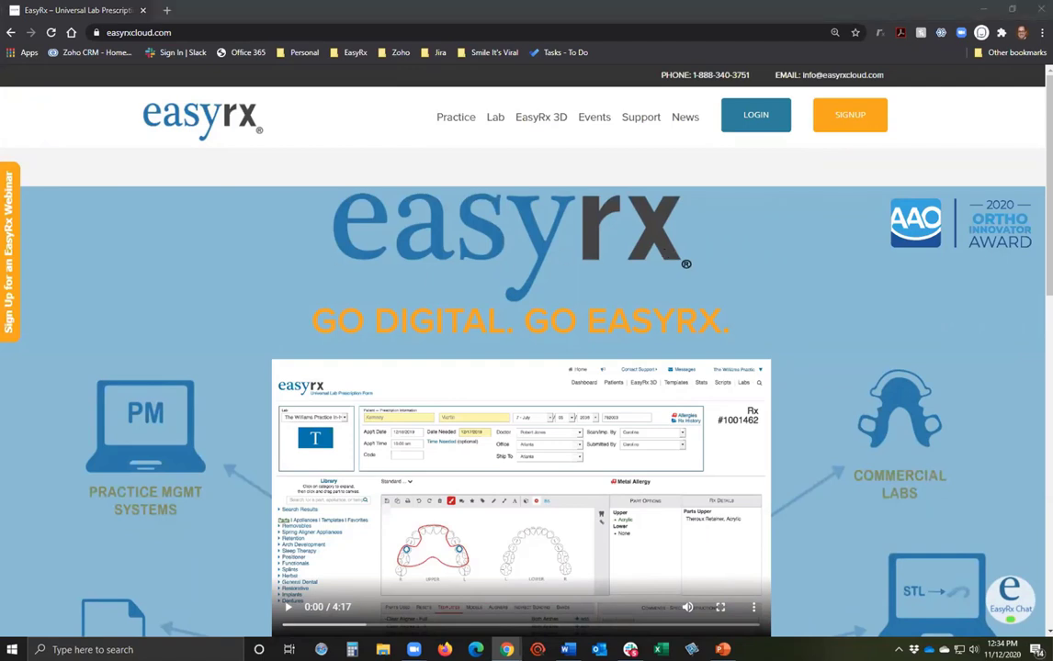
# Go to Support > Knowledge Base > EasyRx Updates and Information and open the 2020 software enhancements article.
pyautogui.click(633, 117)
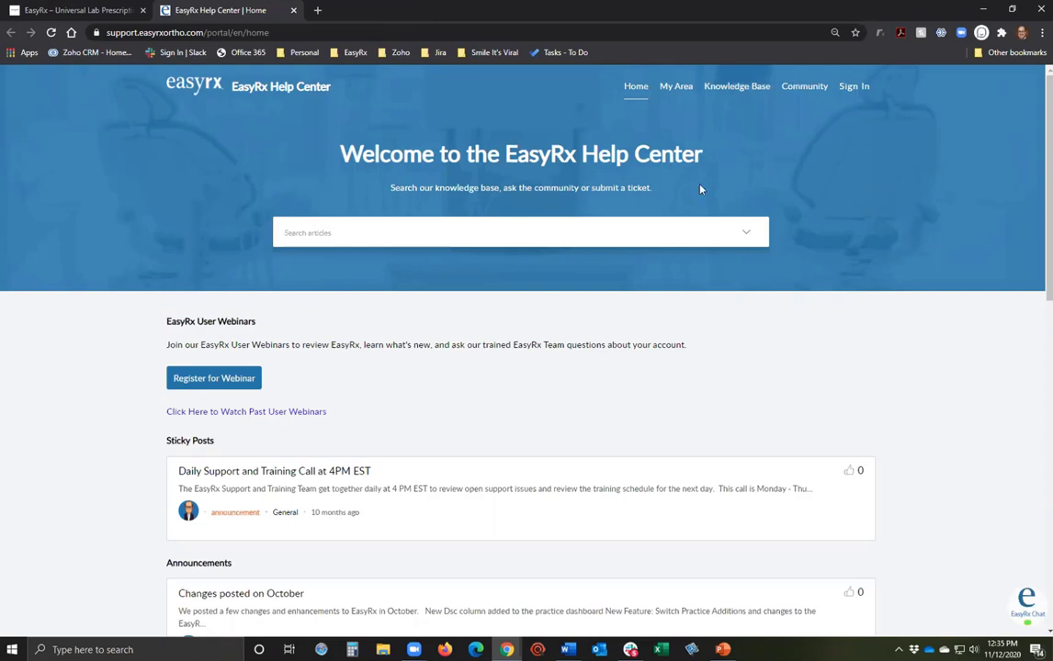
pyautogui.click(751, 89)
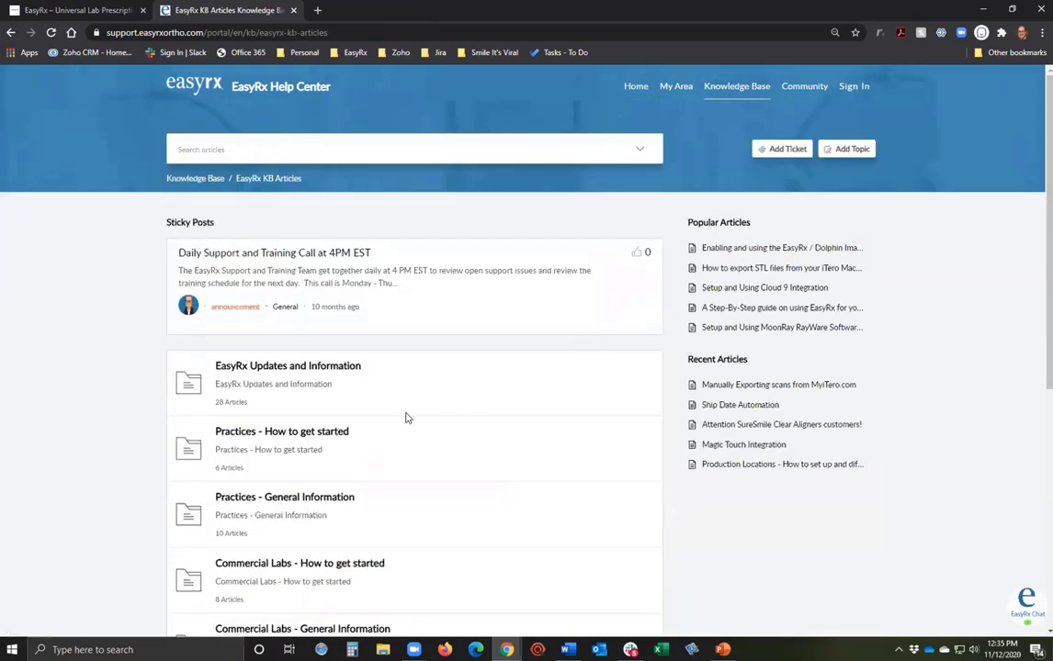
pyautogui.click(358, 368)
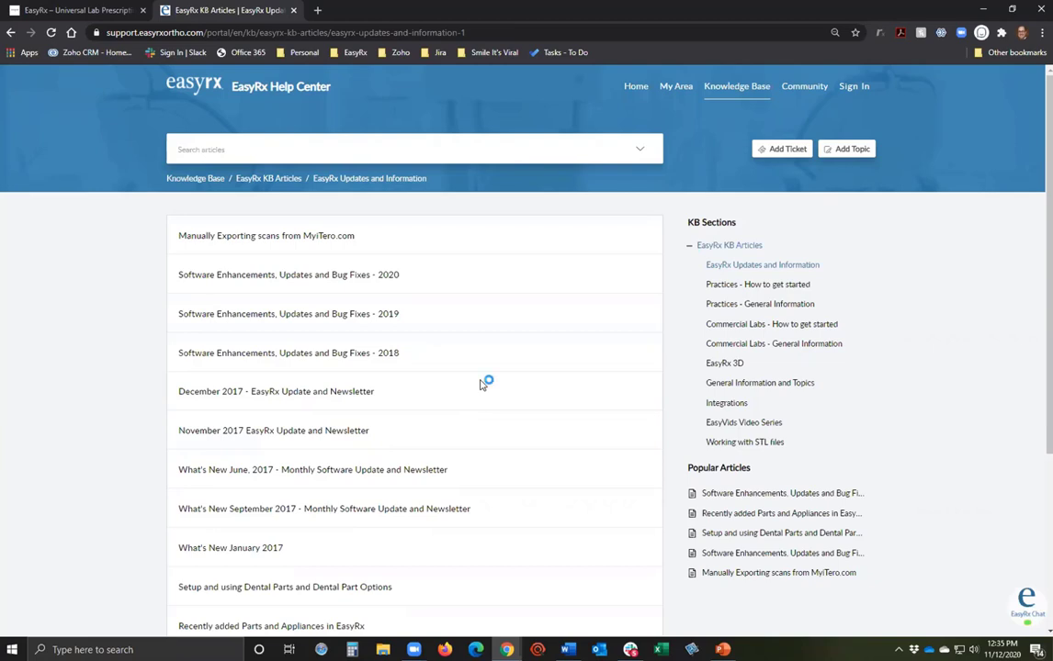
pyautogui.click(284, 277)
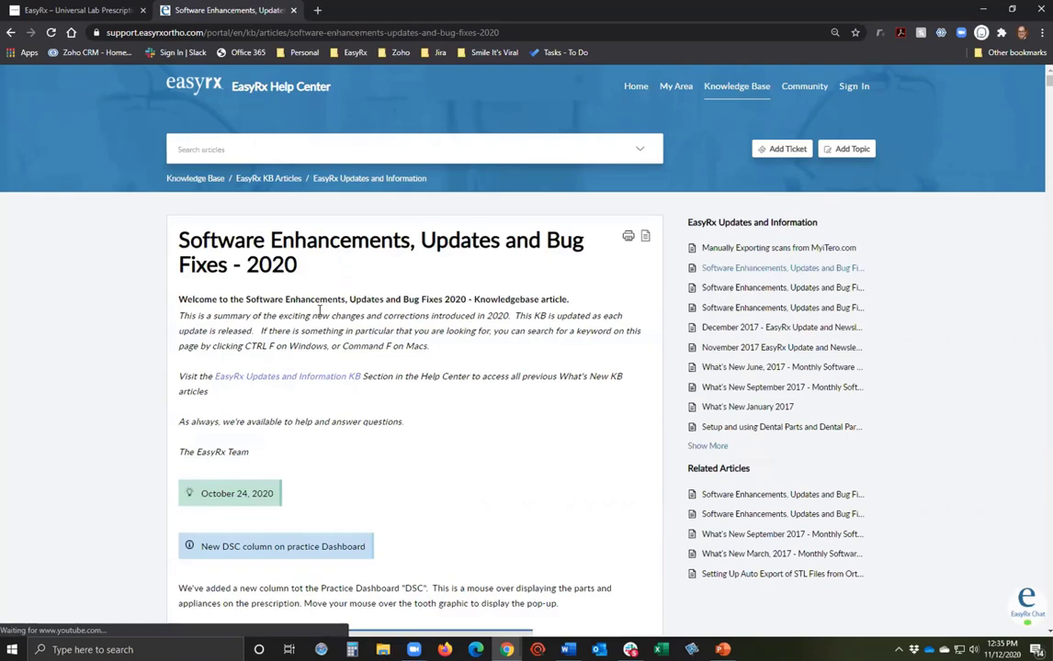
# Scroll through the 2020 enhancements article's sections, down to the October 17, 2020 inactive-doctors dashboard fix.
pyautogui.scroll(-1, 318, 310)
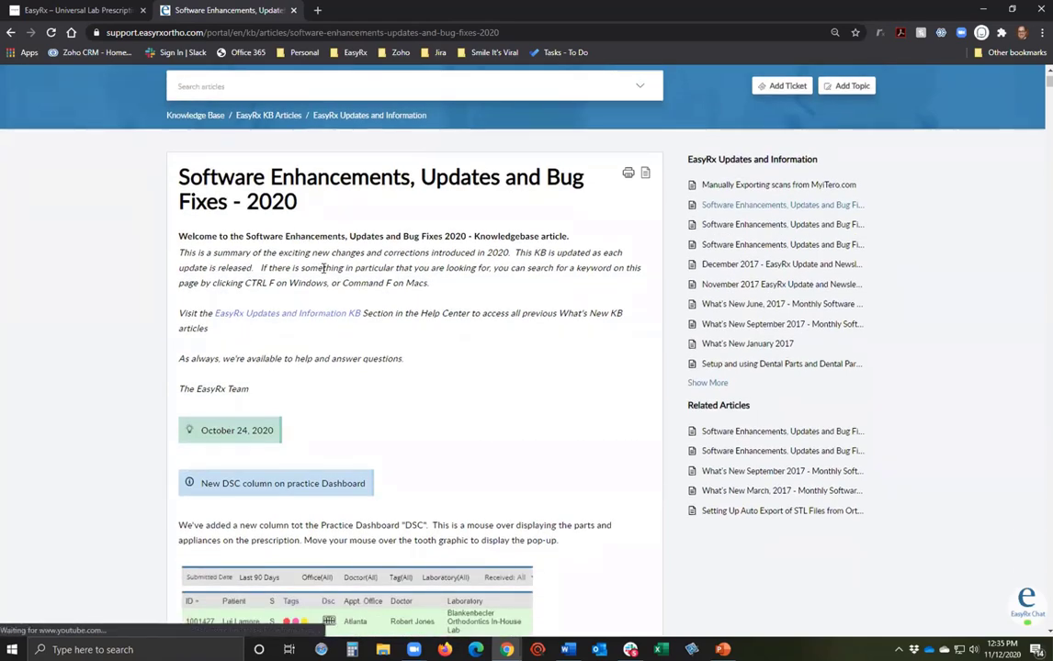
pyautogui.scroll(1, 409, 204)
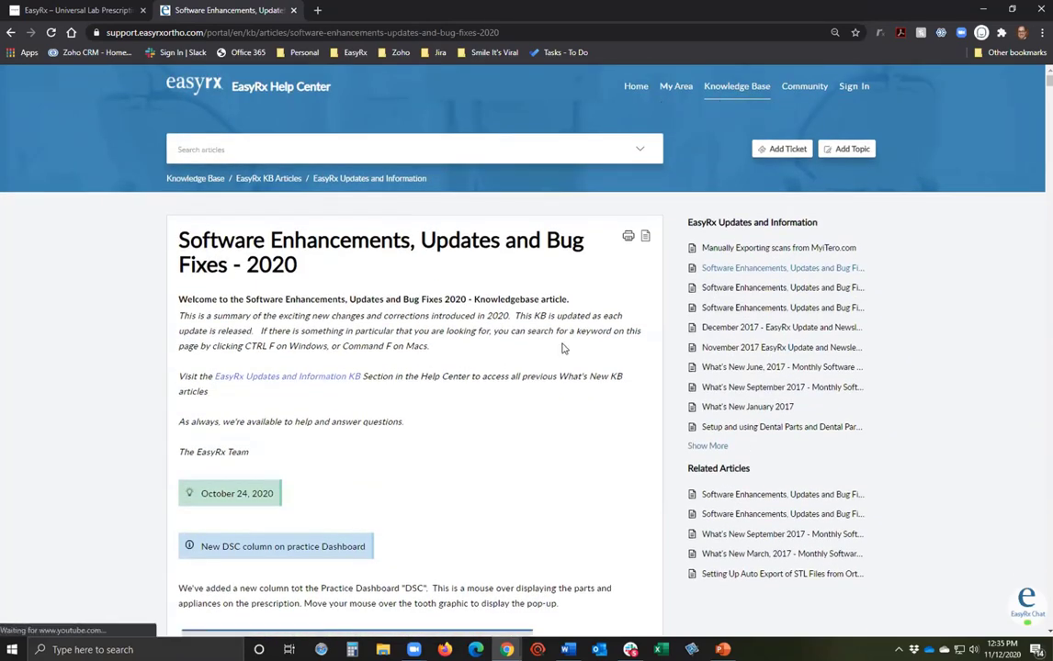
pyautogui.scroll(-3, 563, 348)
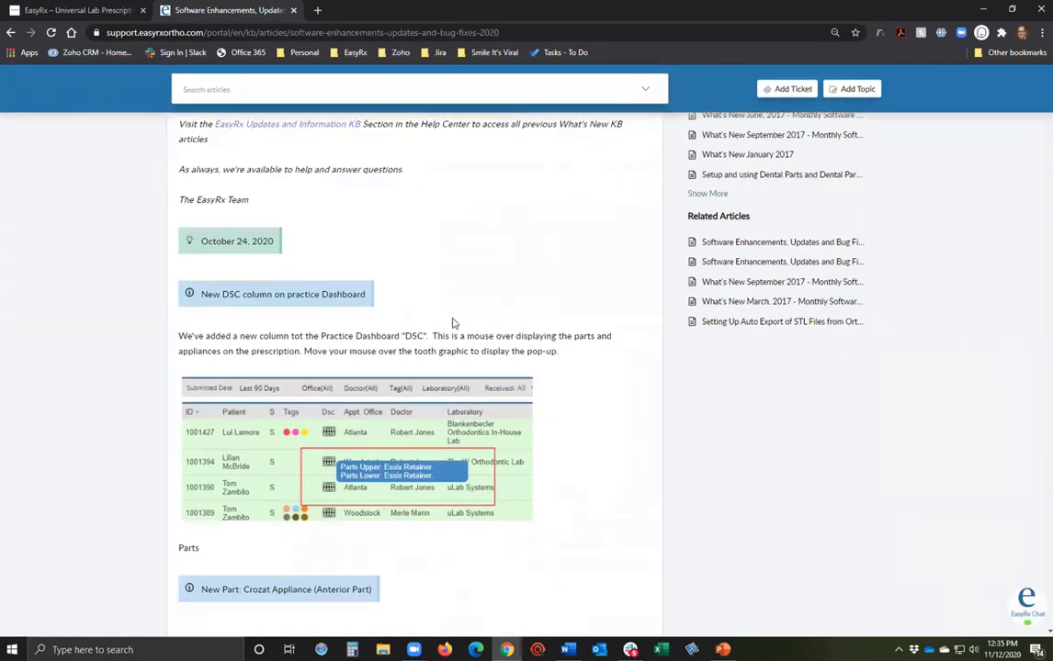
pyautogui.scroll(2, 299, 350)
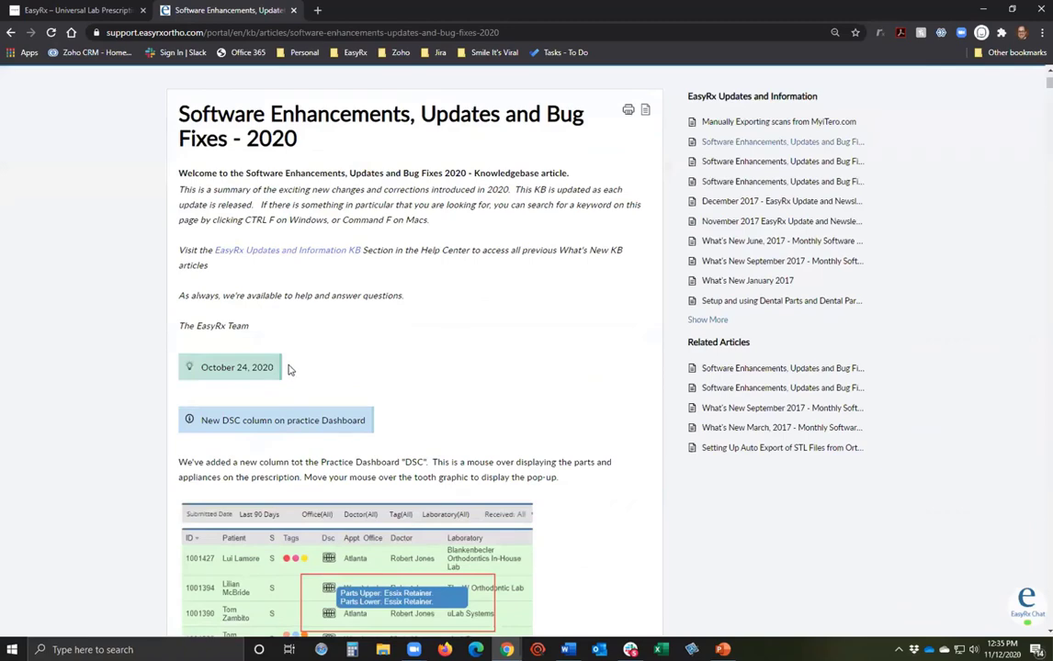
pyautogui.scroll(-2, 286, 370)
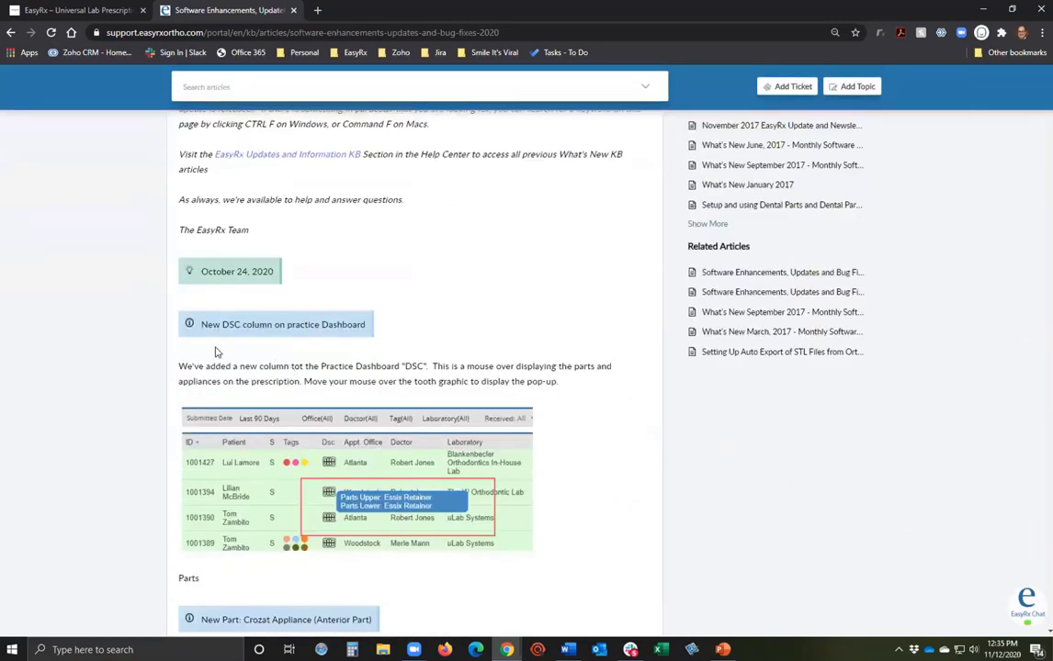
pyautogui.scroll(2, 275, 374)
pyautogui.scroll(-6, 276, 374)
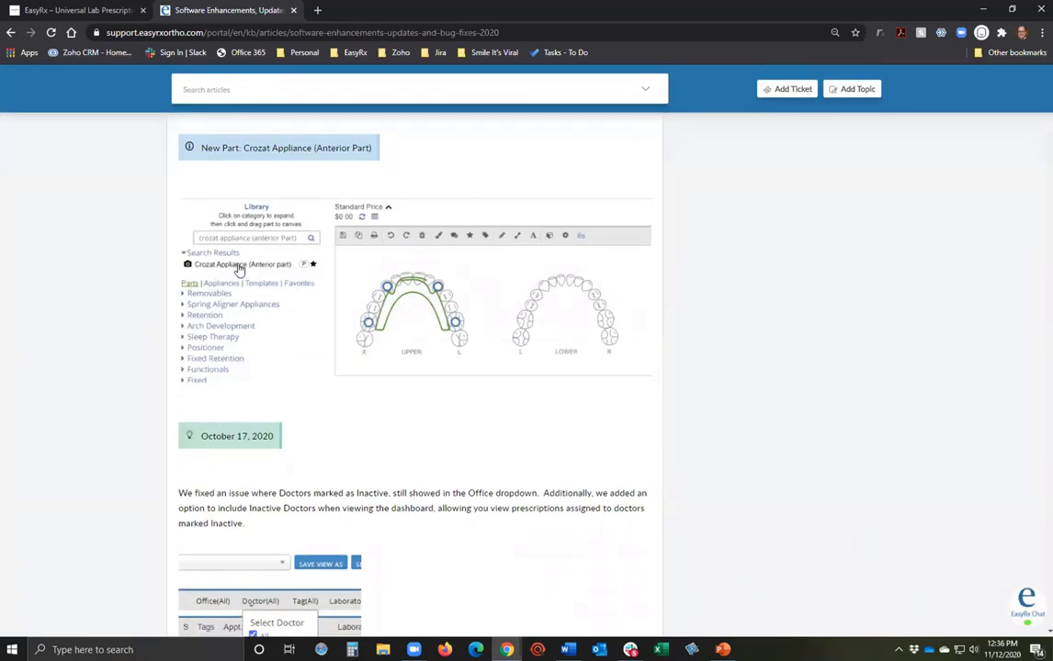
pyautogui.scroll(-1, 248, 270)
pyautogui.scroll(-10, 275, 269)
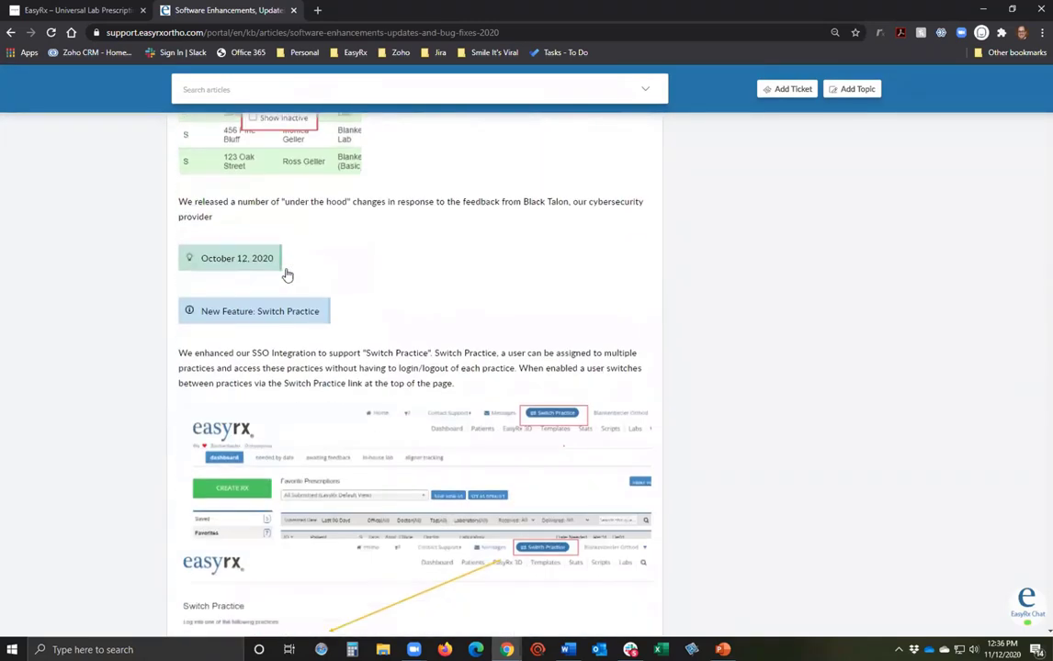
pyautogui.scroll(-7, 292, 275)
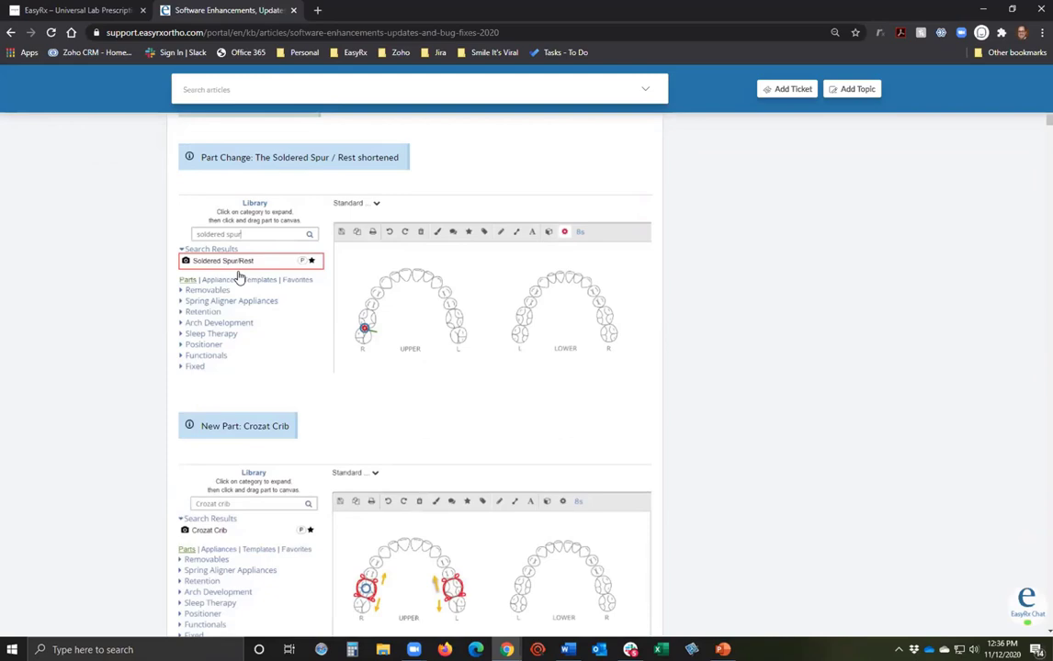
pyautogui.scroll(-2, 238, 276)
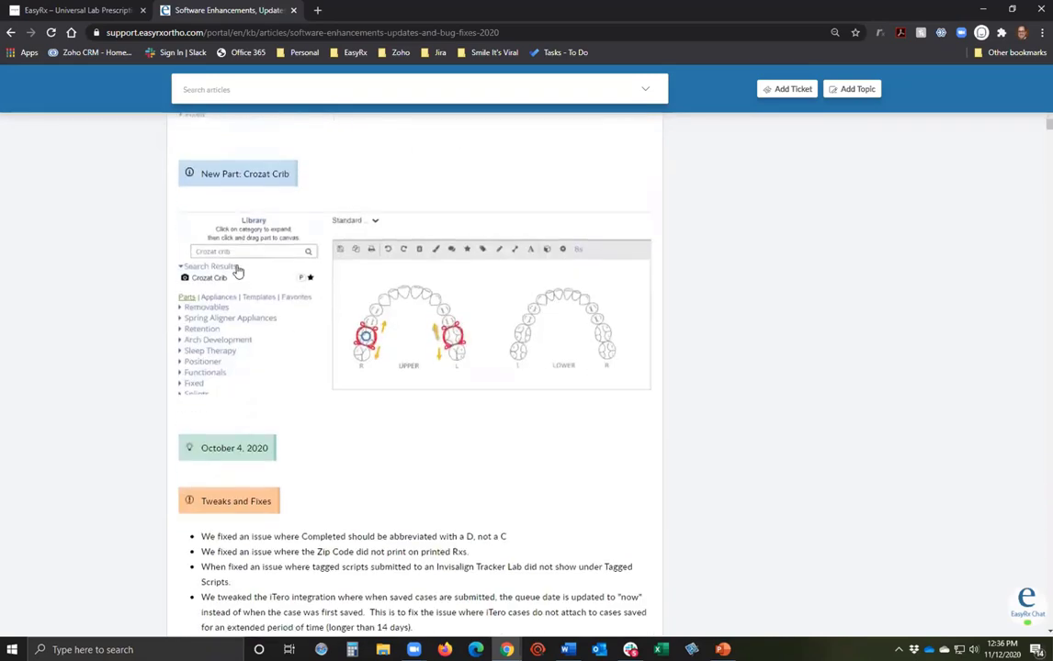
pyautogui.scroll(-7, 238, 271)
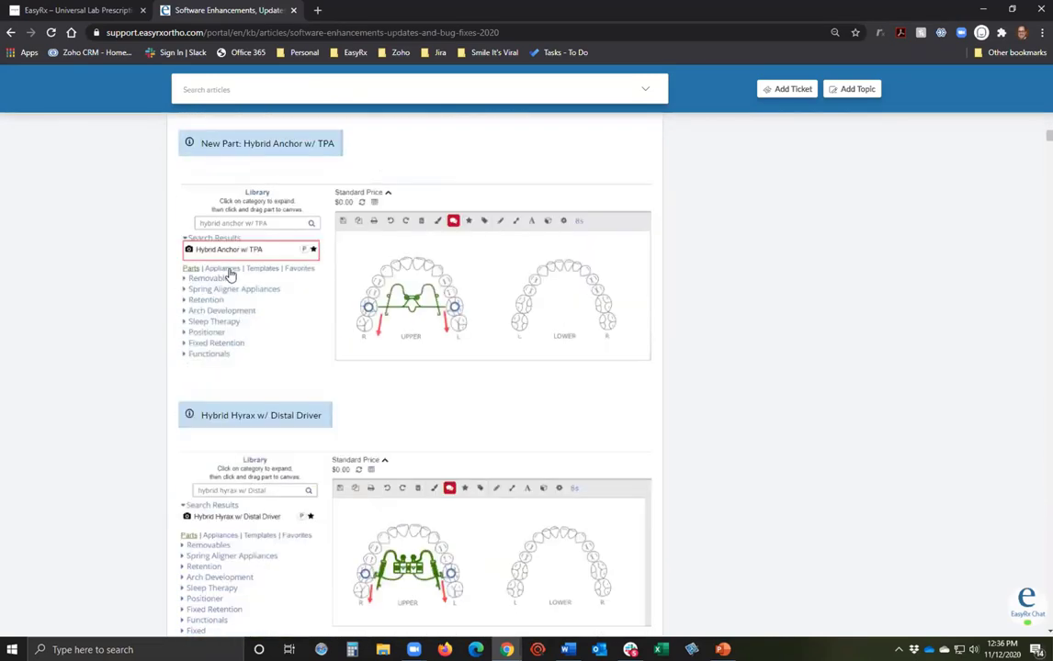
pyautogui.scroll(-2, 235, 268)
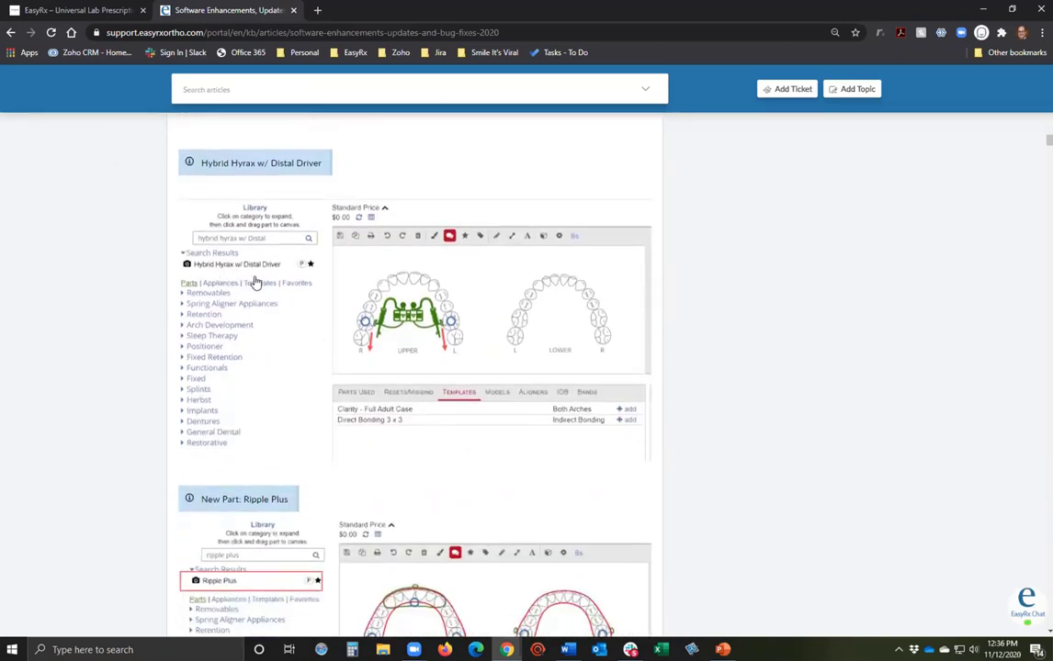
pyautogui.scroll(-2, 300, 295)
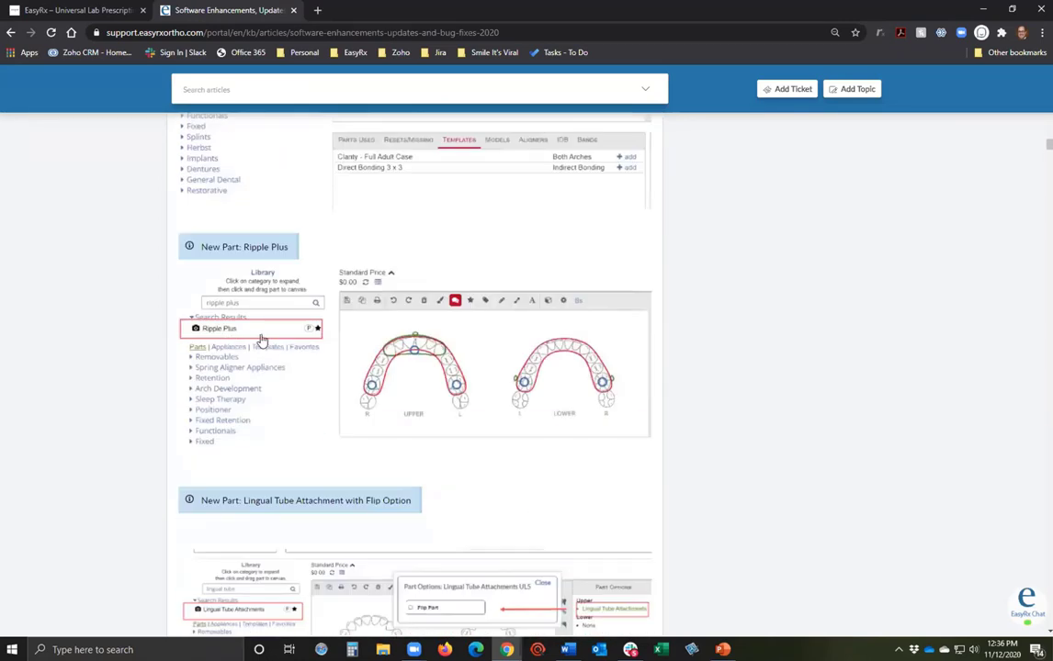
pyautogui.scroll(-2, 261, 340)
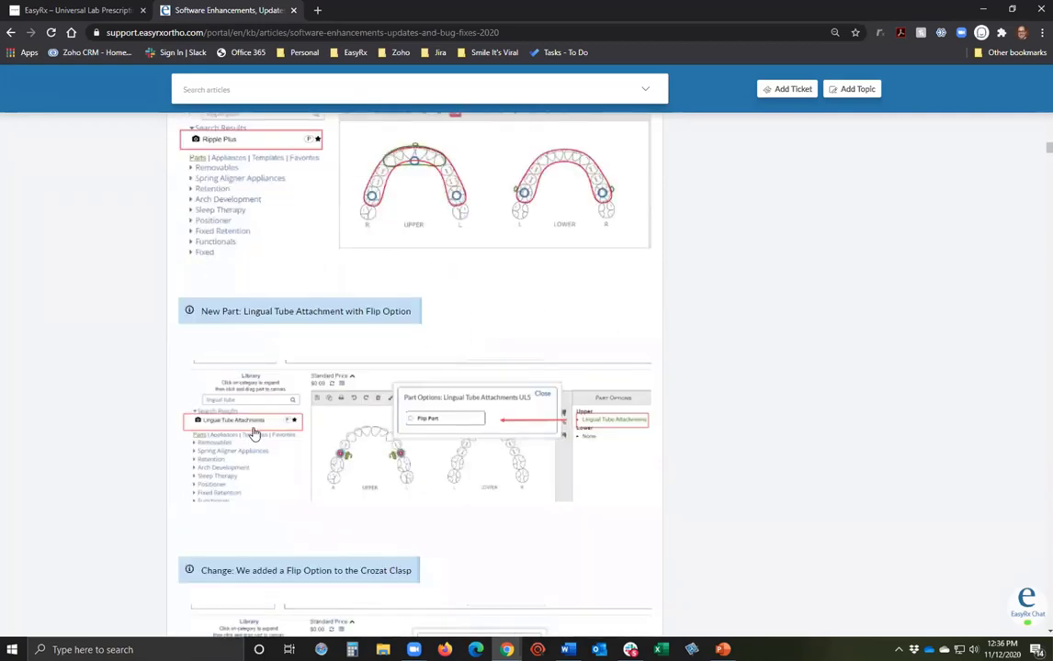
pyautogui.scroll(-1, 255, 433)
pyautogui.scroll(1, 264, 429)
pyautogui.scroll(20, 263, 429)
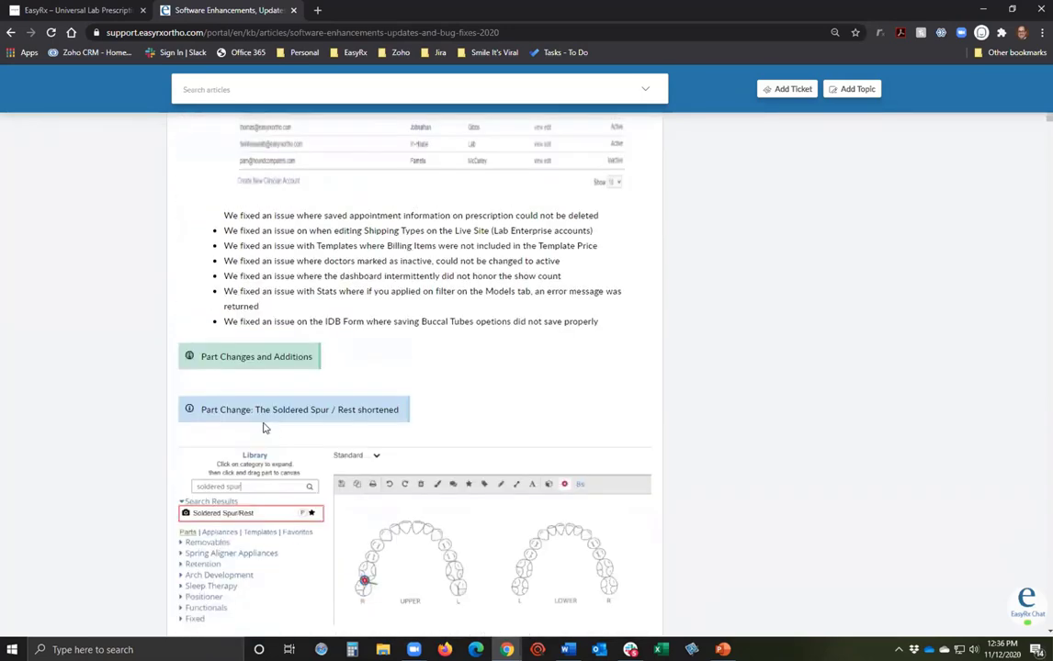
pyautogui.scroll(3, 263, 429)
pyautogui.scroll(-8, 263, 429)
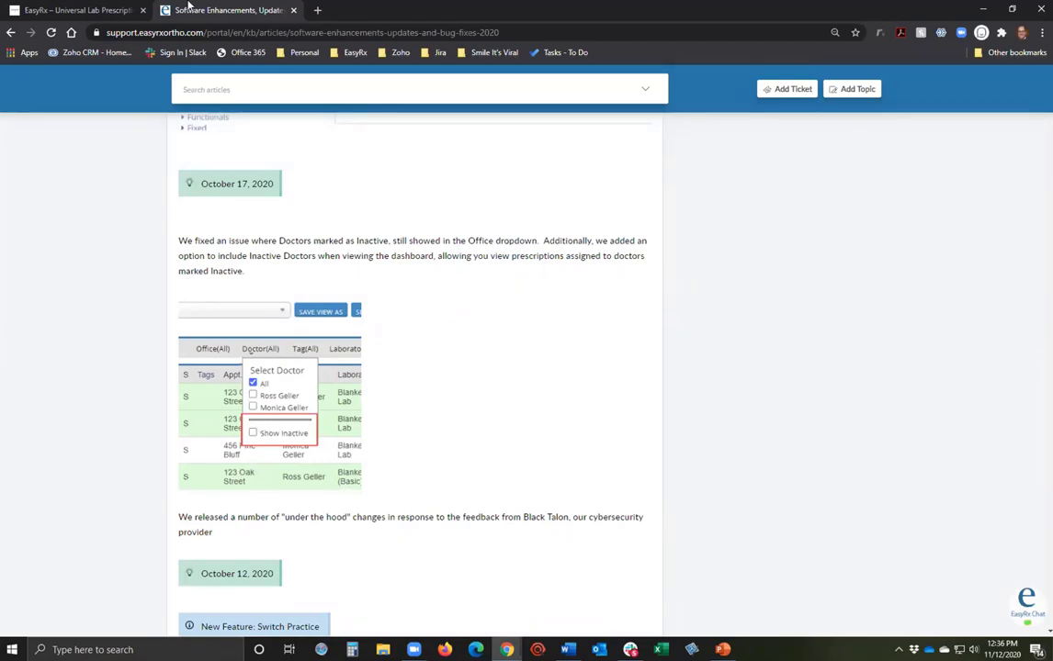
# Load the EasyRx Staging Server in a new tab, sign out of the practice, and log in as the lab.
pyautogui.click(316, 10)
pyautogui.click(355, 53)
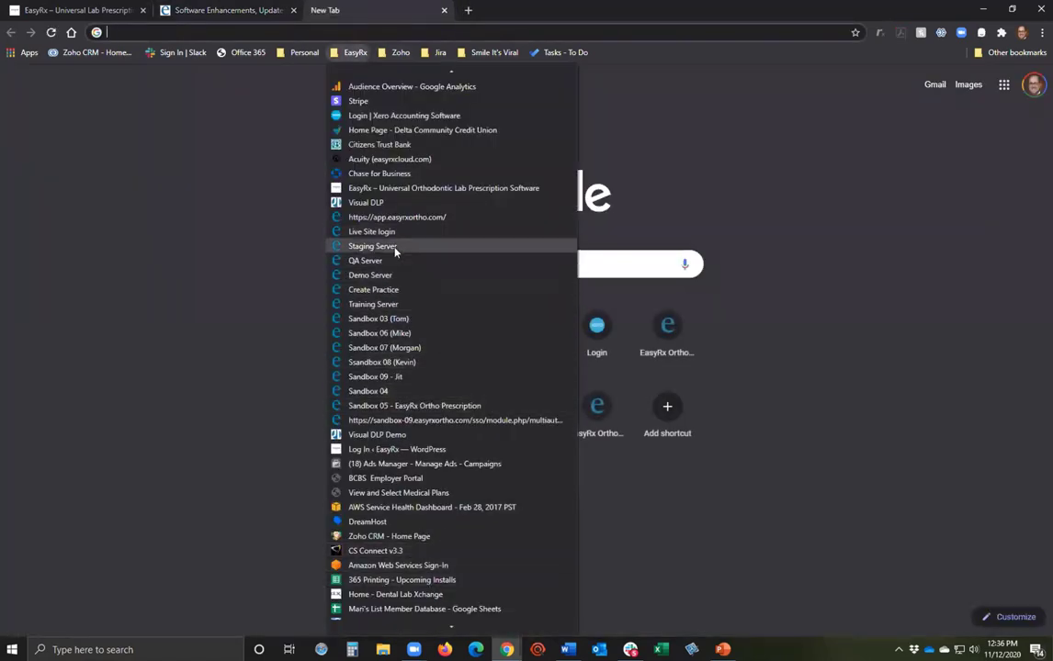
pyautogui.click(395, 248)
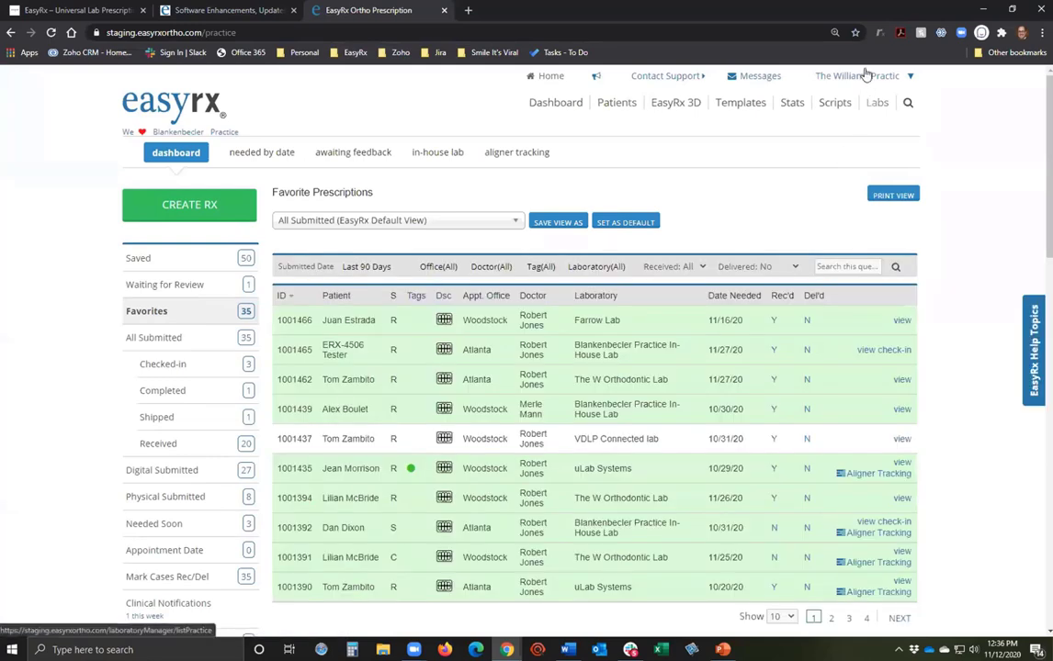
pyautogui.click(863, 77)
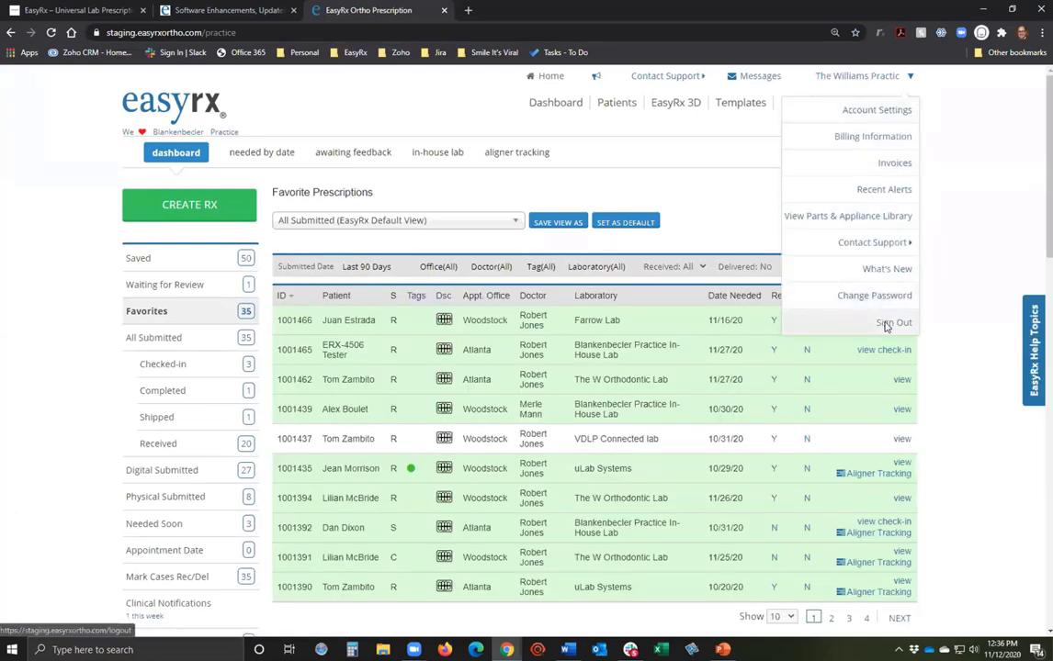
pyautogui.click(886, 321)
pyautogui.click(535, 343)
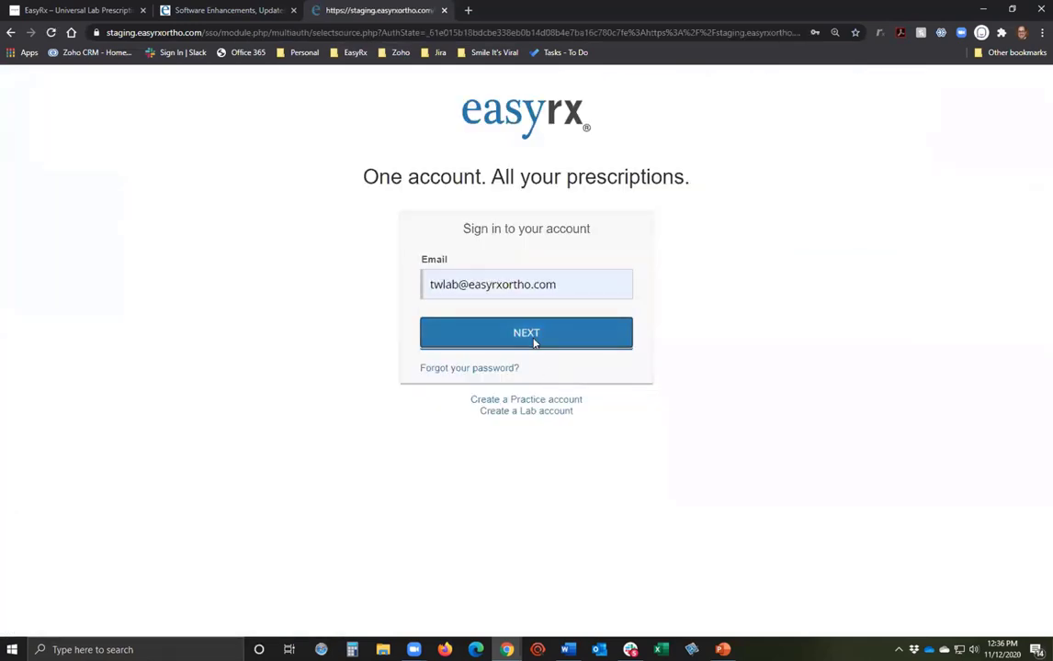
pyautogui.click(536, 340)
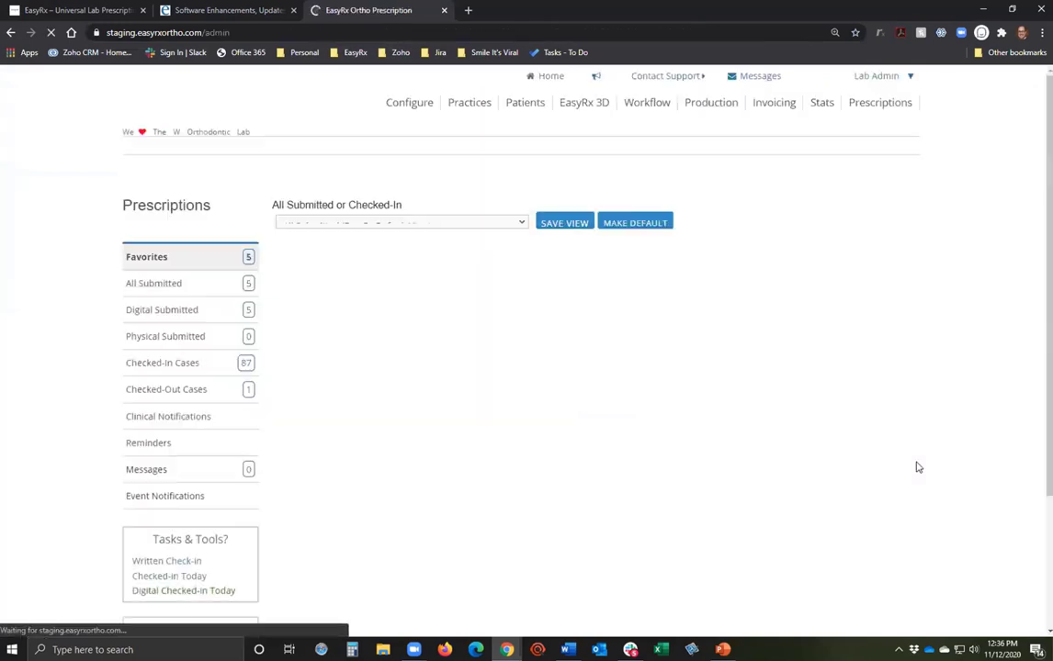
# Open Configure > Parts and search the parts list for 'lingual'.
pyautogui.click(379, 104)
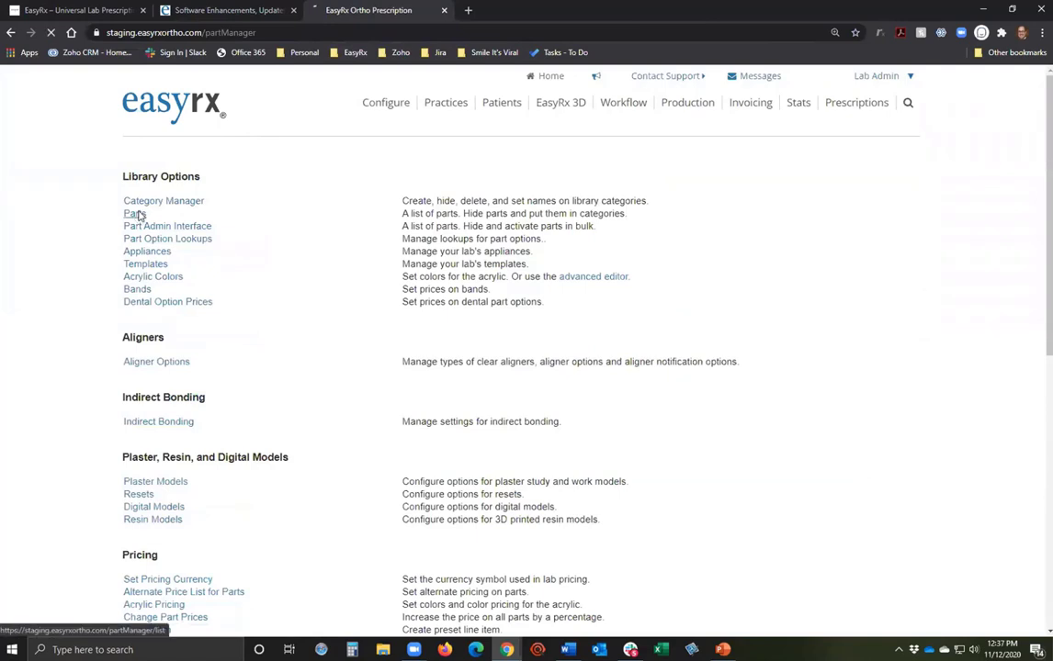
pyautogui.click(138, 215)
pyautogui.click(220, 209)
pyautogui.write('(')
pyautogui.write('ingual')
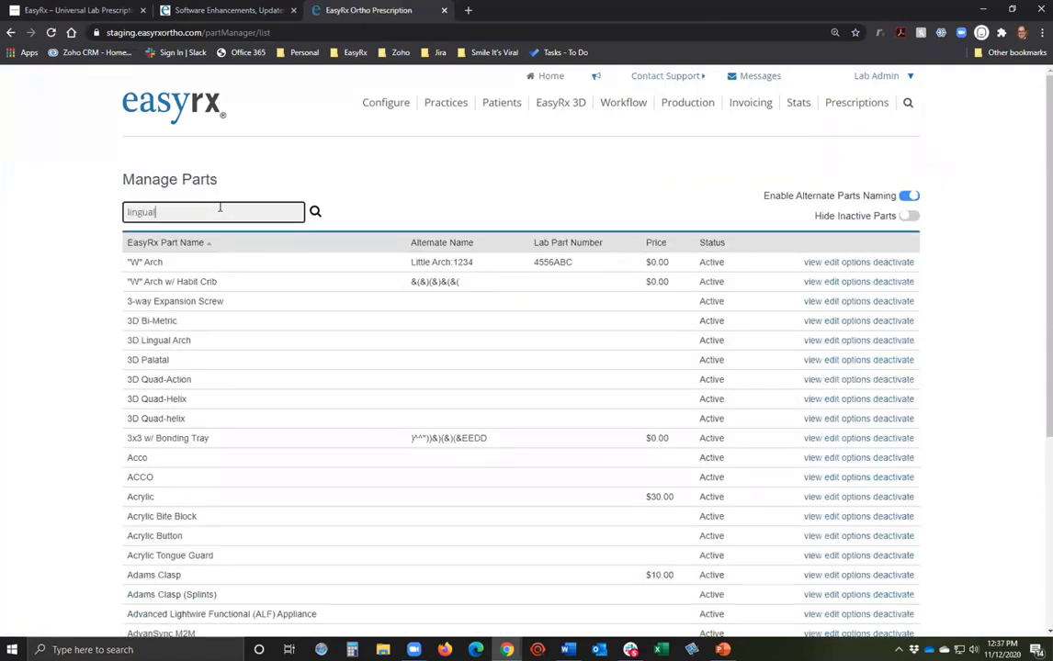
pyautogui.press('Return')
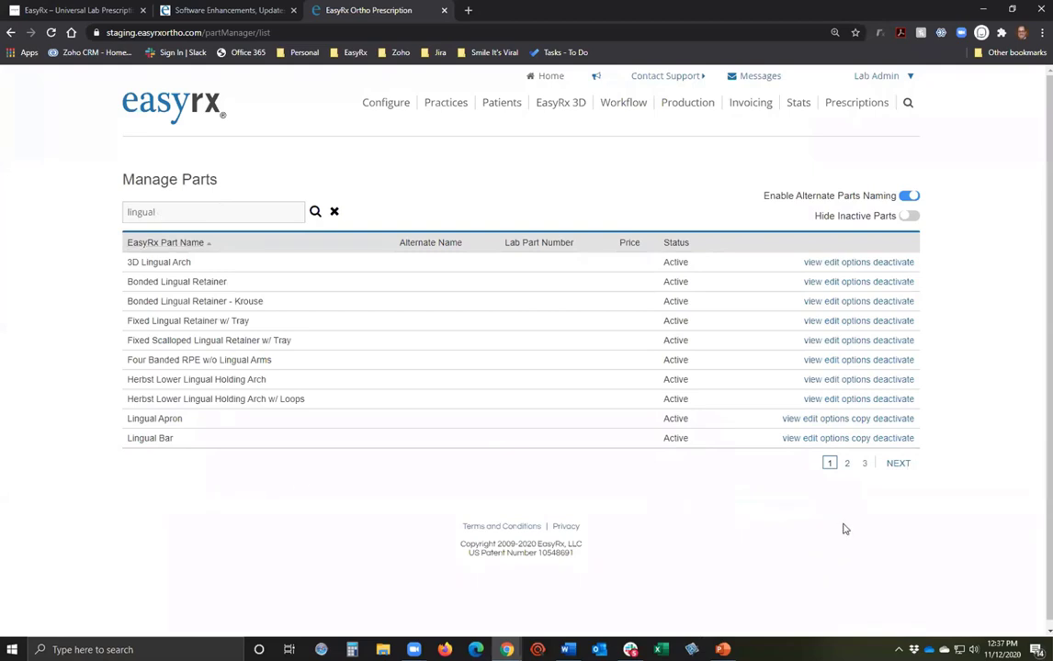
# Open Lingual Apron without saving, then toggle alternate parts naming off and back on.
pyautogui.click(809, 421)
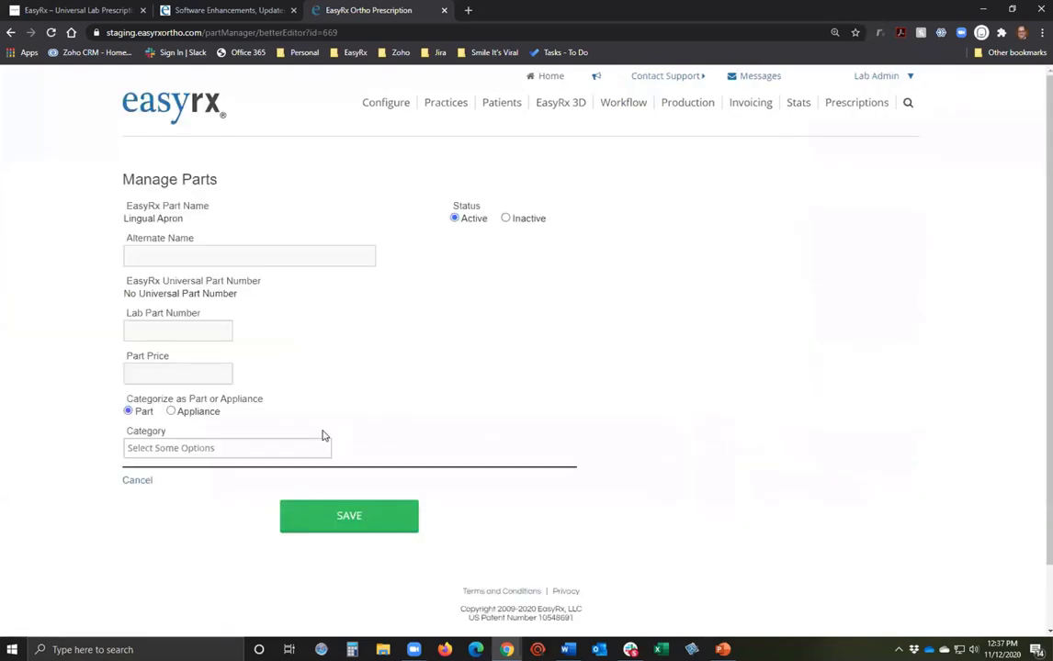
pyautogui.click(144, 481)
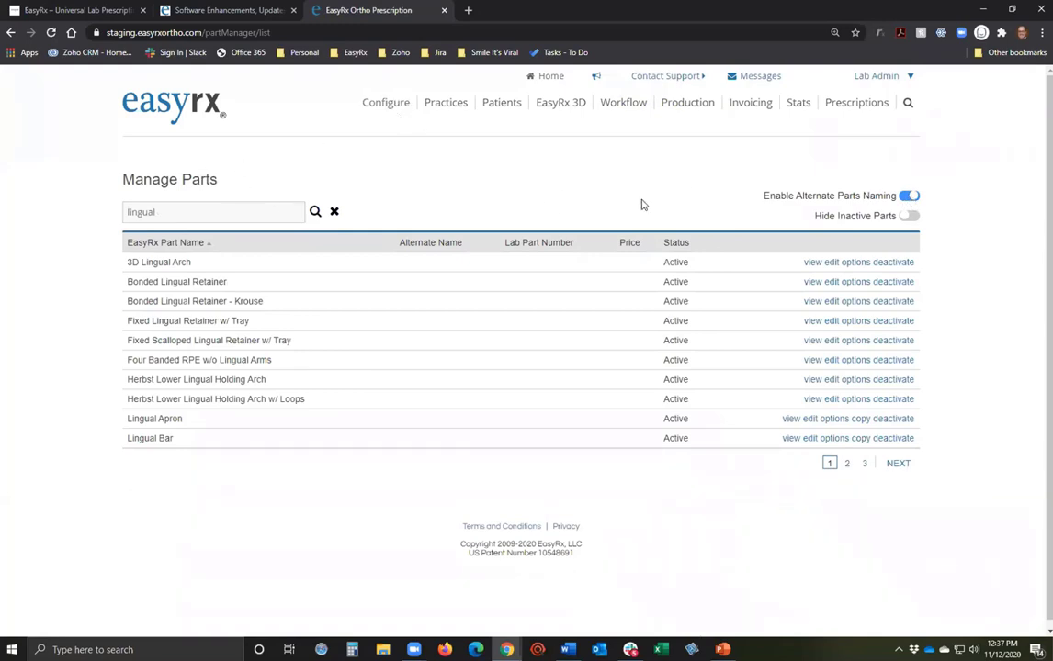
pyautogui.click(907, 197)
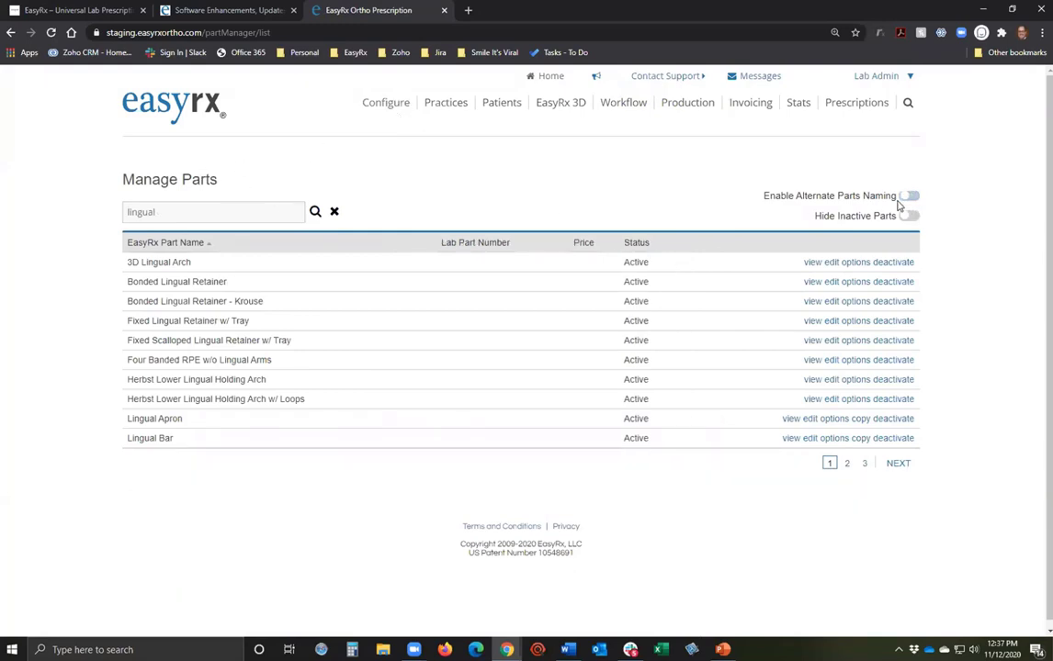
pyautogui.click(905, 198)
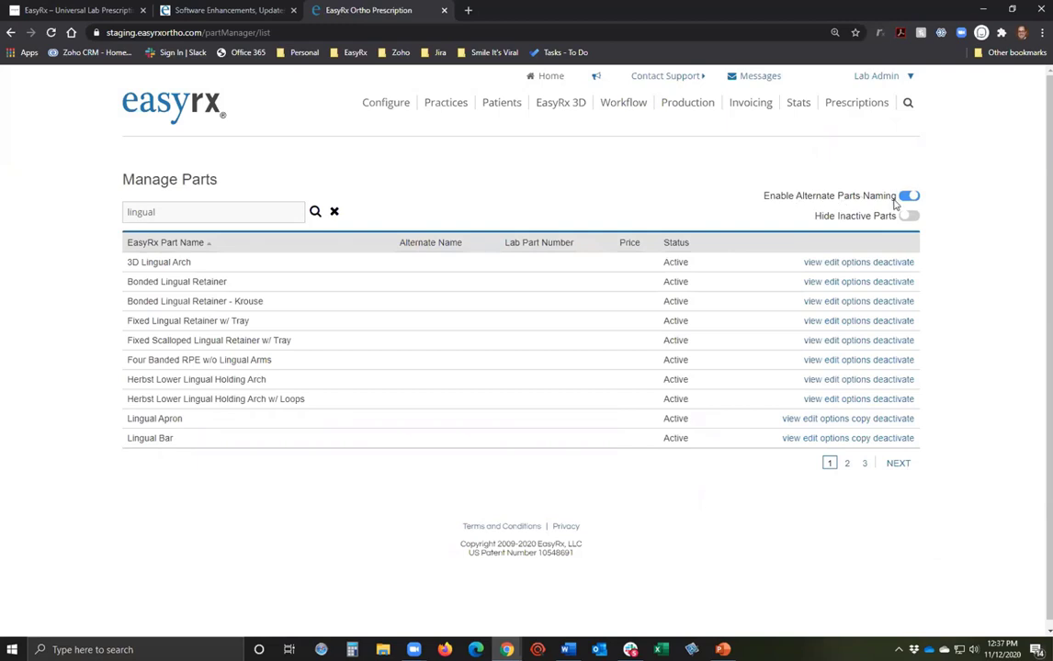
# Give the Lingual Bar part the alternate name 'LB Bar', save, then cancel back to the parts list.
pyautogui.click(801, 439)
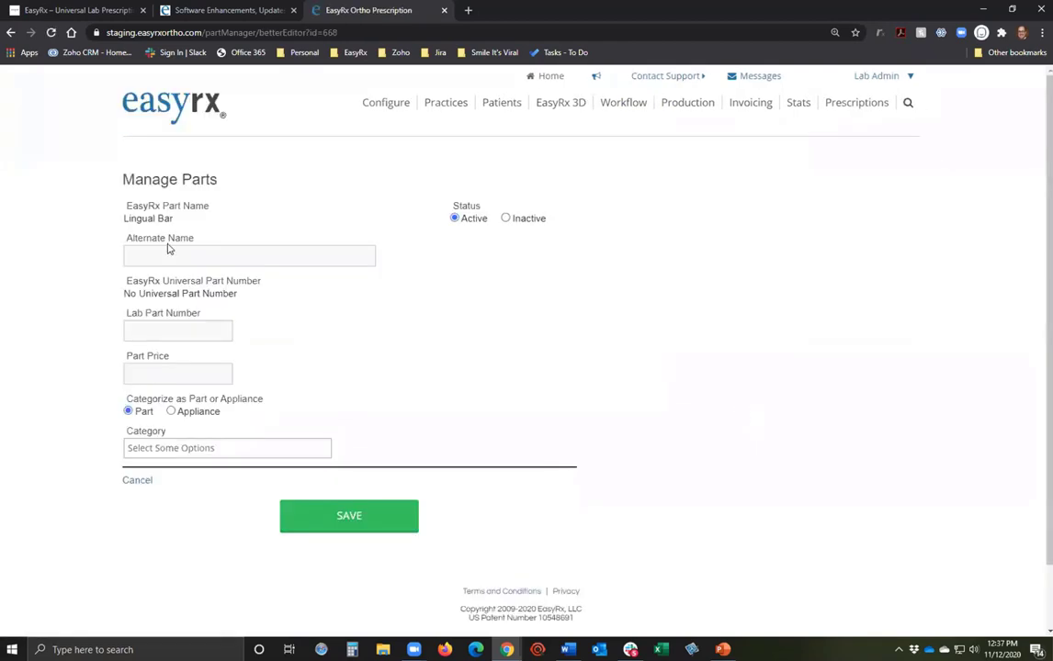
pyautogui.click(169, 251)
pyautogui.write('LB Bar')
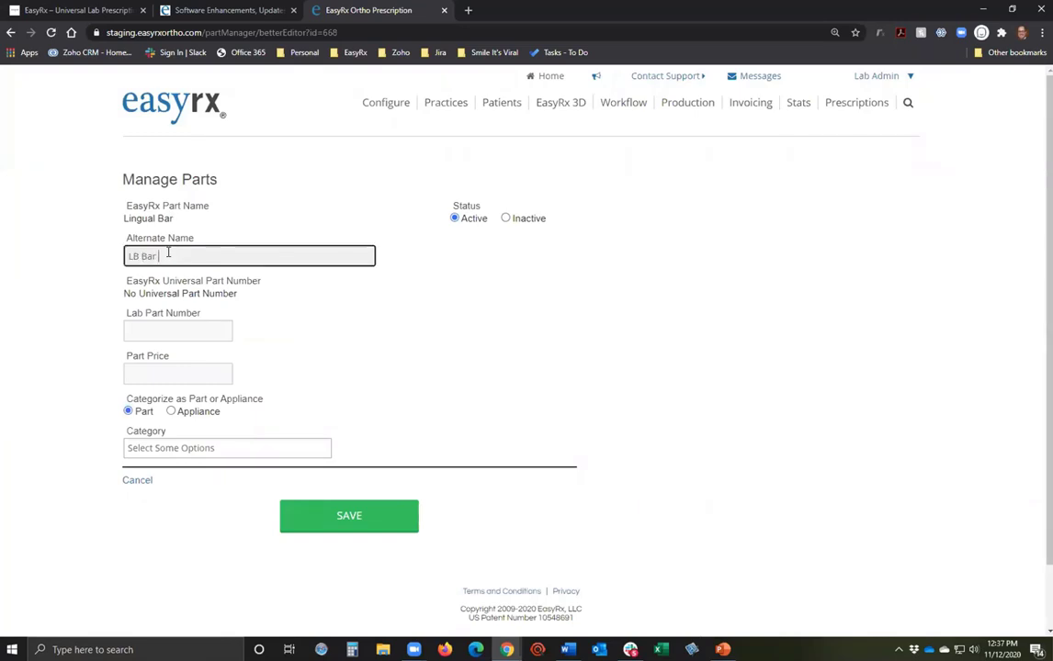
pyautogui.press('Tab')
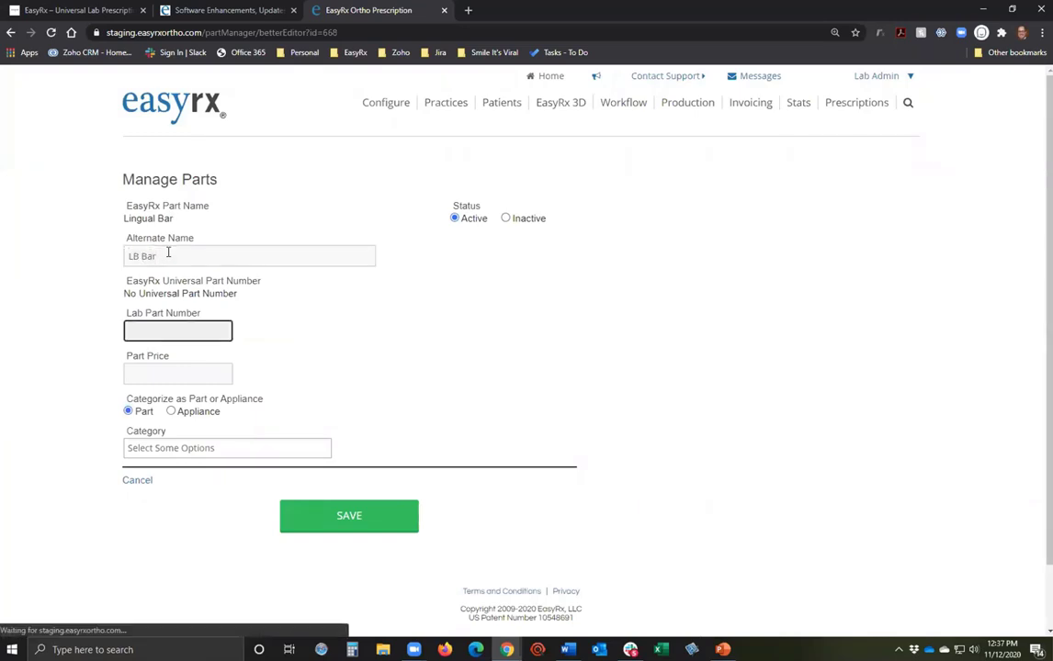
pyautogui.click(348, 518)
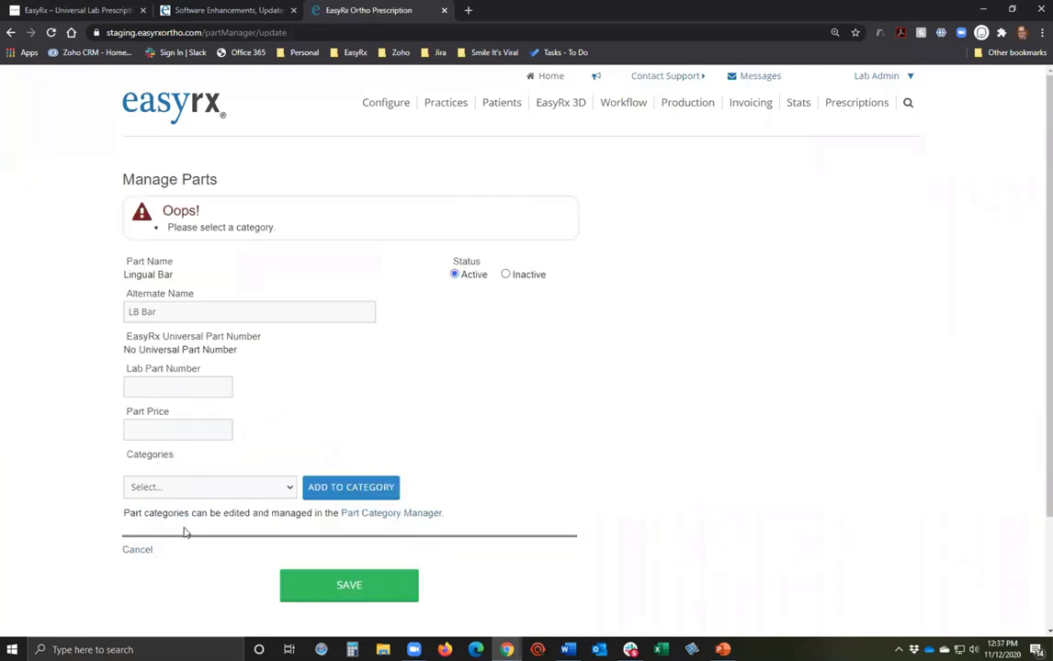
pyautogui.click(128, 551)
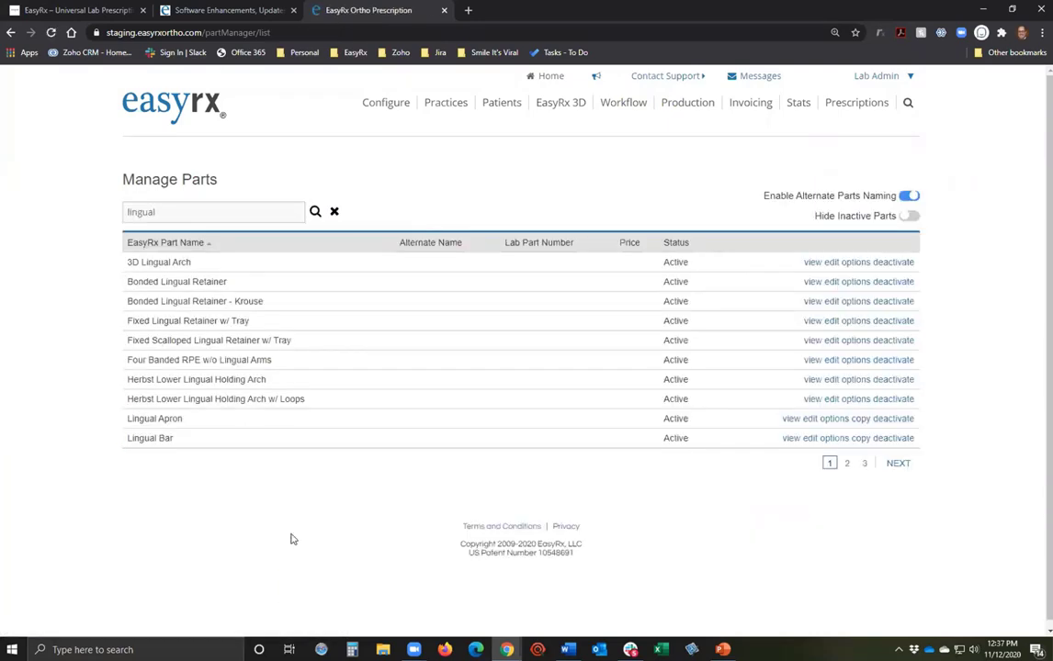
# Mark the Lingual Apron part Inactive and return to the prescriptions dashboard.
pyautogui.click(812, 421)
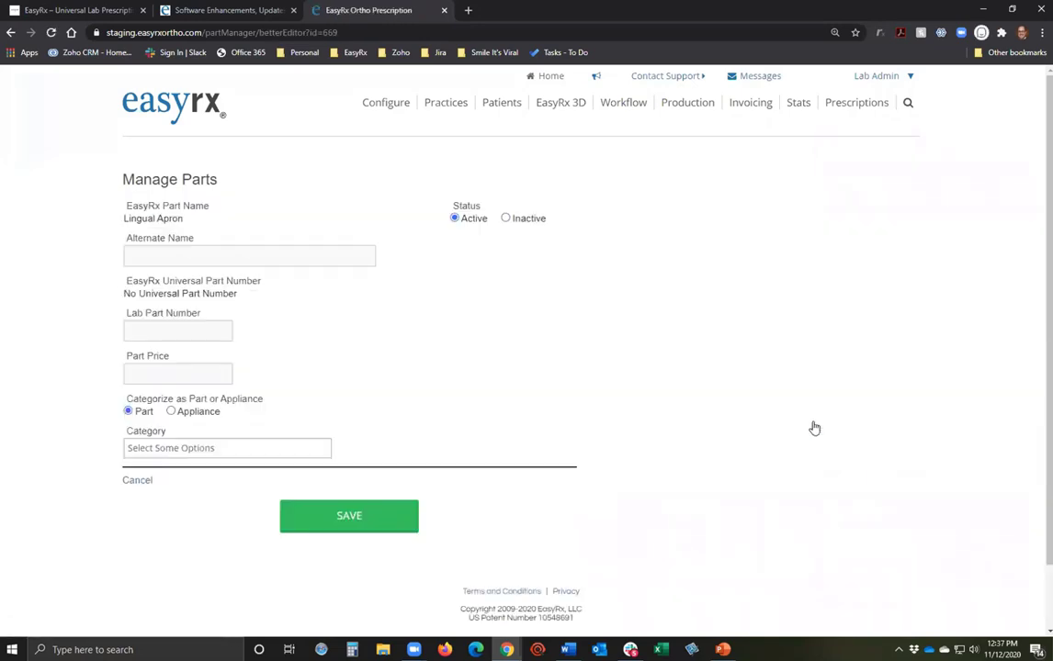
pyautogui.click(505, 219)
pyautogui.click(173, 101)
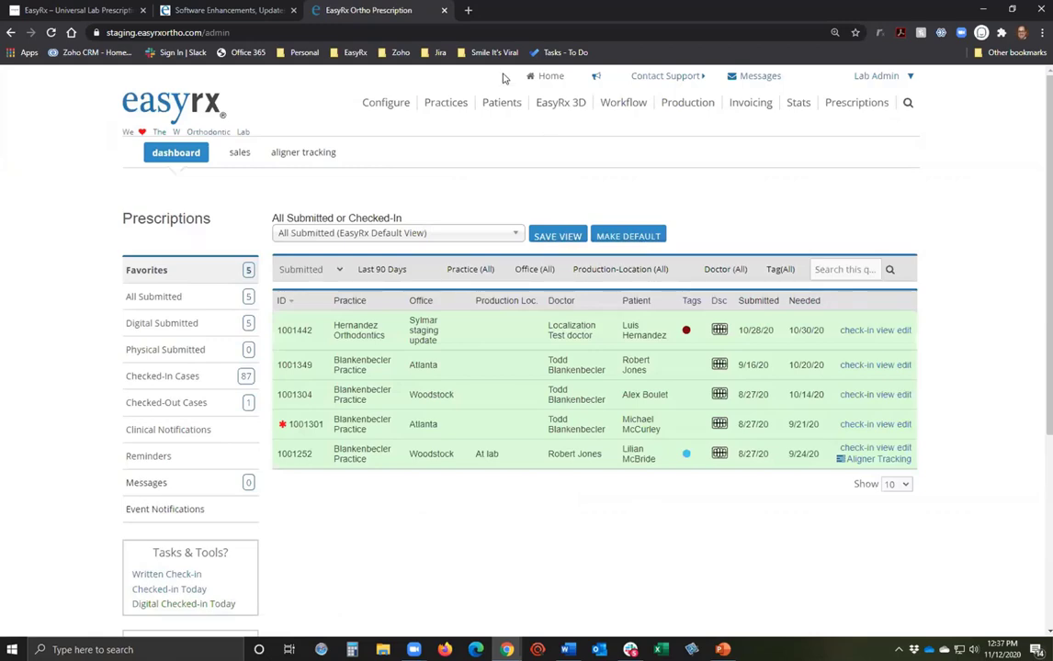
# Open the Category Manager and browse the main part categories and subcategories.
pyautogui.click(394, 104)
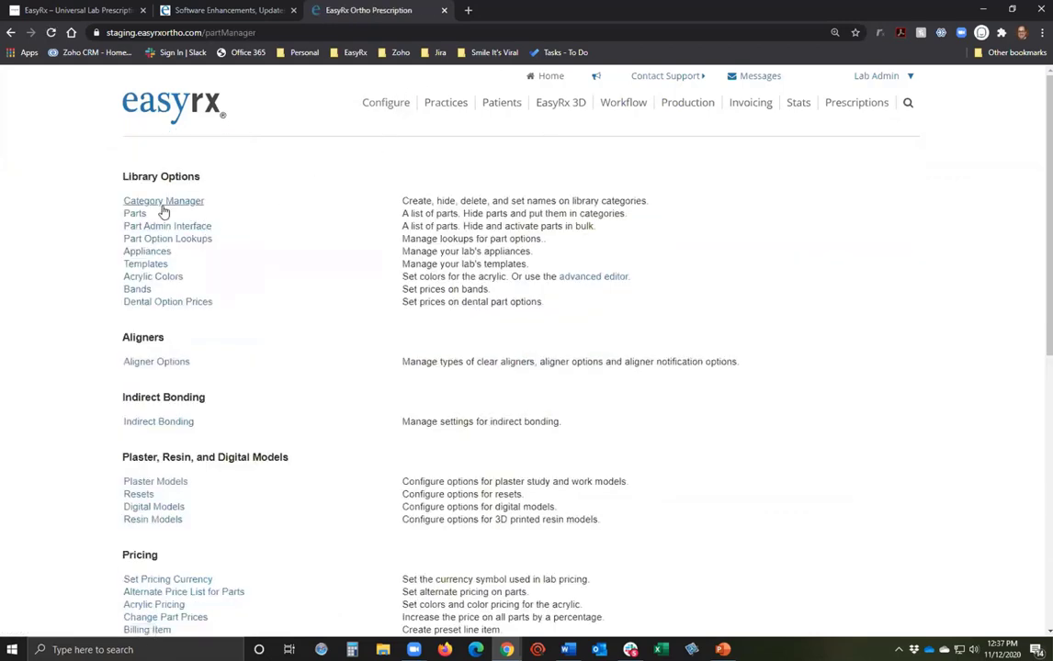
pyautogui.click(165, 202)
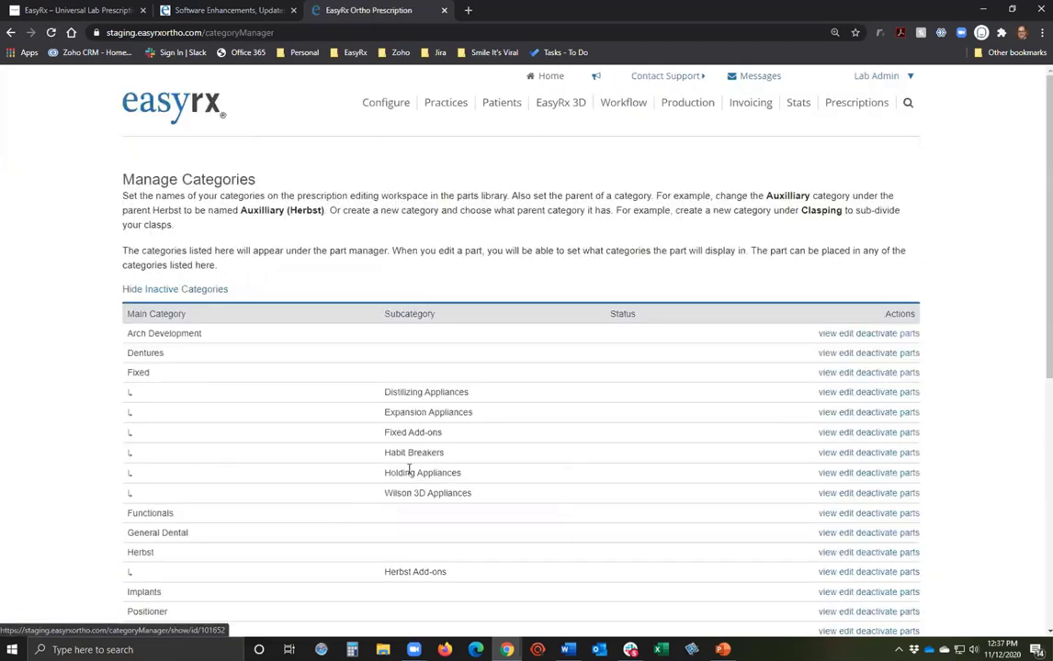
pyautogui.scroll(-3, 202, 377)
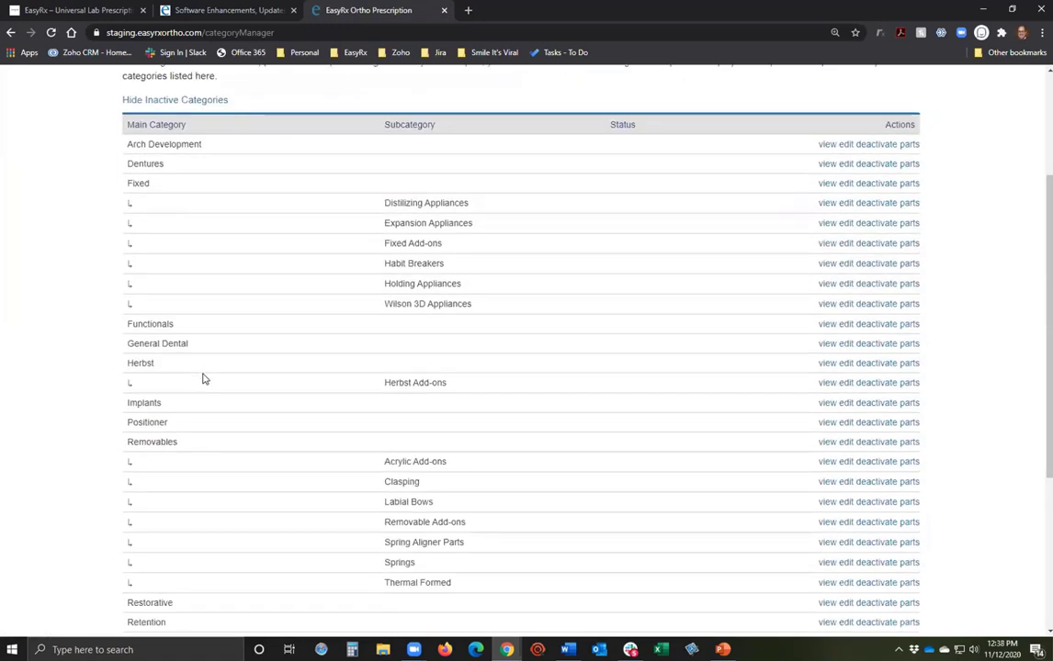
pyautogui.scroll(2, 203, 358)
pyautogui.scroll(-3, 232, 485)
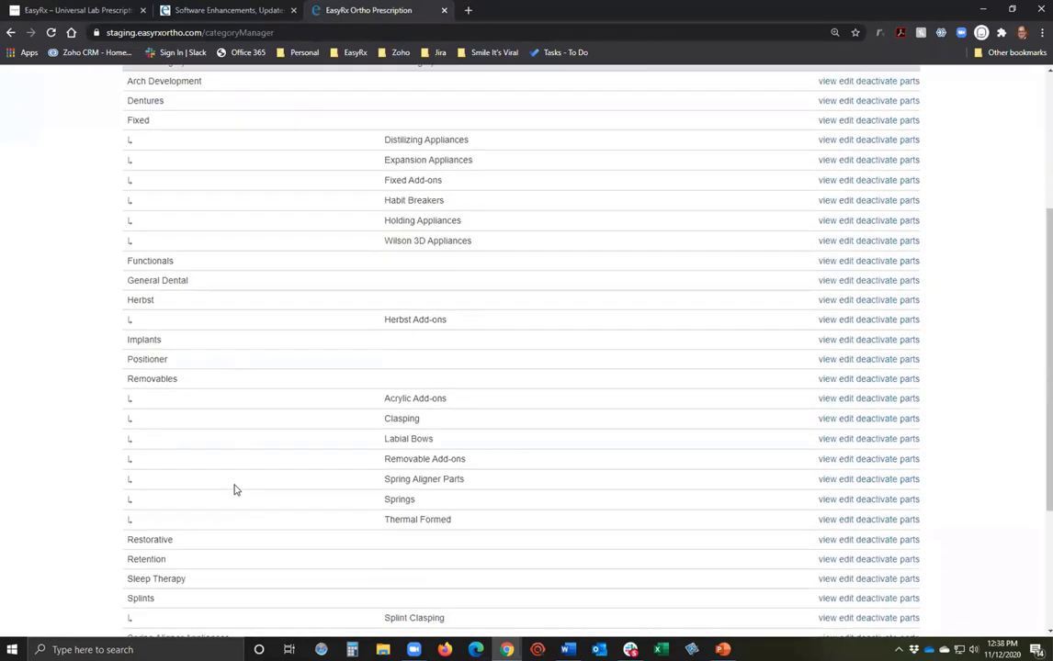
pyautogui.scroll(-2, 234, 489)
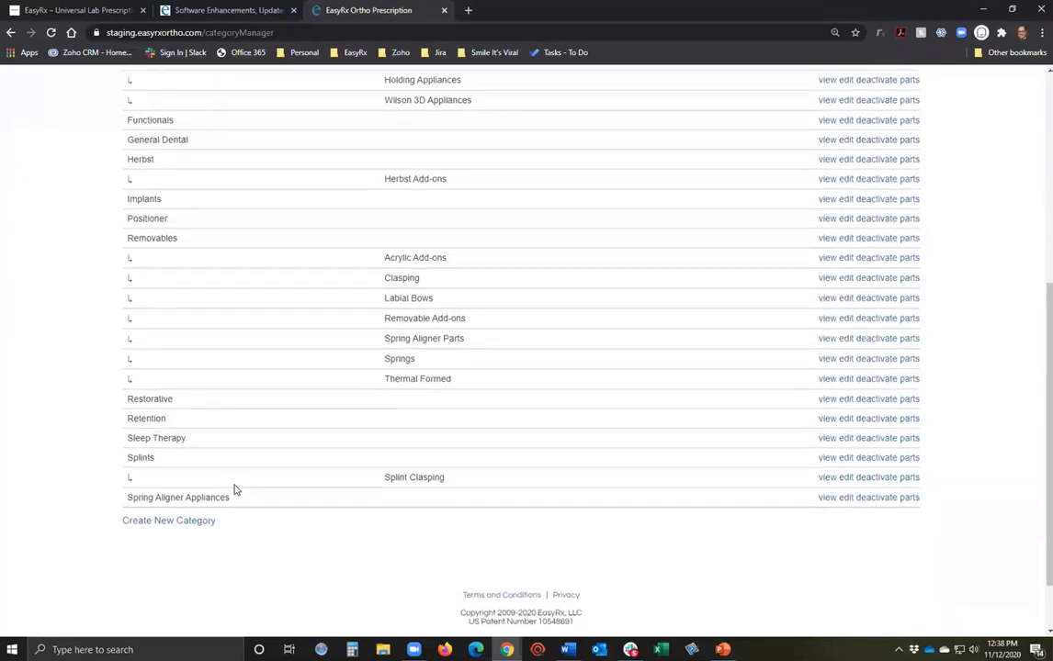
pyautogui.scroll(1, 235, 489)
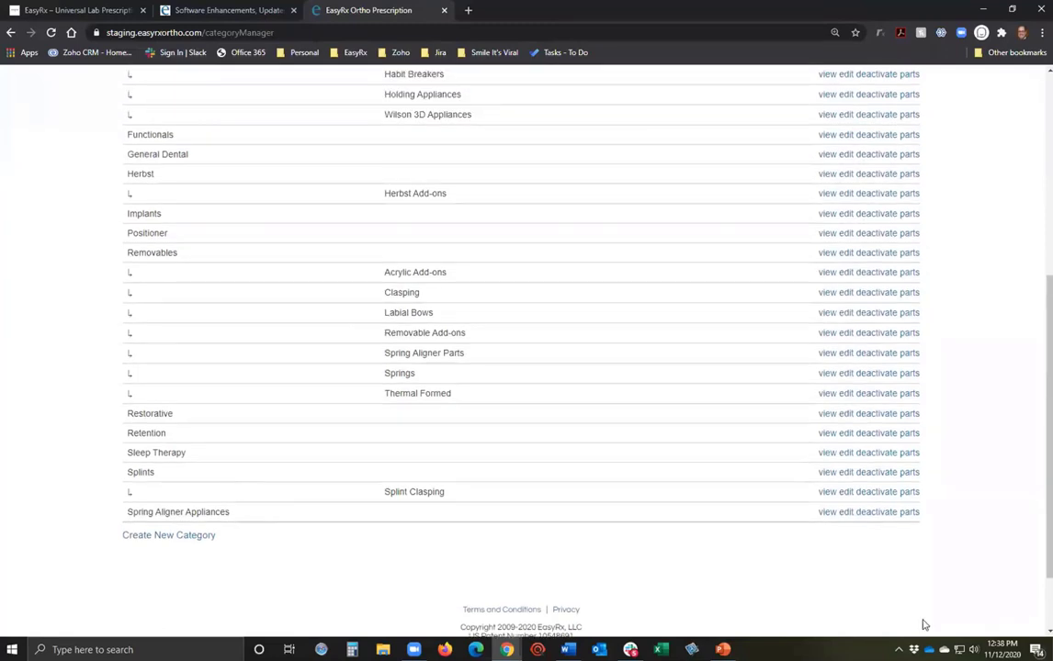
# View the parts in Spring Aligner Appliances, then go back to the category list.
pyautogui.click(912, 516)
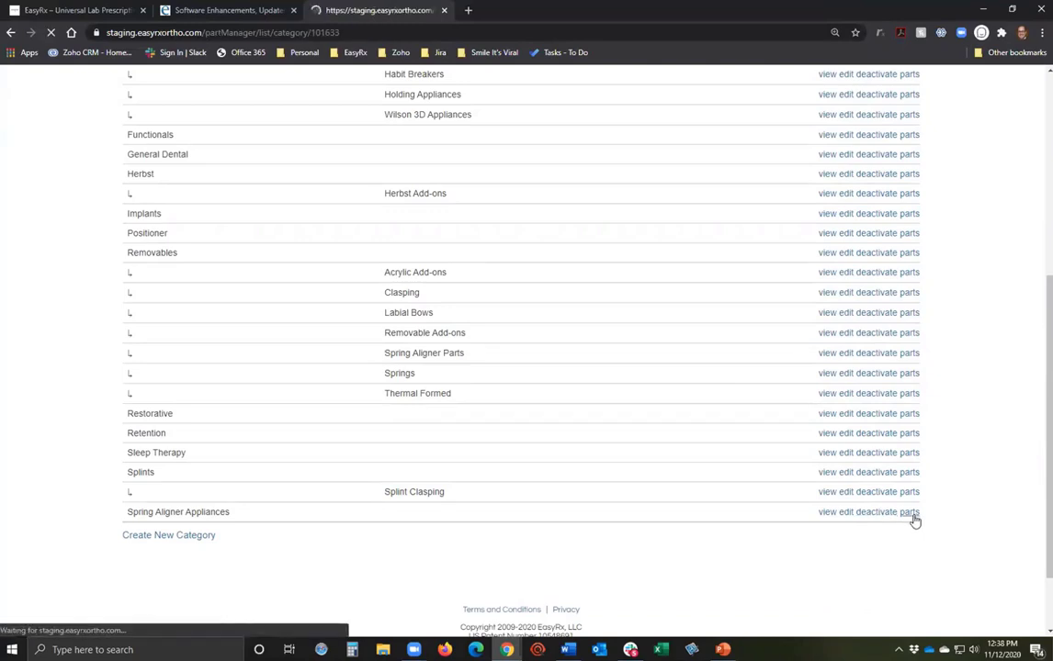
pyautogui.click(10, 34)
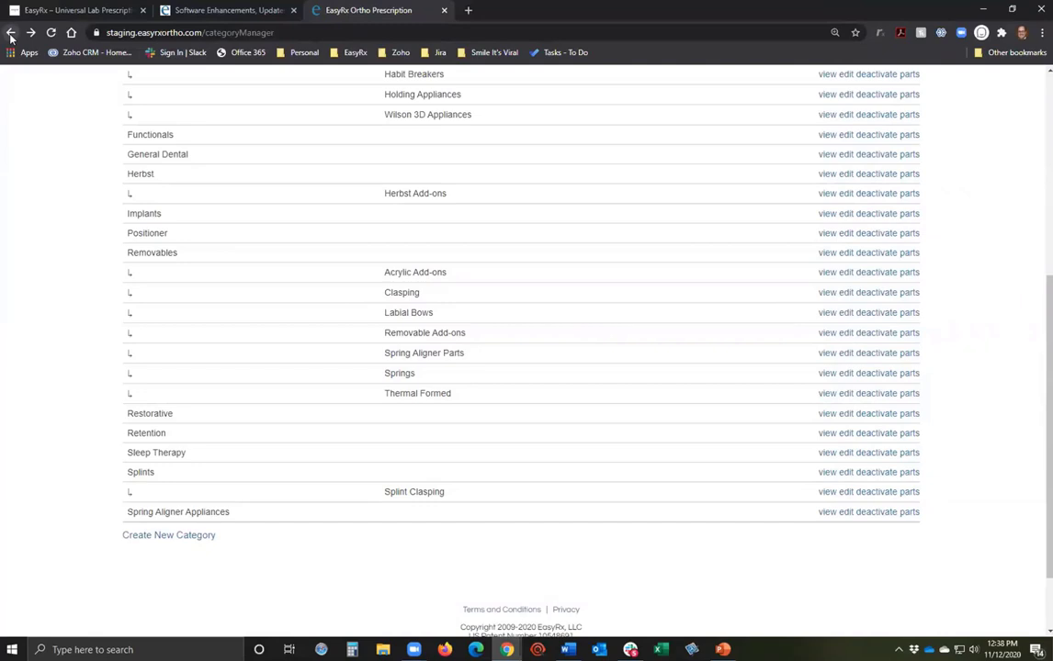
pyautogui.scroll(5, 270, 197)
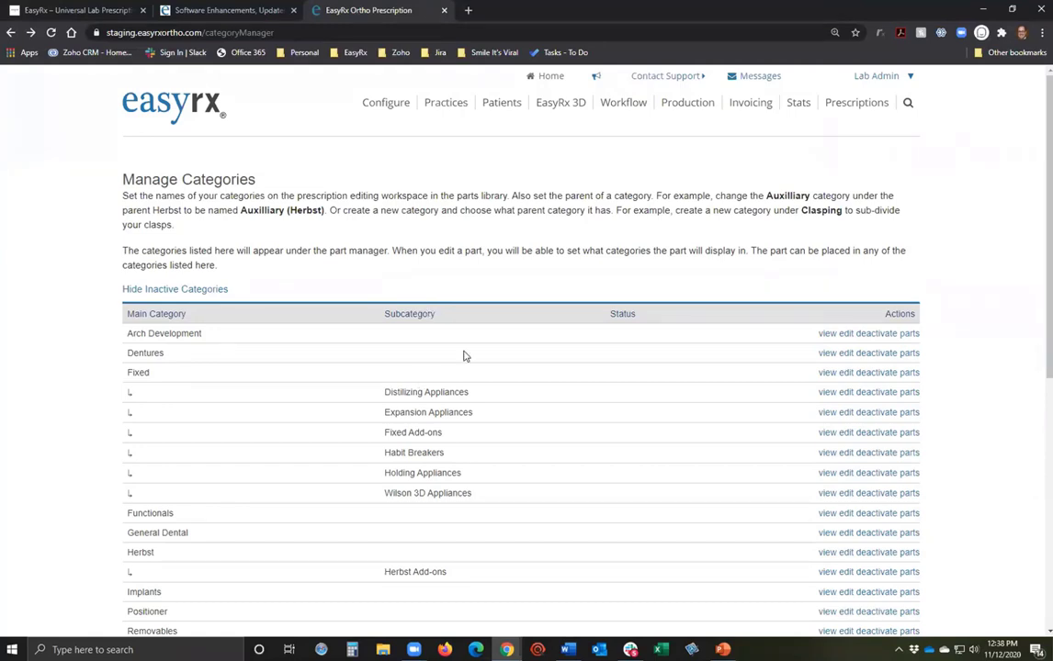
# Sign out of the staging lab account and load the QA Server sign-in page.
pyautogui.click(875, 75)
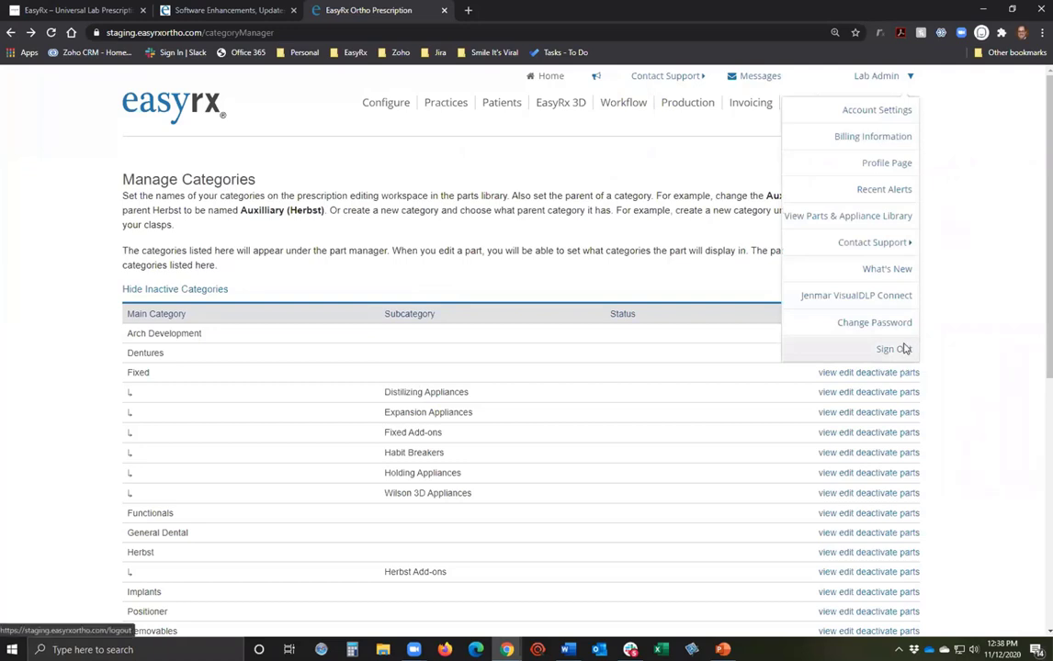
pyautogui.click(903, 349)
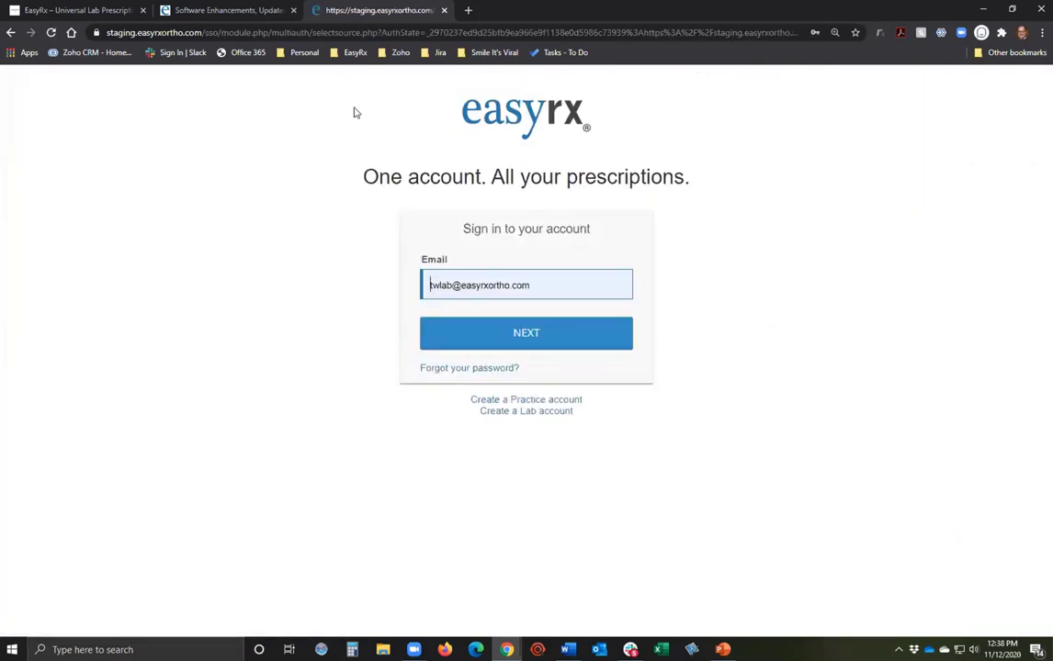
pyautogui.click(350, 52)
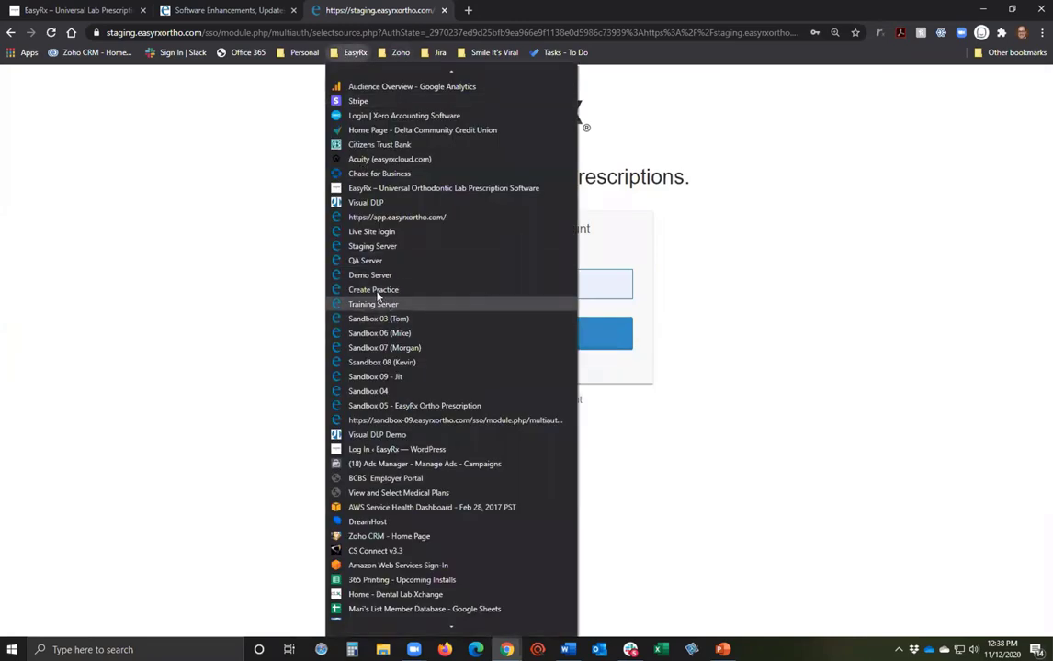
pyautogui.click(353, 261)
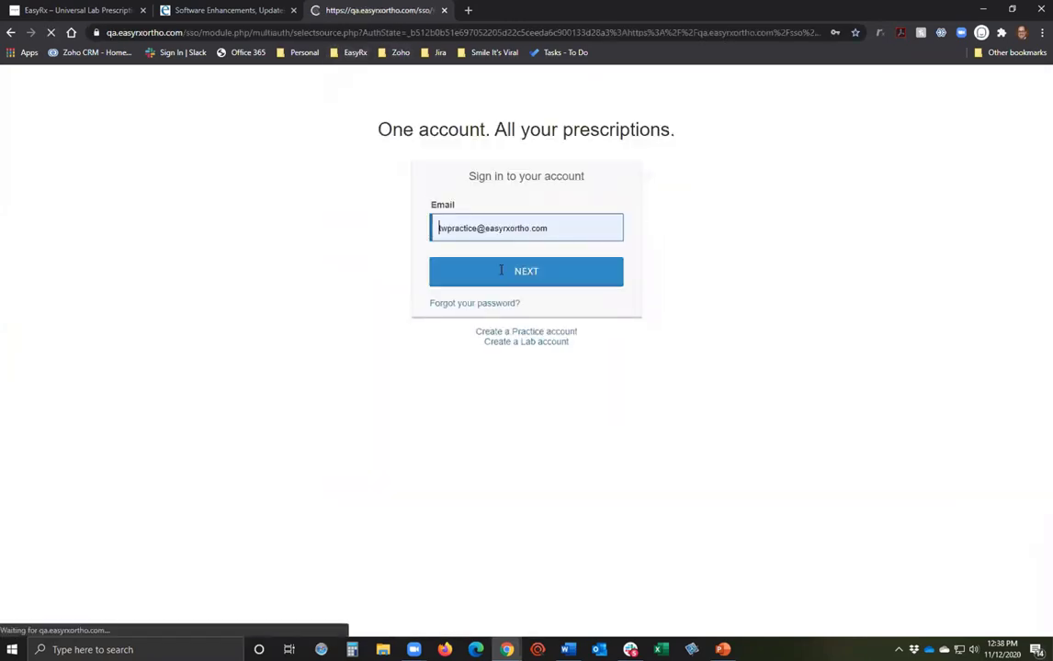
# Log in to the QA server with the lab account's e-mail and open Configure.
pyautogui.tripleClick(530, 264)
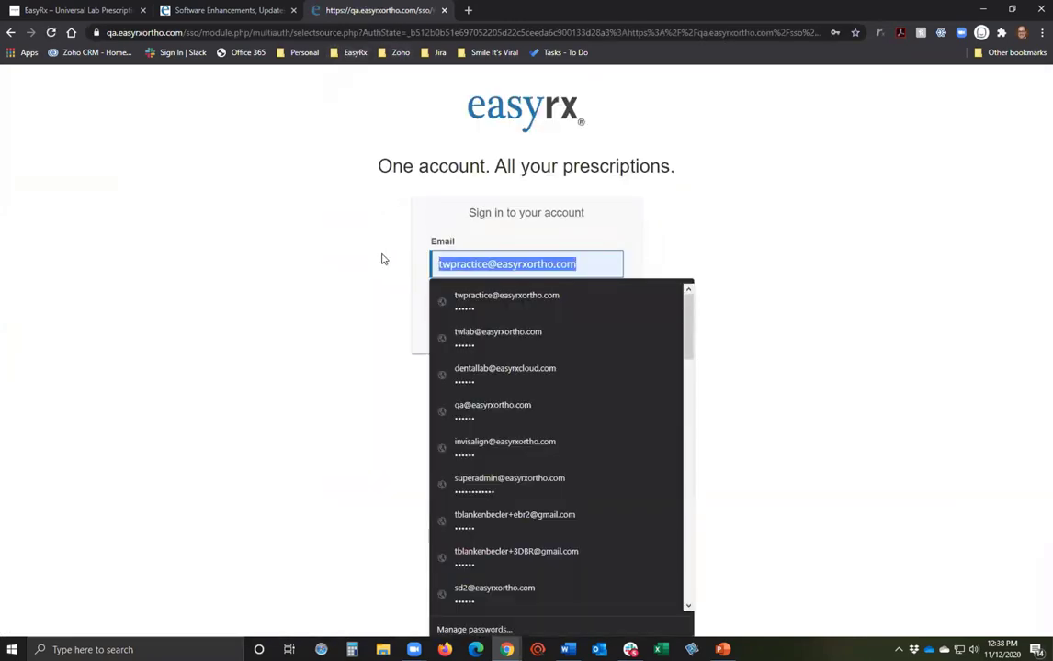
pyautogui.write('tw')
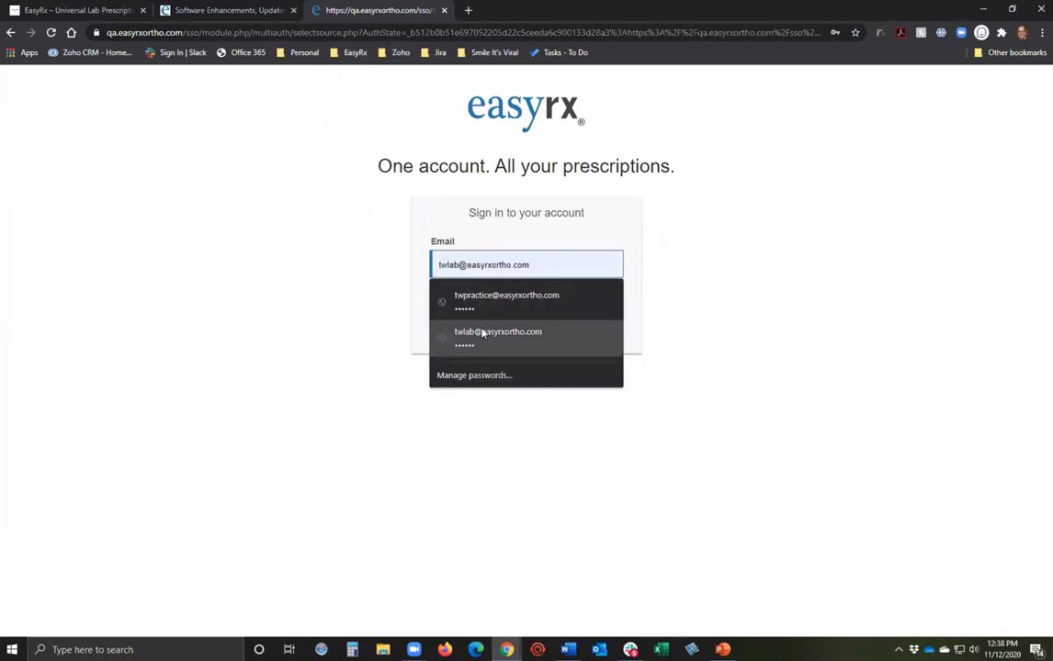
pyautogui.click(496, 330)
pyautogui.click(508, 315)
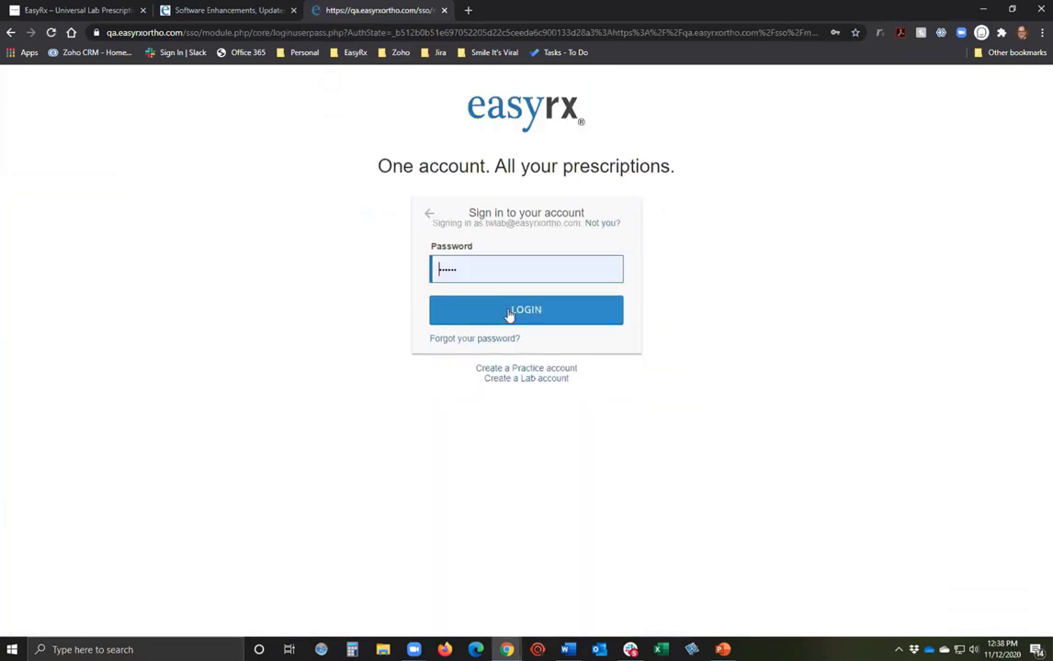
pyautogui.click(510, 315)
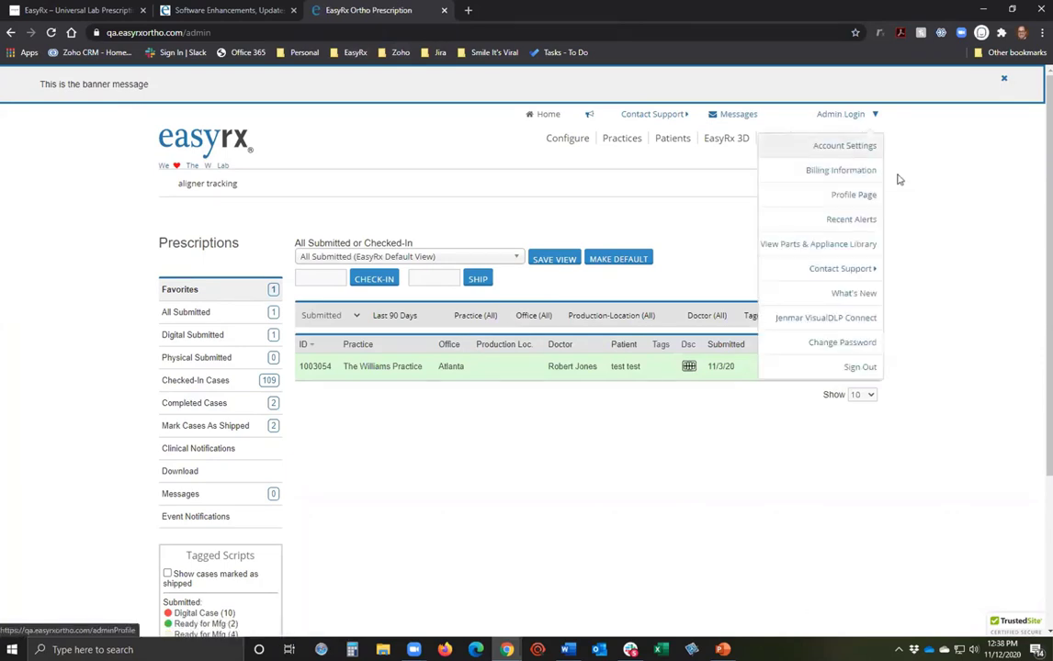
pyautogui.click(575, 140)
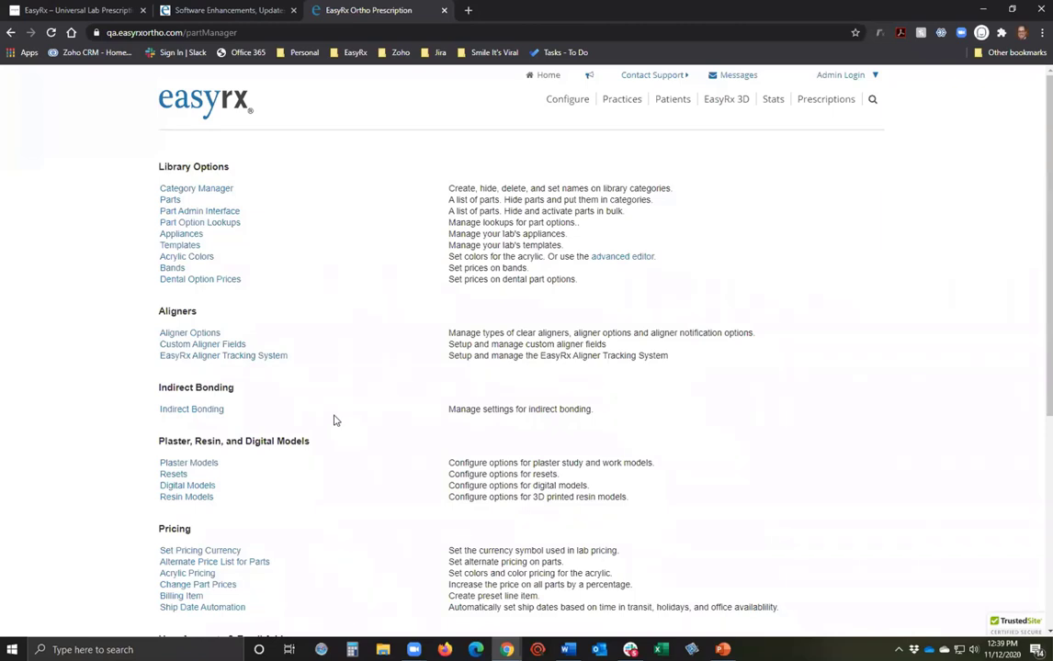
pyautogui.click(188, 337)
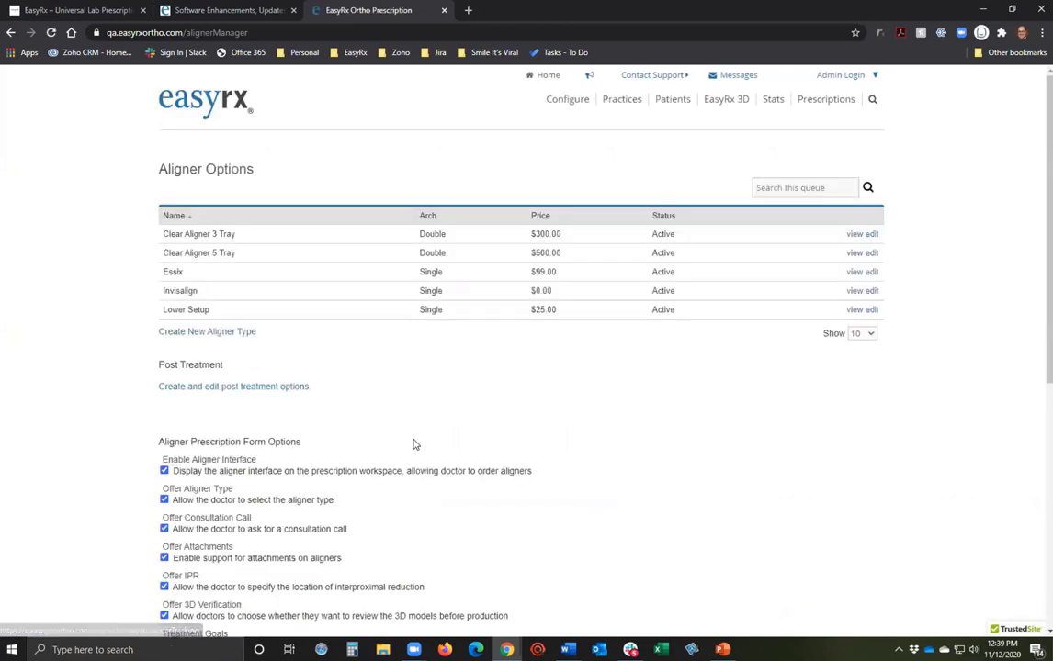
pyautogui.scroll(-1, 412, 445)
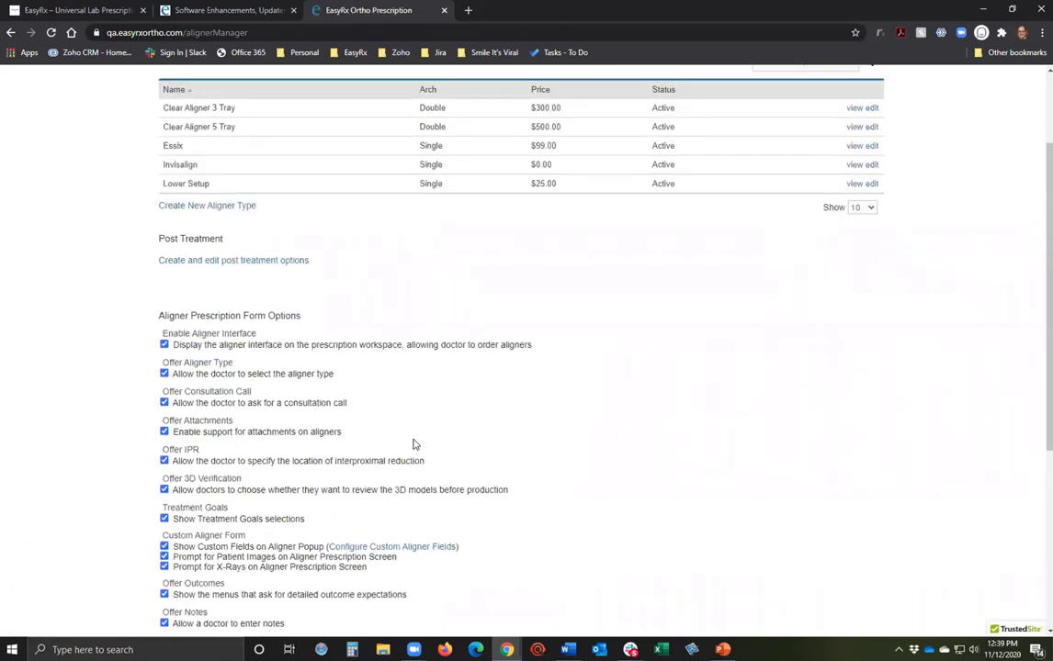
pyautogui.scroll(1, 413, 444)
pyautogui.scroll(1, 693, 273)
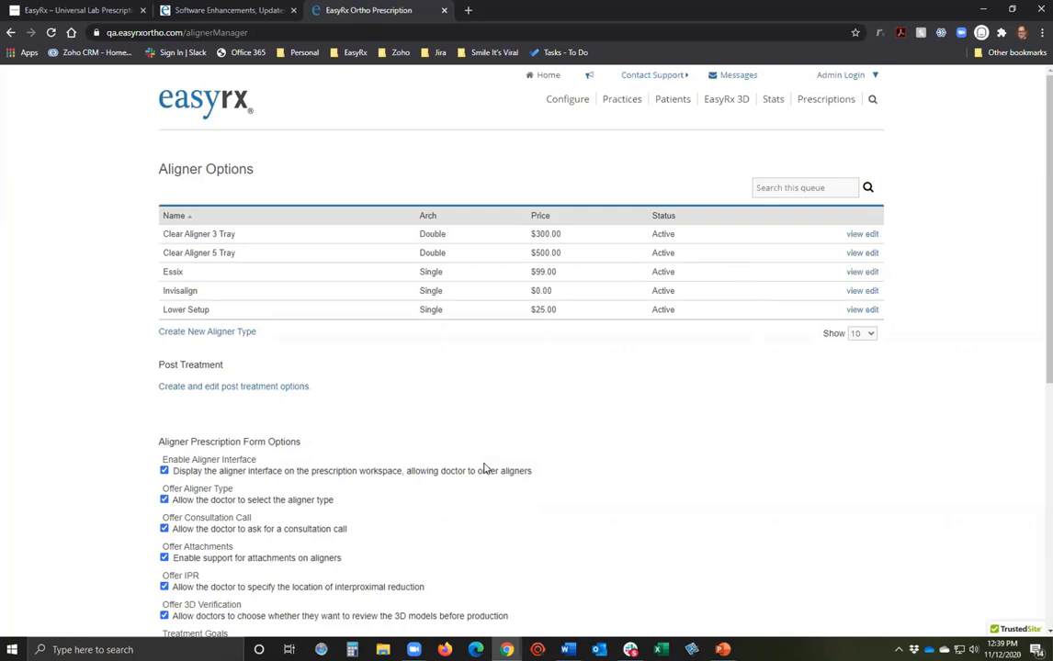
pyautogui.scroll(-3, 500, 447)
pyautogui.scroll(3, 539, 430)
pyautogui.click(566, 100)
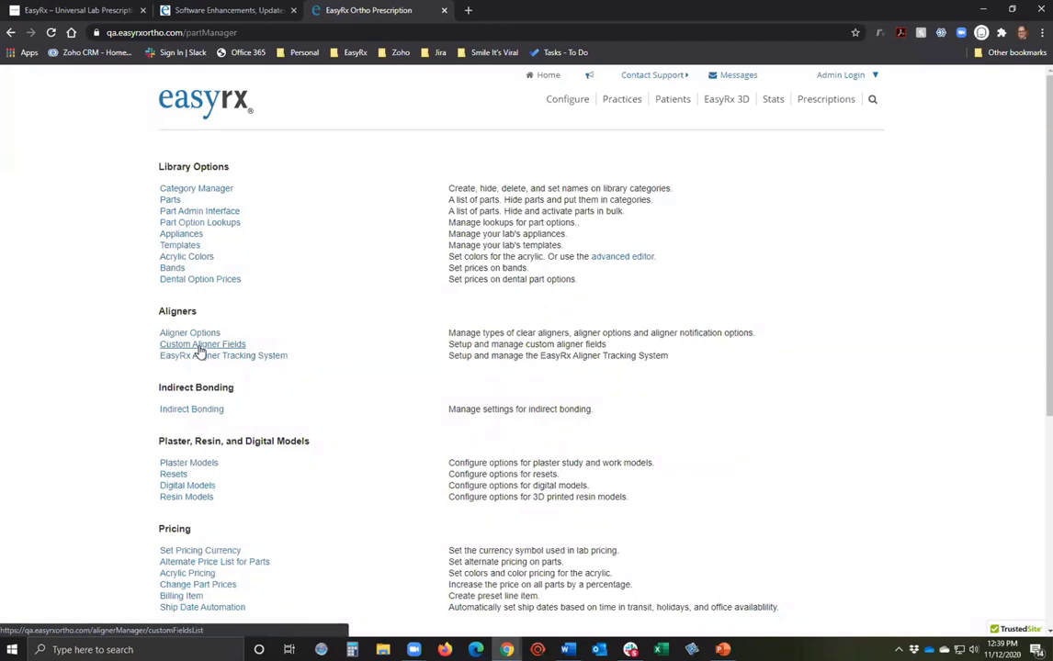
# Open Custom Aligner Fields and edit Custom Field 1 as an active dropdown with Options 1–3.
pyautogui.click(199, 347)
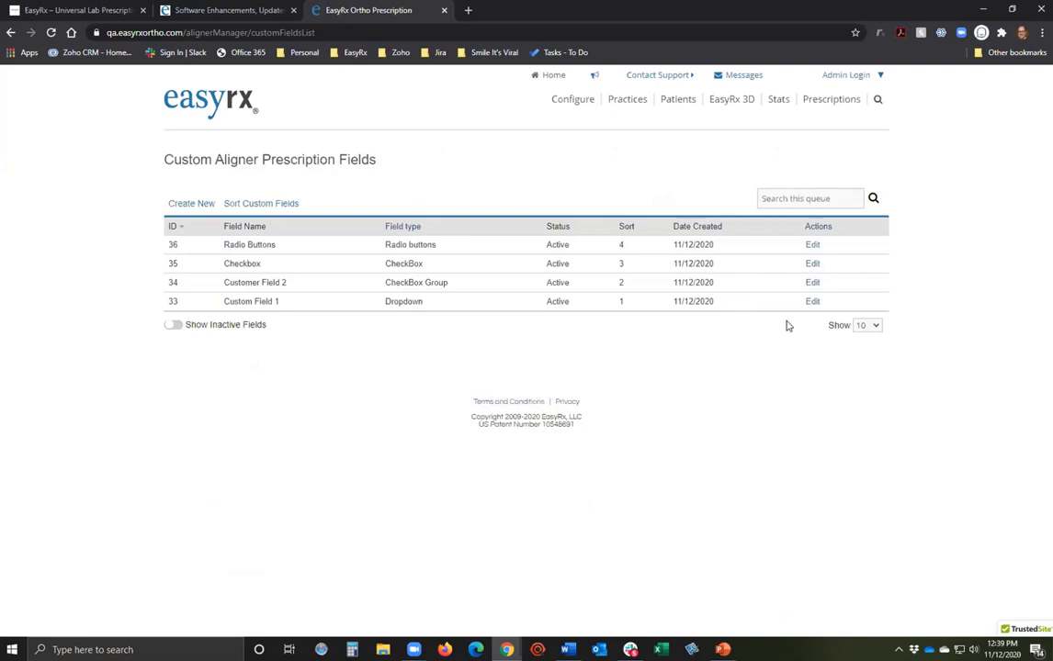
pyautogui.click(811, 302)
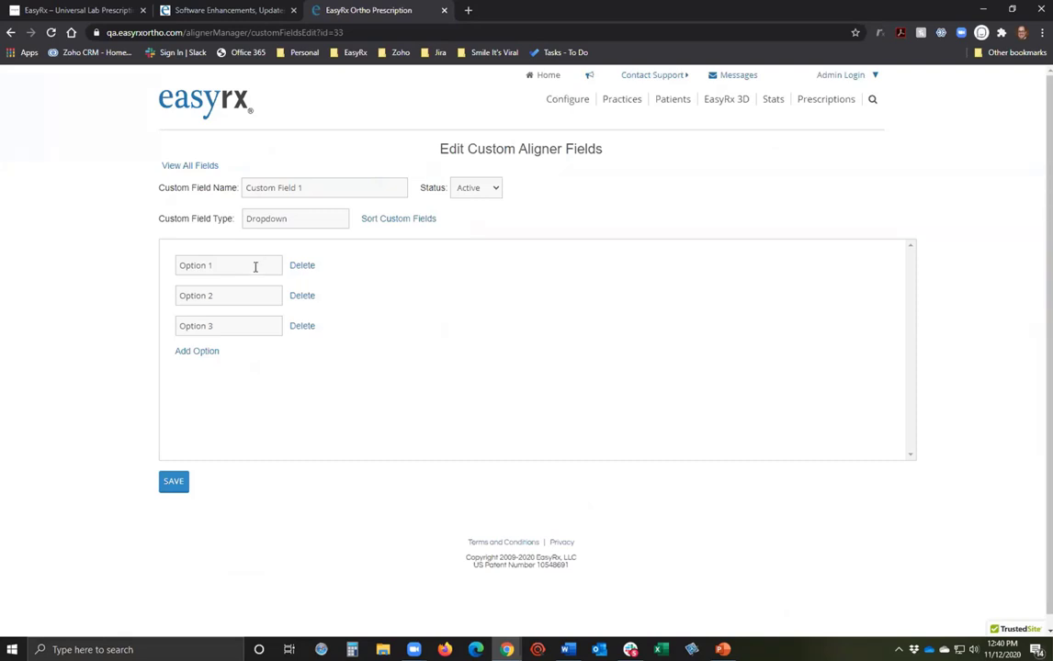
pyautogui.click(832, 78)
# Sign out of the admin account and log in with the practice account's e-mail.
pyautogui.click(869, 332)
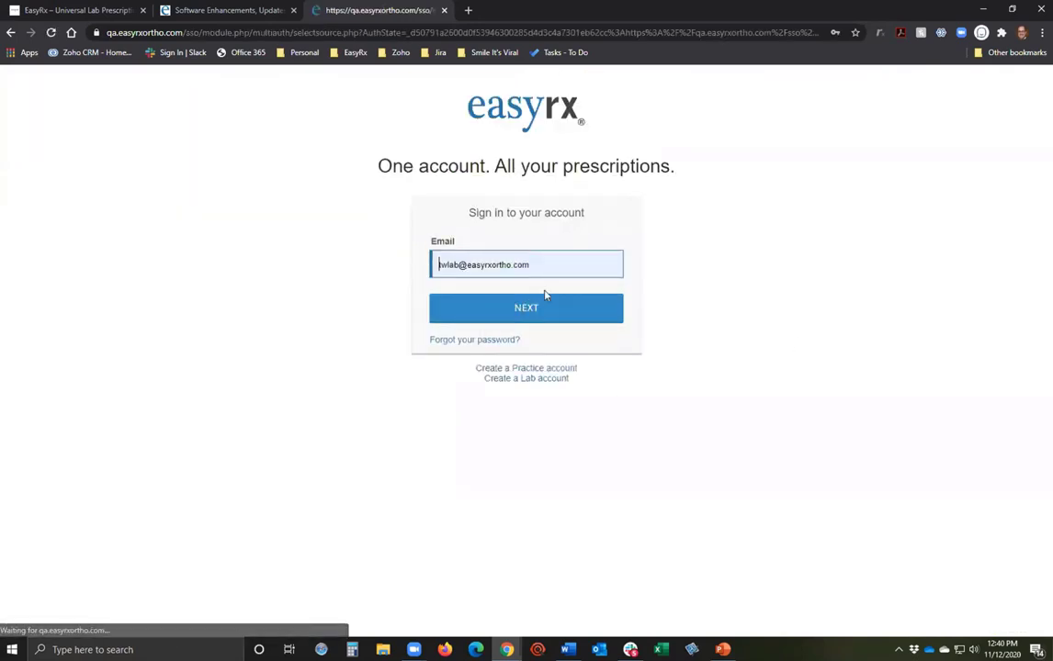
pyautogui.write('tw')
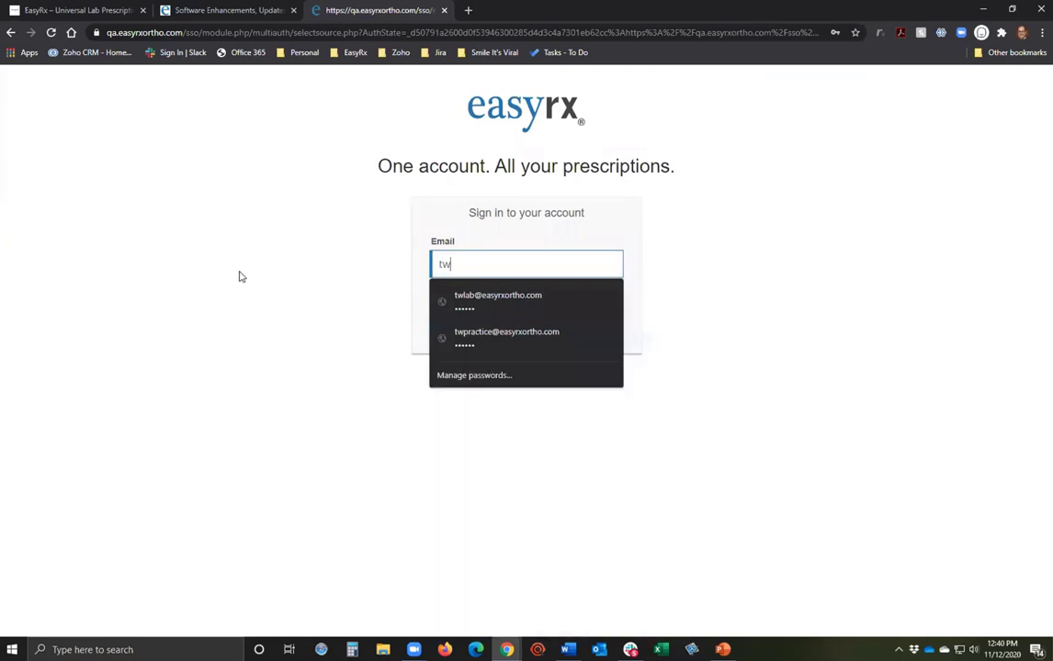
pyautogui.click(481, 332)
pyautogui.click(460, 315)
pyautogui.click(506, 323)
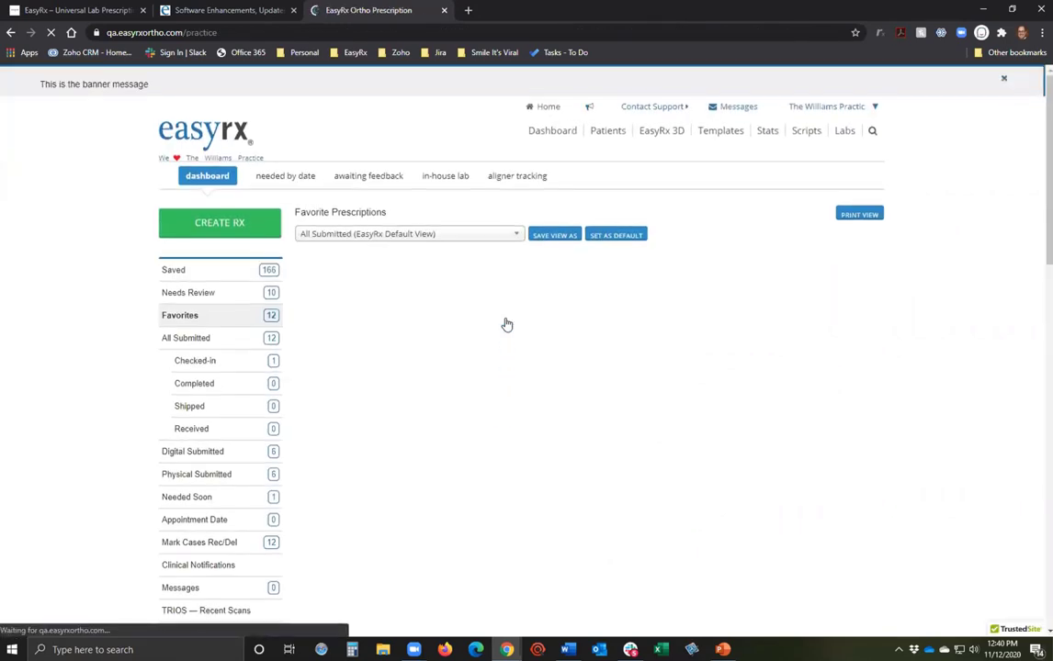
# Open saved prescription 1002995 for editing from the Saved list.
pyautogui.click(221, 280)
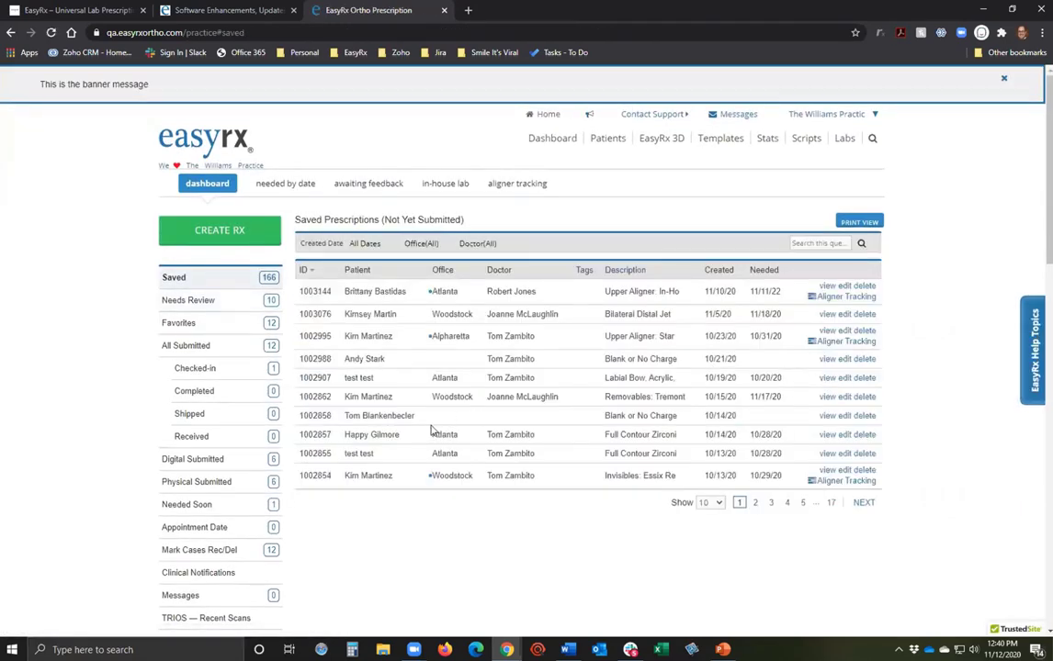
pyautogui.click(845, 396)
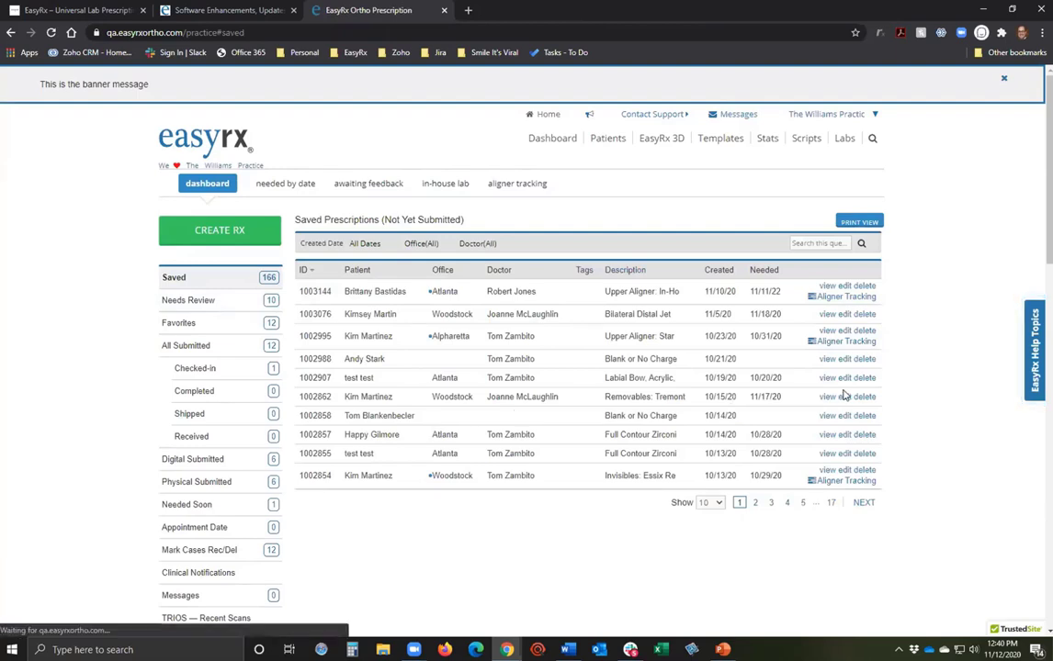
pyautogui.click(844, 331)
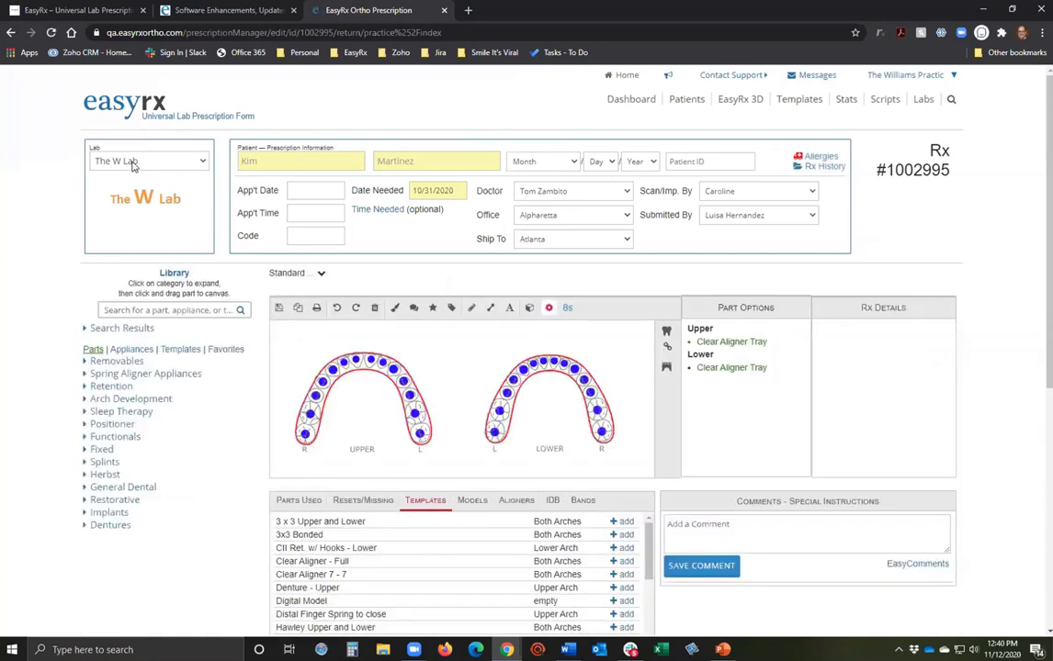
# Clear all parts from both arches and apply the 7x7 Quick-Set in the aligner treatment prescription.
pyautogui.click(374, 308)
pyautogui.click(376, 396)
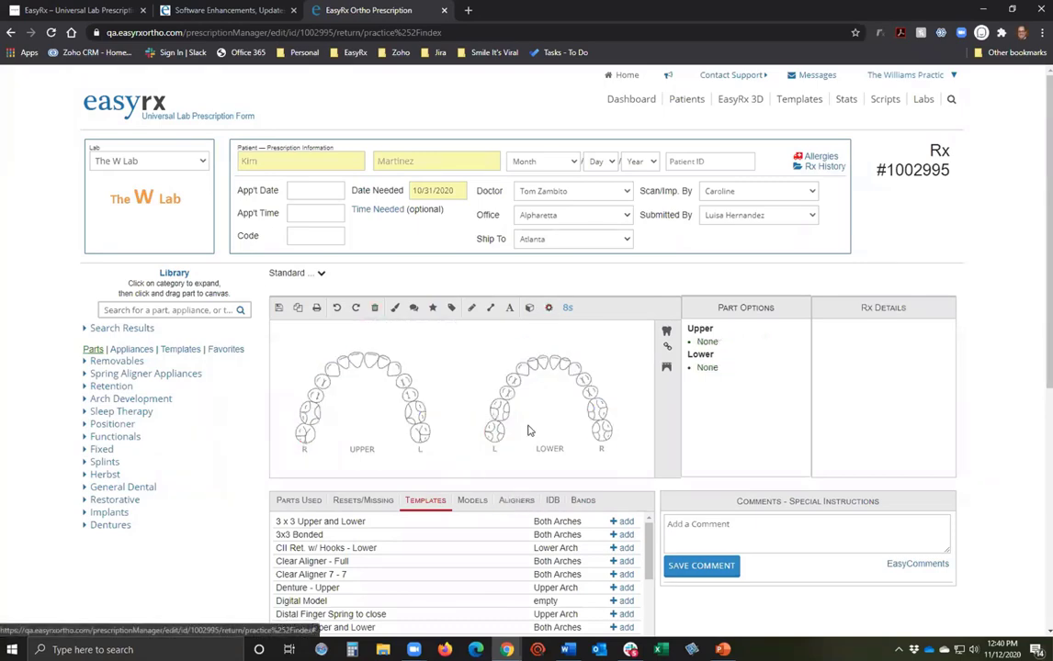
pyautogui.click(516, 500)
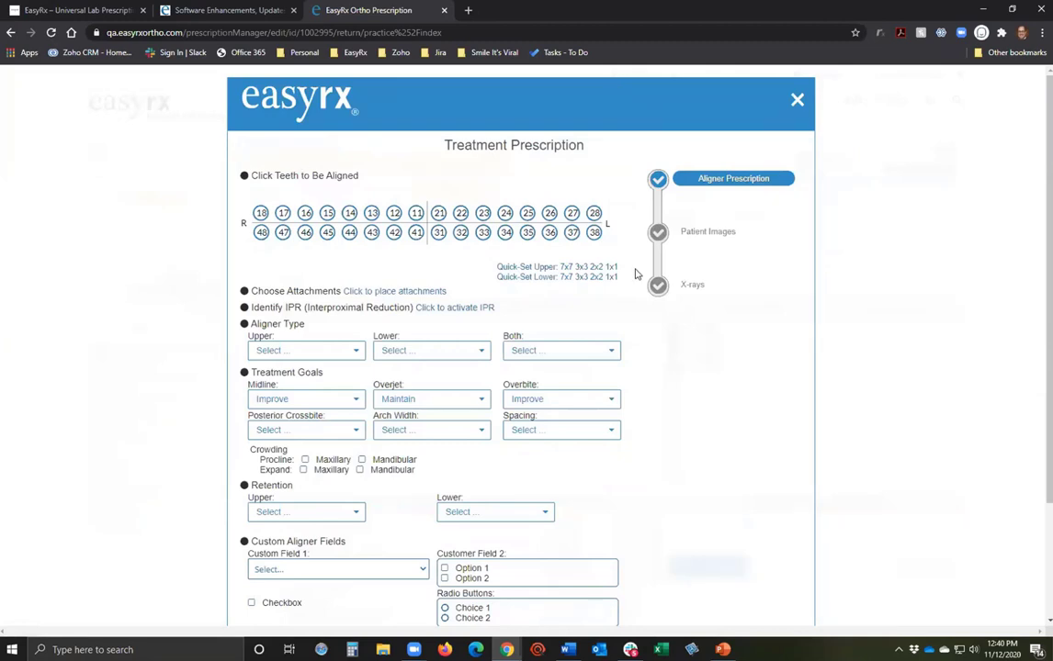
pyautogui.click(565, 285)
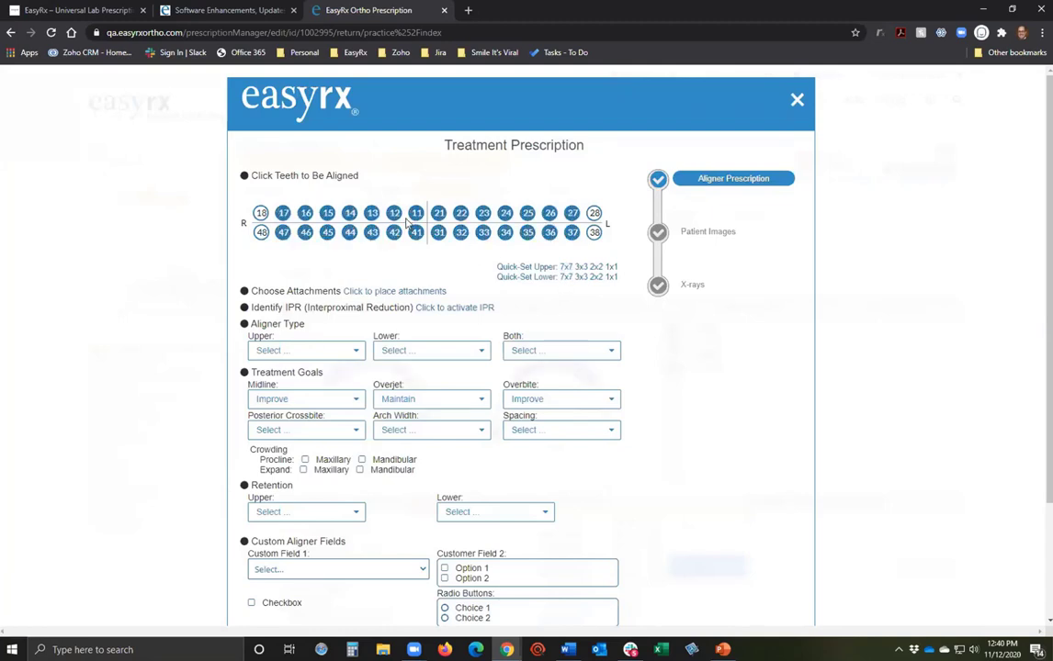
# Place attachments, activate IPR, and save a 0.5 IPR between teeth 41 and 31.
pyautogui.click(420, 292)
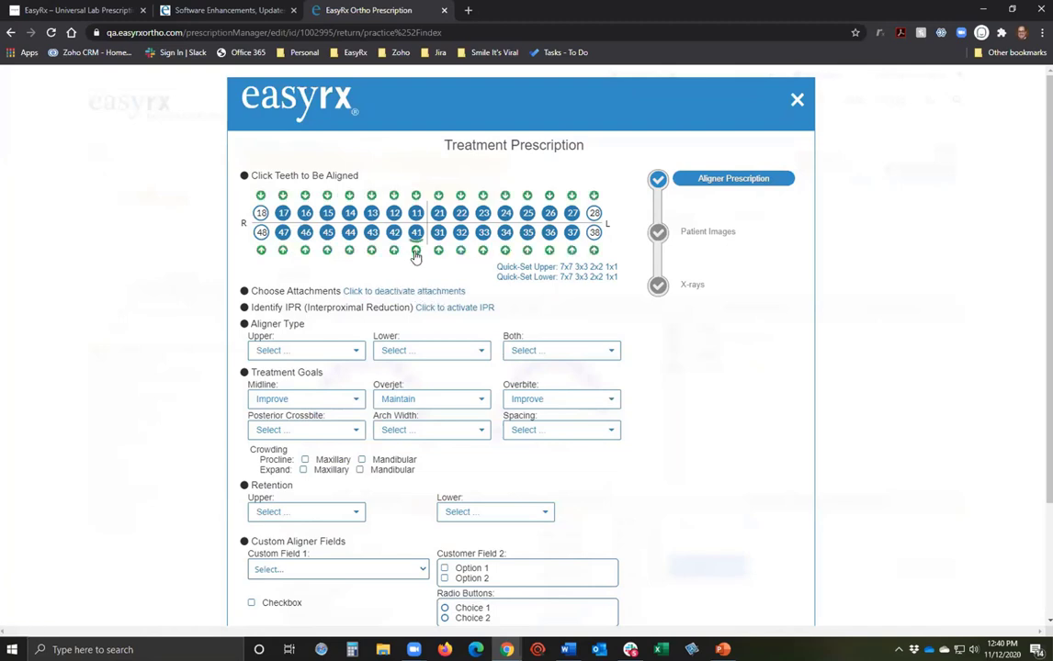
pyautogui.click(452, 306)
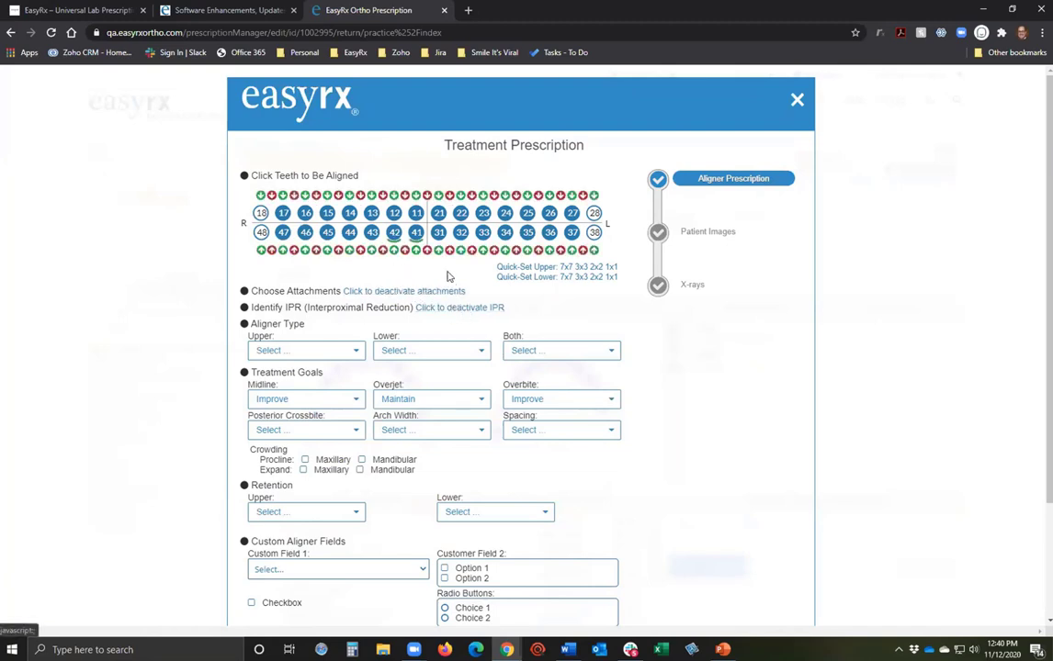
pyautogui.click(448, 251)
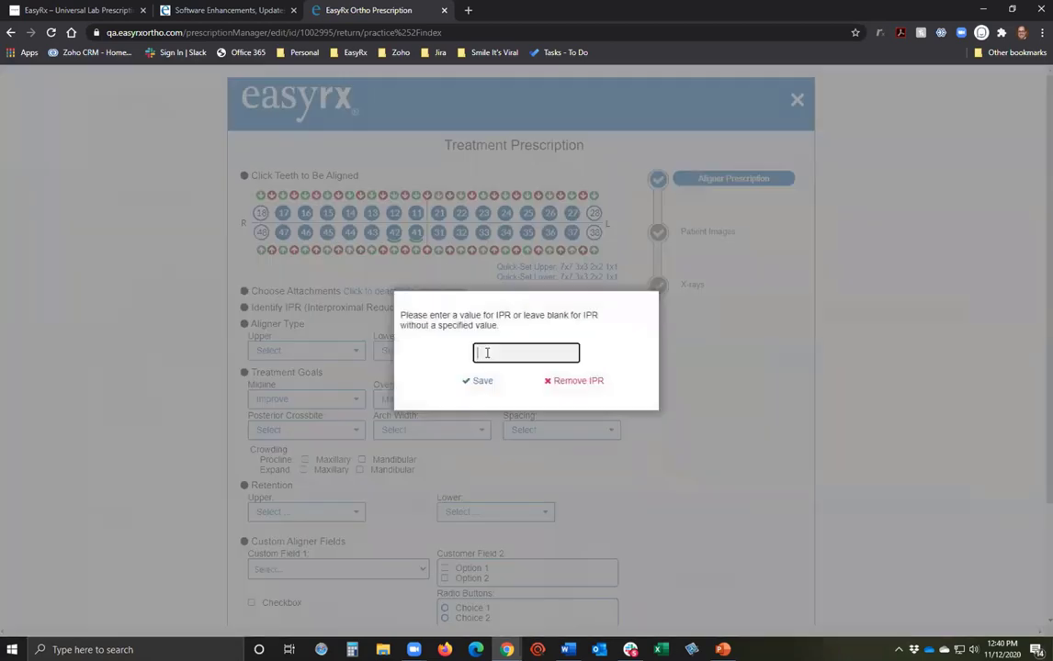
pyautogui.write('0.5')
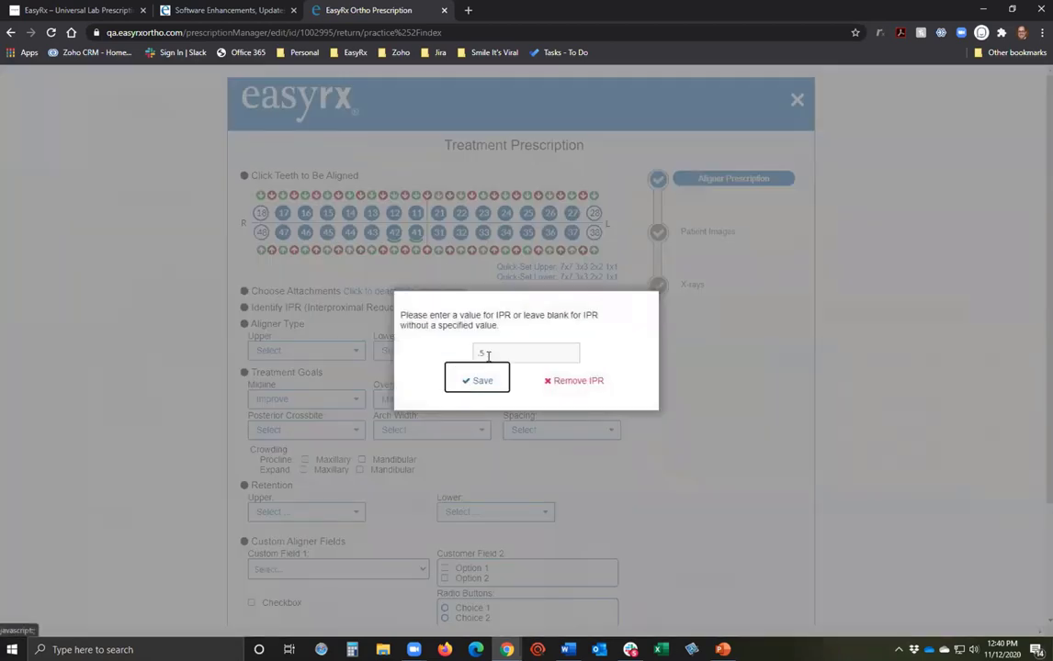
pyautogui.click(482, 381)
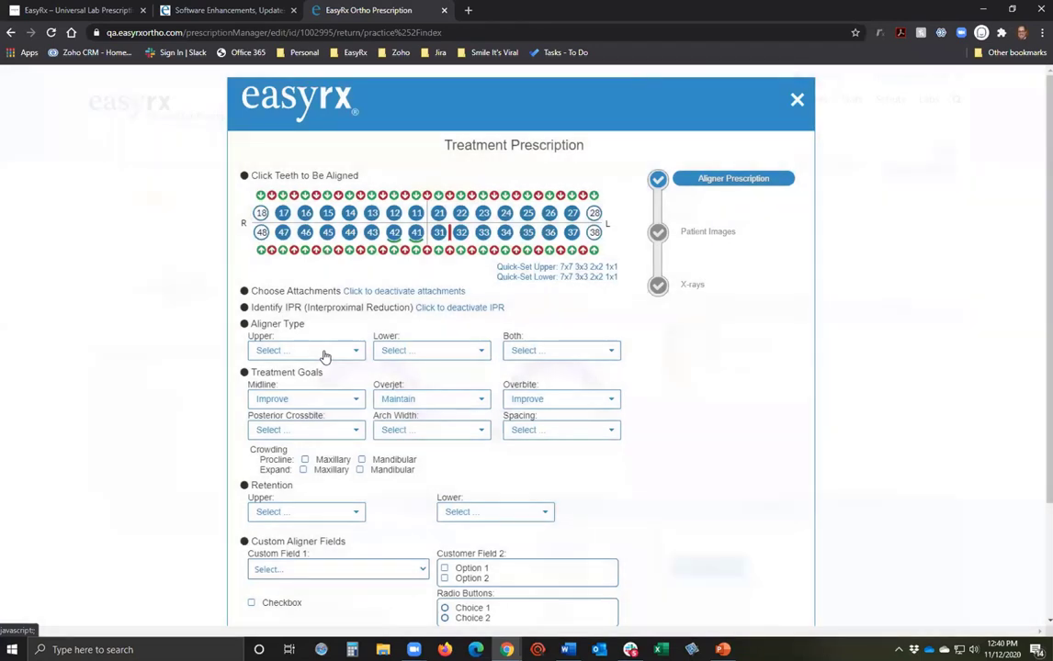
# Keep the upper aligner type, midline Improve, overjet Maintain and overbite Improve goals.
pyautogui.click(324, 353)
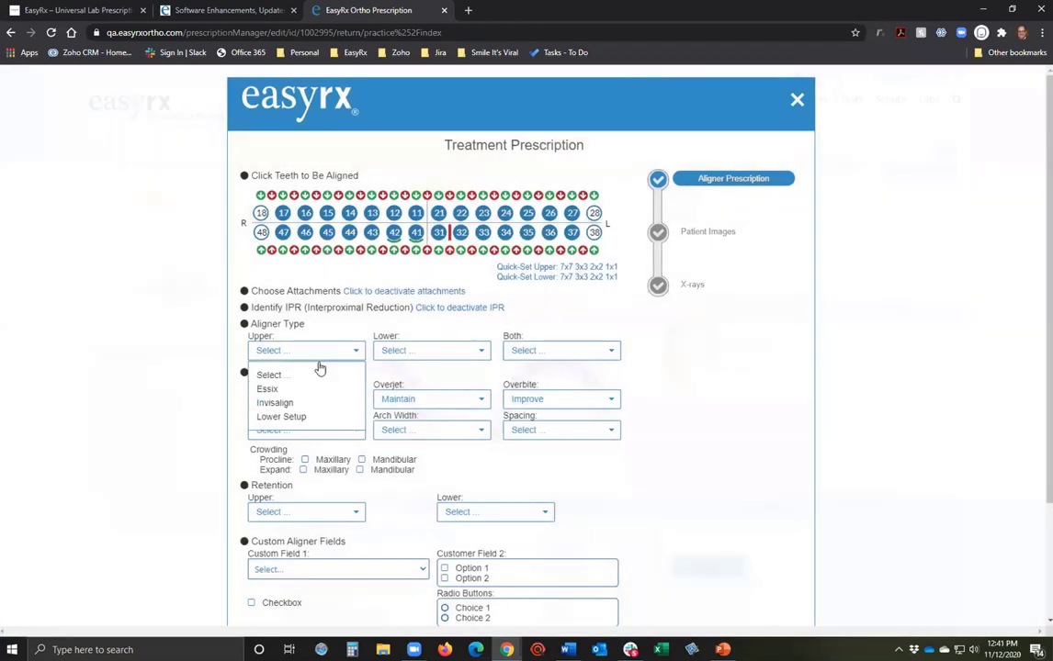
pyautogui.click(333, 334)
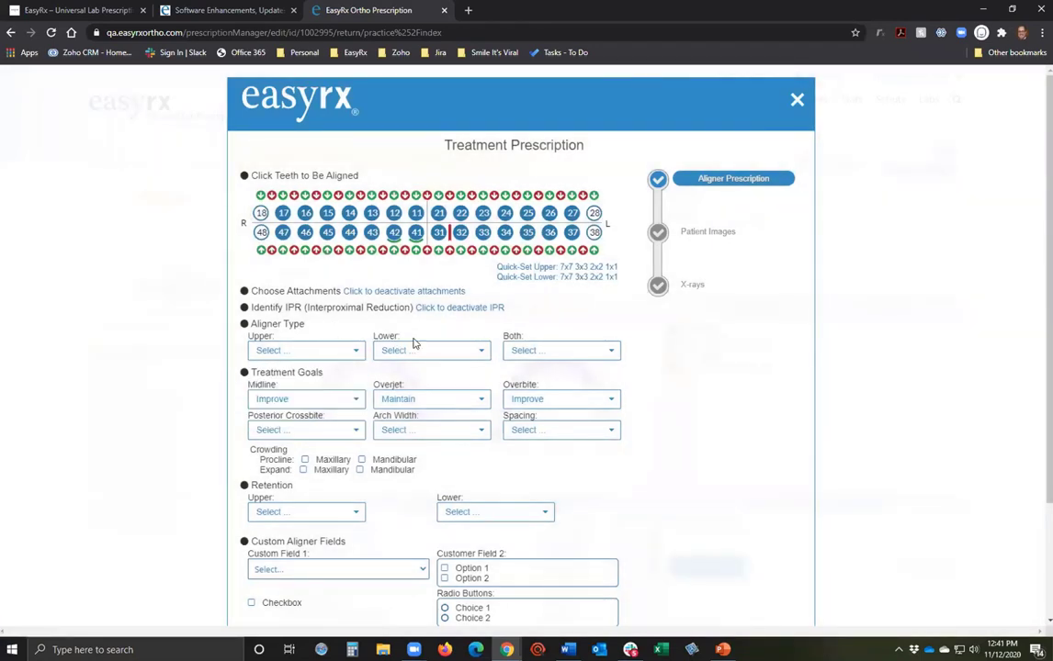
pyautogui.click(297, 407)
pyautogui.click(298, 454)
pyautogui.click(435, 398)
pyautogui.click(429, 439)
pyautogui.click(542, 400)
pyautogui.click(541, 448)
pyautogui.scroll(-1, 668, 478)
pyautogui.scroll(-2, 669, 479)
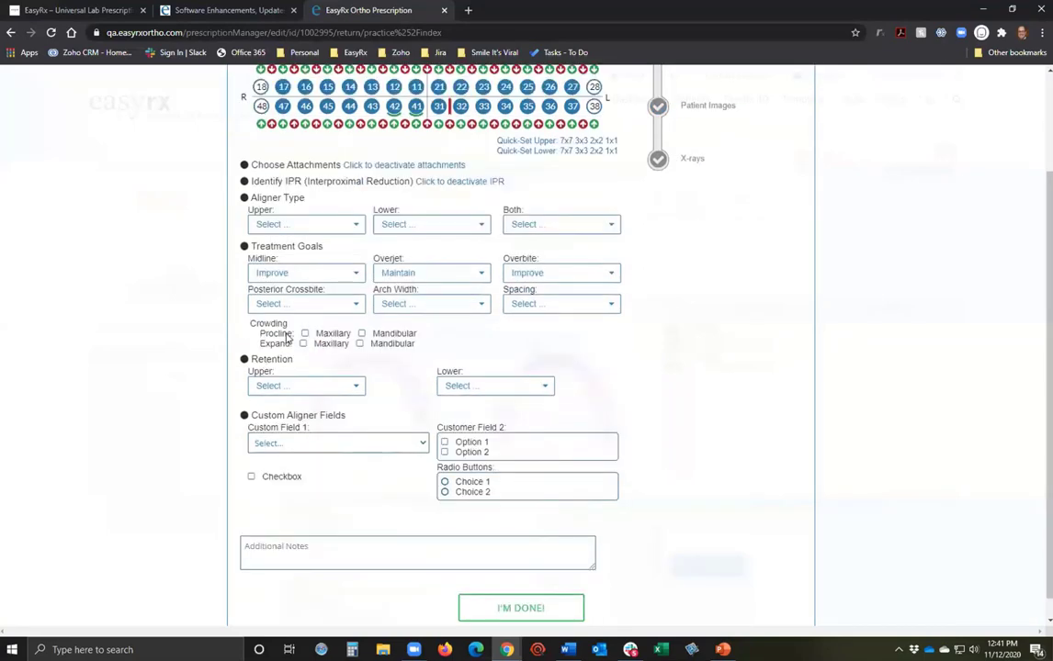
# Check Expand Maxillary, set Custom Field 1 to Option 2, and tick Option 1, Choice 1 and Checkbox.
pyautogui.click(304, 342)
pyautogui.scroll(-1, 485, 388)
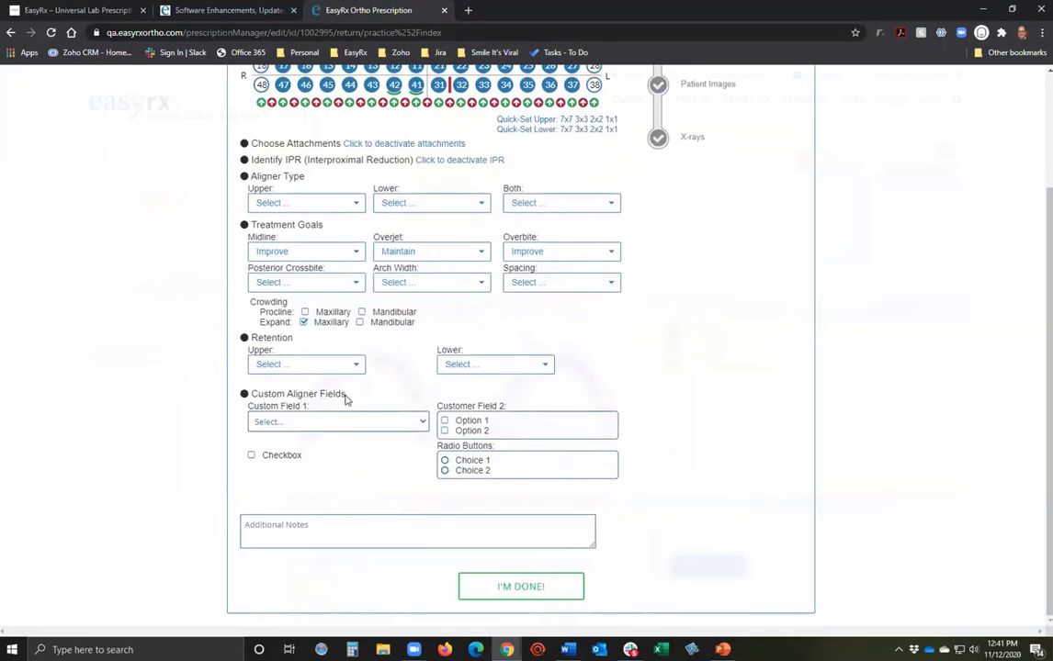
pyautogui.click(317, 423)
pyautogui.click(294, 462)
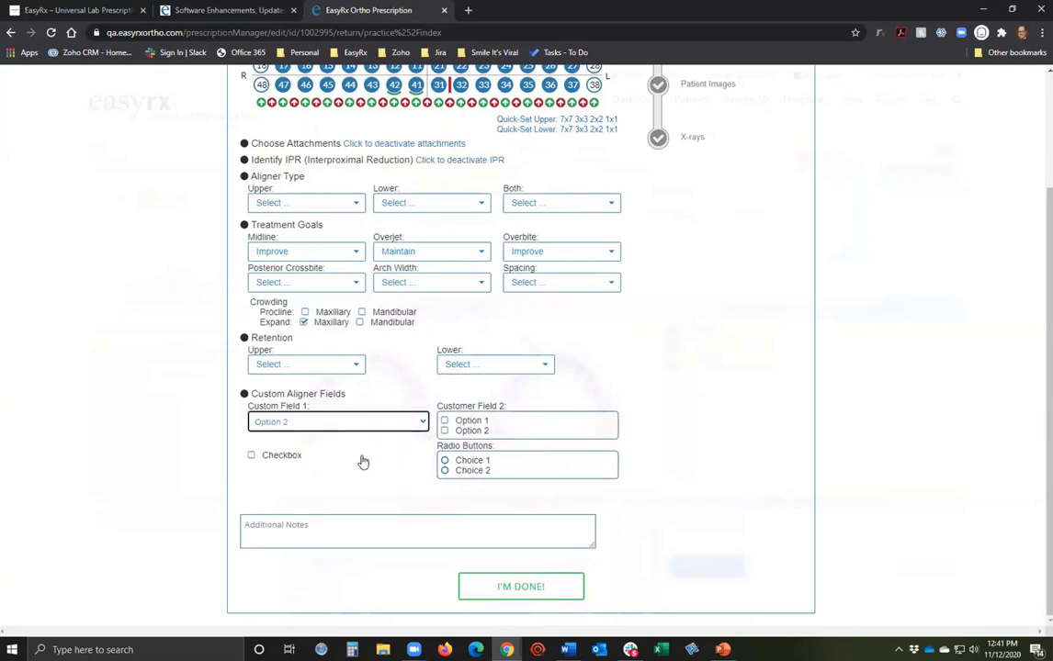
pyautogui.scroll(1, 420, 205)
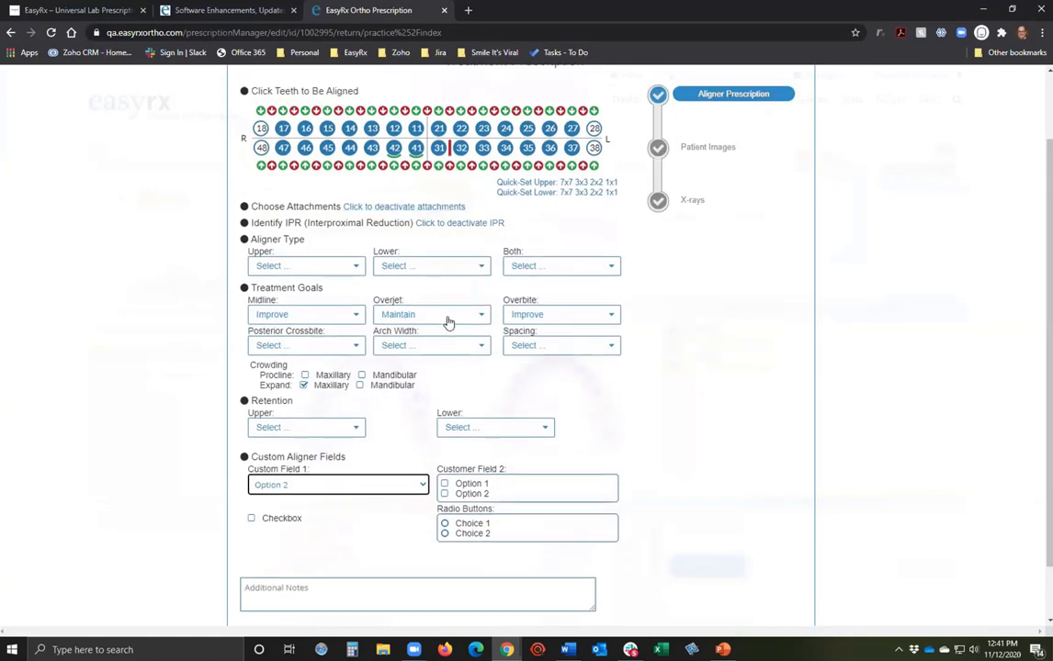
pyautogui.scroll(-1, 448, 322)
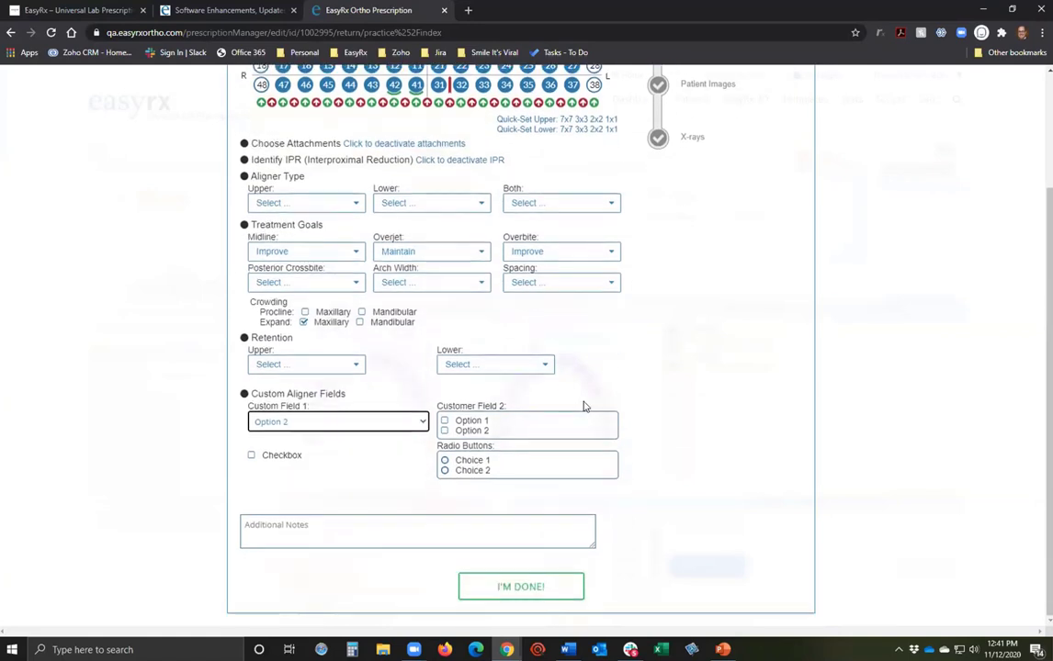
pyautogui.click(445, 422)
pyautogui.click(444, 460)
pyautogui.click(251, 455)
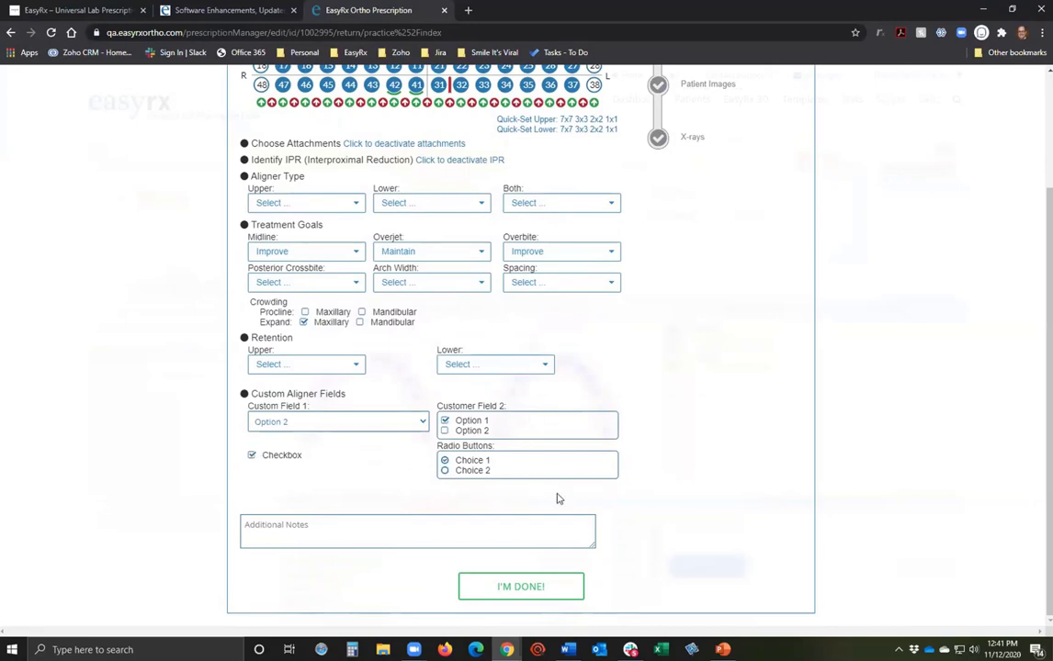
# Review the completed treatment form and move on to the Patient Images step.
pyautogui.scroll(2, 551, 492)
pyautogui.scroll(-2, 556, 494)
pyautogui.scroll(2, 506, 494)
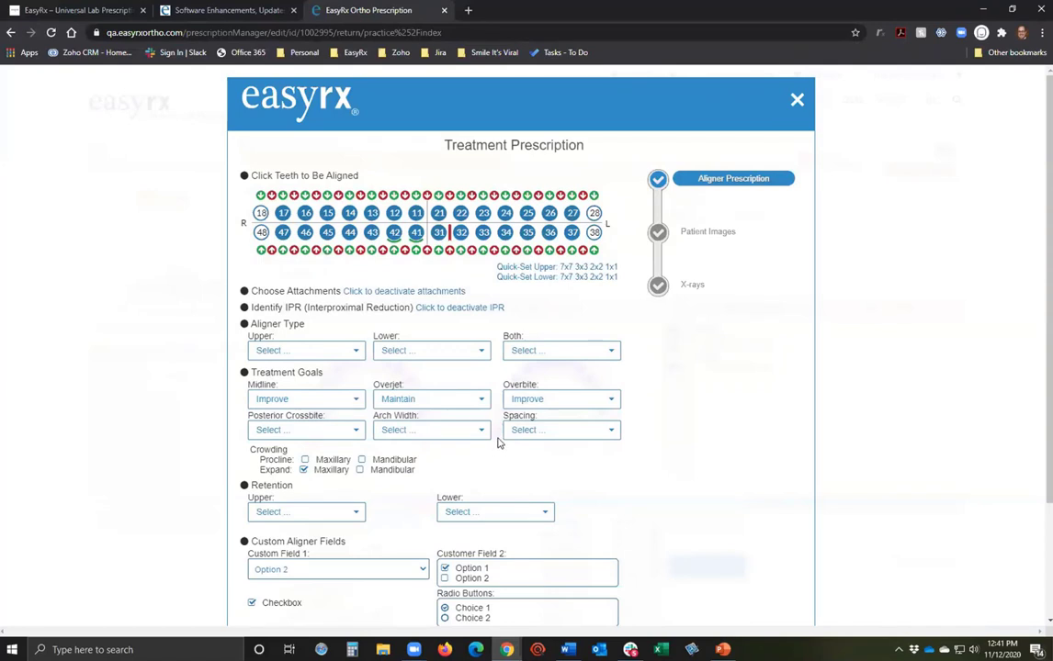
pyautogui.scroll(-1, 421, 417)
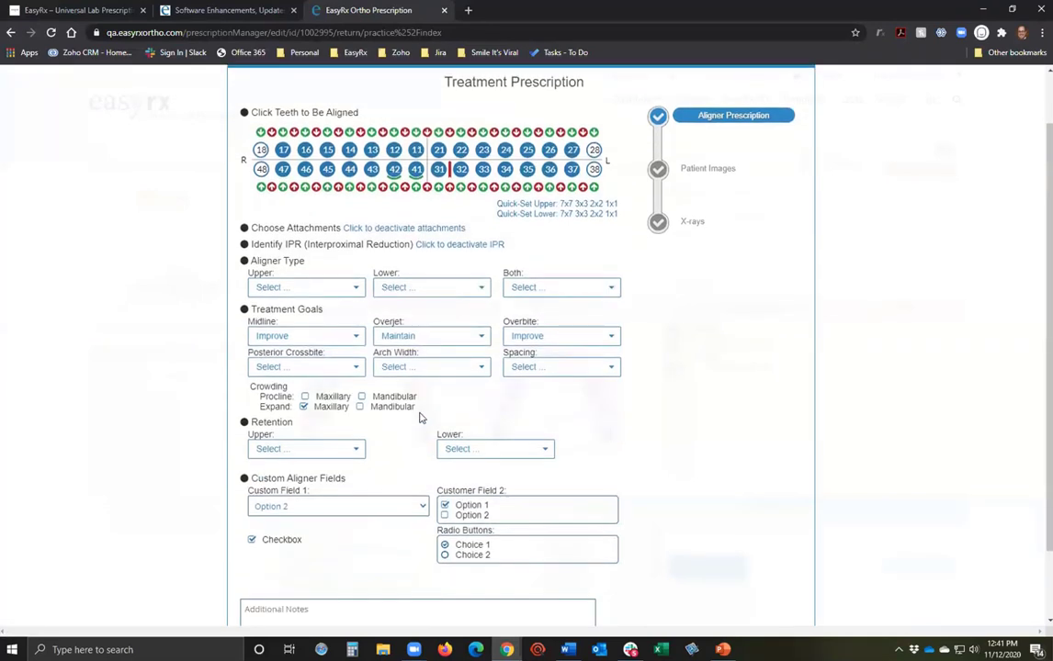
pyautogui.scroll(-1, 421, 416)
pyautogui.scroll(1, 312, 409)
pyautogui.scroll(-1, 496, 481)
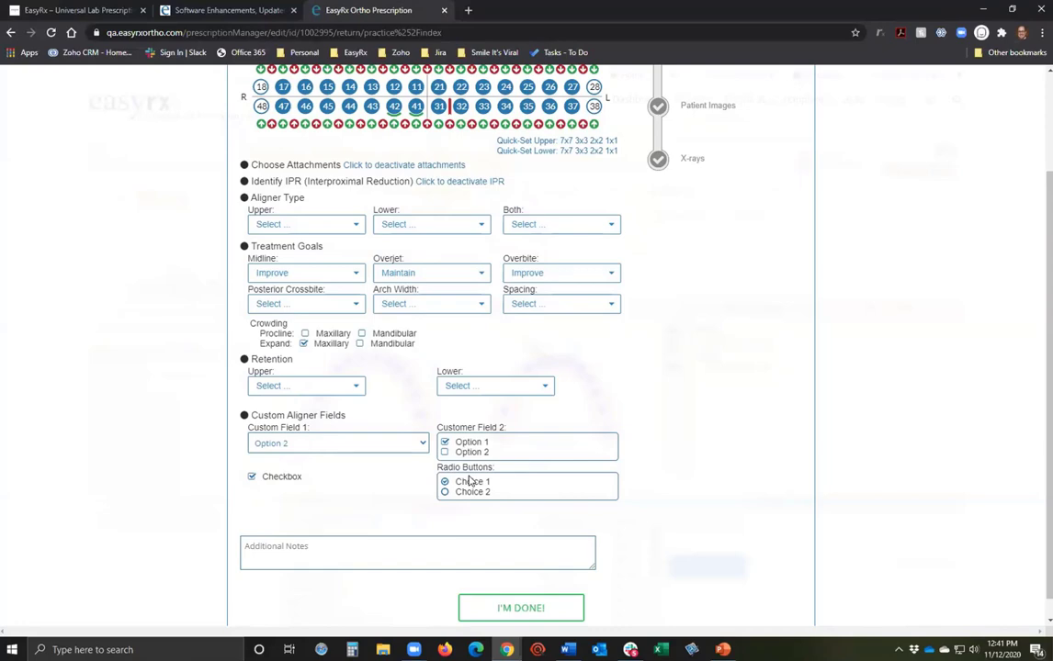
pyautogui.scroll(2, 470, 480)
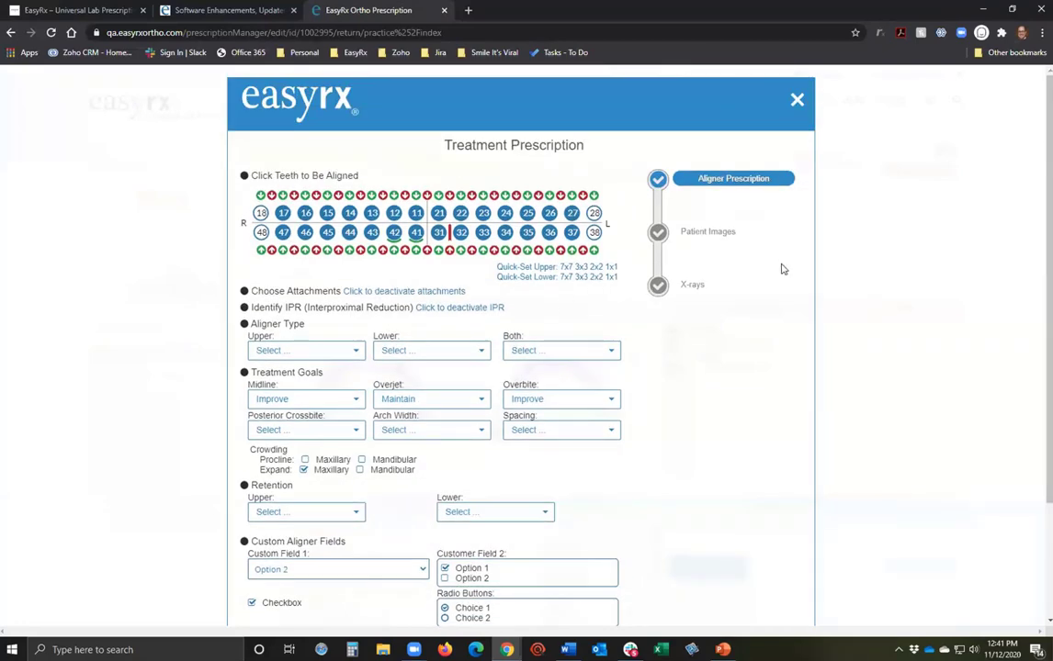
pyautogui.click(717, 236)
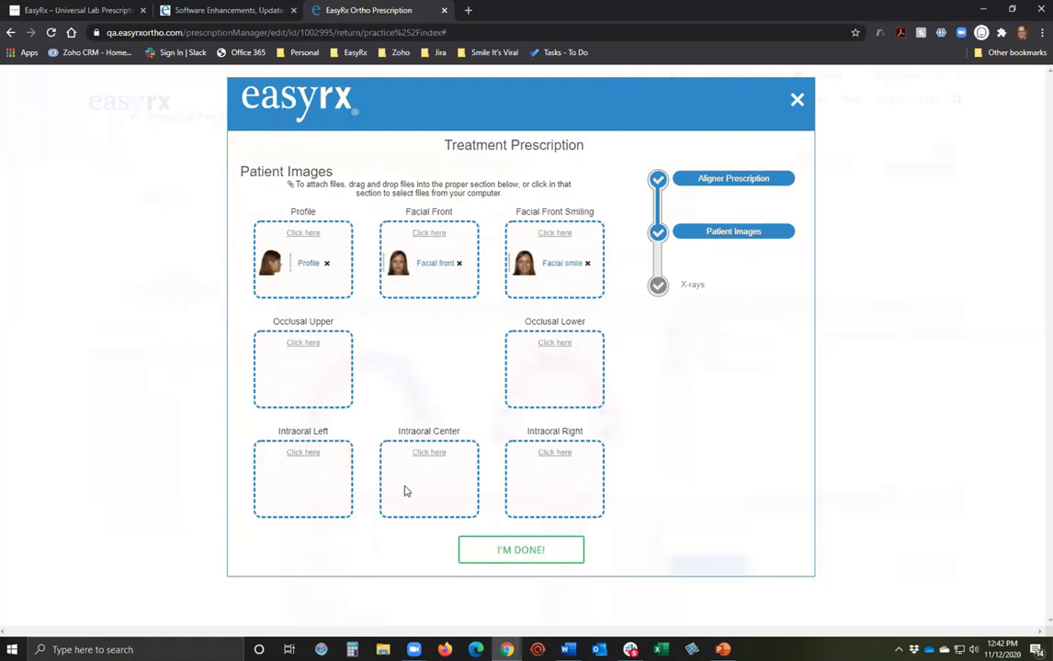
# Add the X-ray pan and profile in the aligner treatment prescription and close it.
pyautogui.click(692, 285)
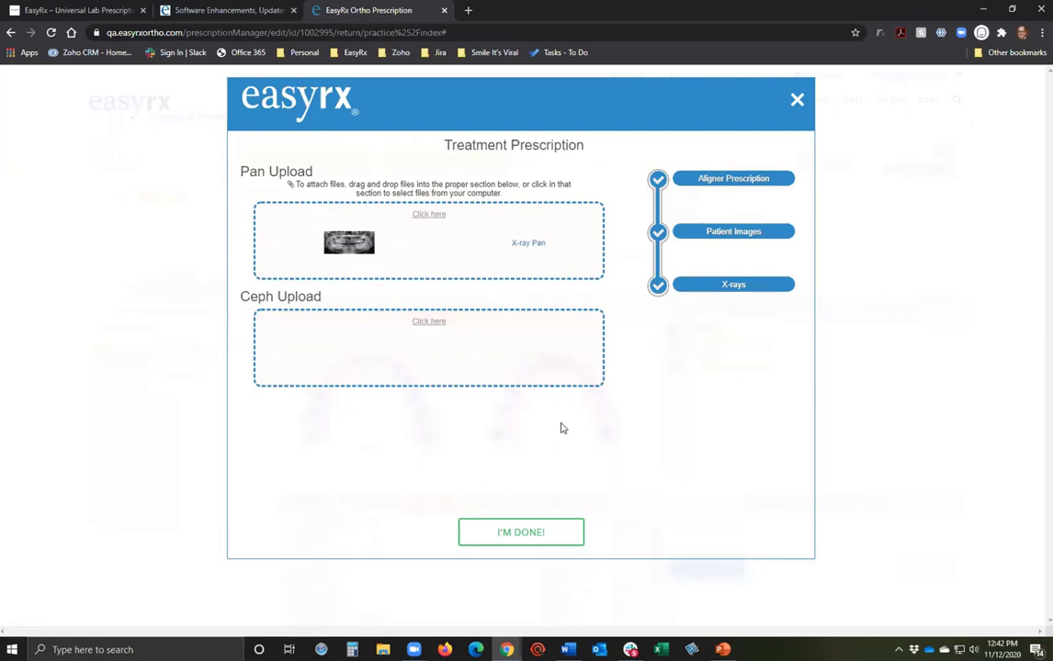
pyautogui.click(538, 532)
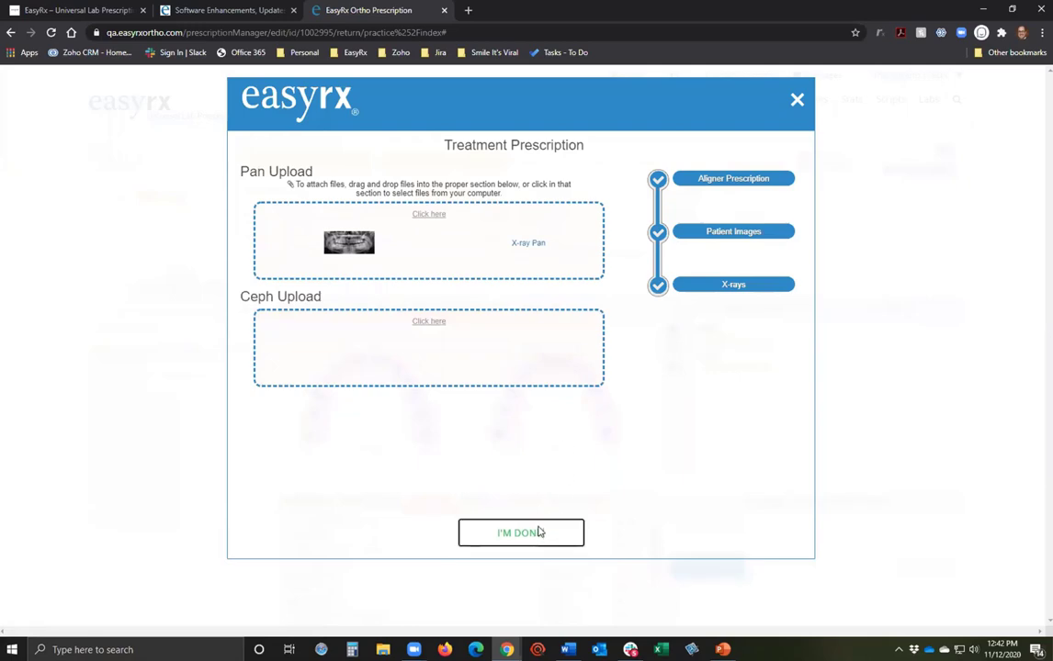
pyautogui.scroll(-3, 896, 569)
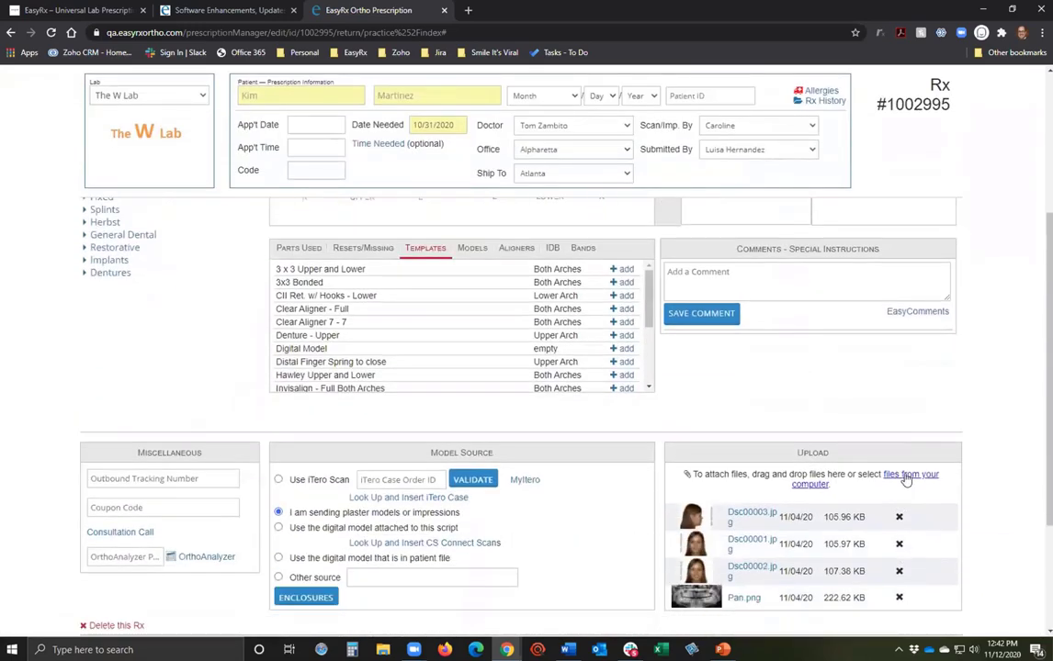
pyautogui.scroll(5, 914, 480)
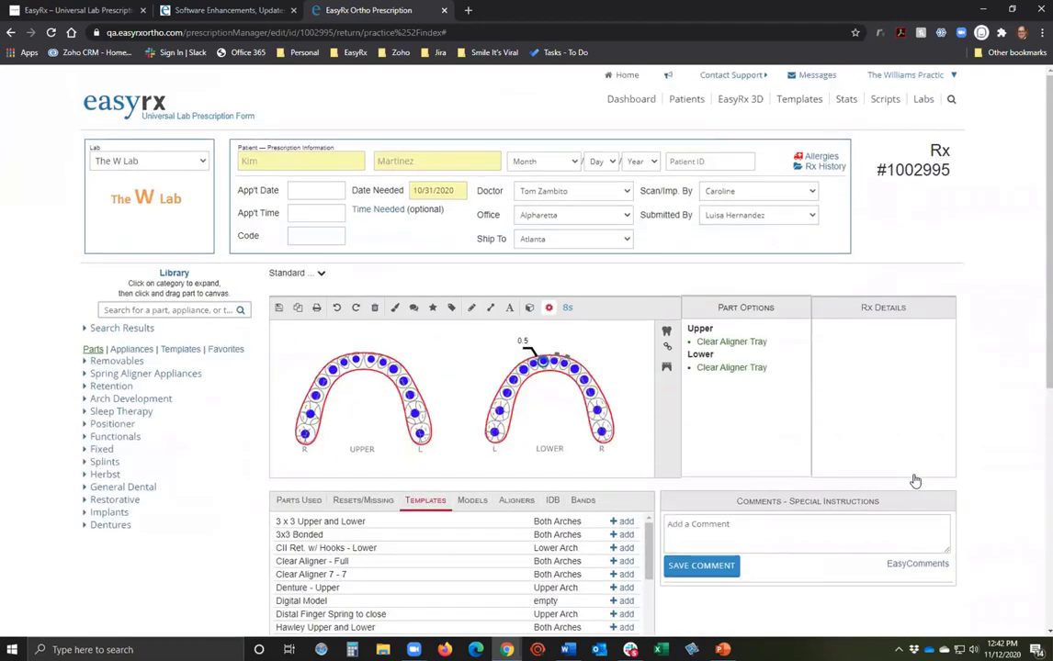
# Reopen the aligner uploads, add the facial front and smiling patient photos, and finish.
pyautogui.click(504, 500)
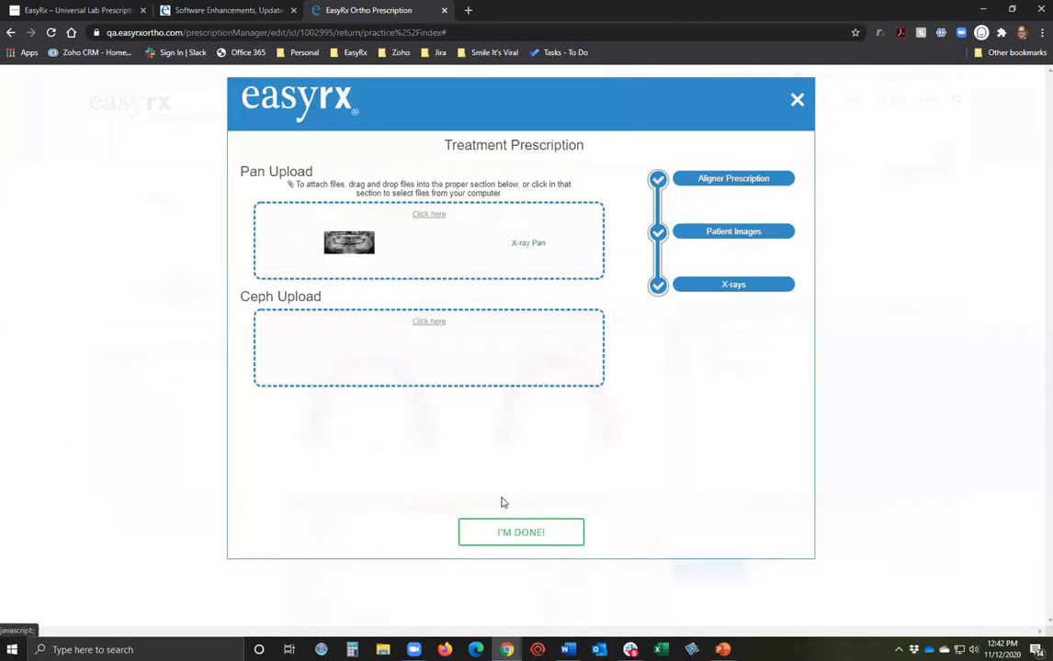
pyautogui.click(681, 231)
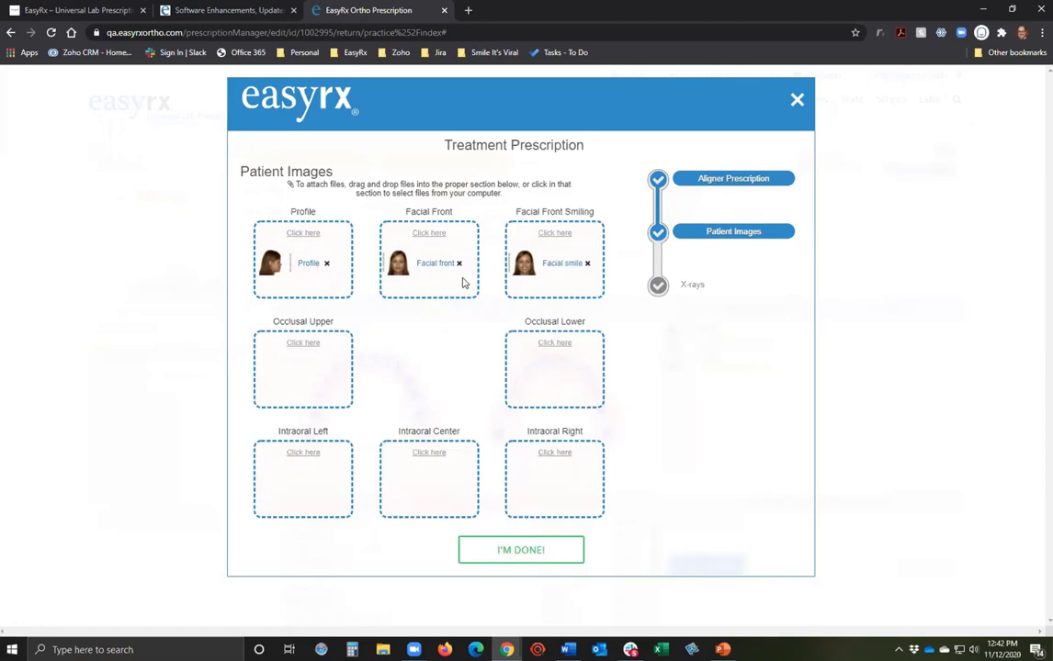
pyautogui.click(520, 550)
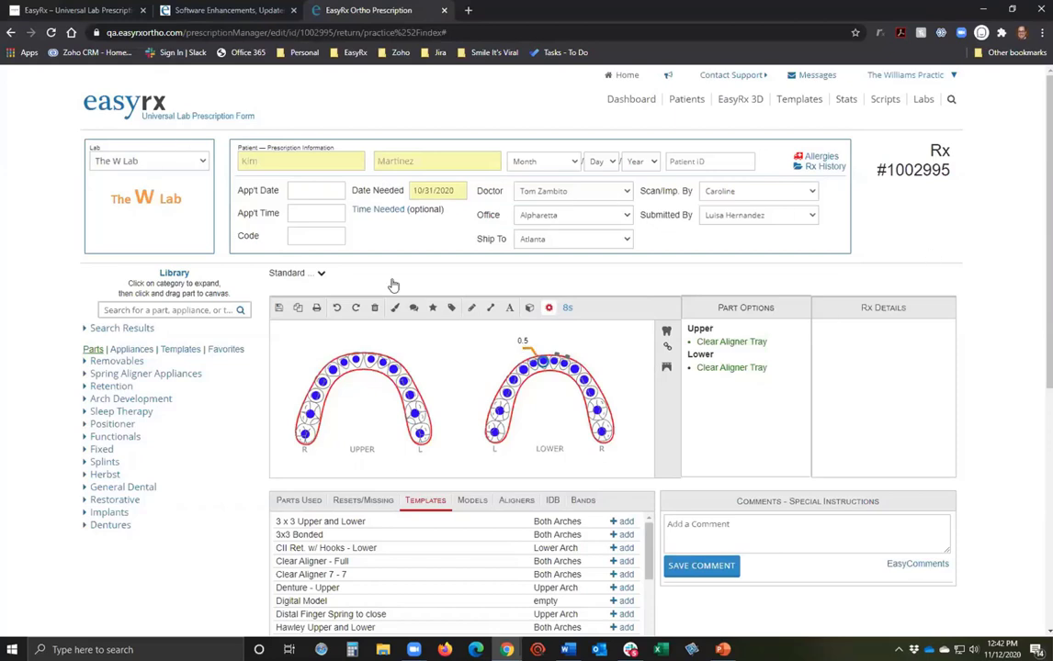
# Save the prescription, then switch from the QA site to the Staging Server bookmark.
pyautogui.click(135, 108)
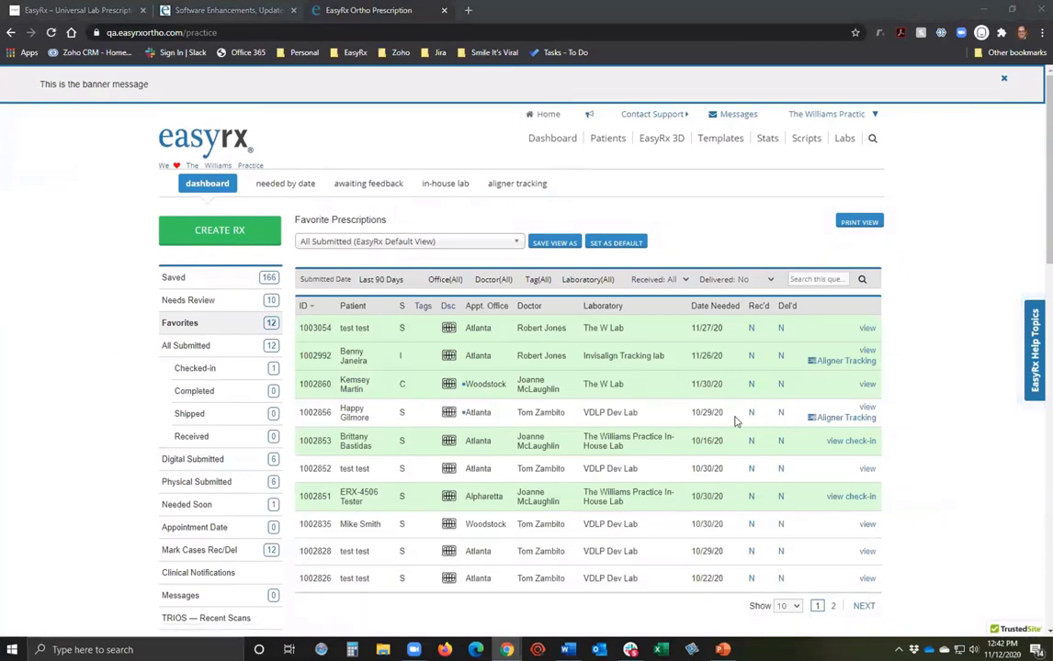
pyautogui.click(566, 424)
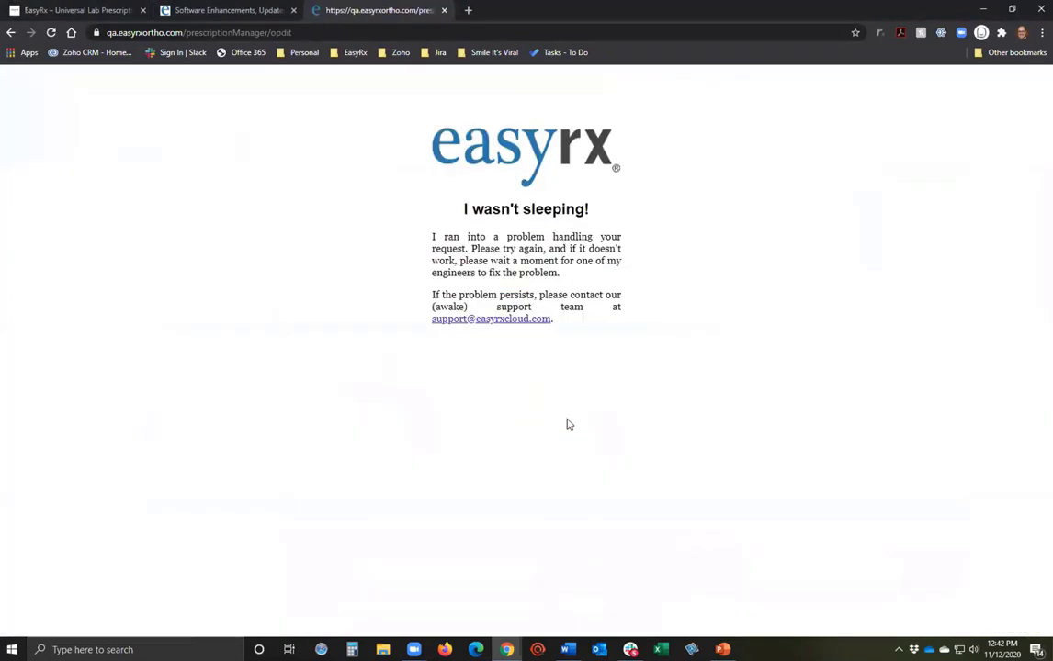
pyautogui.click(355, 53)
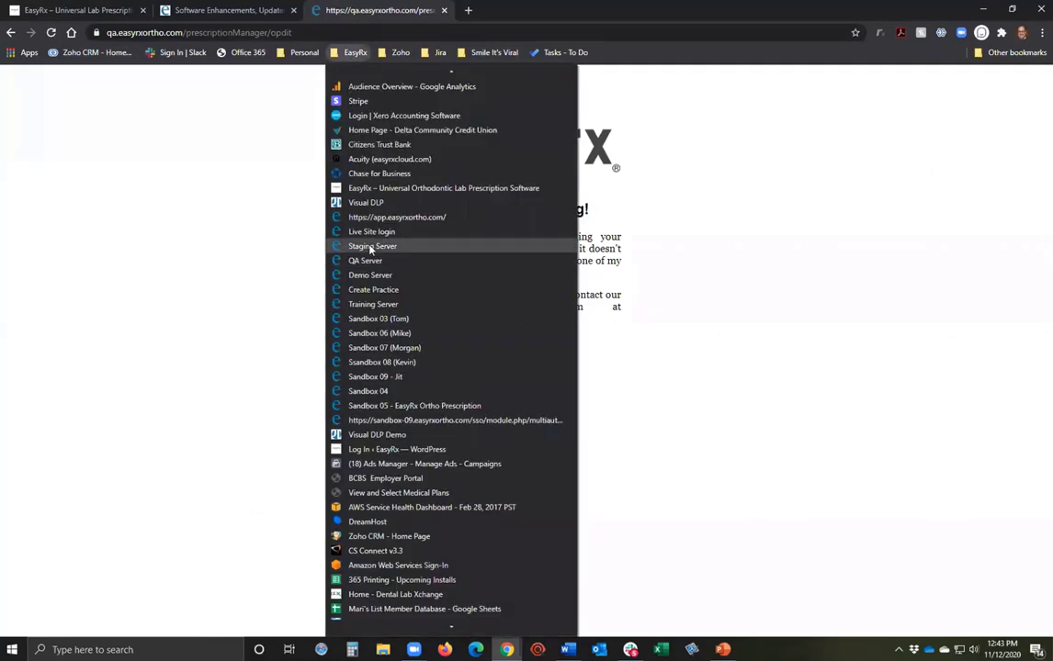
pyautogui.click(367, 246)
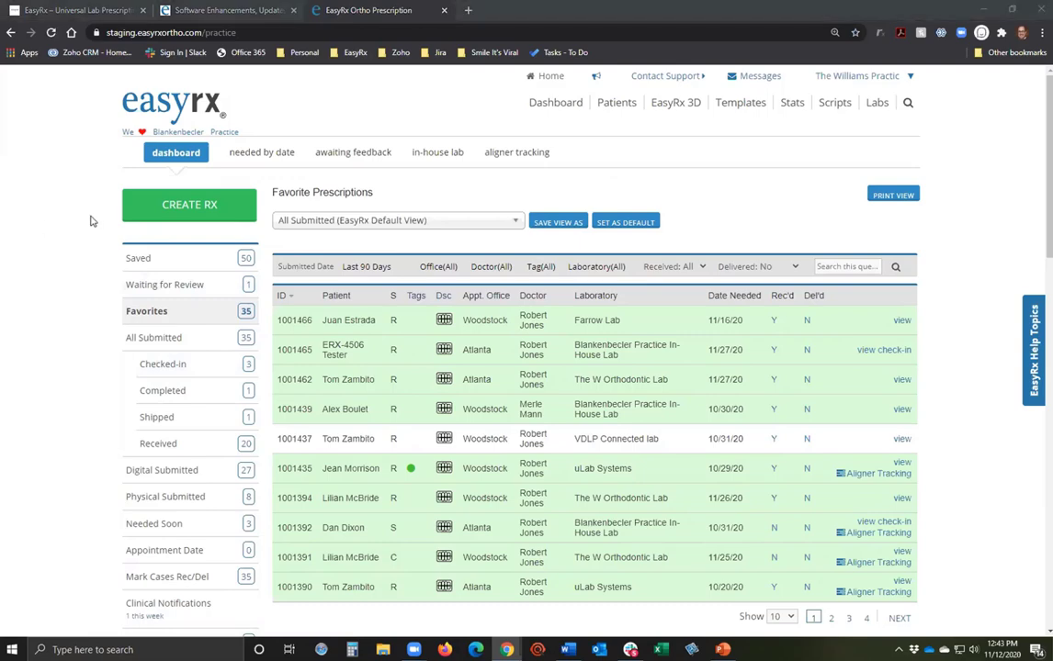
# Start a prescription for The W Orthodontic Lab, pick the existing patient, and set Date Needed to 12/07/2020.
pyautogui.click(216, 206)
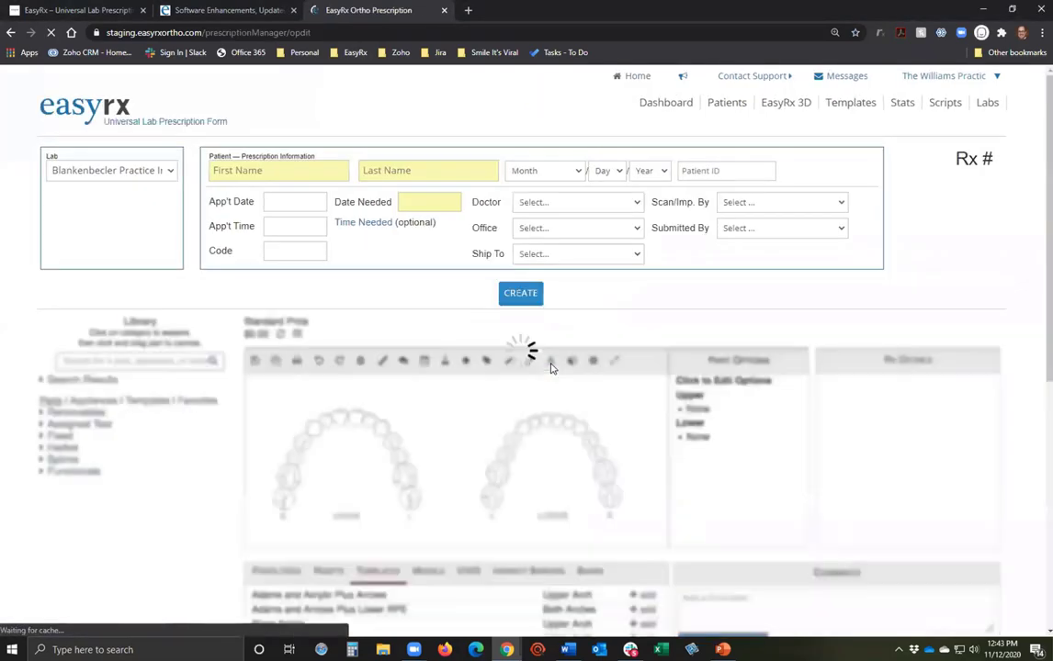
pyautogui.click(103, 174)
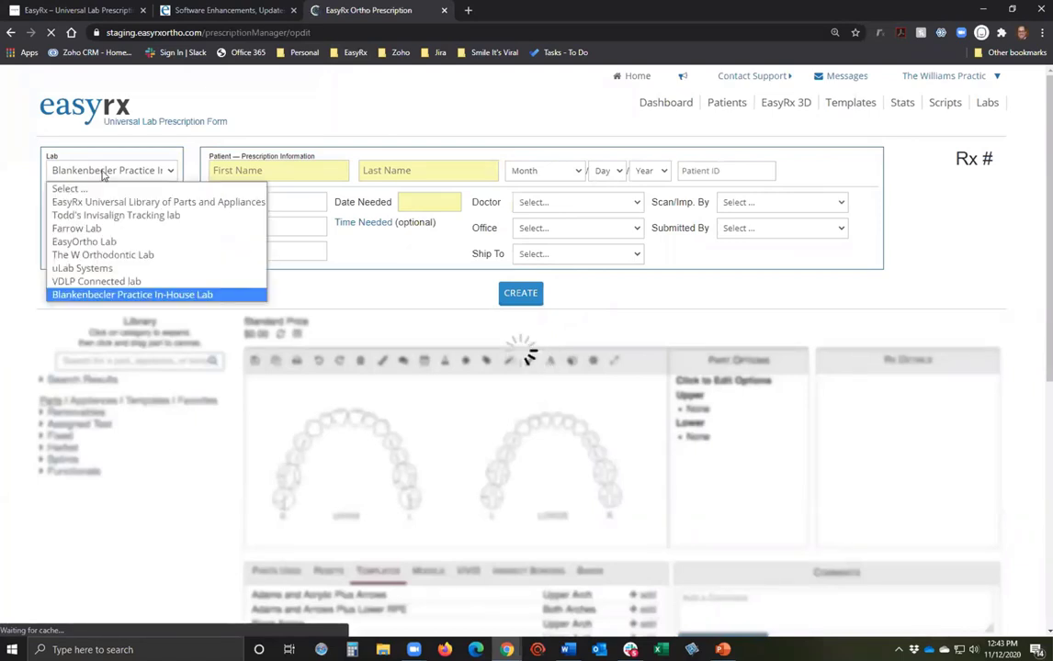
pyautogui.click(101, 254)
pyautogui.click(258, 170)
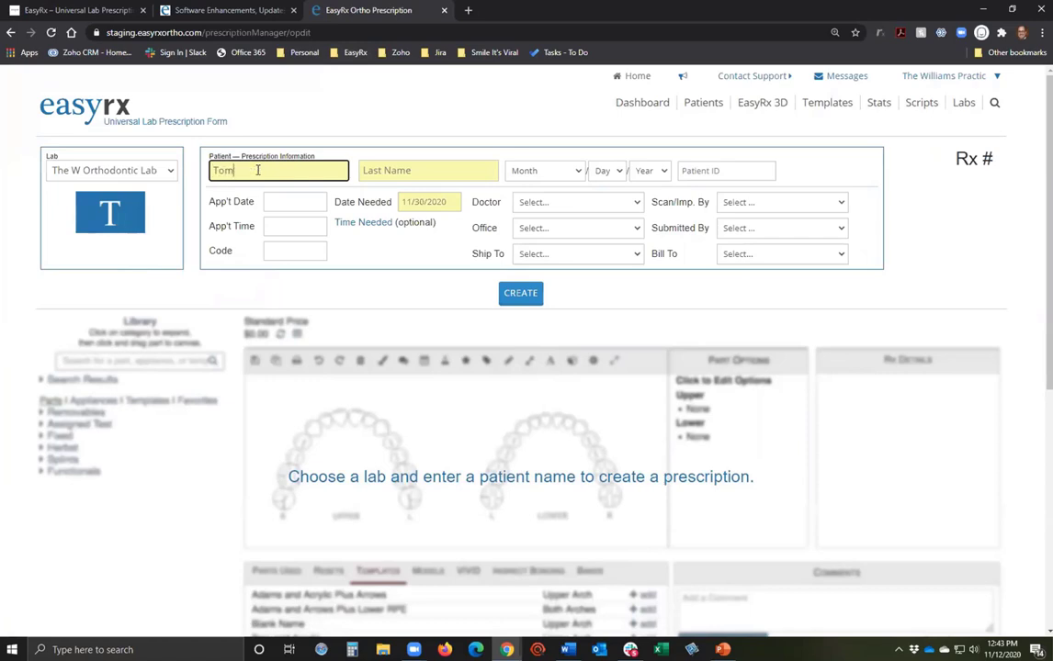
pyautogui.press('Tab')
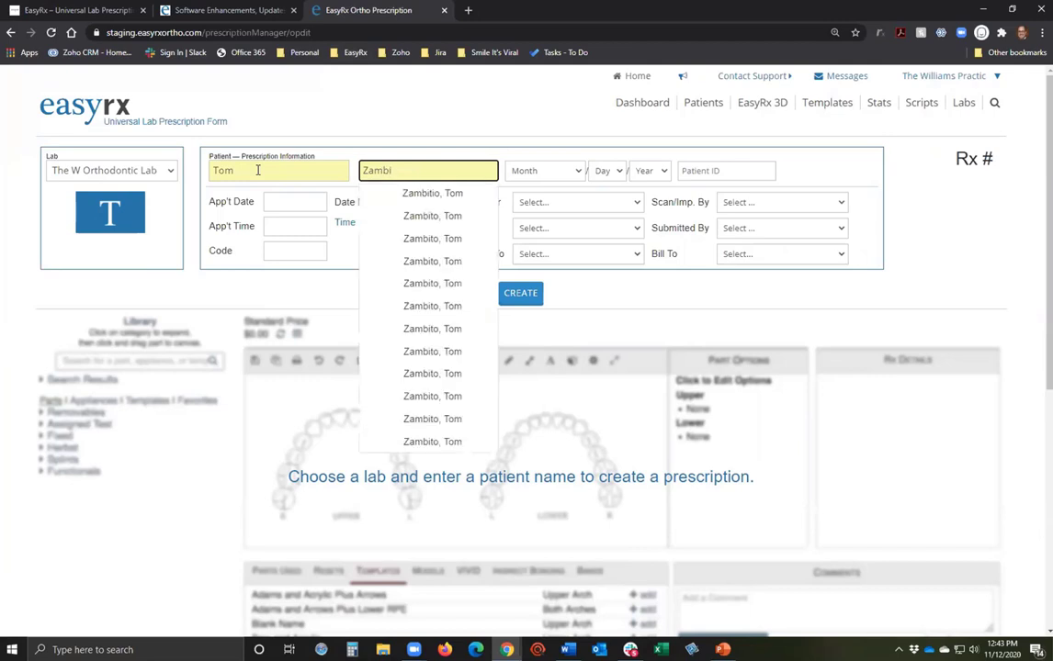
pyautogui.click(401, 196)
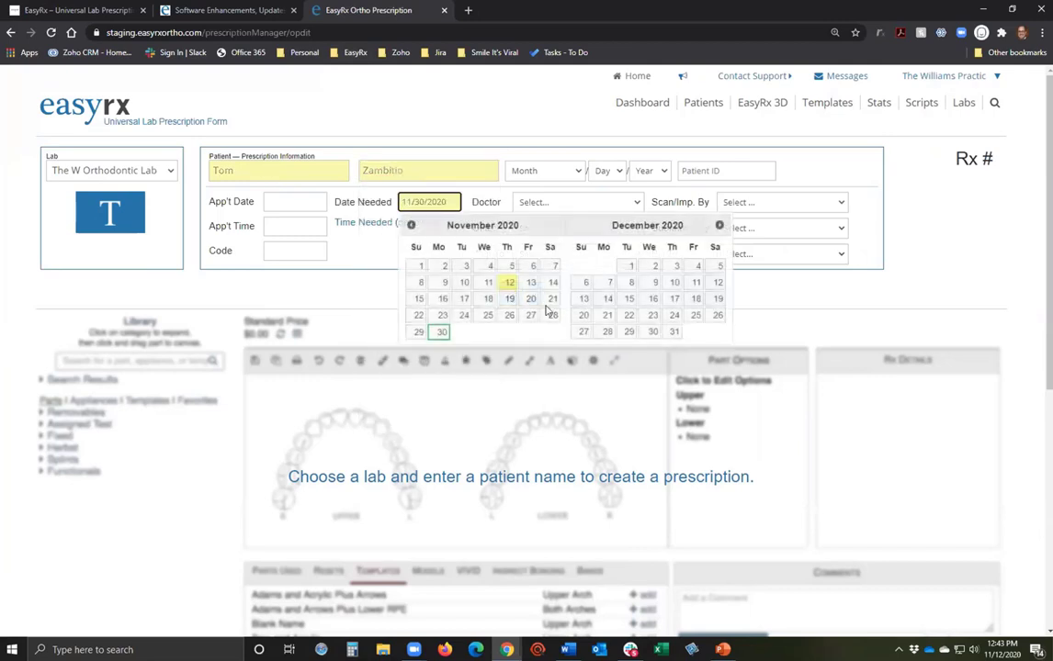
pyautogui.click(607, 283)
# Set doctor, Woodstock office and ship-to, scan taker, submitter, and bill to Atlanta, then create it.
pyautogui.click(562, 204)
pyautogui.click(560, 231)
pyautogui.click(559, 228)
pyautogui.click(562, 266)
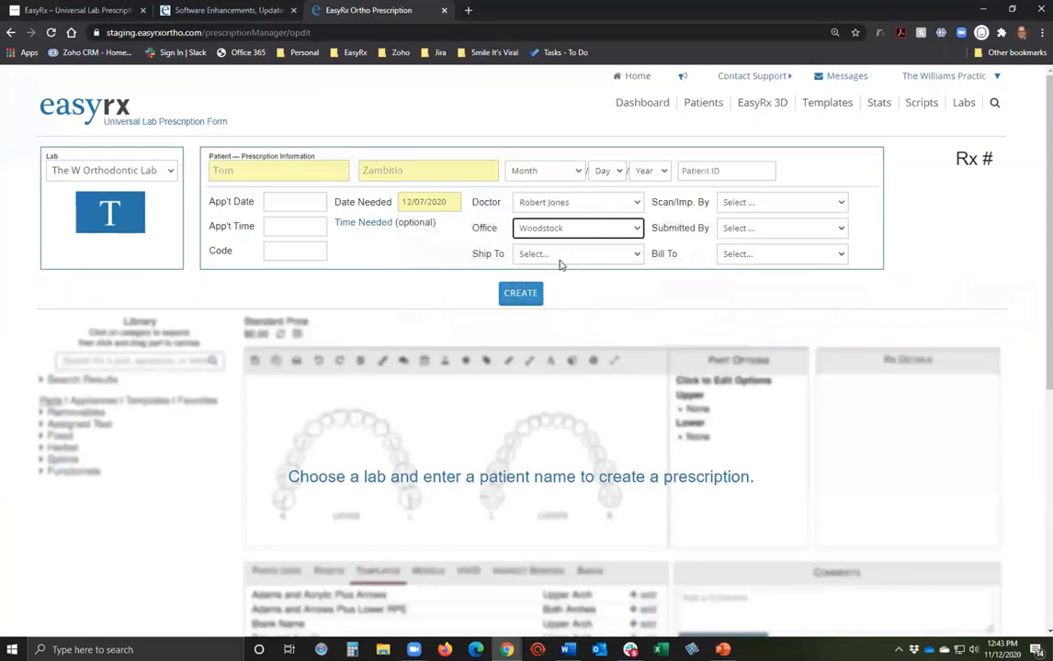
pyautogui.click(559, 254)
pyautogui.click(562, 283)
pyautogui.click(737, 205)
pyautogui.click(742, 233)
pyautogui.click(737, 230)
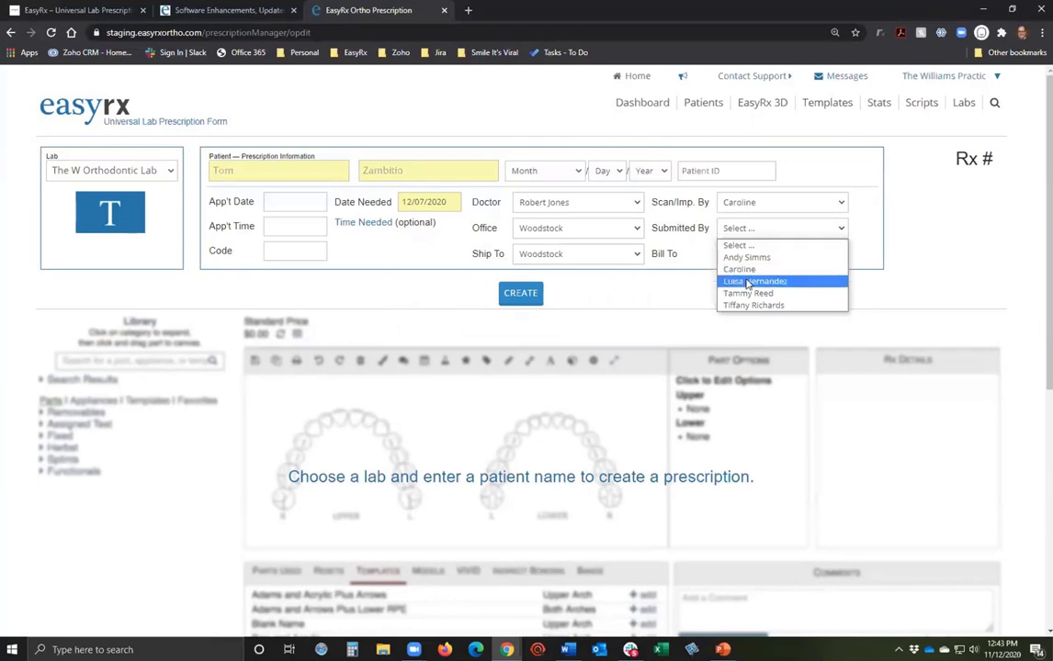
pyautogui.click(747, 282)
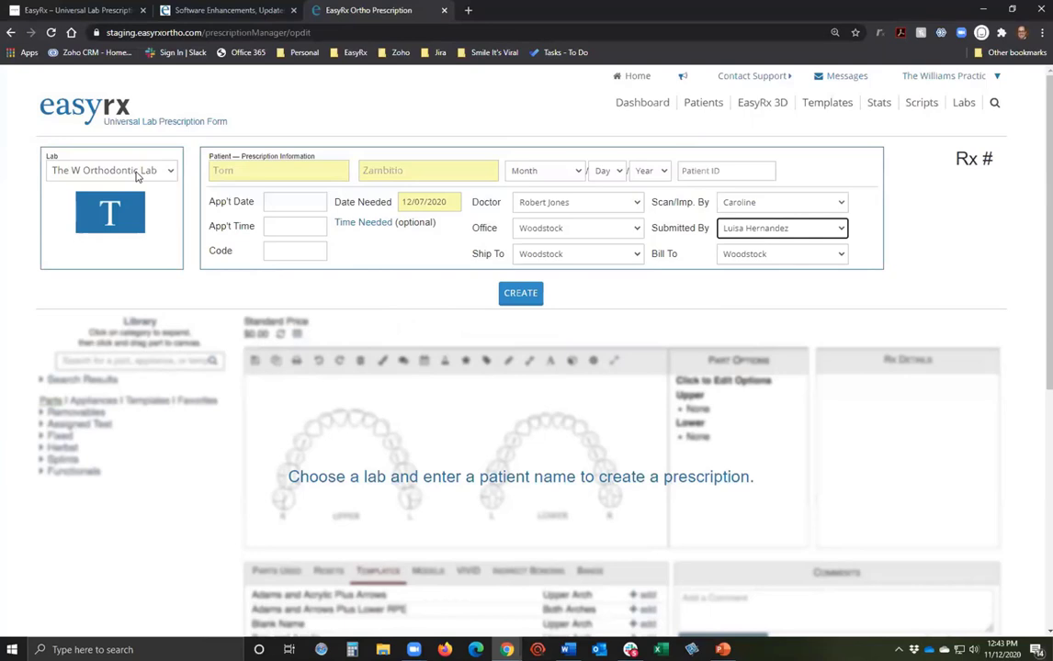
pyautogui.click(777, 254)
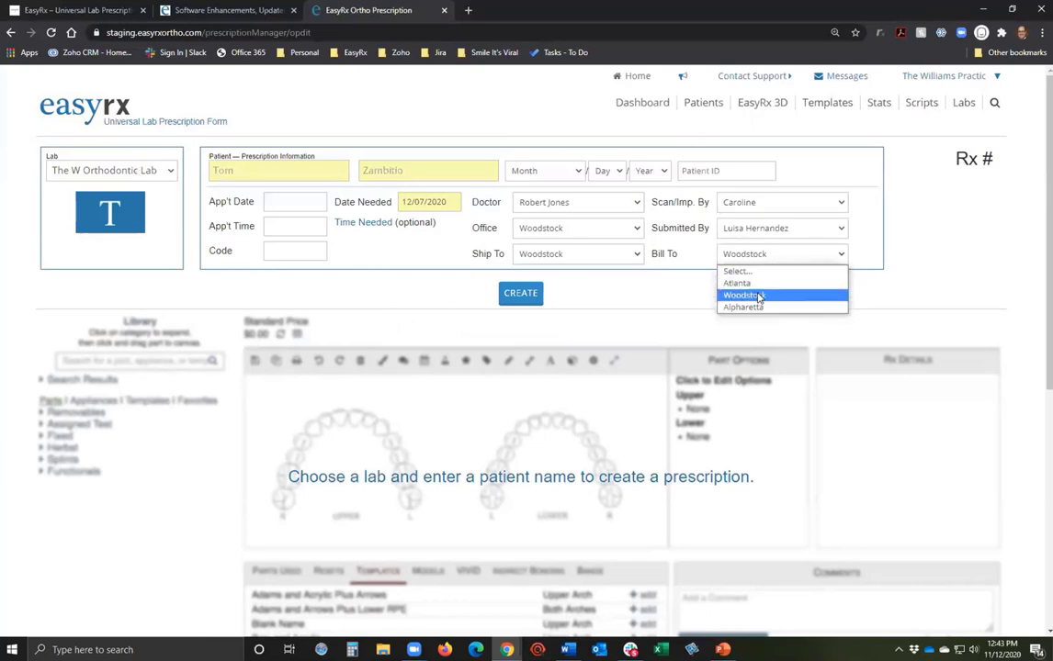
pyautogui.click(737, 283)
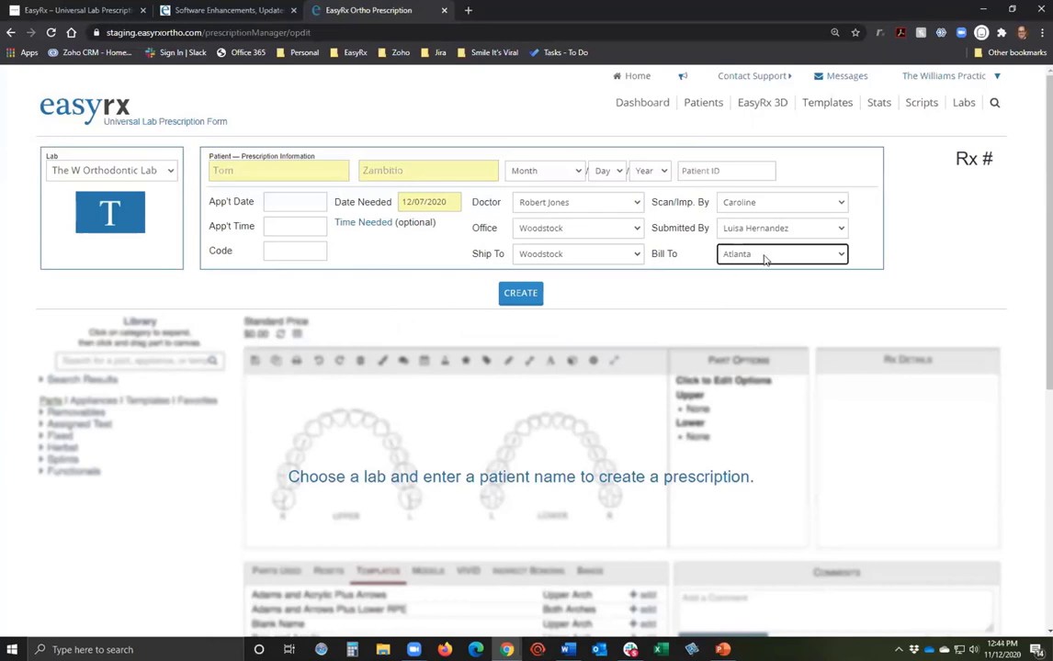
pyautogui.click(520, 294)
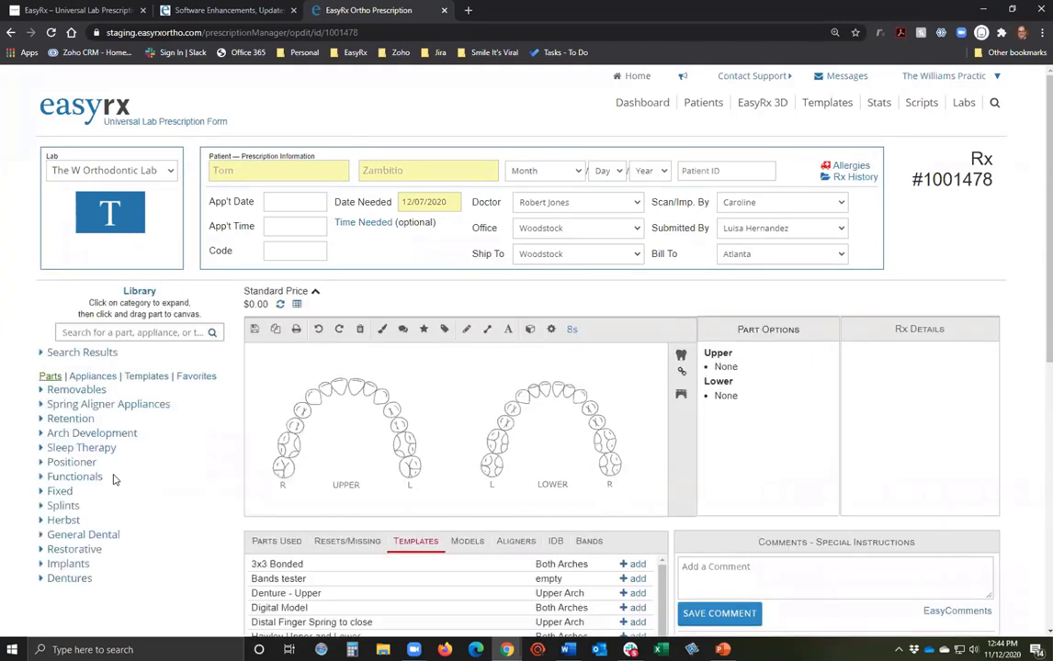
# Add the Hawley Upper and Lower template ($118.00) from the Templates library.
pyautogui.click(147, 376)
pyautogui.moveTo(105, 479); pyautogui.dragTo(566, 430)
pyautogui.scroll(-1, 579, 523)
pyautogui.scroll(-1, 579, 524)
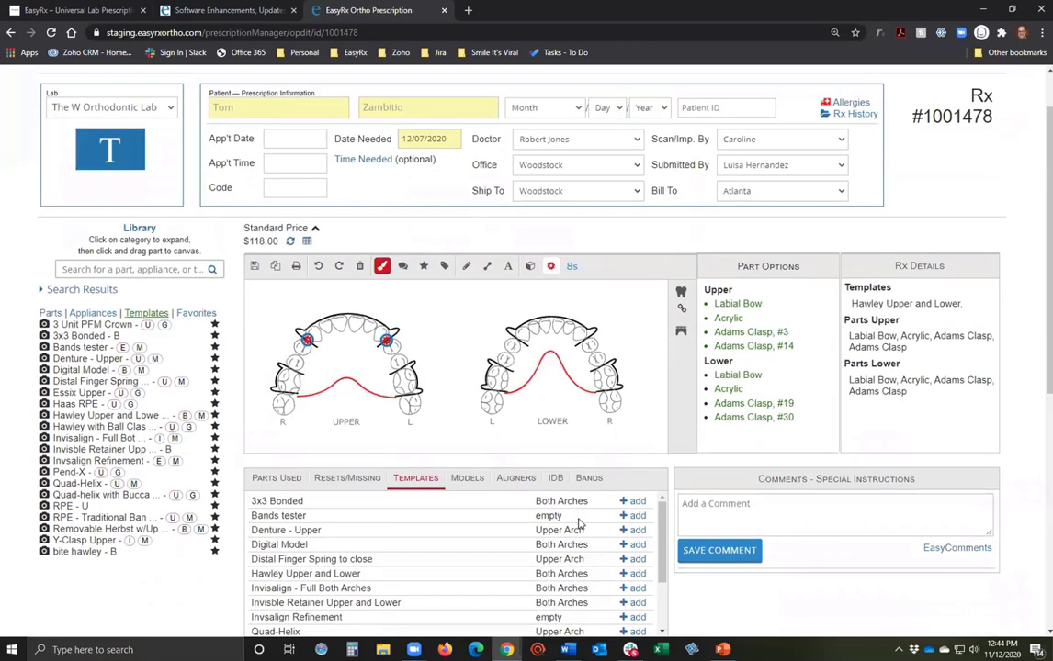
# Set upper acrylic to Luminary Purple and lower acrylic to Amethyst, and save.
pyautogui.click(381, 267)
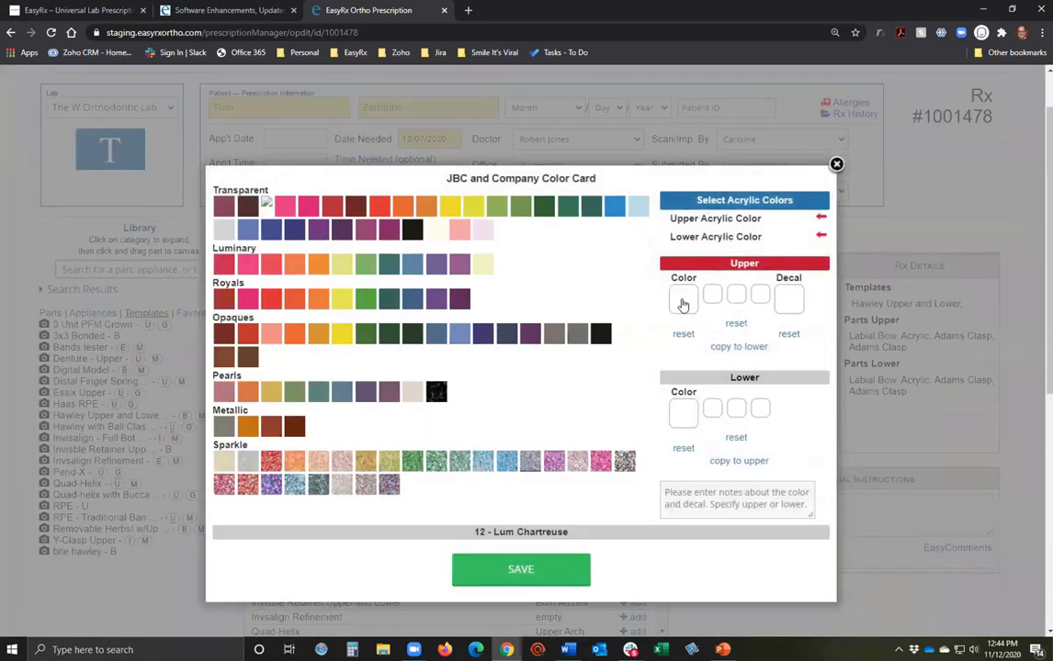
pyautogui.click(457, 268)
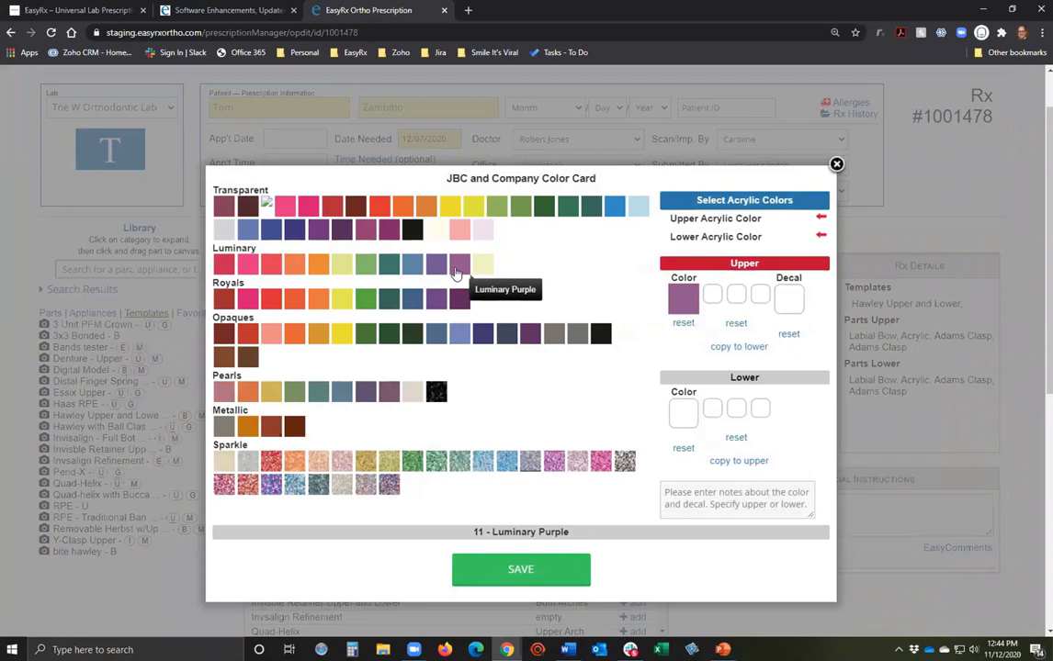
pyautogui.click(682, 414)
pyautogui.click(530, 334)
pyautogui.click(512, 559)
# Use an iTero scan as the model source, enter the iTero case ID, and validate it.
pyautogui.scroll(-4, 200, 506)
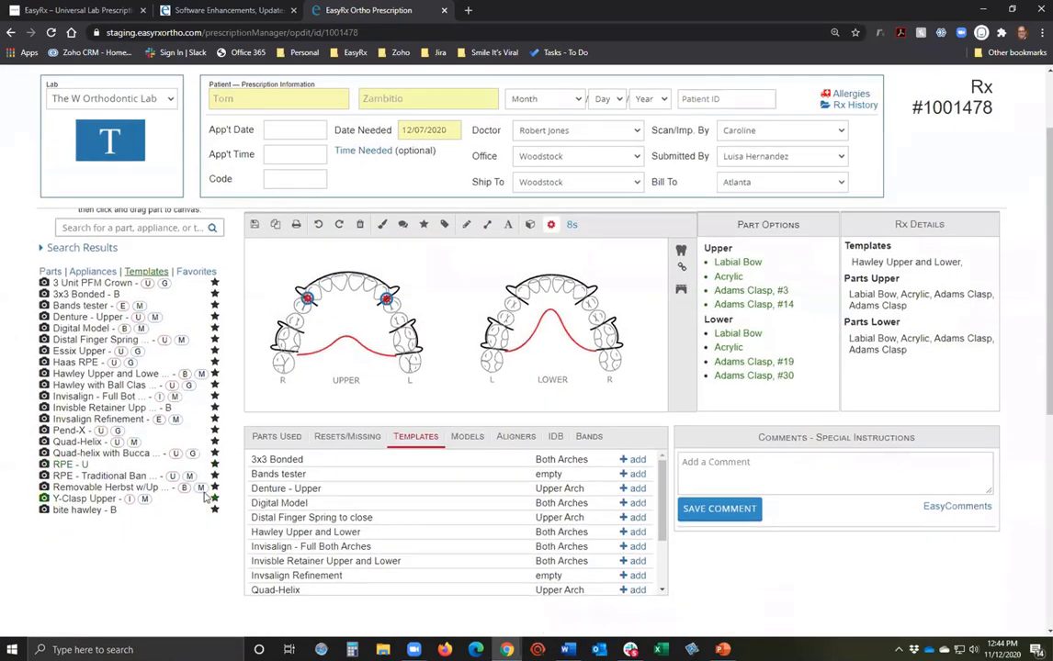
pyautogui.click(254, 451)
pyautogui.click(407, 451)
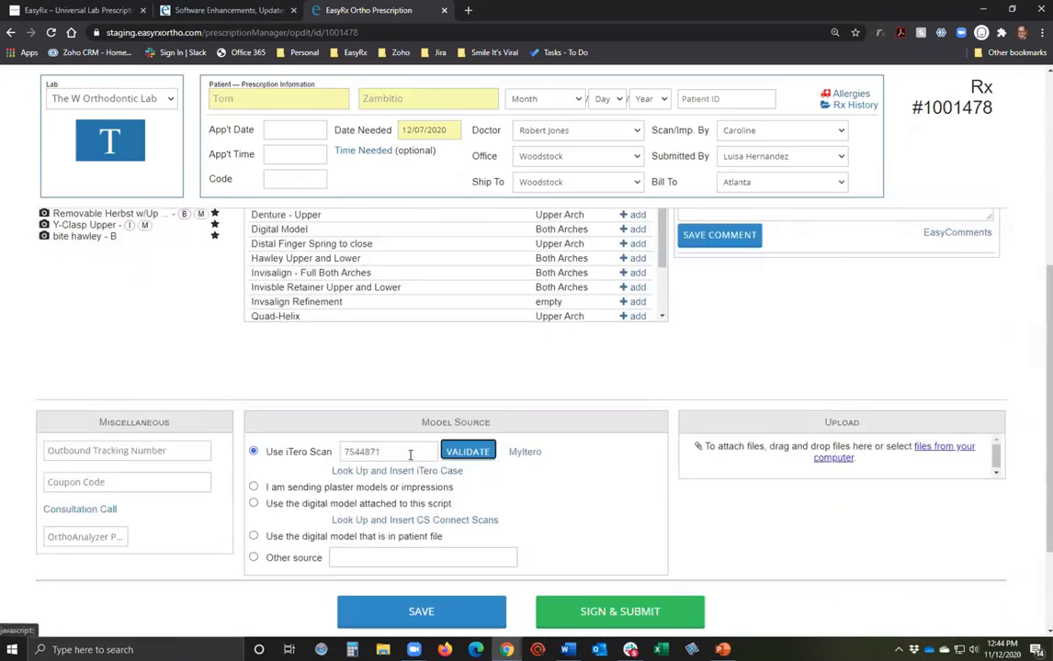
pyautogui.click(467, 451)
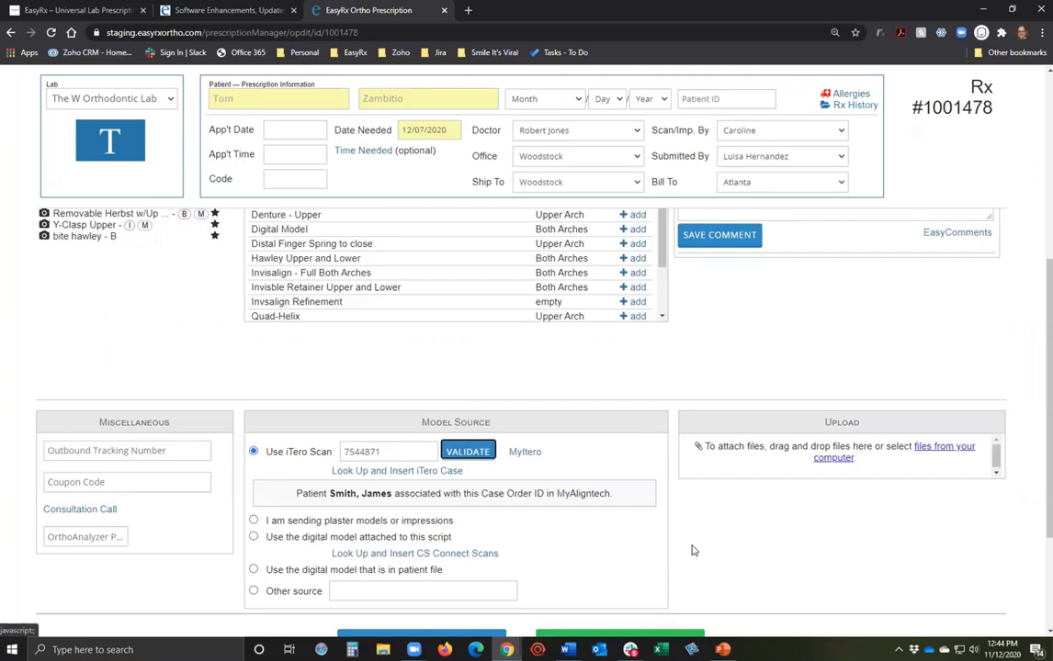
pyautogui.scroll(2, 691, 550)
pyautogui.scroll(3, 691, 550)
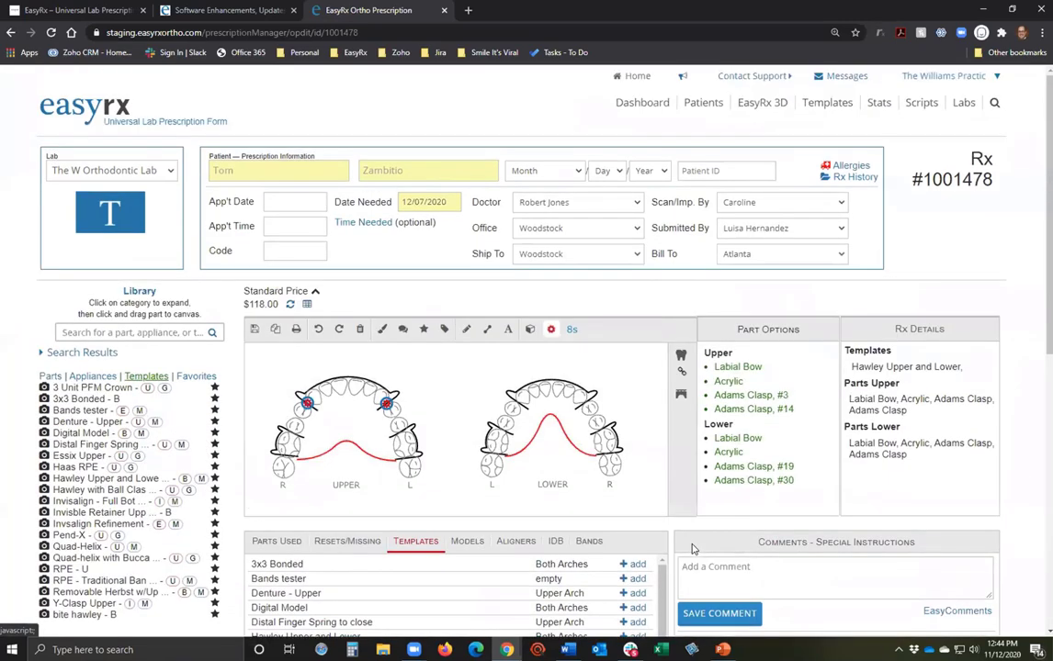
pyautogui.scroll(-3, 691, 548)
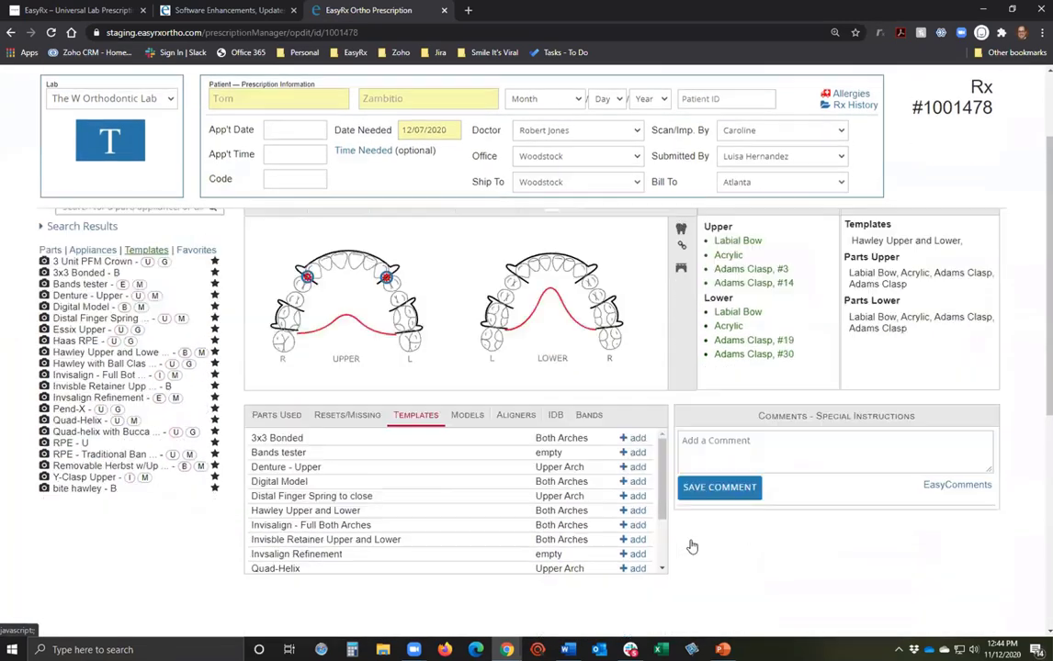
pyautogui.scroll(-2, 625, 524)
pyautogui.scroll(-2, 624, 524)
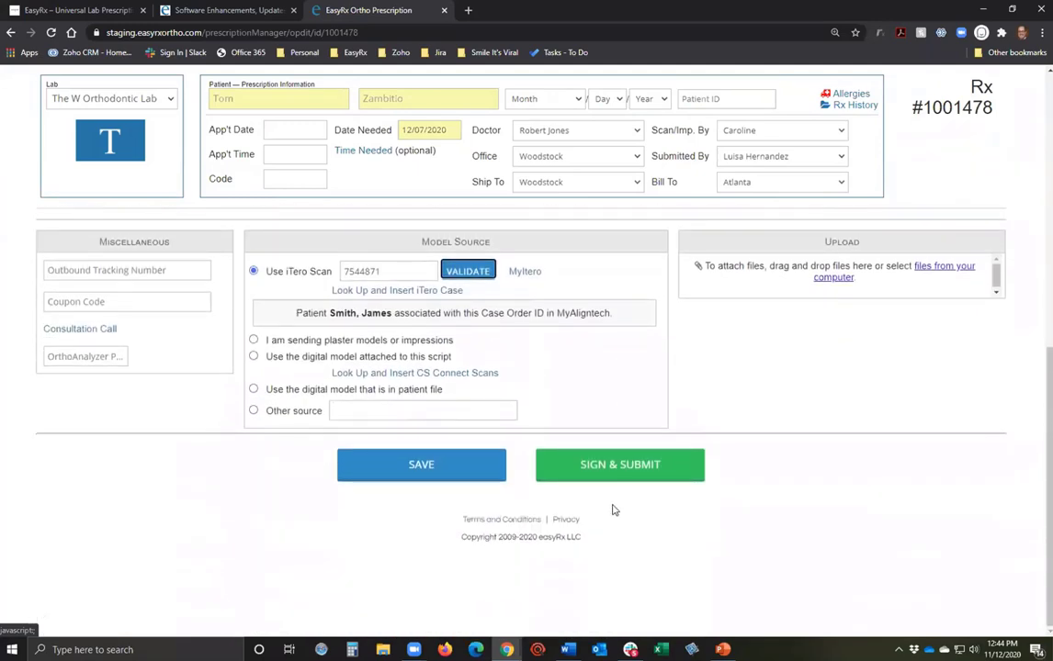
# Submit the prescription after moving Date Needed to 12/15/2020 to clear the date warning.
pyautogui.click(109, 469)
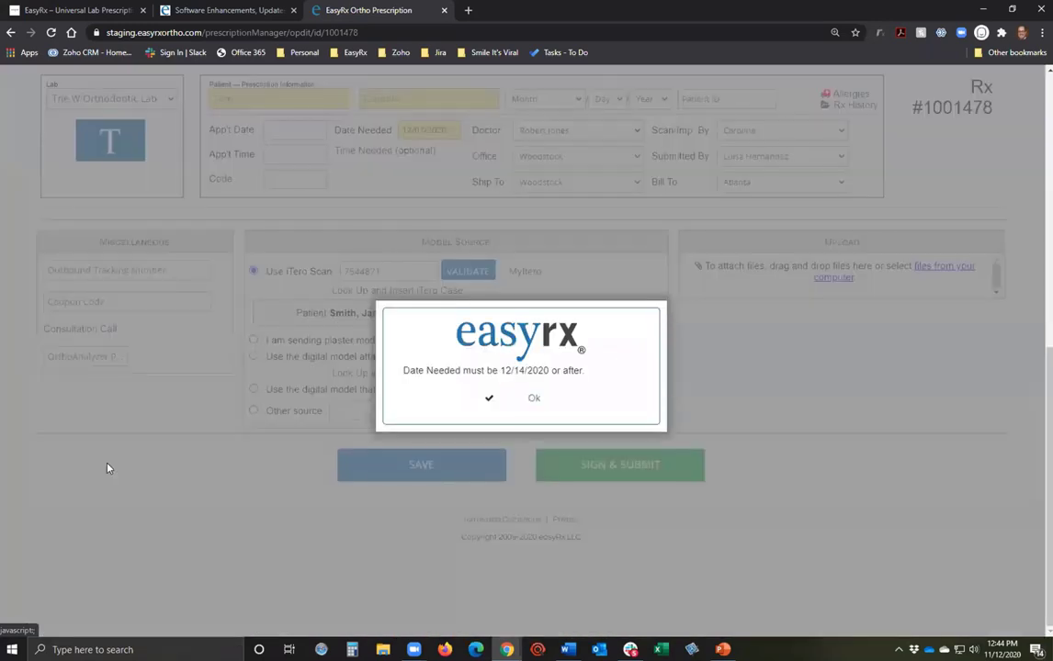
pyautogui.click(535, 401)
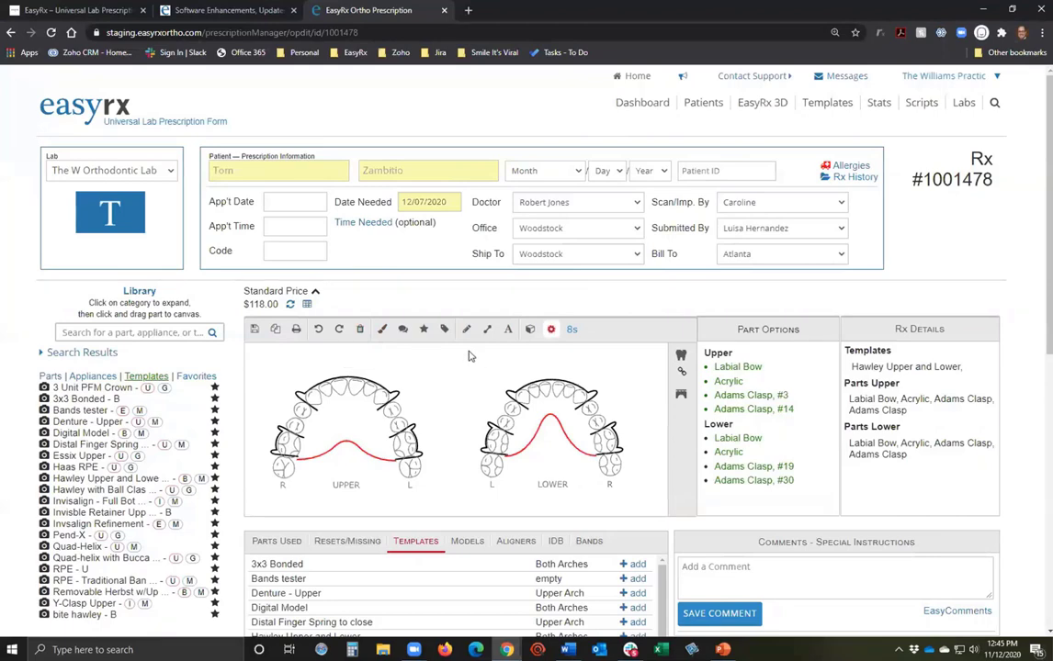
pyautogui.click(424, 201)
pyautogui.click(469, 303)
pyautogui.scroll(-6, 470, 340)
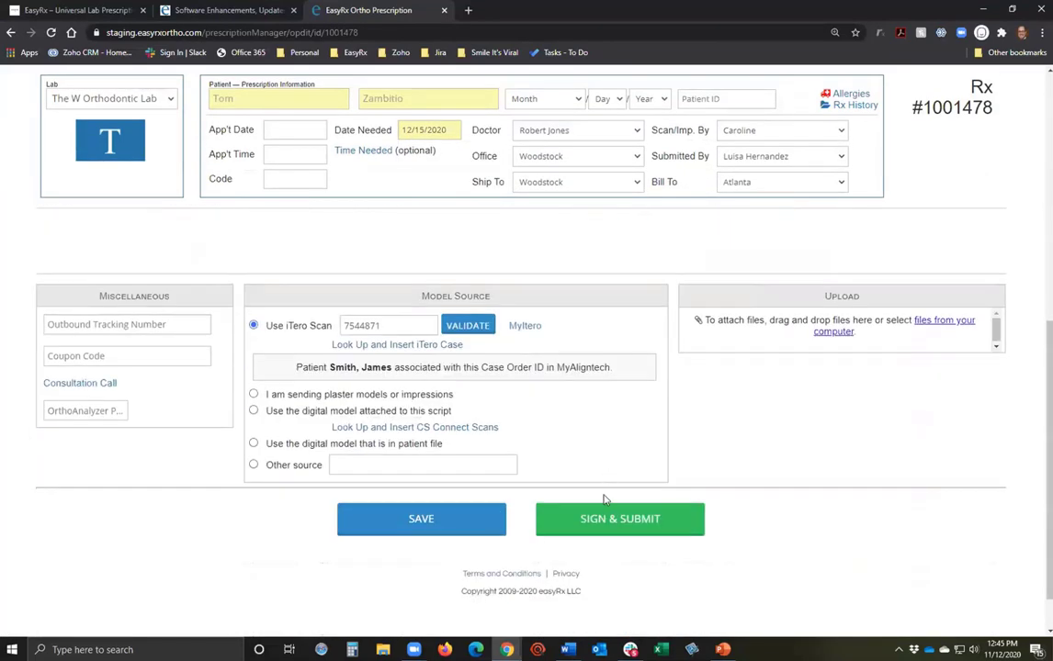
pyautogui.click(643, 521)
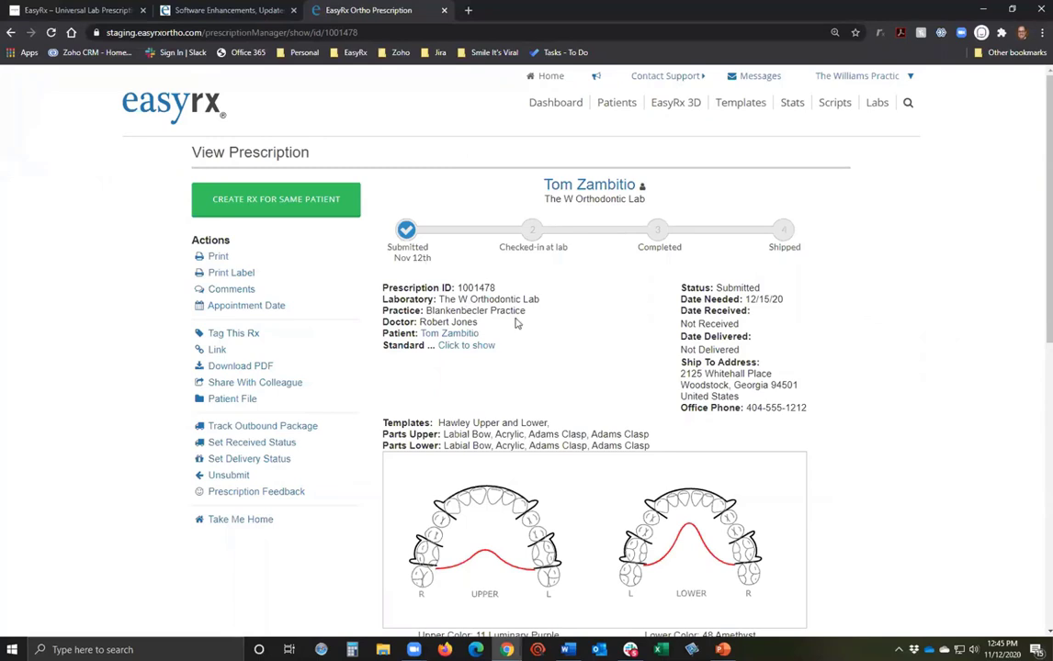
# Sign out of the practice account and log in with the lab account.
pyautogui.click(883, 81)
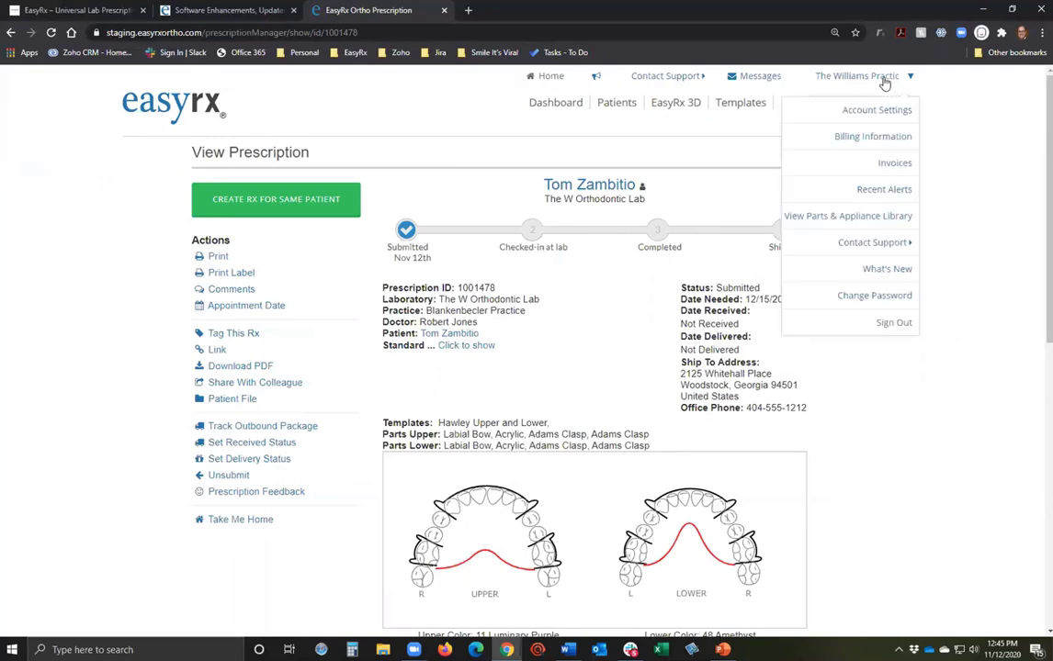
pyautogui.click(893, 323)
pyautogui.click(522, 331)
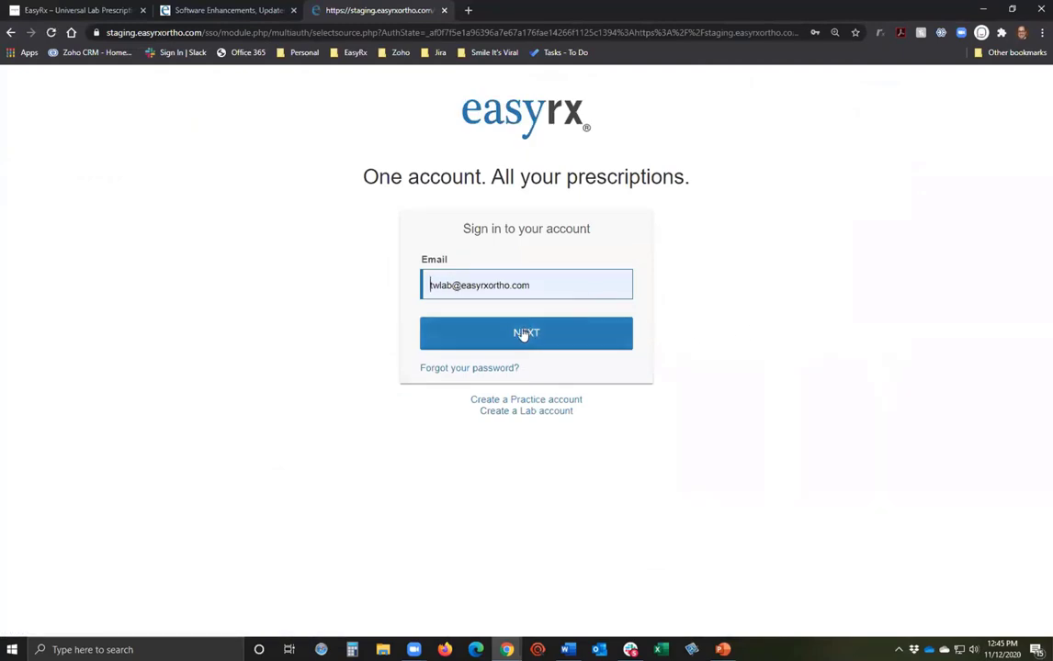
pyautogui.click(519, 341)
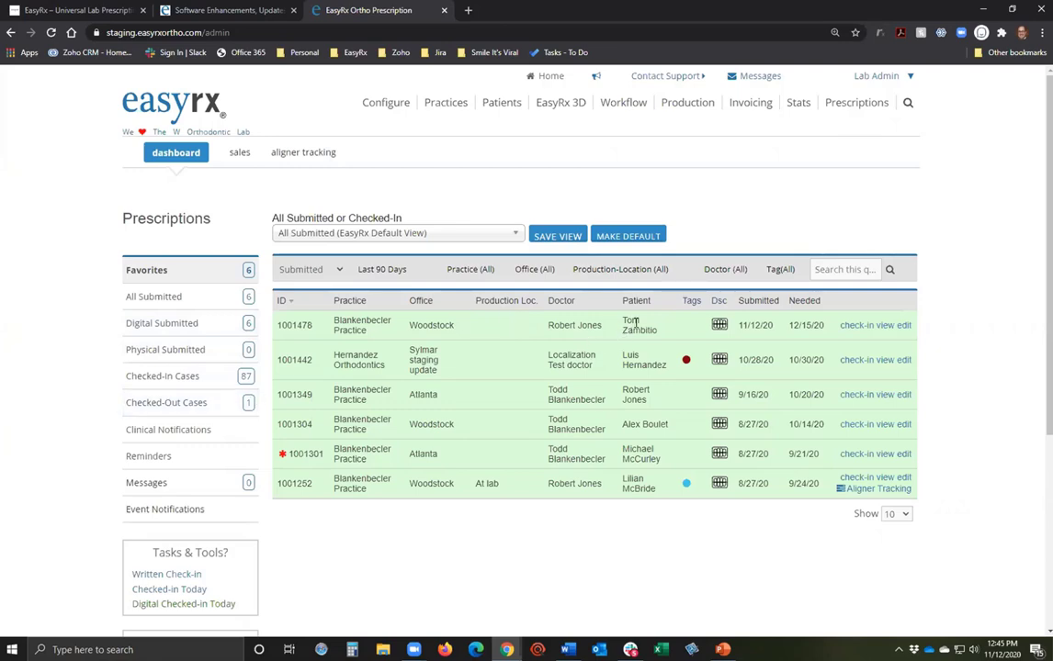
# Begin checking in 1001478 with bin number 2352523 and production location At lab.
pyautogui.click(853, 325)
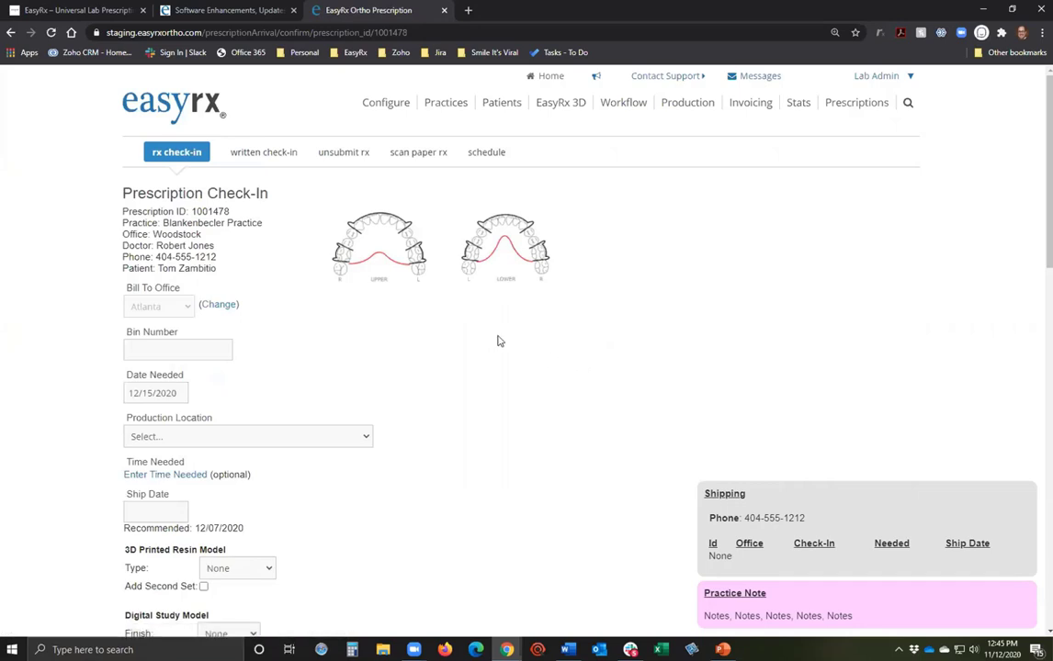
pyautogui.click(194, 351)
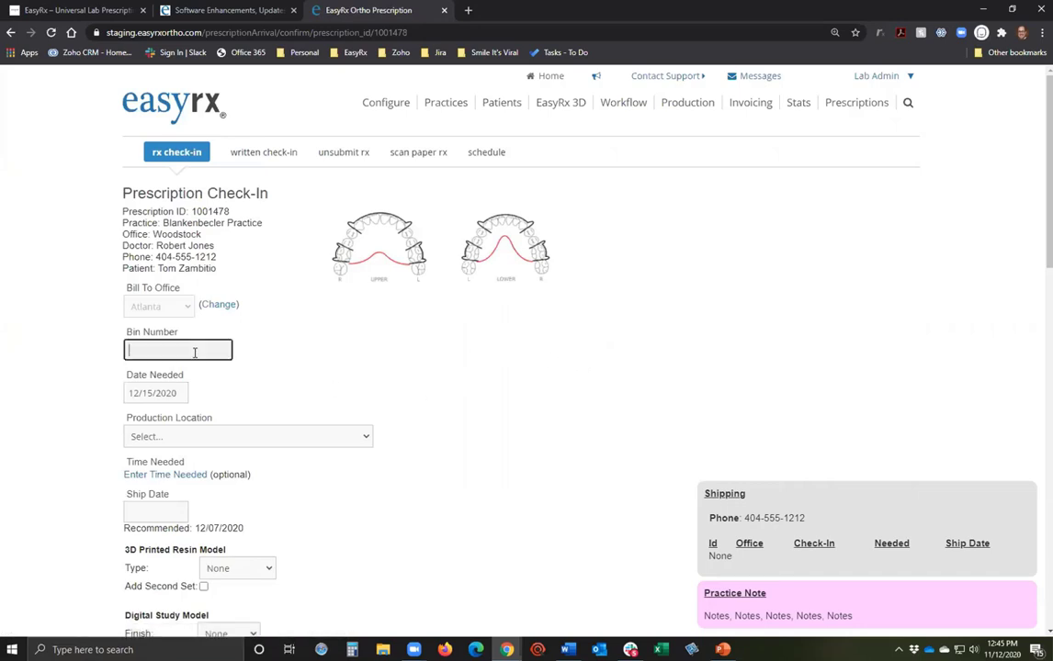
pyautogui.write('2352523')
pyautogui.scroll(-1, 275, 345)
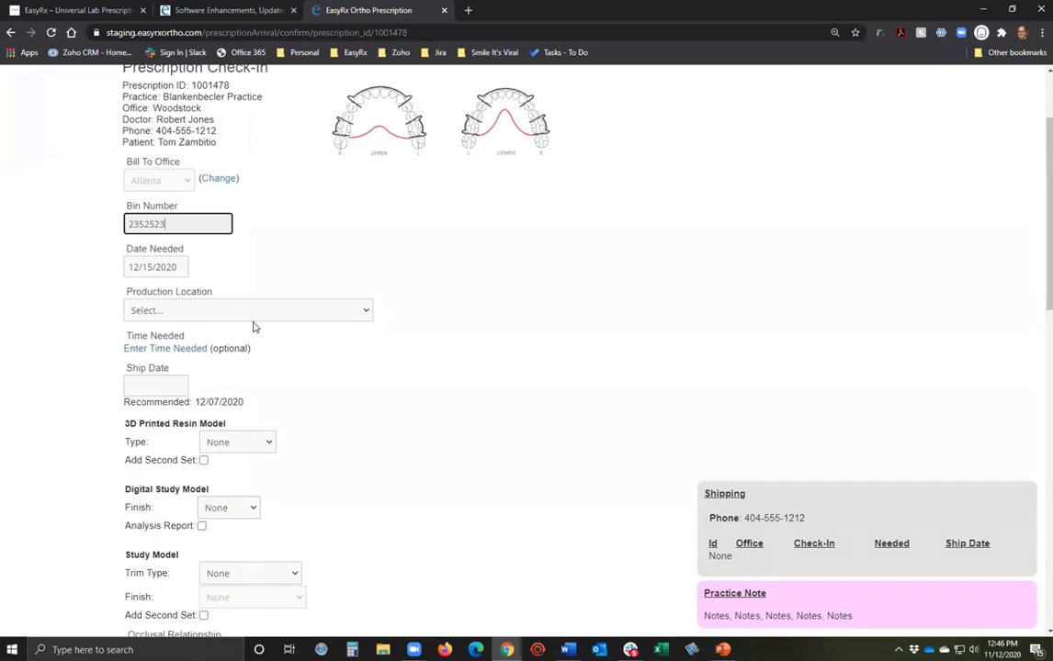
pyautogui.click(252, 314)
pyautogui.click(211, 341)
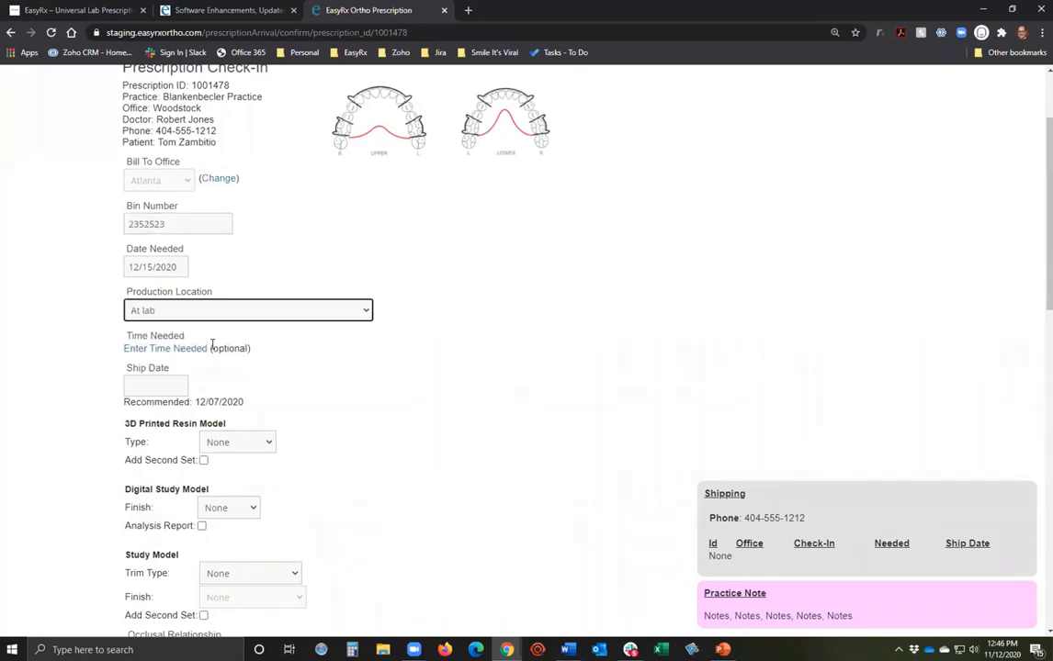
# Set ship date to November 26, mark the case New, and complete the check-in.
pyautogui.click(170, 386)
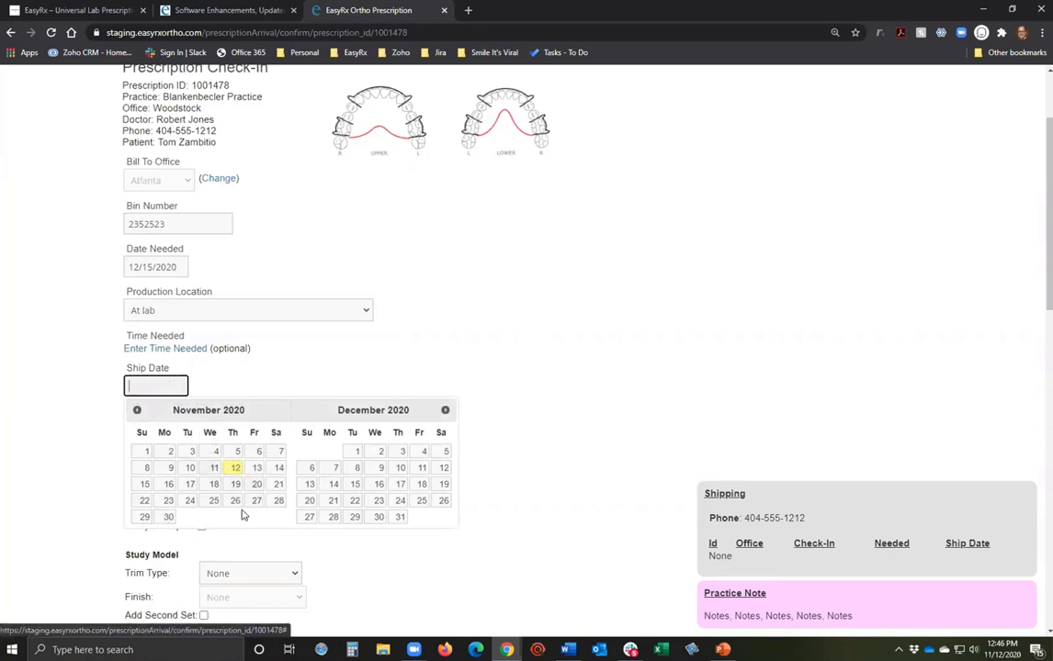
pyautogui.click(236, 501)
pyautogui.scroll(-2, 423, 381)
pyautogui.scroll(-1, 423, 380)
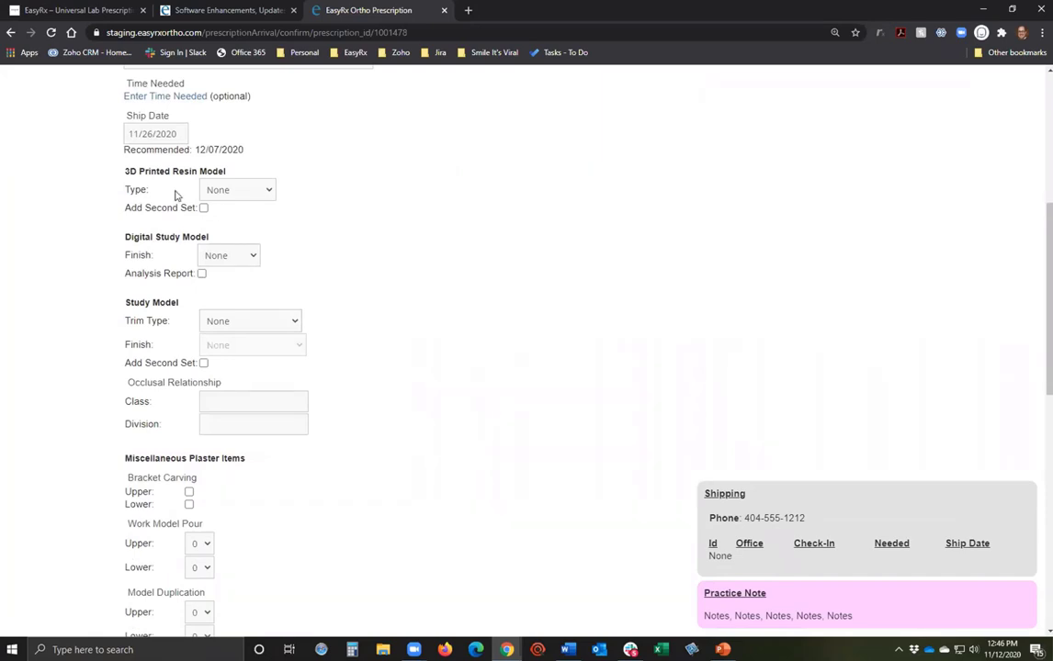
pyautogui.scroll(-3, 177, 195)
pyautogui.scroll(-5, 229, 331)
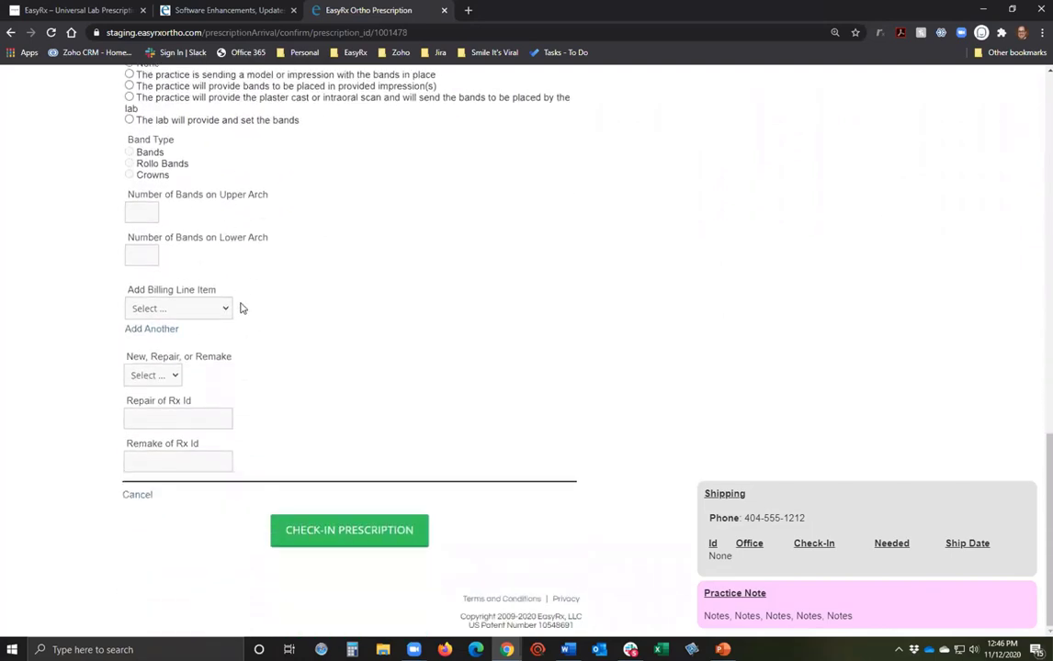
pyautogui.click(156, 380)
pyautogui.click(142, 403)
pyautogui.click(355, 537)
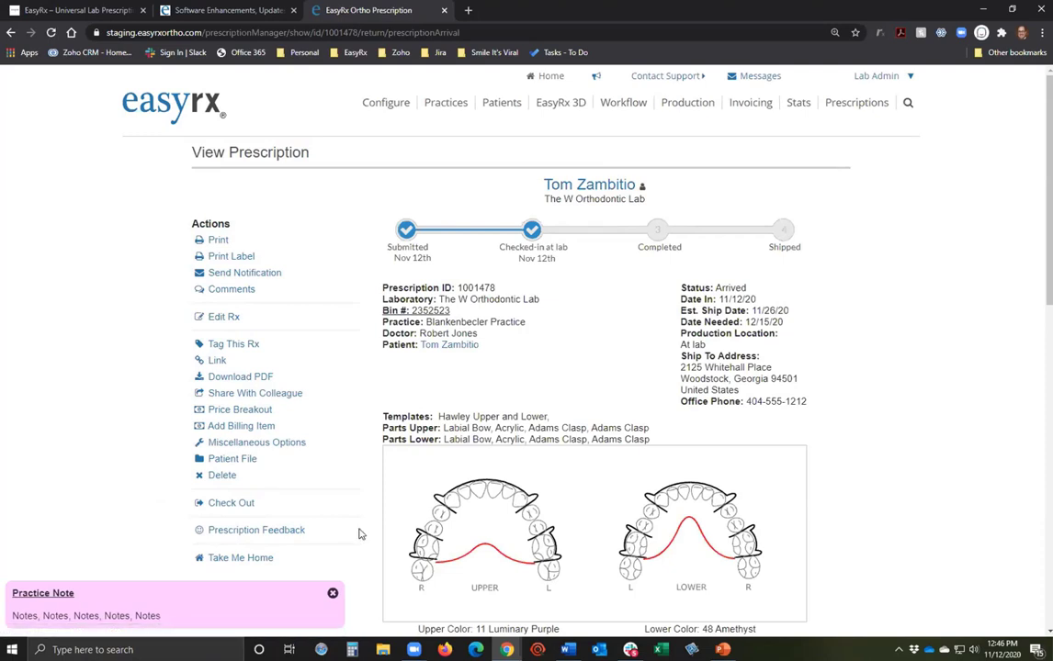
pyautogui.click(210, 101)
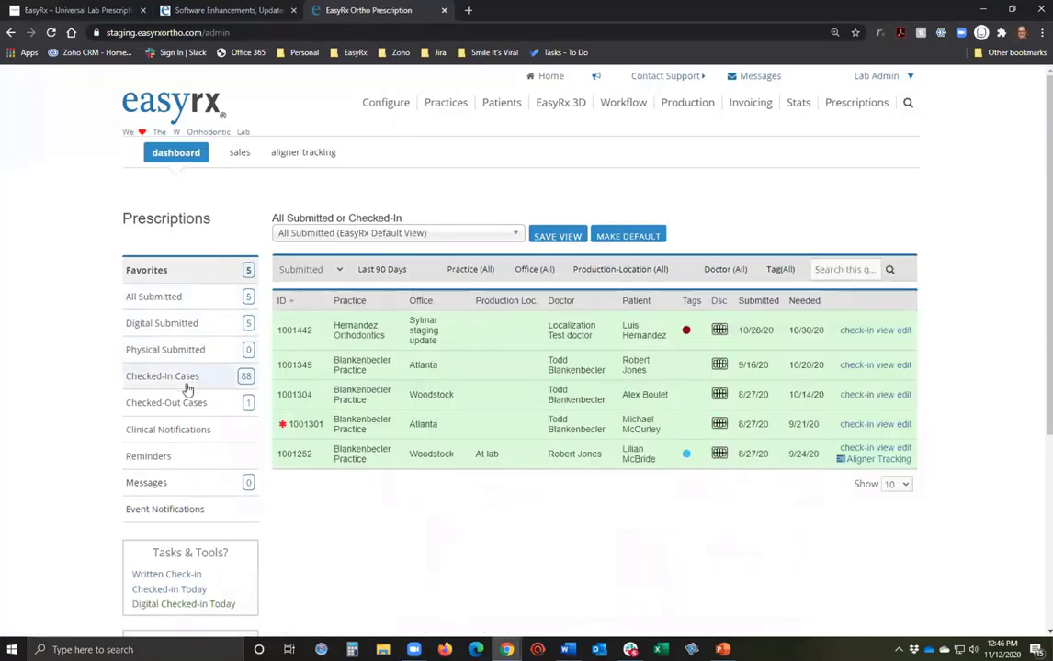
pyautogui.click(187, 382)
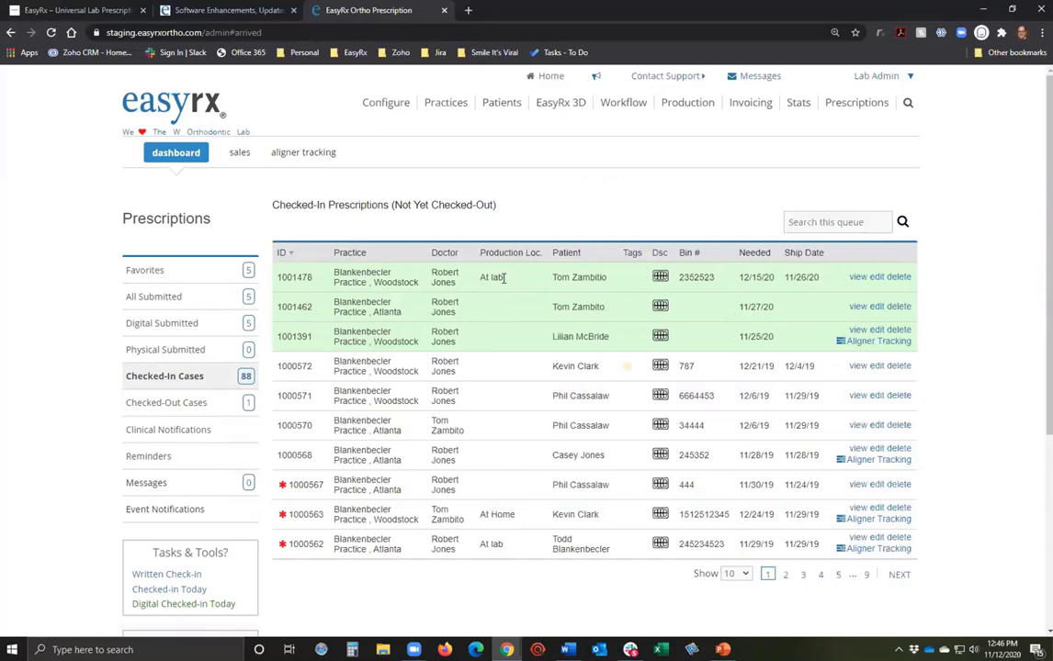
pyautogui.click(858, 278)
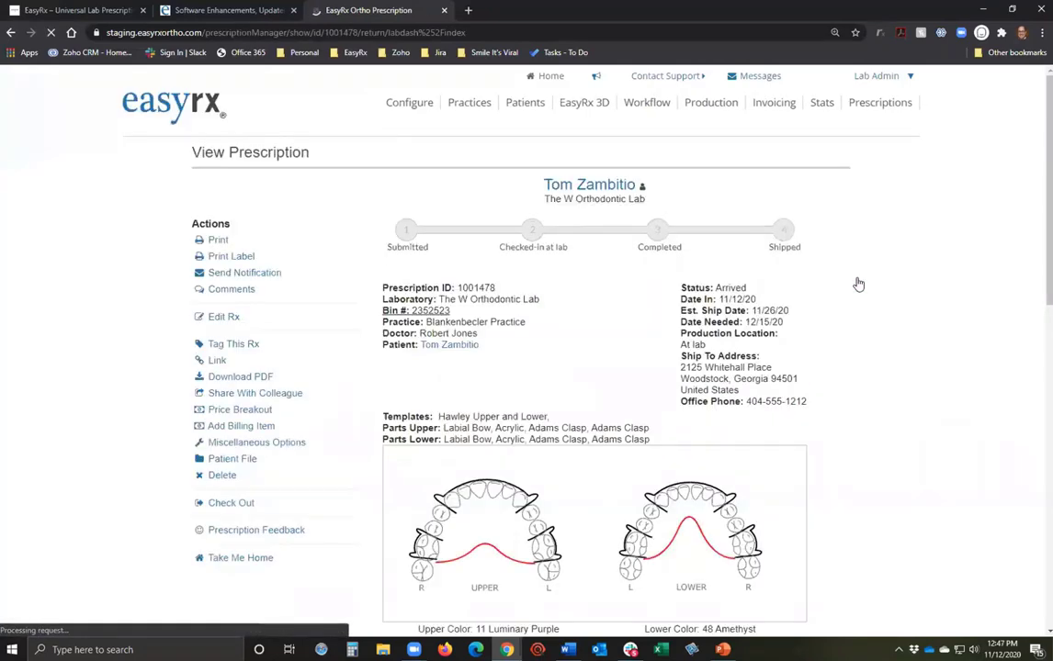
pyautogui.scroll(-5, 806, 328)
pyautogui.scroll(2, 806, 328)
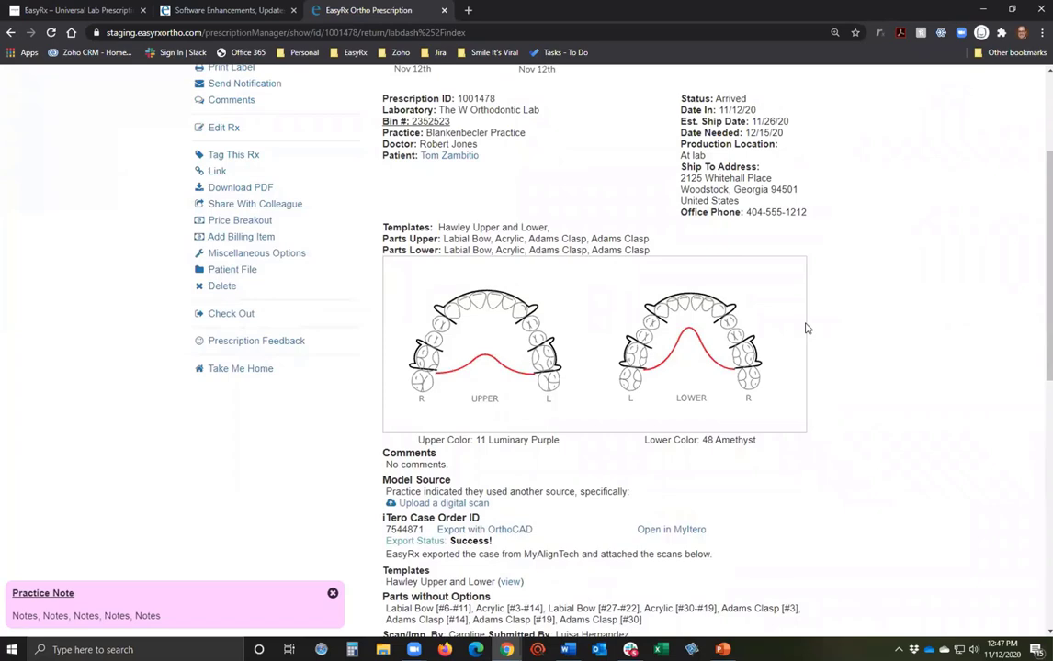
pyautogui.scroll(2, 880, 344)
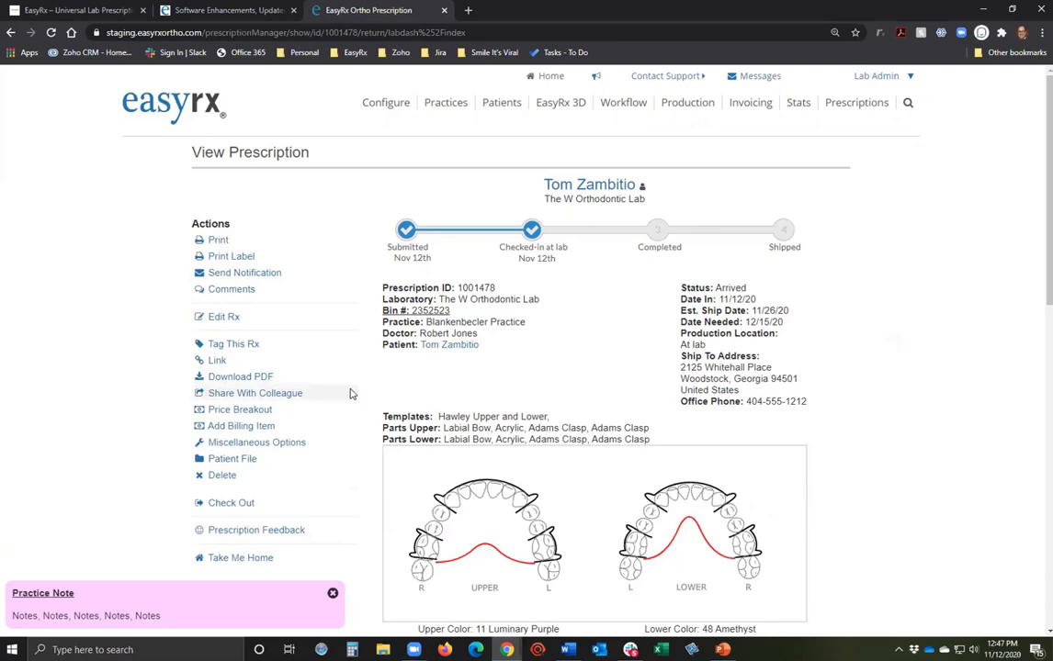
pyautogui.scroll(-1, 349, 393)
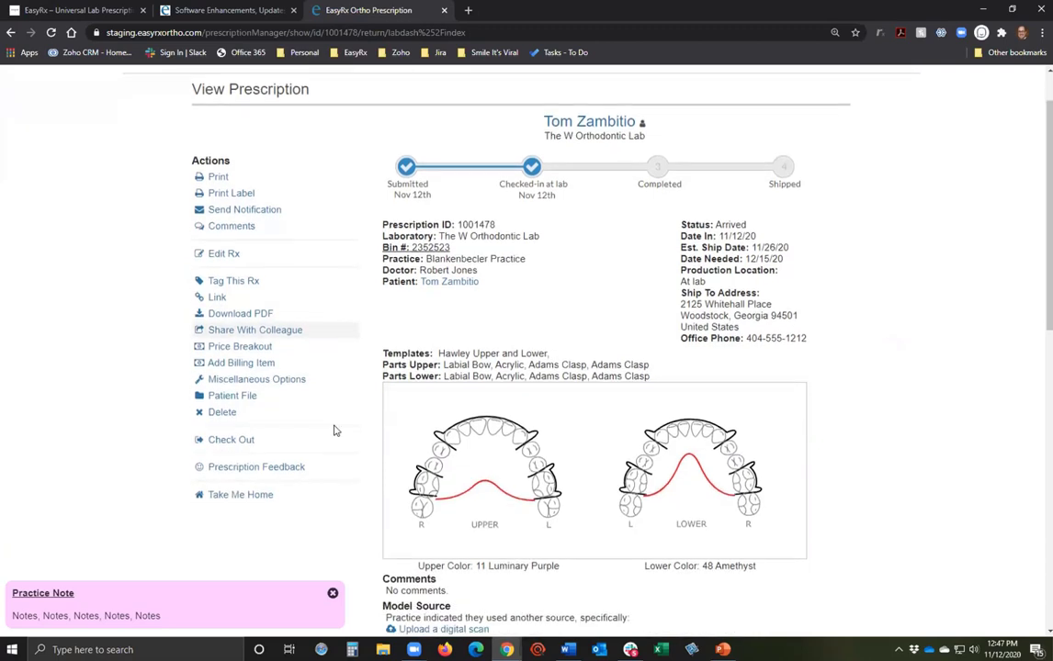
# Check out 1001478, then list checked-out cases and reach the Ship & Invoice page.
pyautogui.click(230, 441)
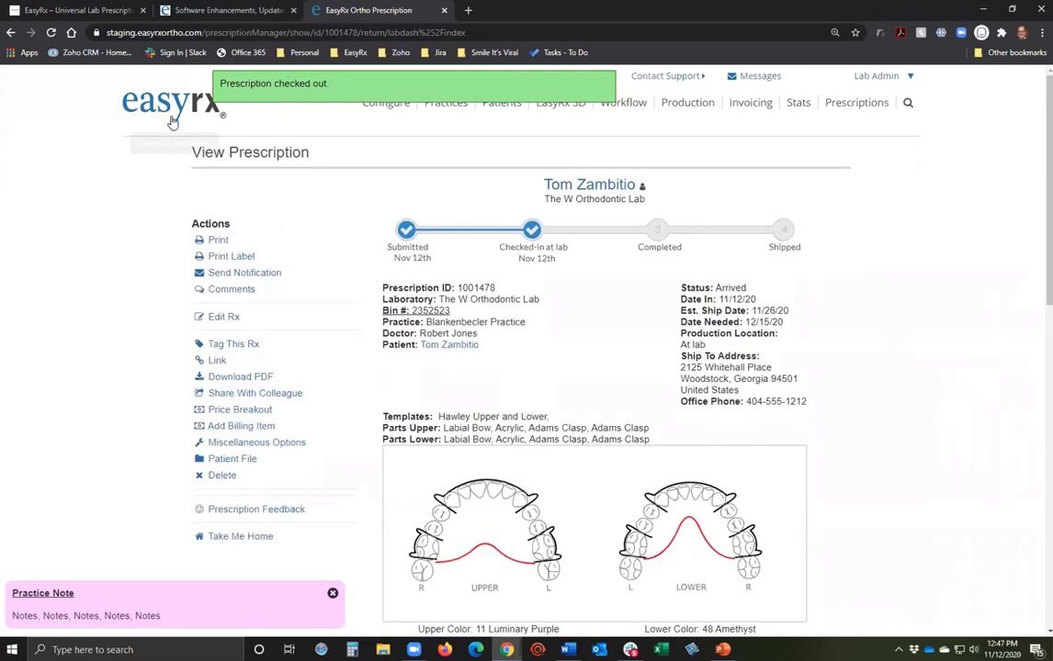
pyautogui.click(172, 123)
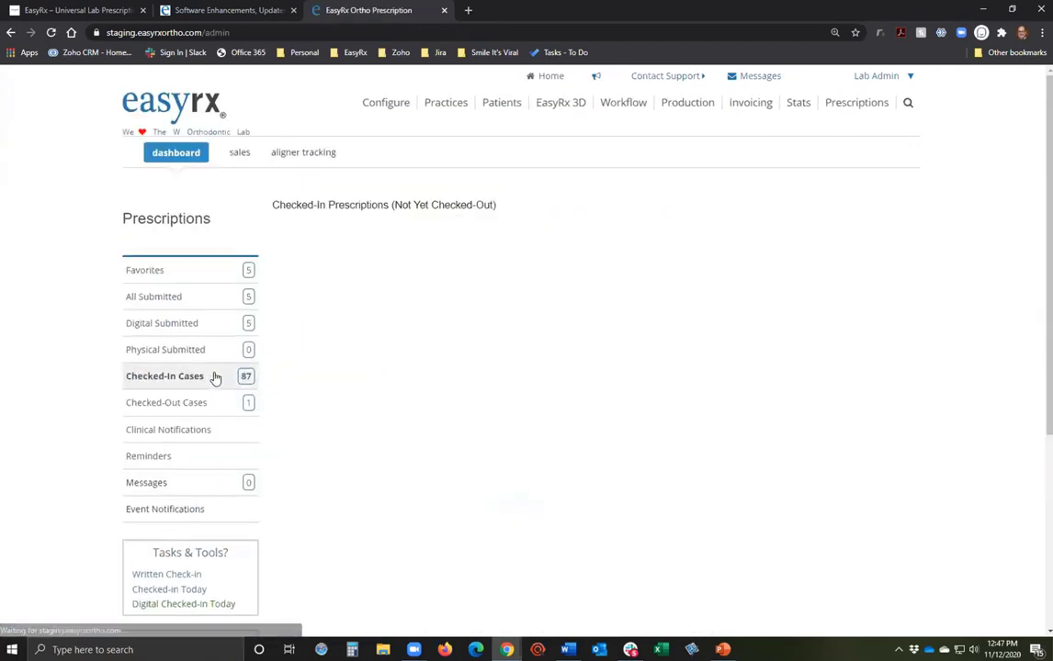
pyautogui.click(198, 405)
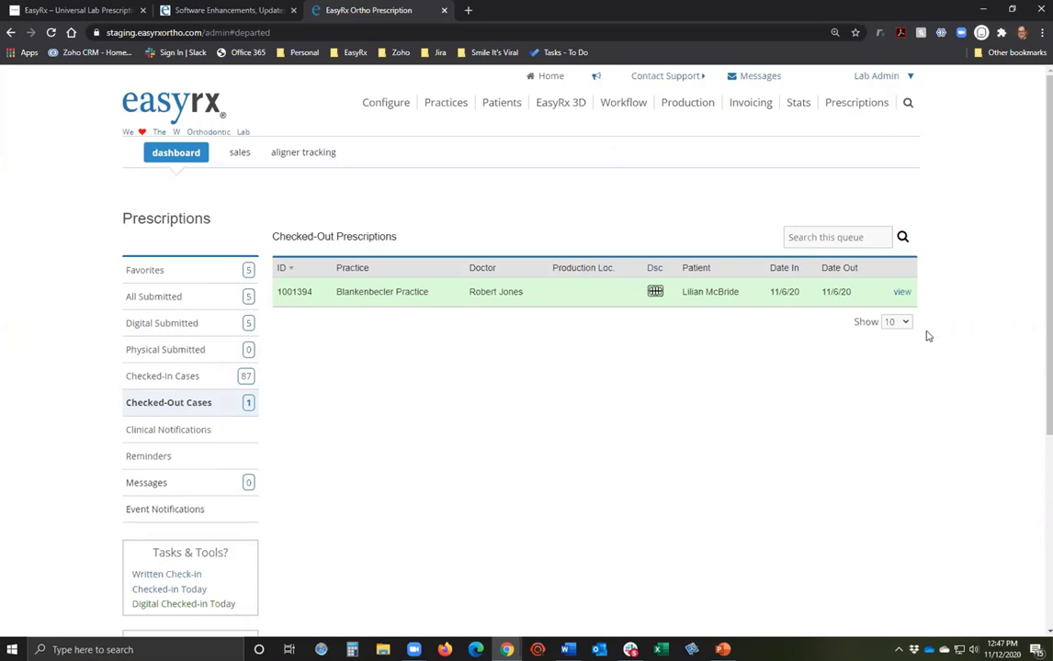
pyautogui.click(902, 292)
pyautogui.click(667, 107)
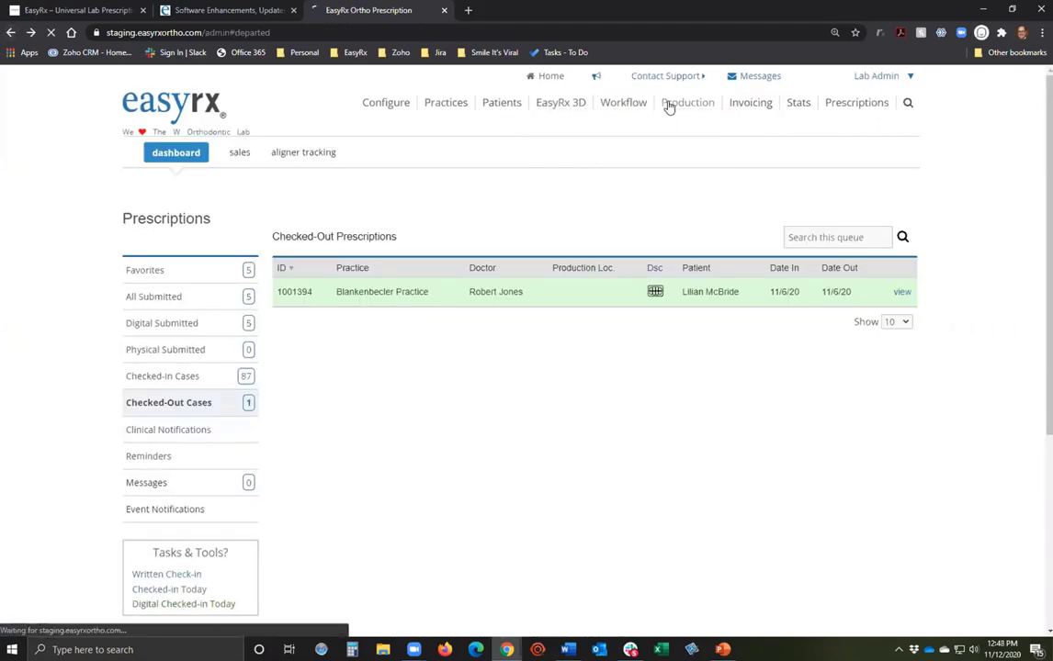
# From Workflow > Check-out, generate and confirm the shipment for 1001478.
pyautogui.moveTo(625, 108)
pyautogui.click(632, 180)
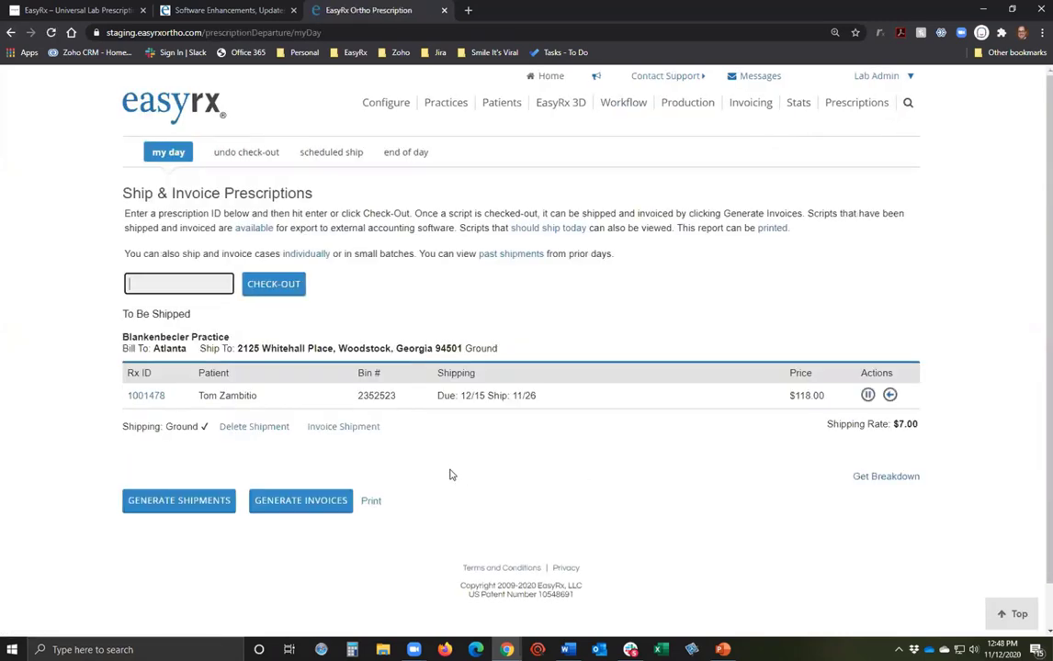
pyautogui.click(229, 429)
pyautogui.moveTo(641, 102)
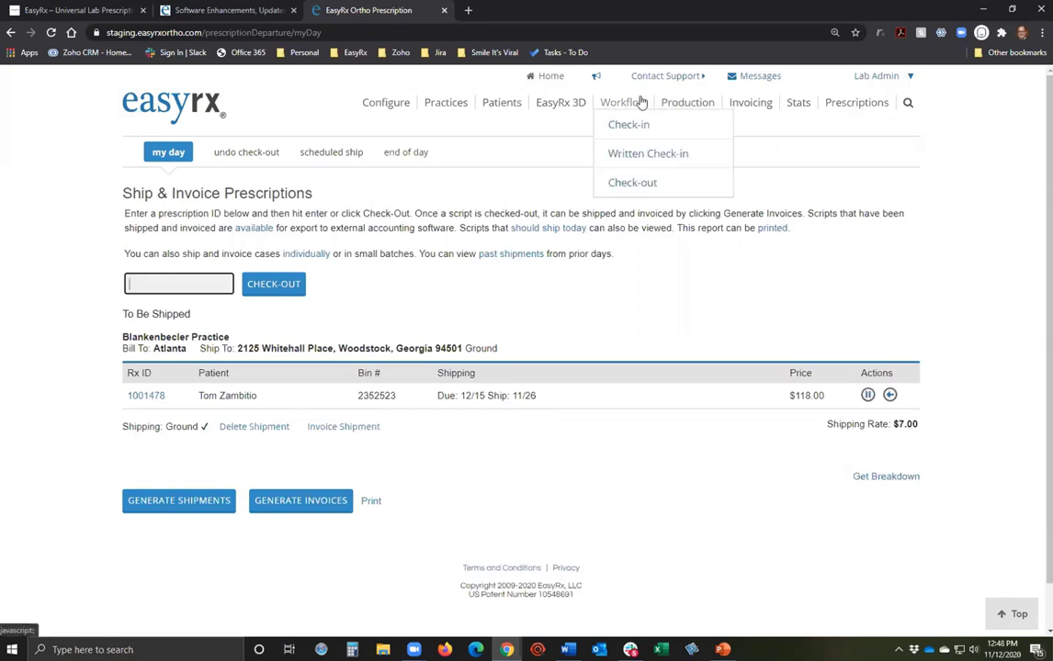
pyautogui.click(556, 266)
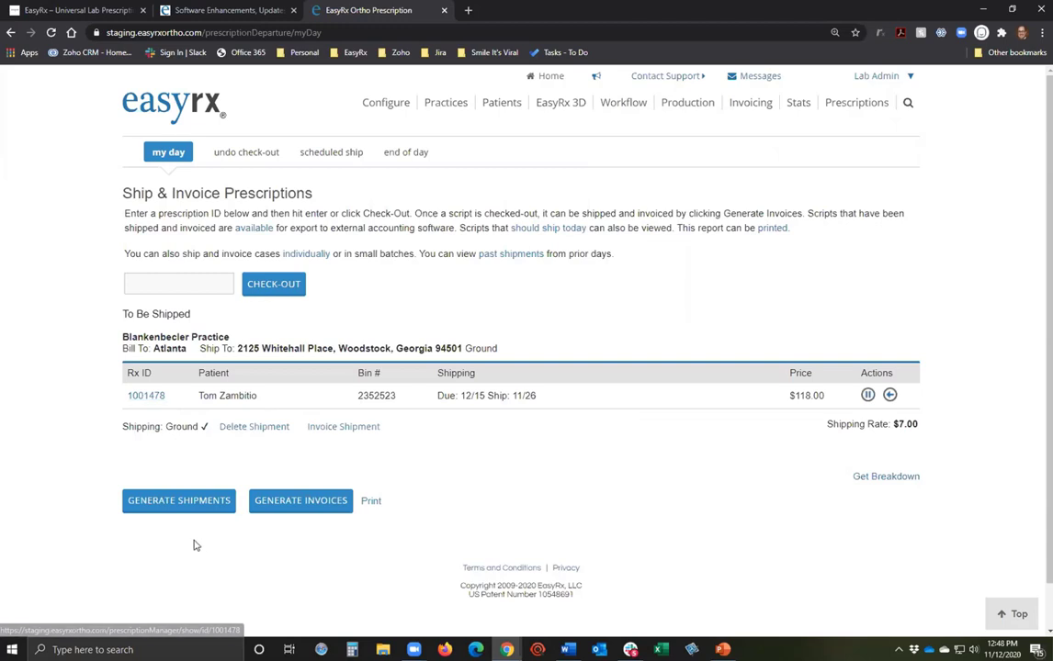
pyautogui.click(188, 503)
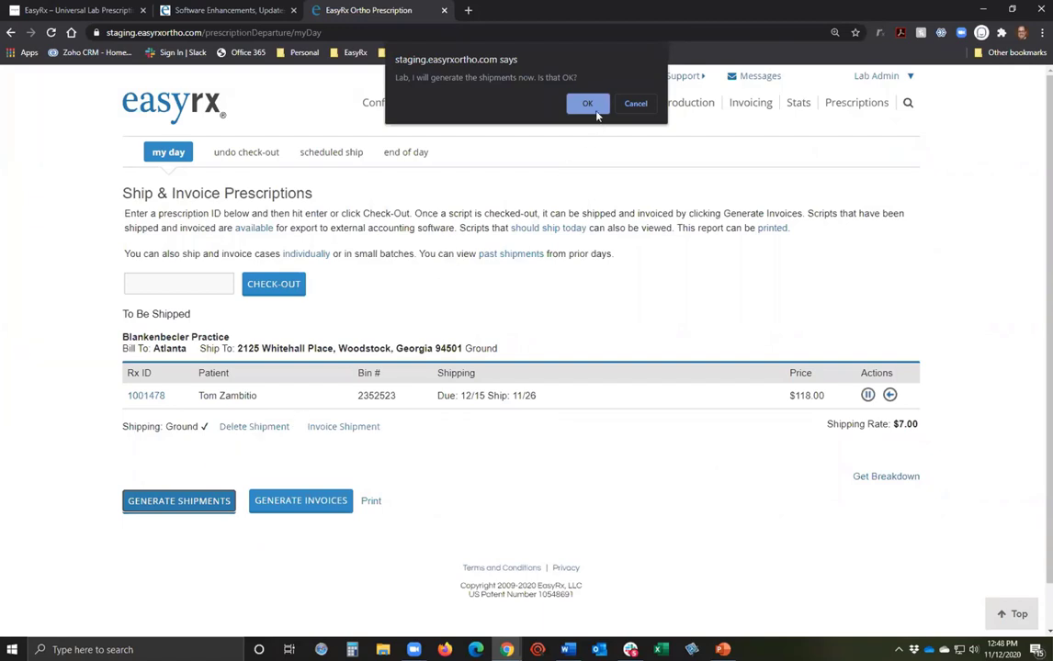
pyautogui.click(588, 104)
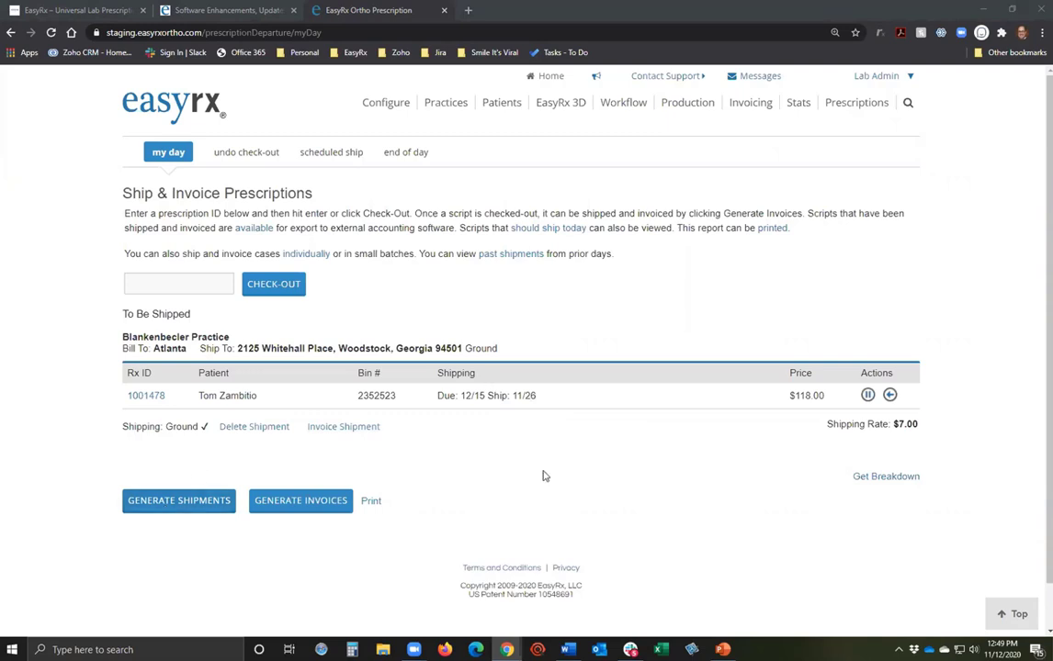
# Generate and confirm invoices, then view Today's Invoices showing E31 and E32.
pyautogui.click(320, 505)
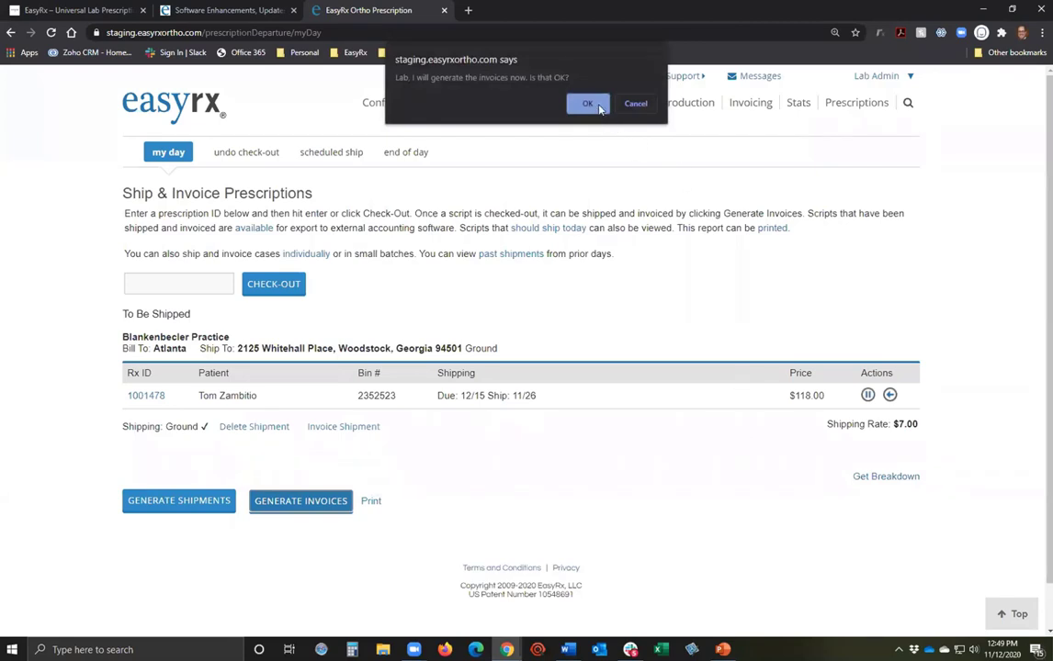
pyautogui.click(589, 104)
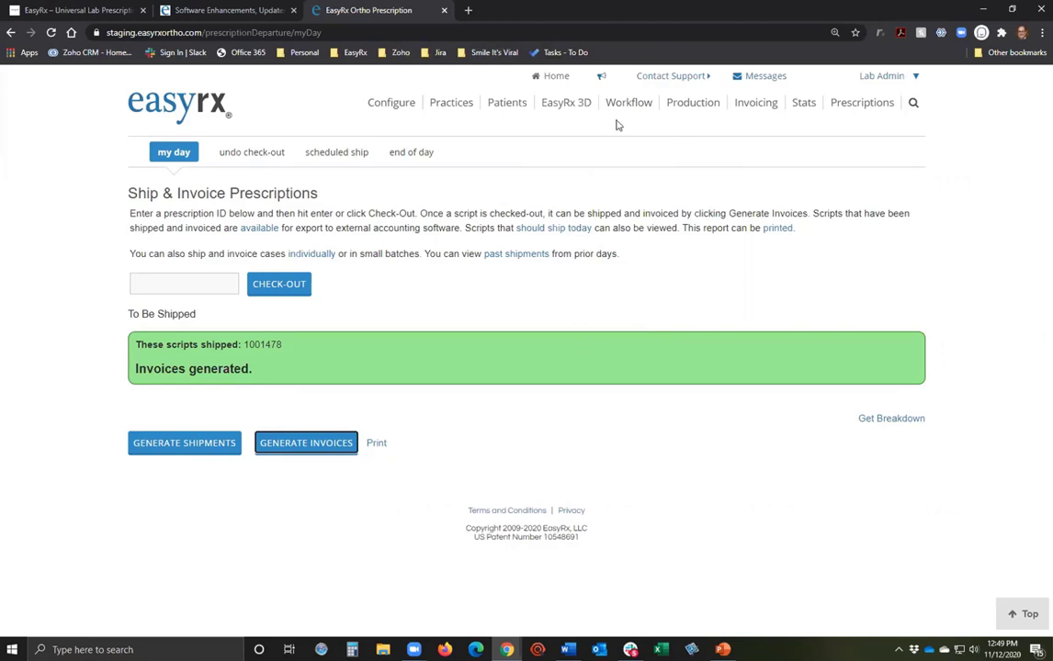
pyautogui.moveTo(631, 111)
pyautogui.click(756, 104)
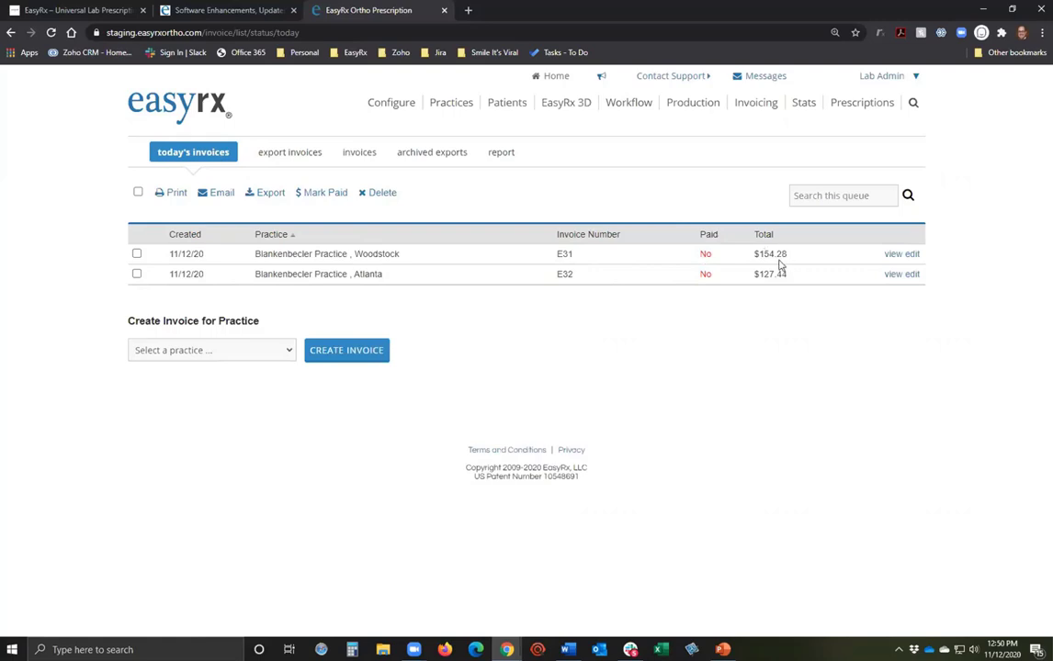
# Review and save invoice E31 ($154.28), then edit and save invoice E32.
pyautogui.click(895, 259)
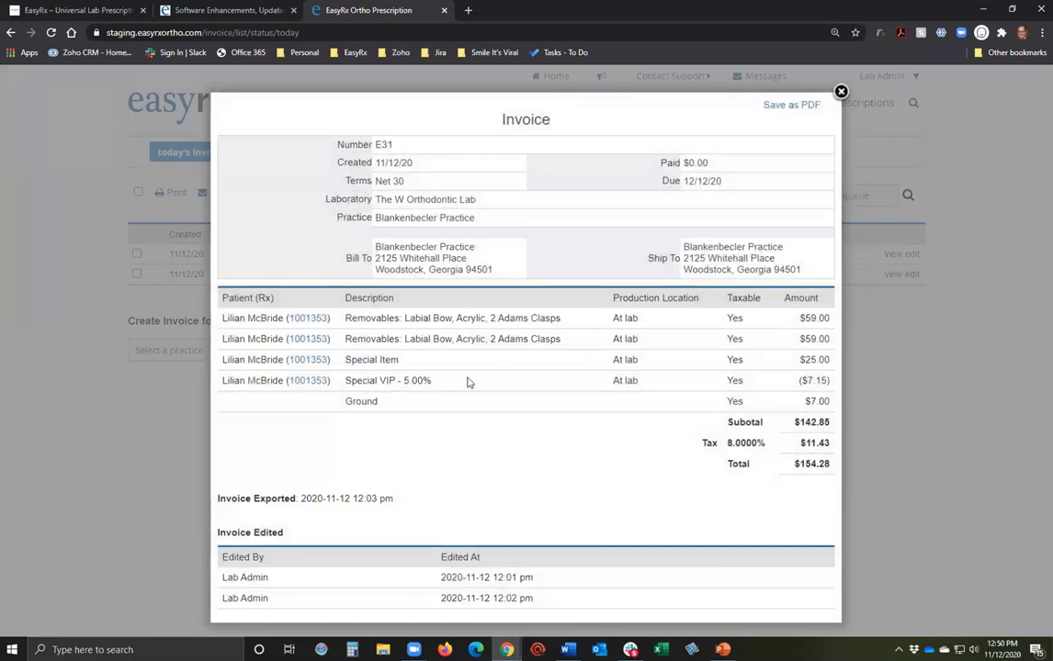
pyautogui.click(841, 92)
pyautogui.click(917, 257)
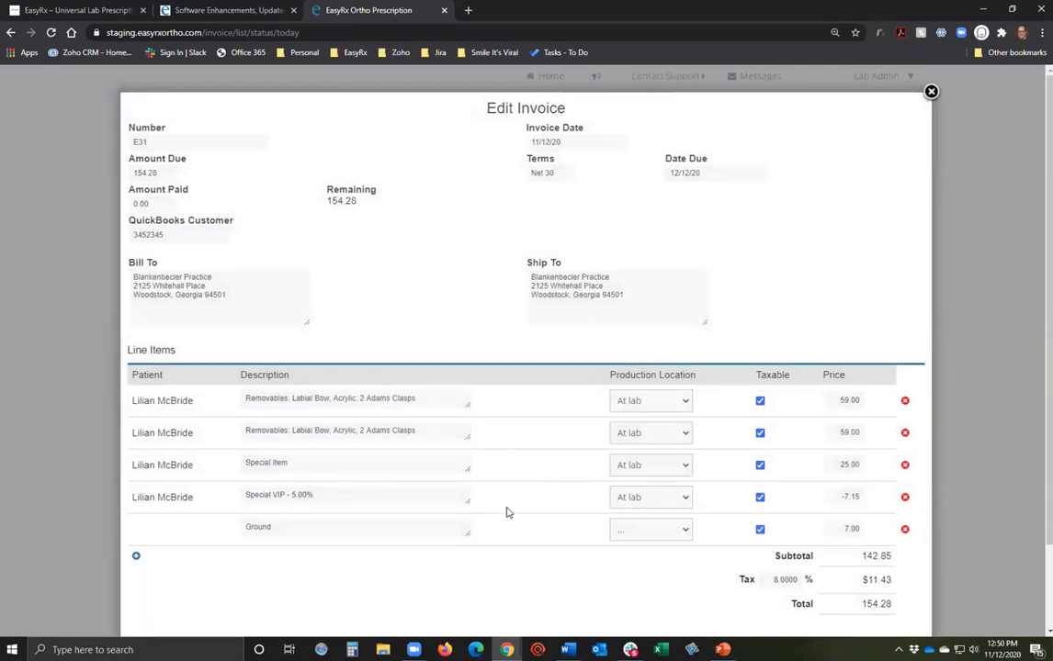
pyautogui.scroll(-2, 362, 496)
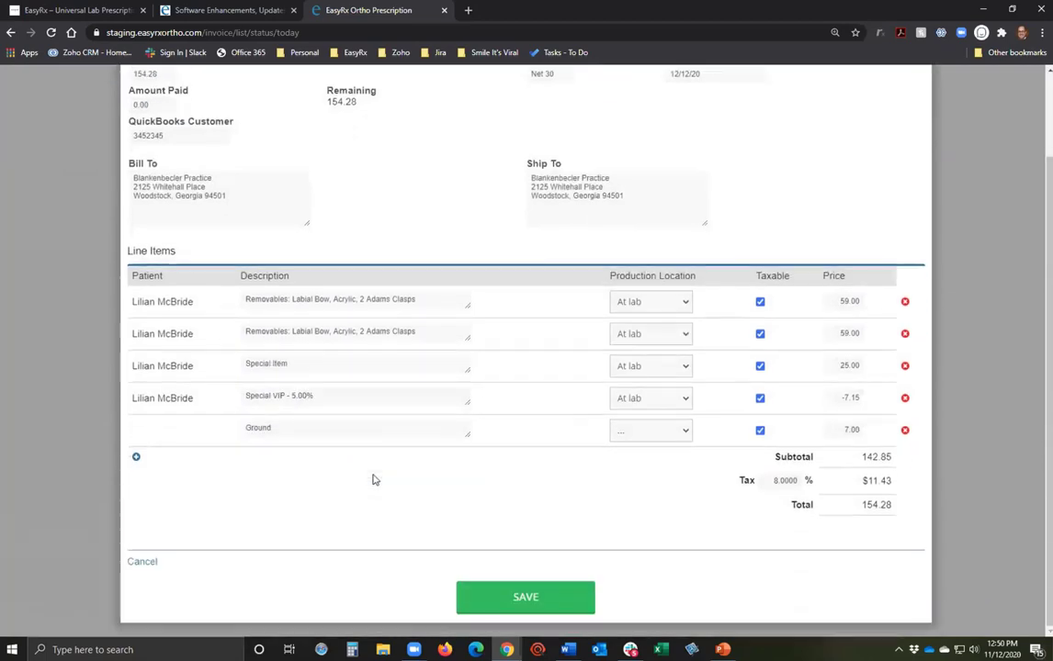
pyautogui.click(520, 596)
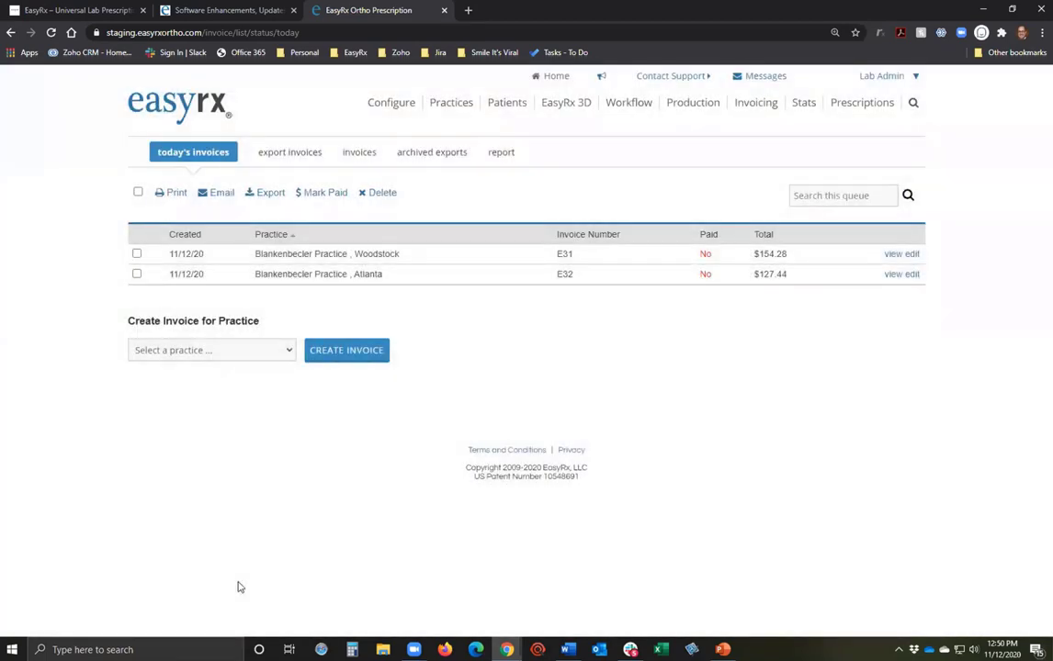
pyautogui.click(910, 273)
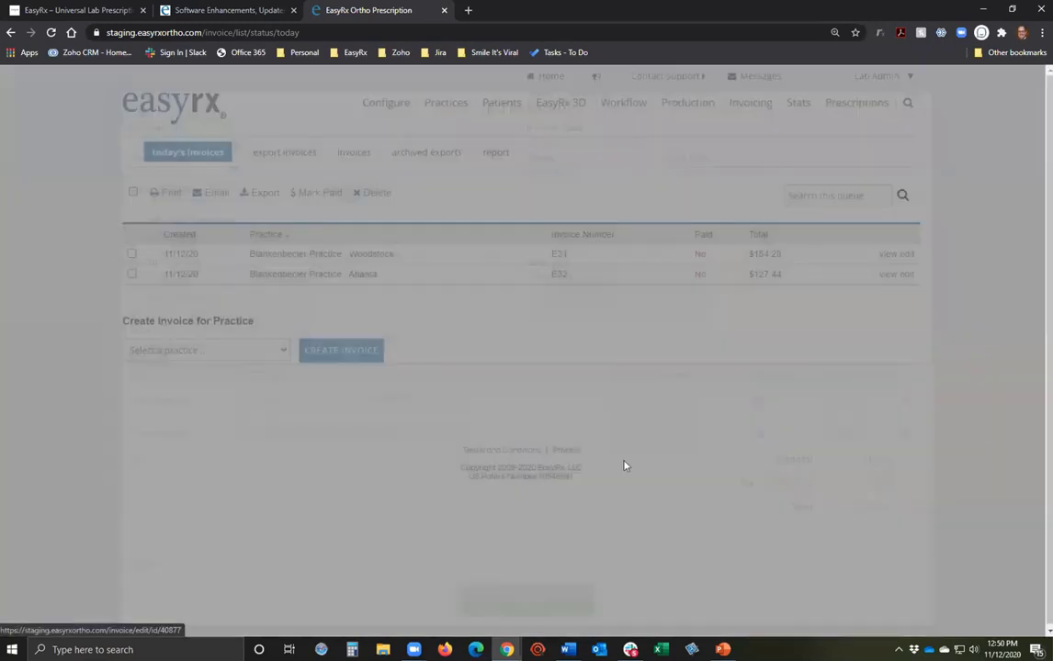
pyautogui.click(510, 601)
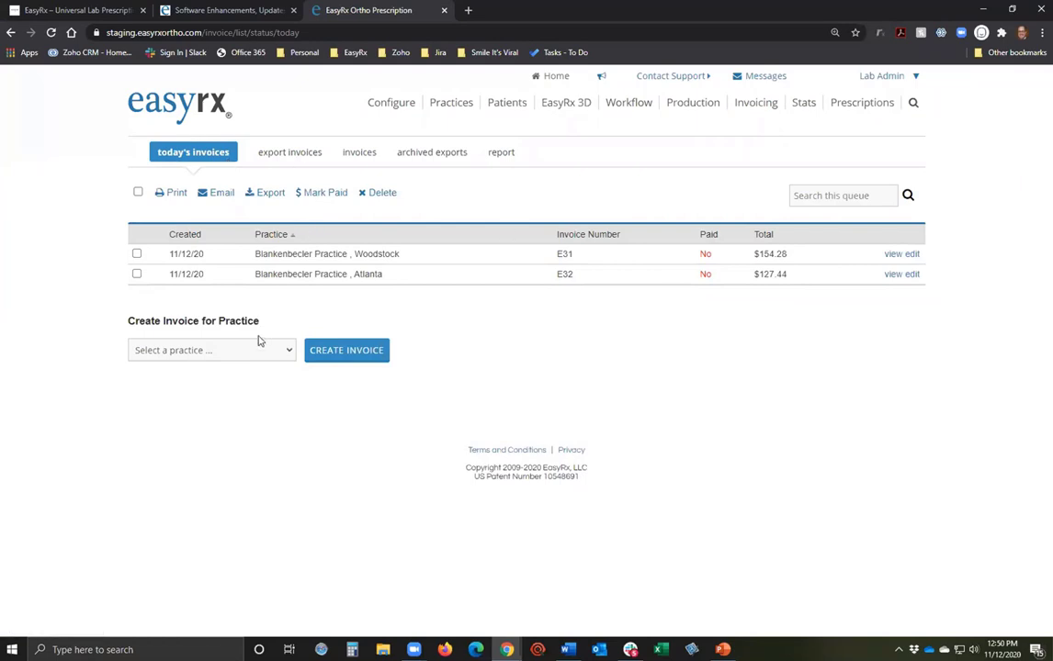
# Export invoices E31 and E32 to a CSV file.
pyautogui.click(136, 254)
pyautogui.click(136, 274)
pyautogui.click(271, 195)
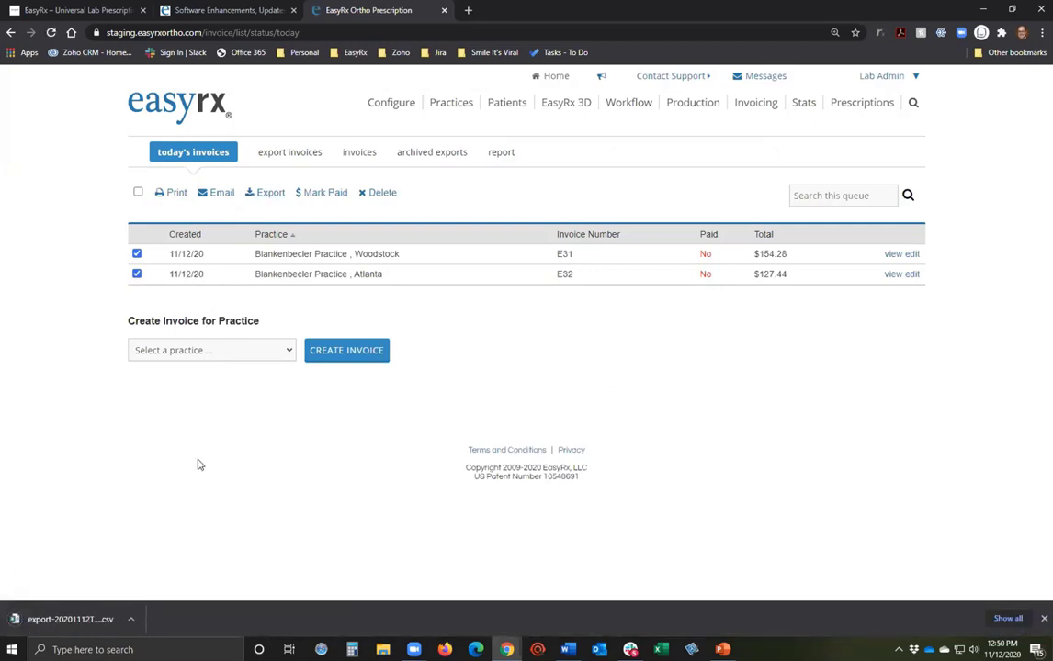
# Open the downloaded invoice CSV in Excel and maximize the window.
pyautogui.click(131, 619)
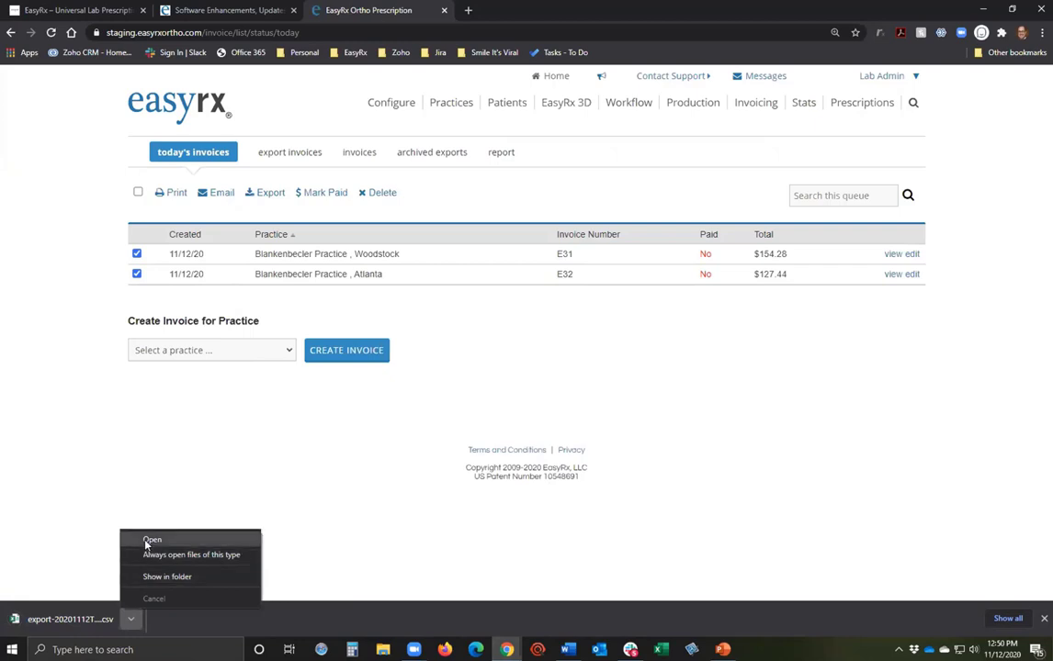
pyautogui.click(147, 540)
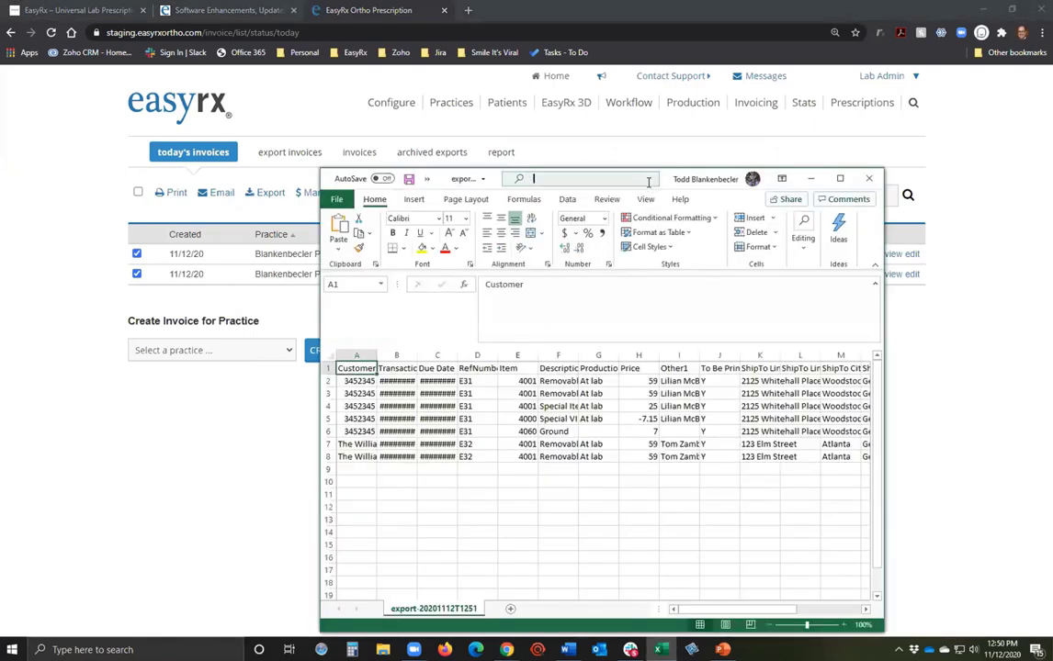
pyautogui.moveTo(665, 178); pyautogui.dragTo(346, 2)
pyautogui.moveTo(53, 189); pyautogui.dragTo(53, 189)
# Autofit columns A, B, C, I, K, L and M, then close Excel without saving.
pyautogui.doubleClick(52, 189)
pyautogui.click(152, 187)
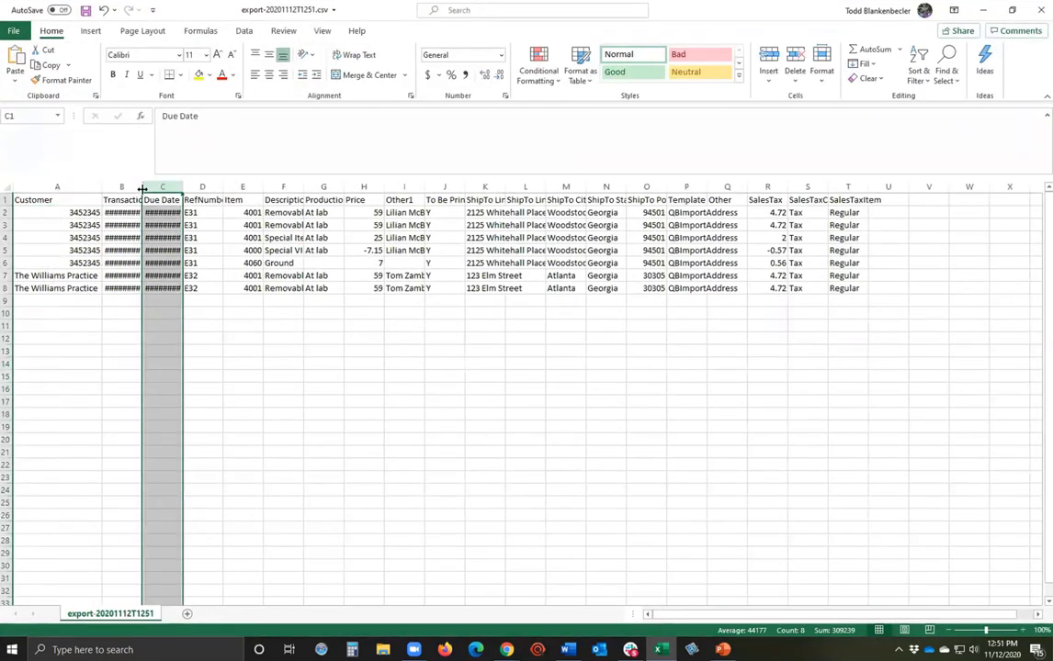
pyautogui.doubleClick(141, 187)
pyautogui.doubleClick(213, 187)
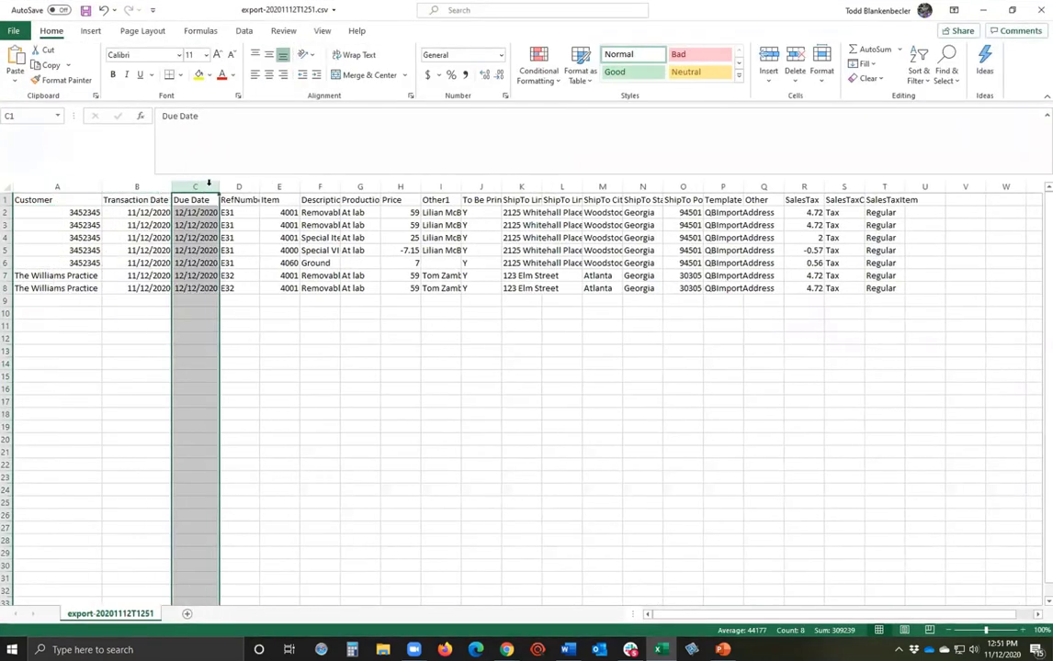
pyautogui.click(562, 413)
pyautogui.doubleClick(460, 187)
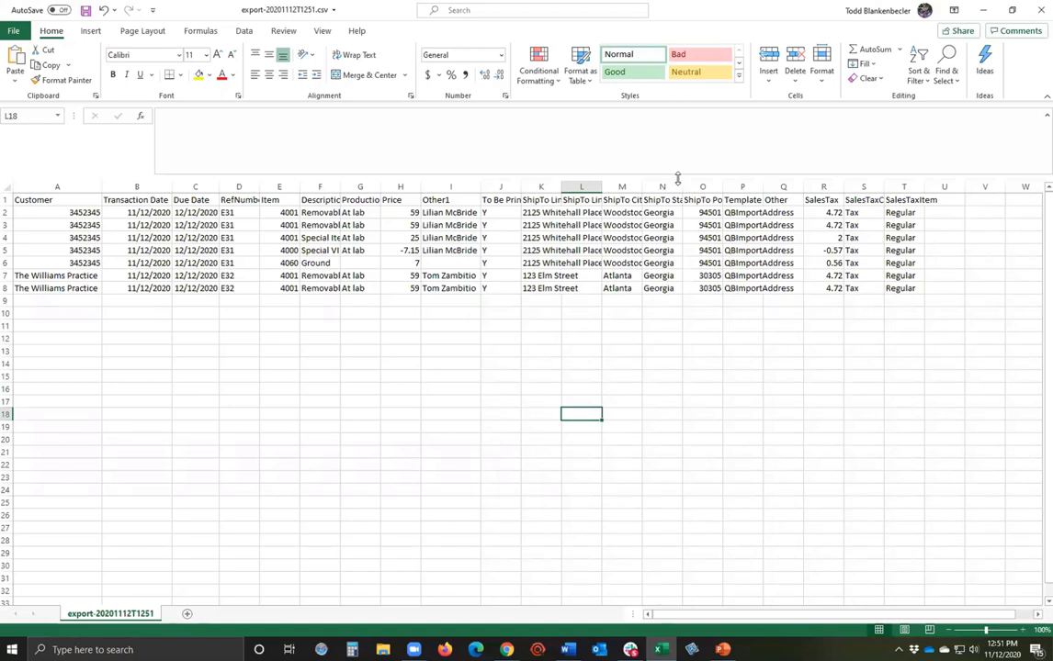
pyautogui.doubleClick(642, 187)
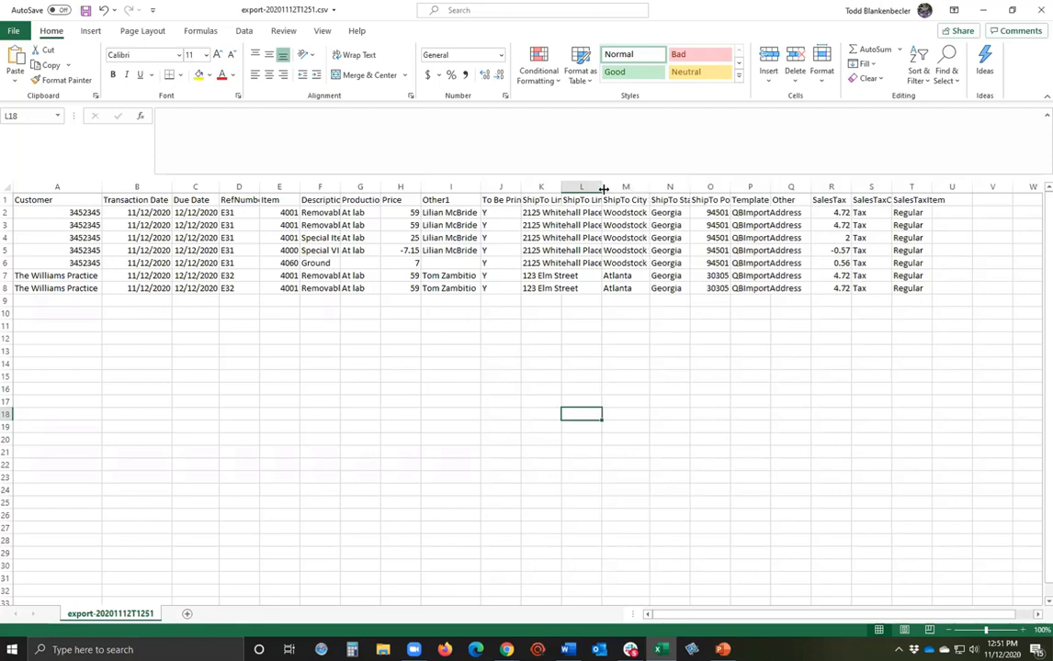
pyautogui.doubleClick(602, 186)
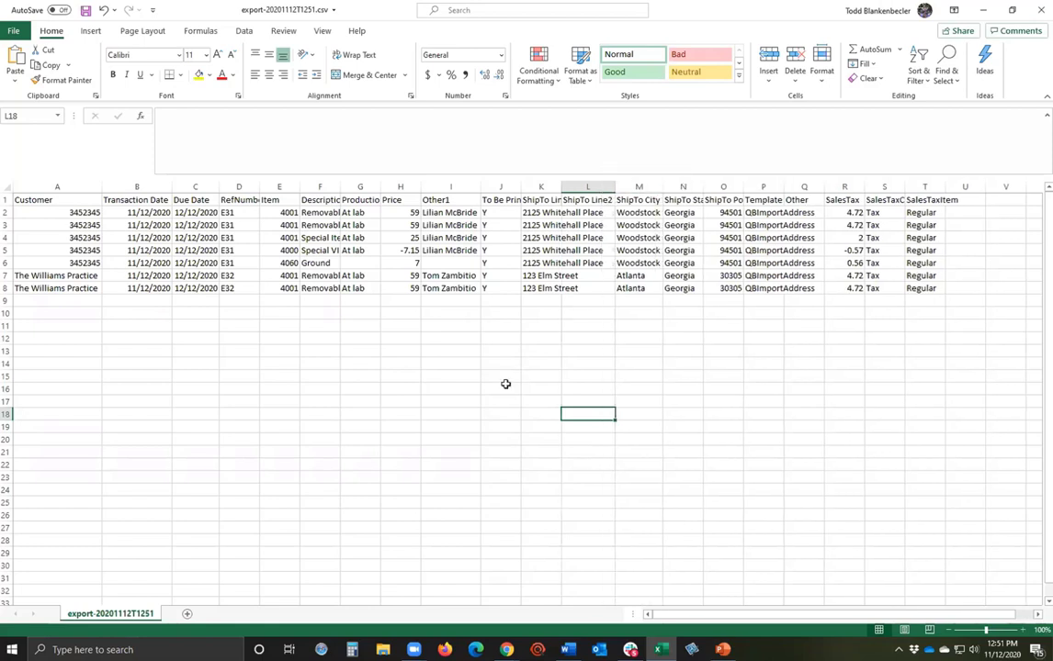
pyautogui.doubleClick(561, 187)
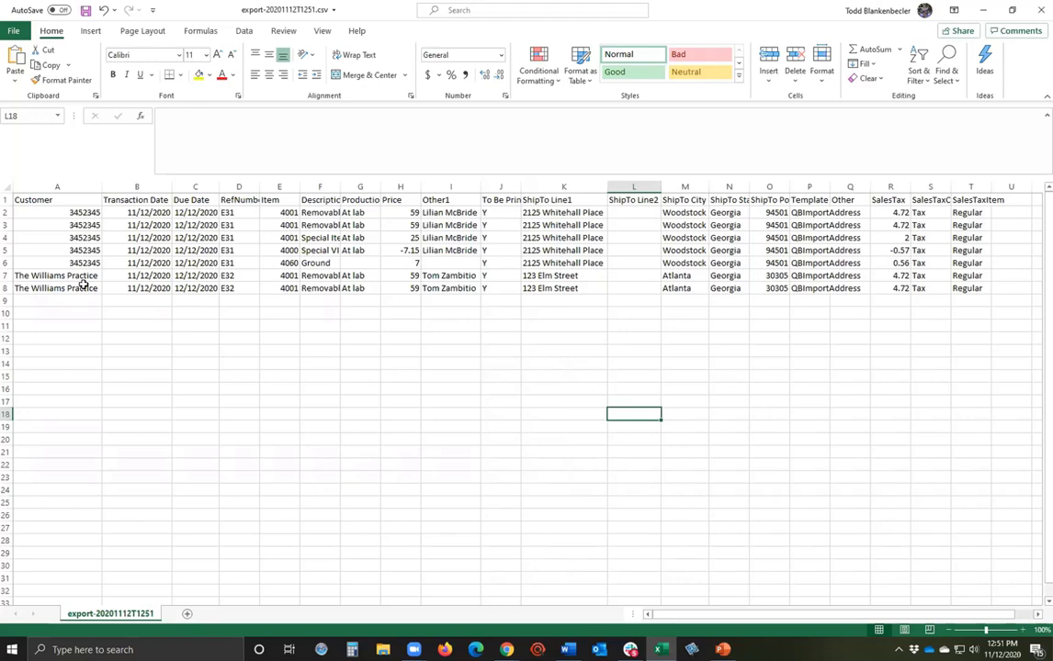
pyautogui.click(1039, 13)
pyautogui.click(524, 341)
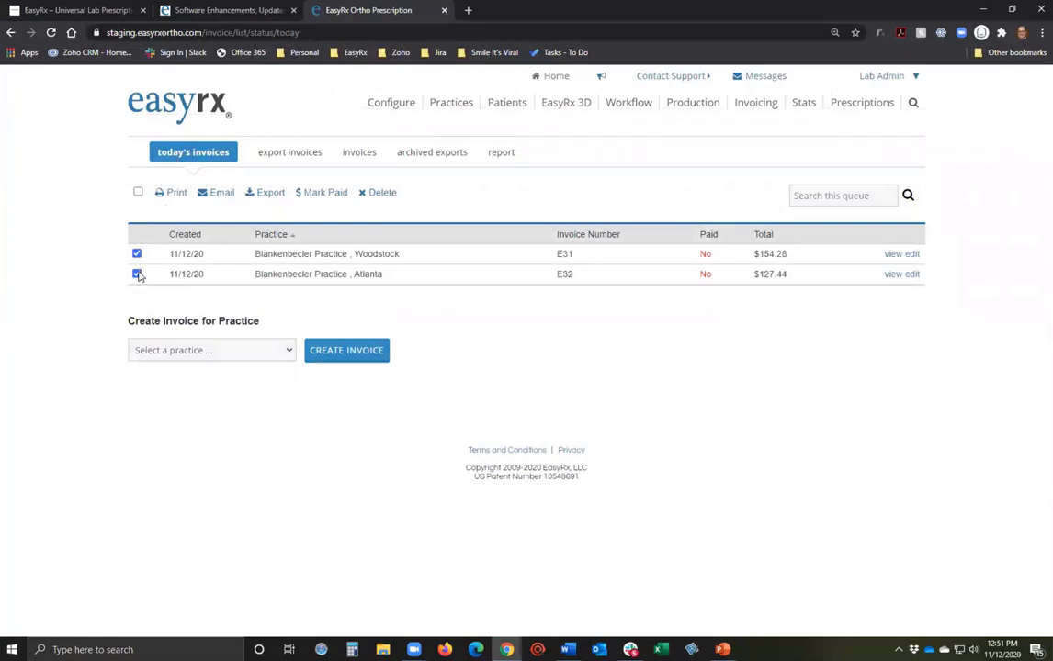
# Review the unexported invoices list, ticking and unticking invoices E23 to E26.
pyautogui.click(295, 156)
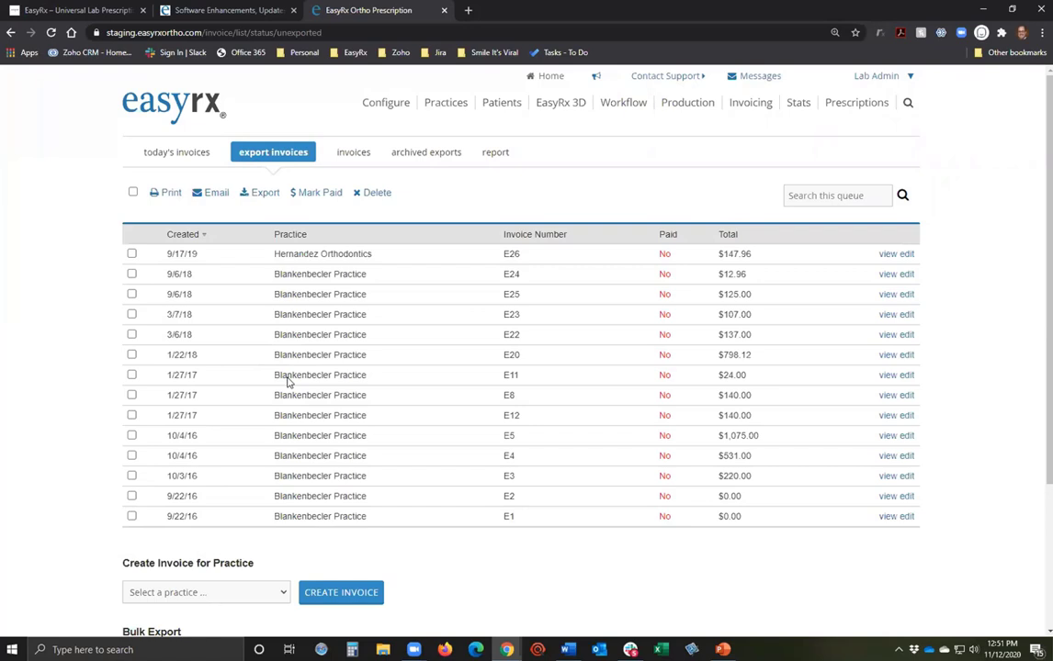
pyautogui.click(131, 254)
pyautogui.click(131, 273)
pyautogui.click(131, 294)
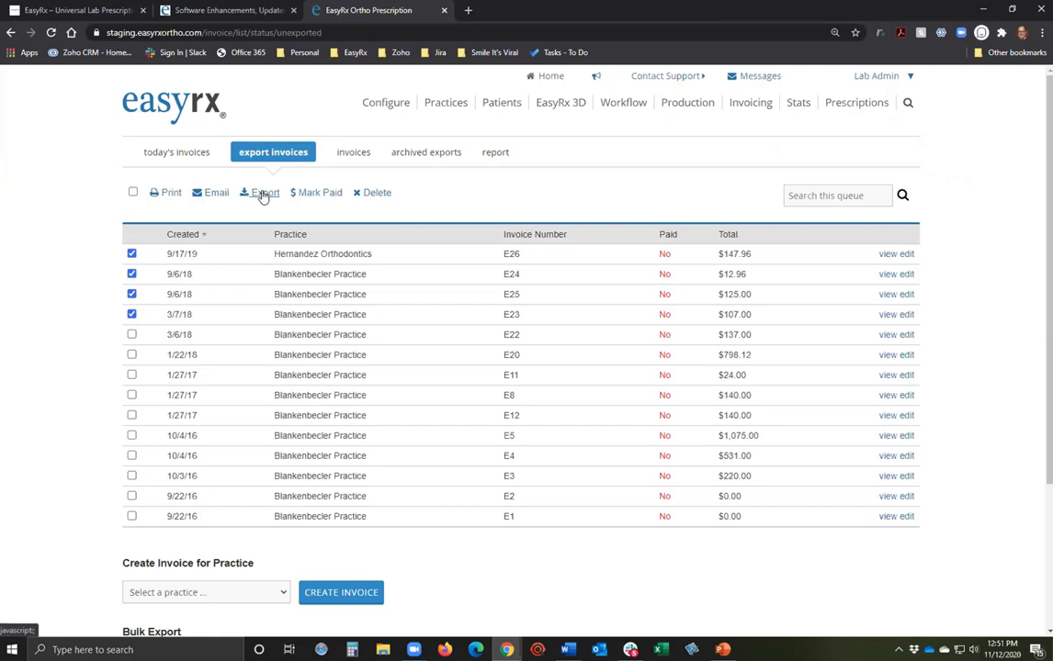
pyautogui.click(132, 254)
pyautogui.click(132, 274)
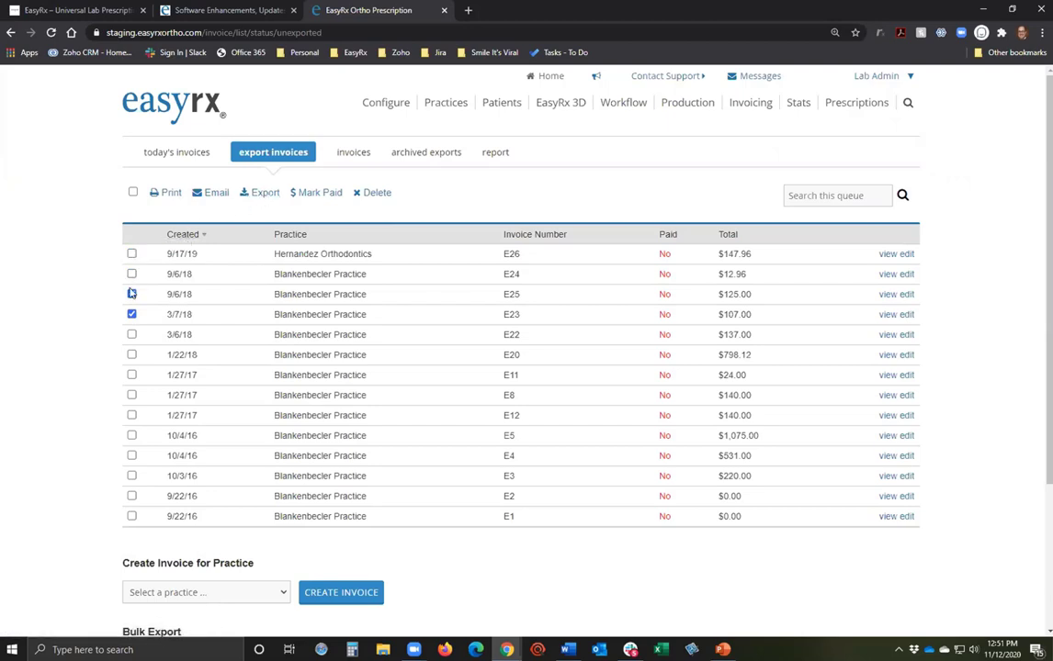
pyautogui.click(131, 294)
pyautogui.click(131, 314)
pyautogui.scroll(-3, 551, 395)
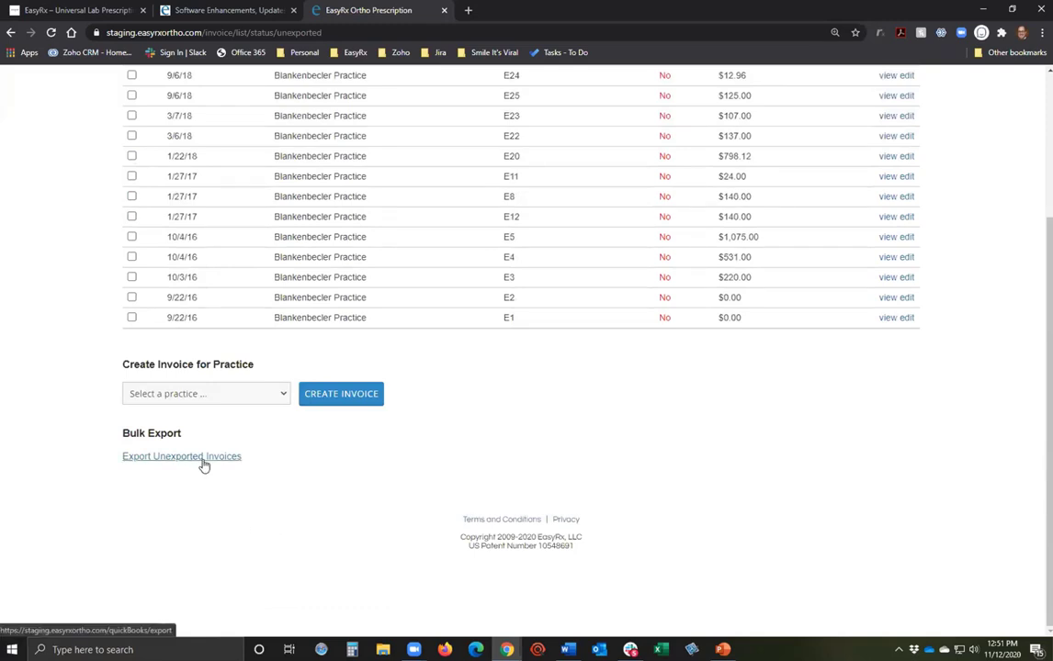
pyautogui.scroll(3, 534, 501)
pyautogui.scroll(-2, 545, 512)
pyautogui.scroll(2, 545, 515)
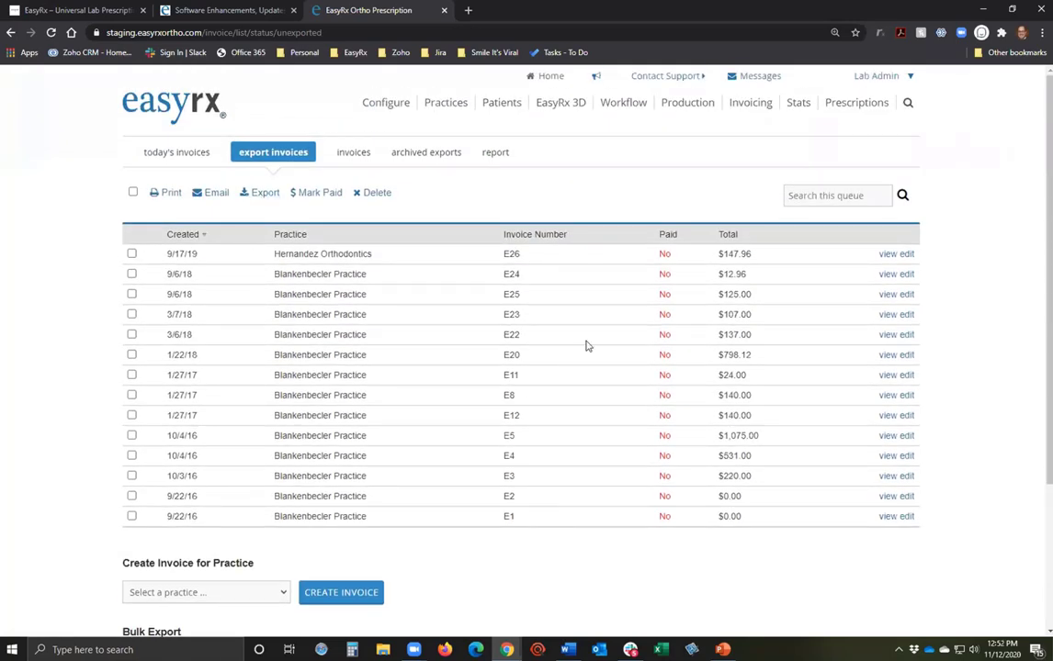
# Inspect invoice E24's edit view and close it without changes.
pyautogui.click(908, 277)
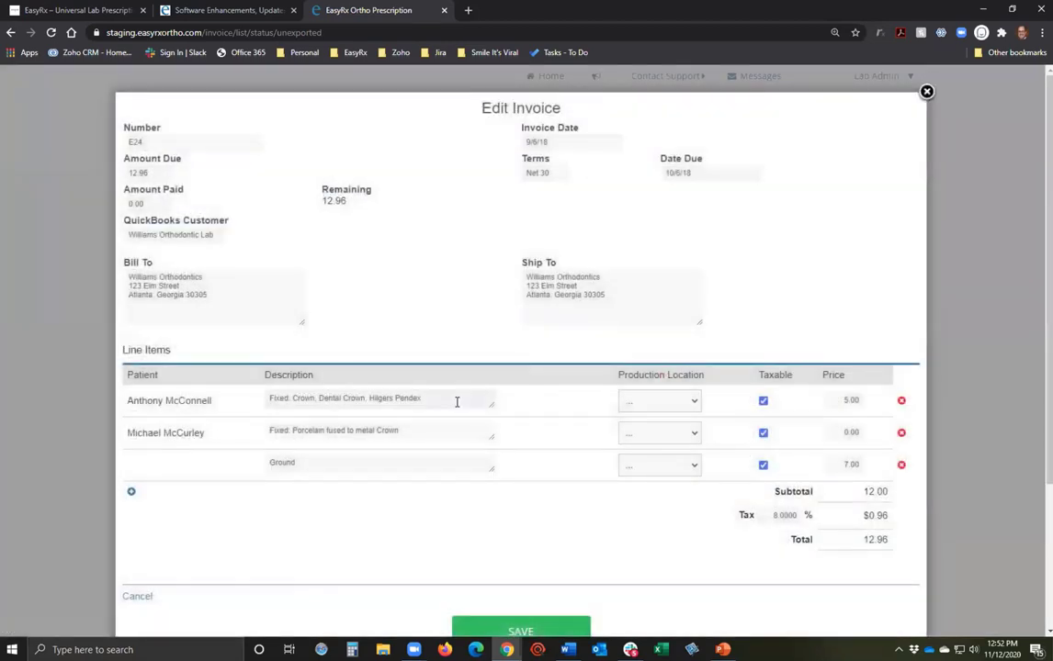
pyautogui.scroll(-3, 441, 500)
pyautogui.scroll(3, 439, 504)
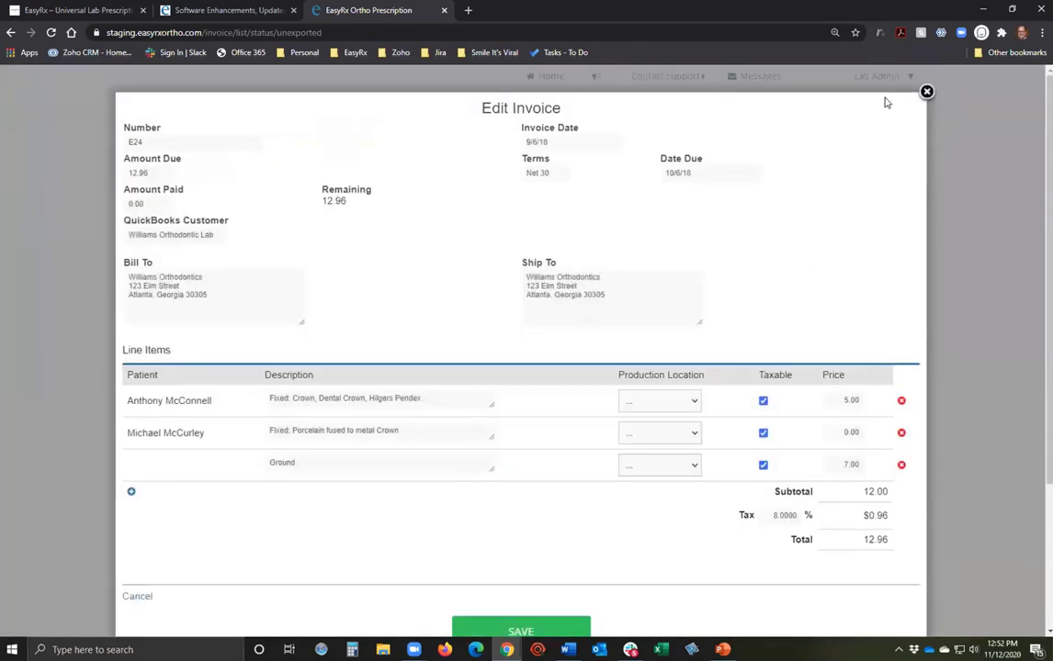
pyautogui.click(923, 90)
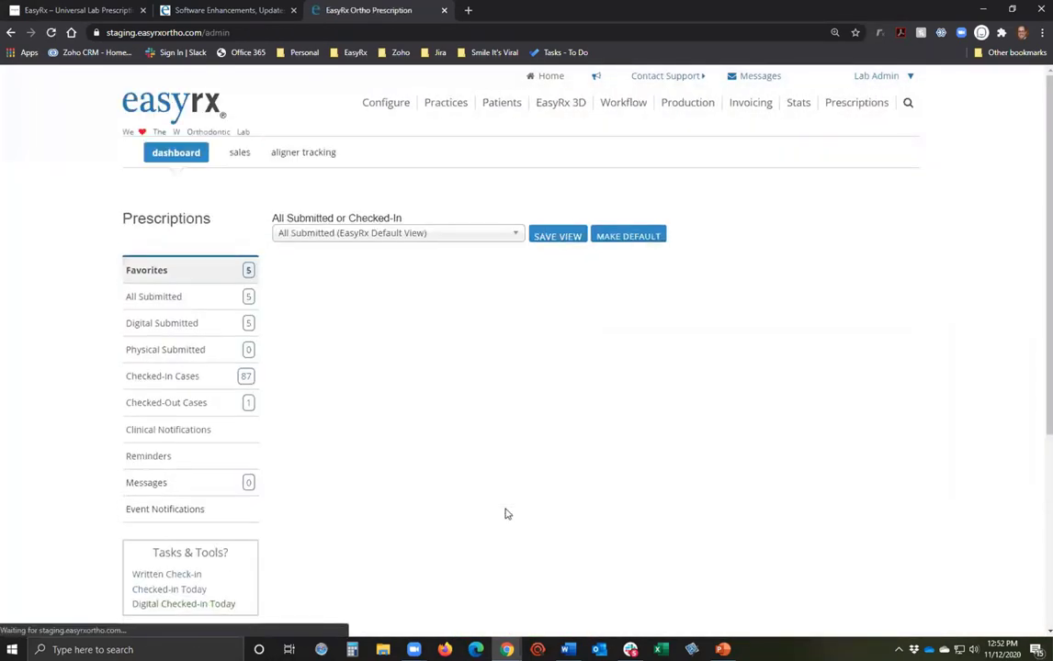
# Open checked-in prescription 1001462 and its Miscellaneous Billing Items form.
pyautogui.click(176, 377)
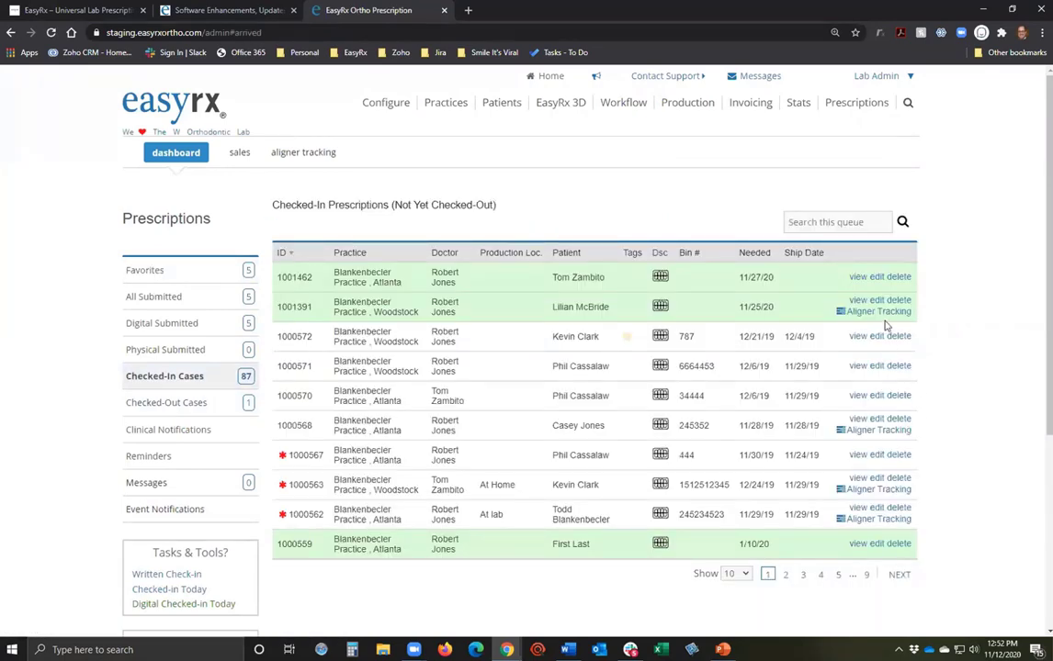
pyautogui.click(857, 300)
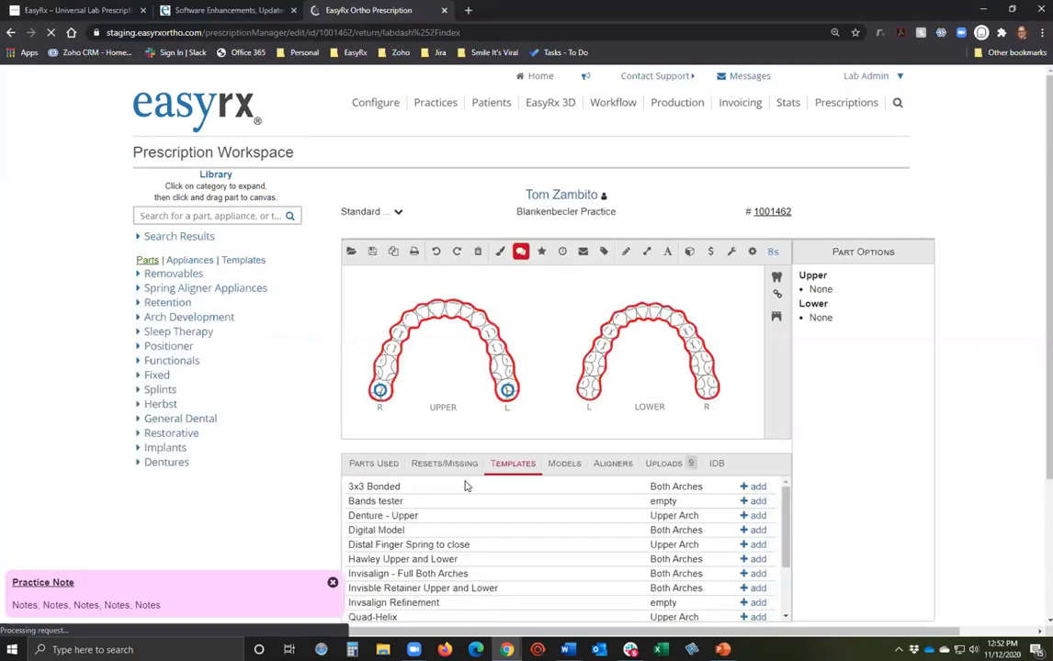
pyautogui.click(710, 256)
# Add the $20.00 Rush Charge template line and a 'Special Item' line at $25.
pyautogui.click(383, 269)
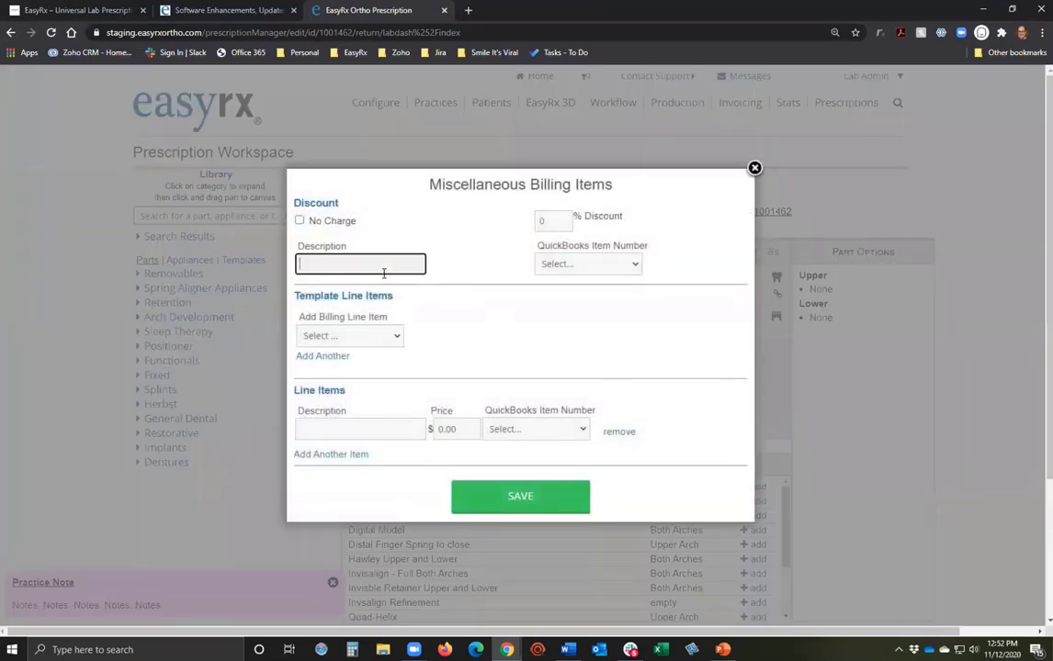
pyautogui.click(359, 427)
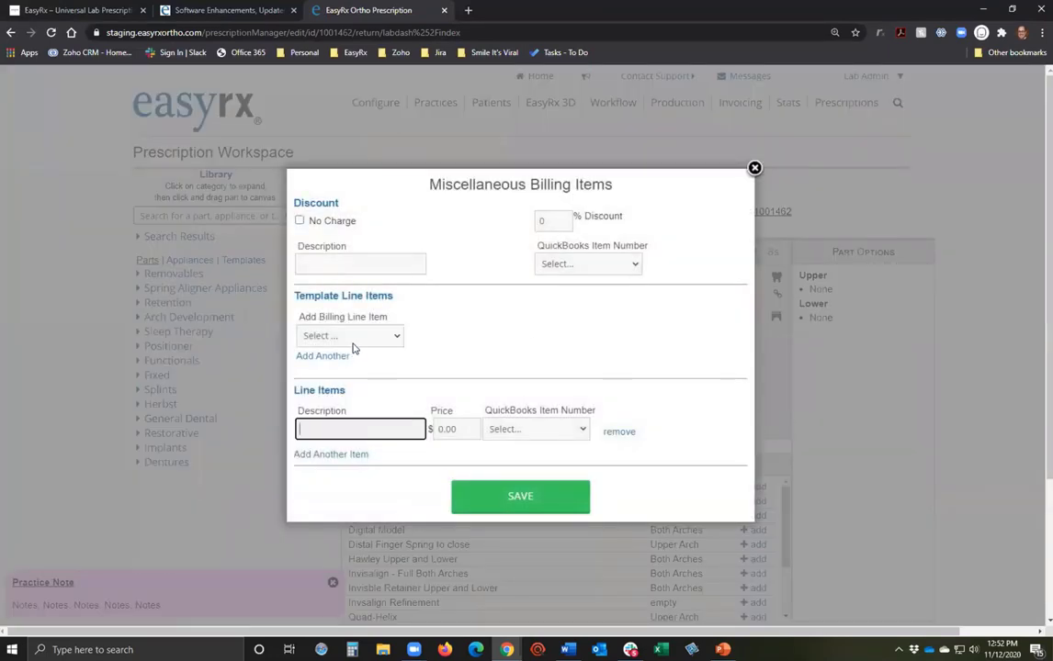
pyautogui.click(319, 335)
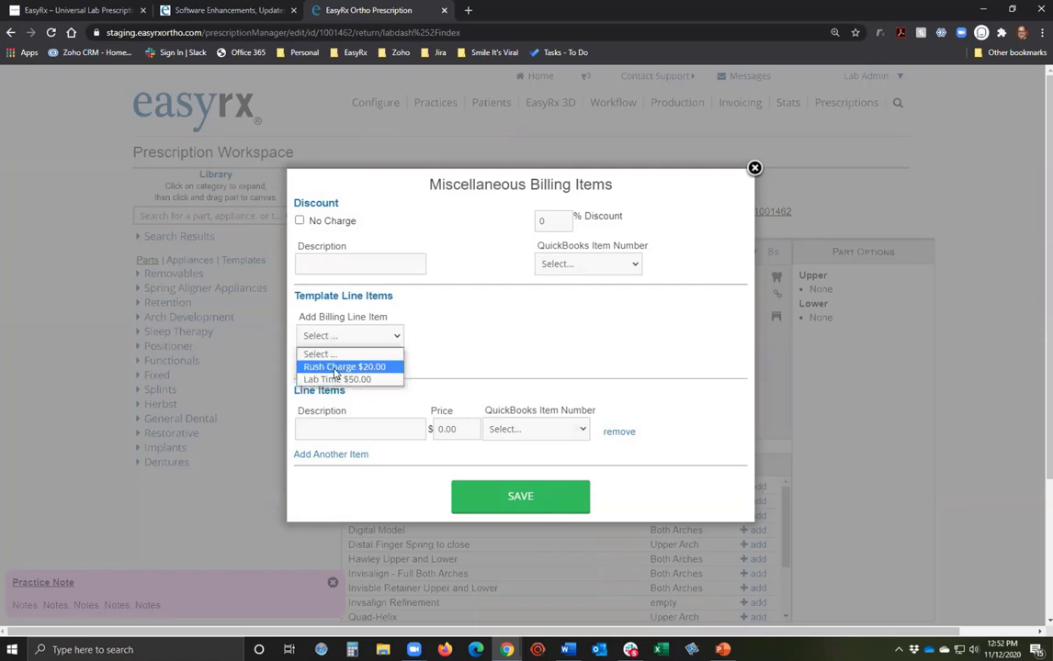
pyautogui.click(342, 367)
pyautogui.click(368, 431)
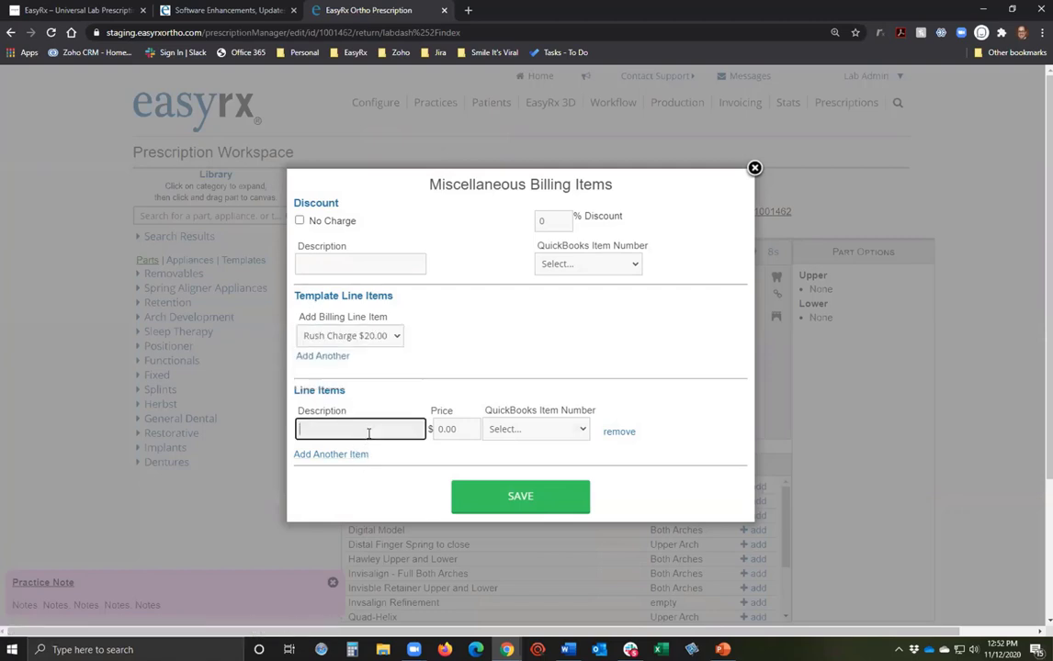
pyautogui.write('Special Item')
pyautogui.press('Tab')
pyautogui.write('25')
pyautogui.press('Tab')
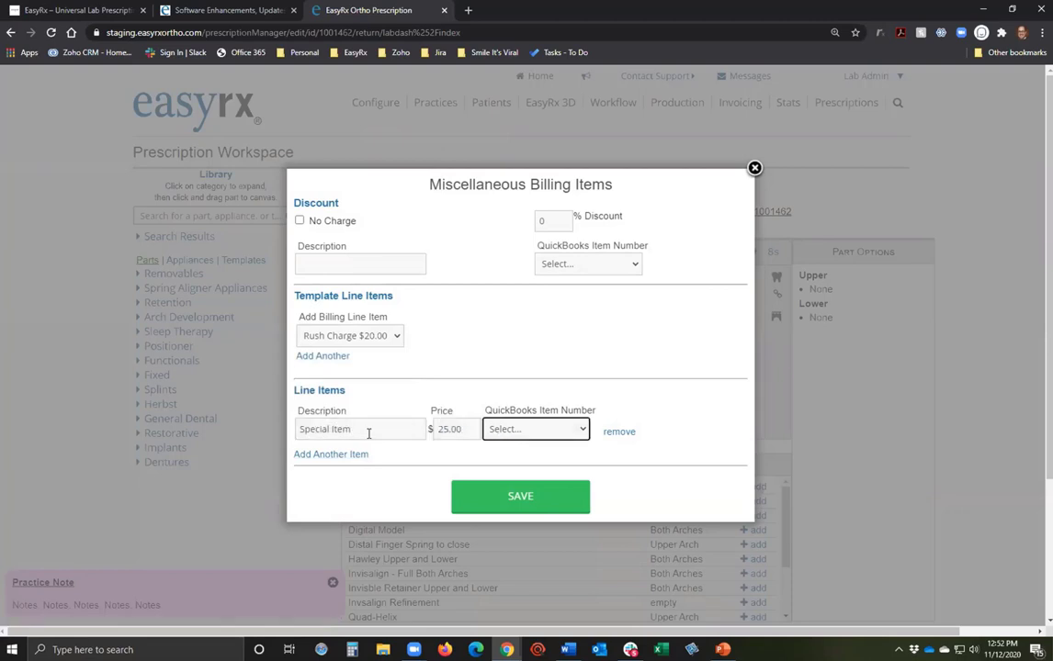
# Code the discount to Shipping and the Special Item line to Invisibles in QuickBooks.
pyautogui.click(597, 264)
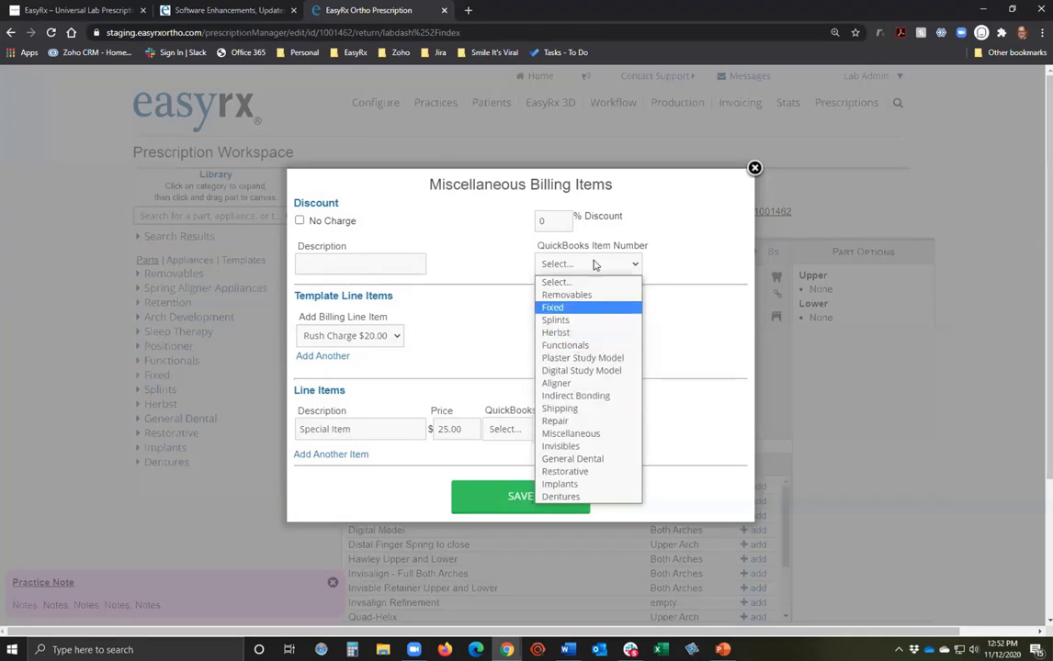
pyautogui.click(592, 341)
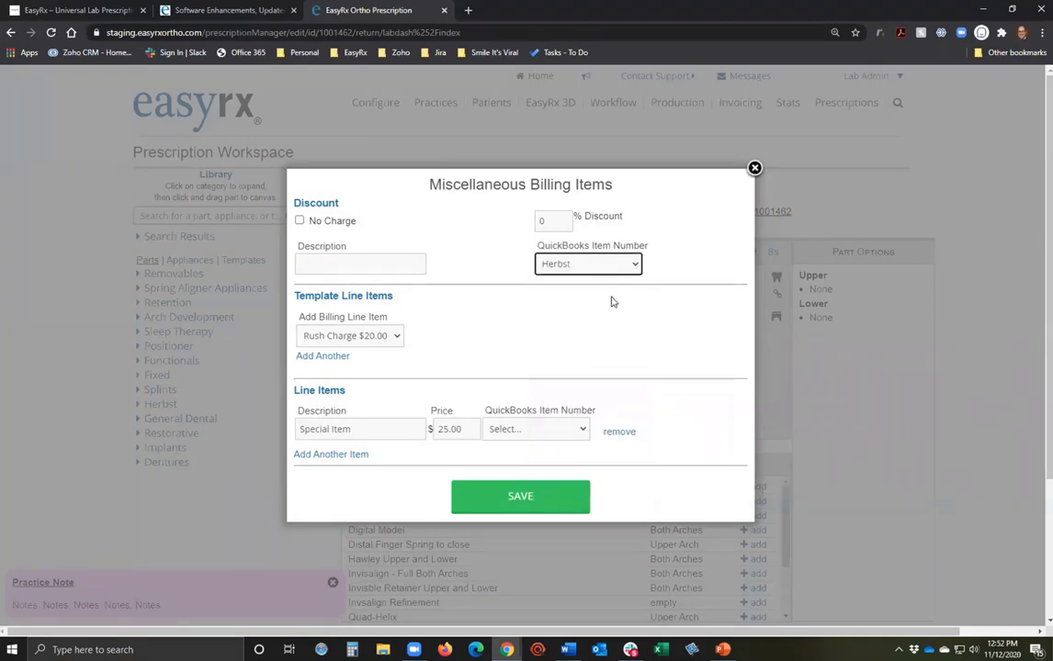
pyautogui.click(356, 263)
pyautogui.click(569, 266)
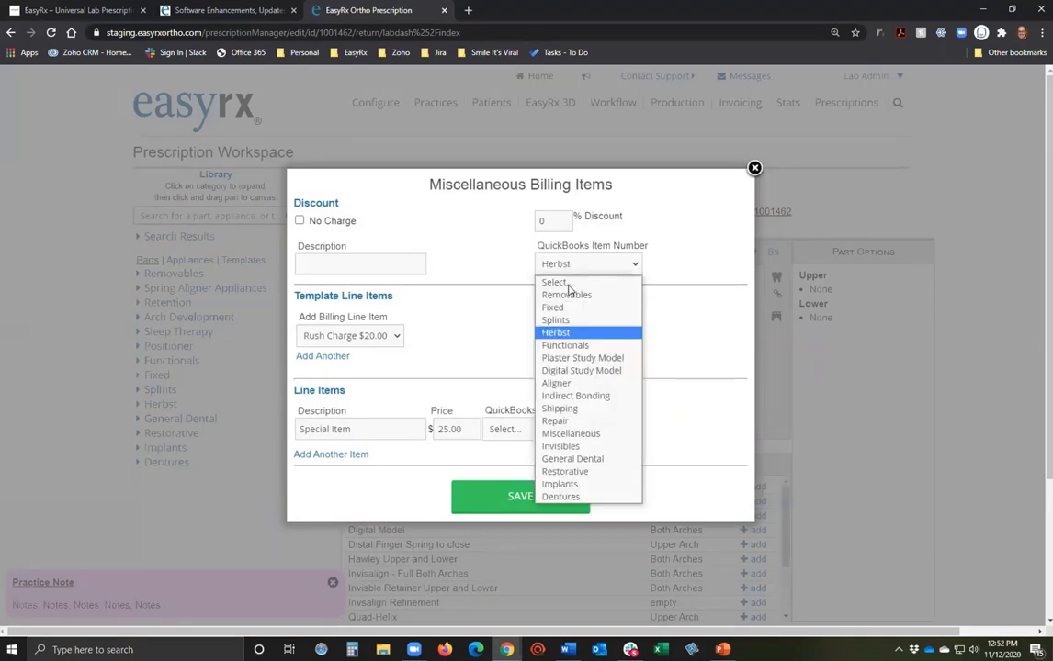
pyautogui.click(569, 405)
pyautogui.click(544, 432)
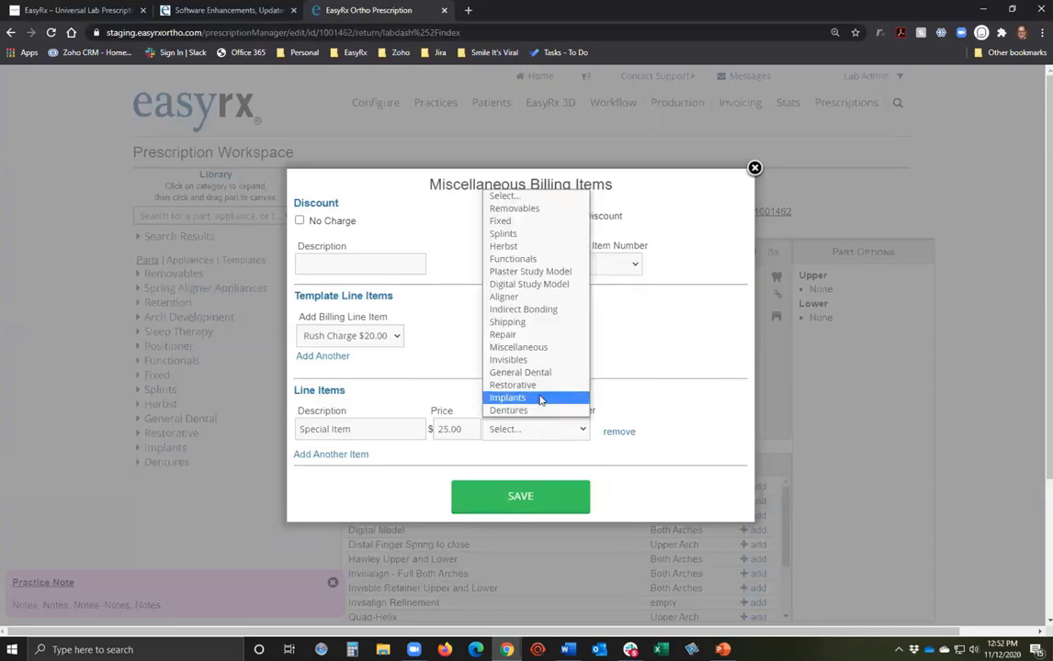
pyautogui.click(540, 360)
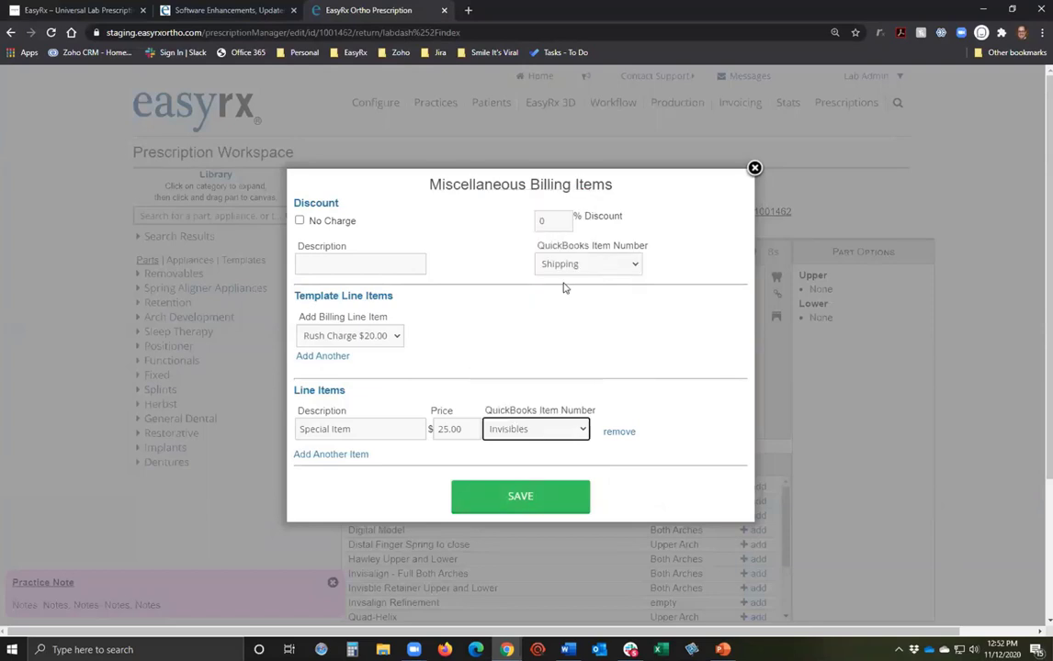
# Describe the discount as Special VIP Discount, set it to 5%, and save the billing items.
pyautogui.click(331, 265)
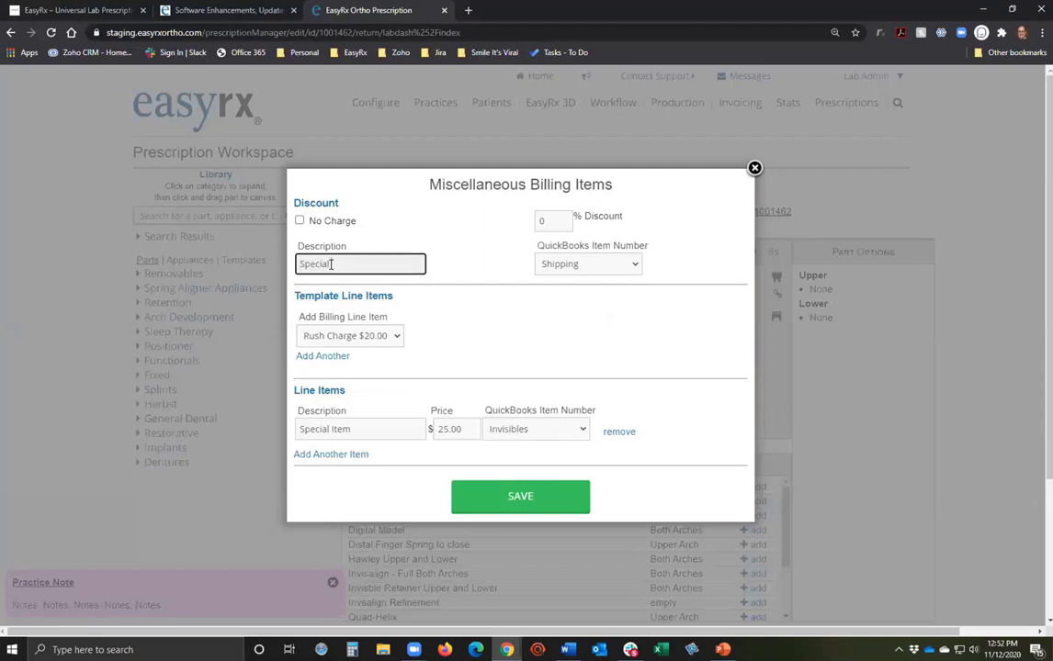
pyautogui.press('Tab')
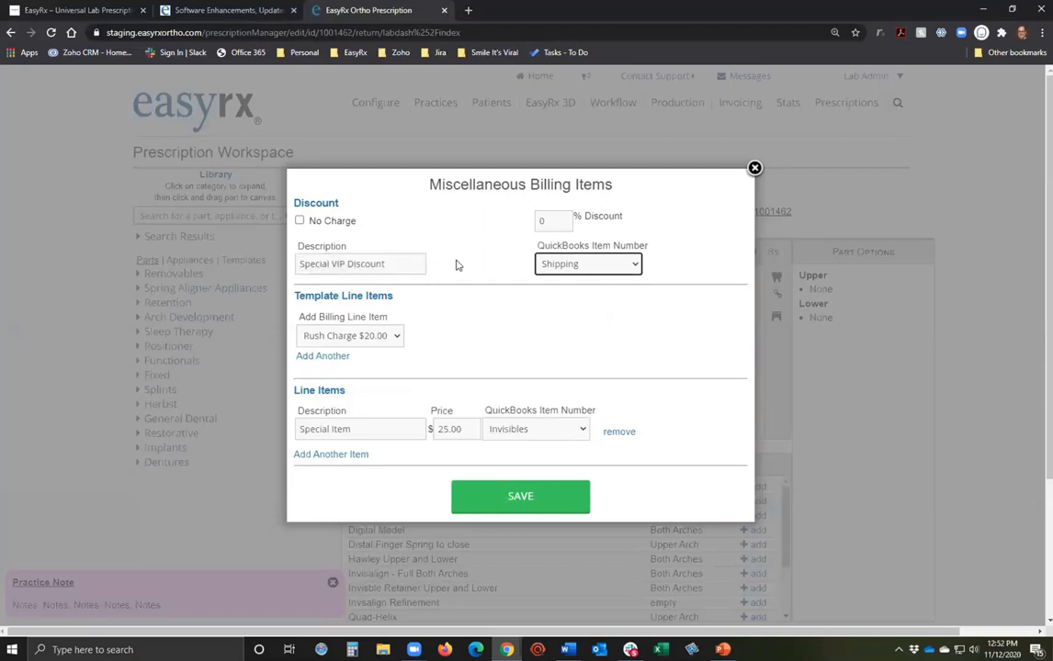
pyautogui.click(554, 221)
pyautogui.write('5')
pyautogui.press('Tab')
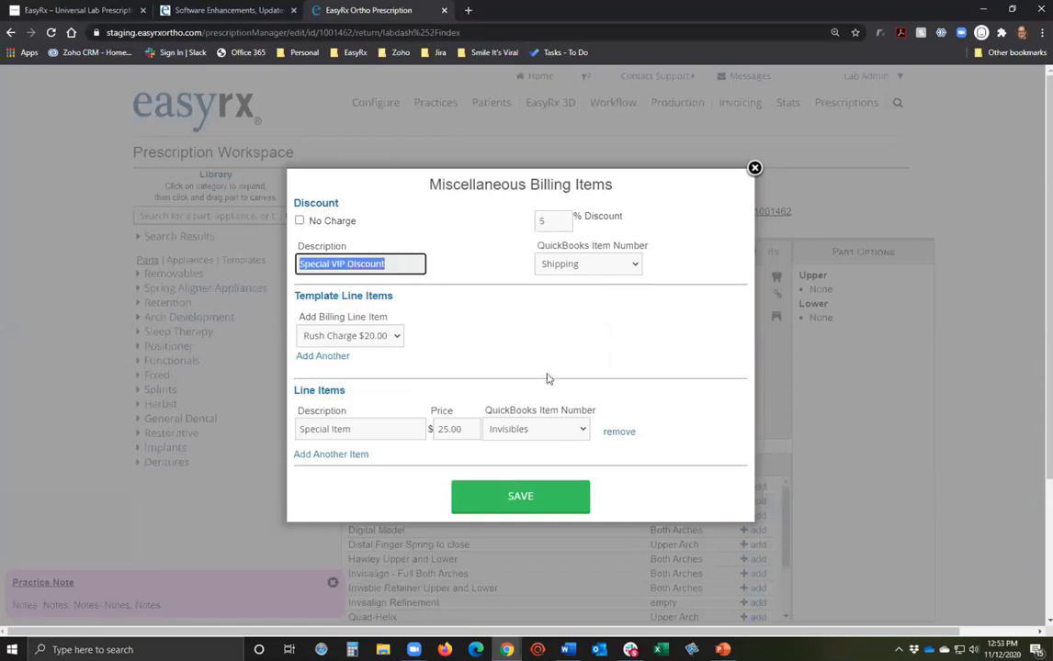
pyautogui.click(533, 504)
pyautogui.scroll(-3, 502, 531)
pyautogui.scroll(-3, 854, 444)
# Refresh prescription 1001462's standard price to $42.75, review its breakdown, and save the prescription.
pyautogui.scroll(6, 543, 512)
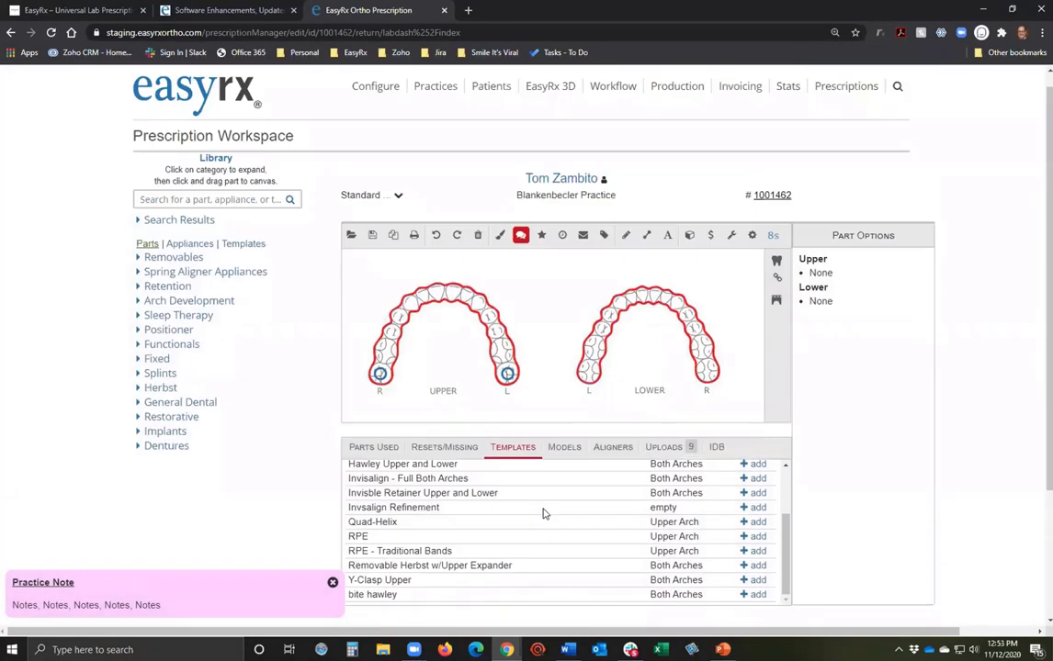
pyautogui.click(404, 213)
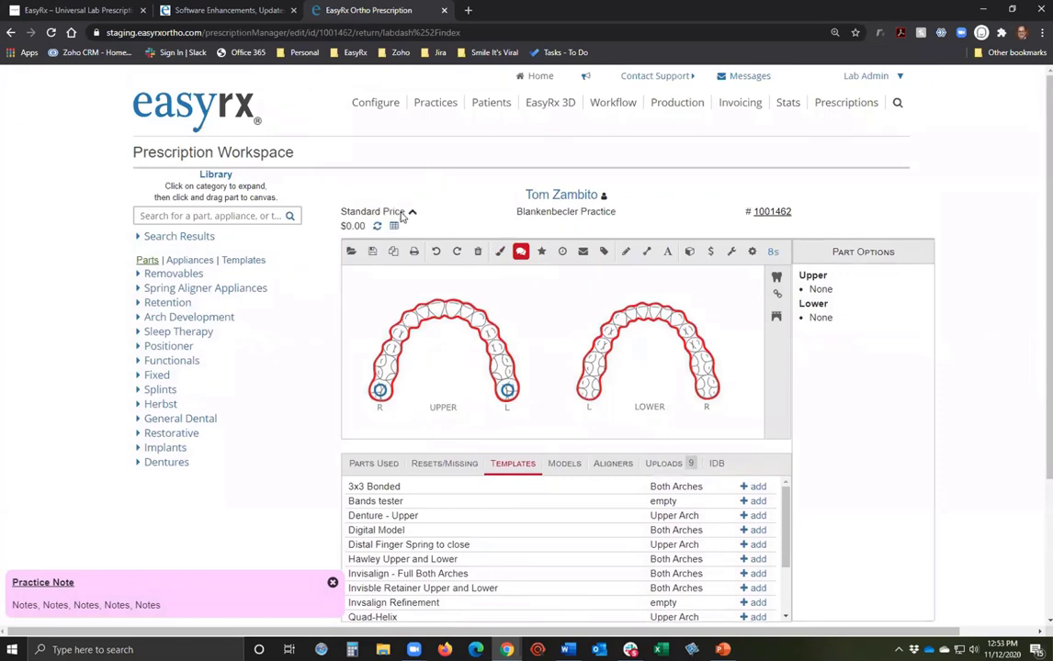
pyautogui.click(377, 226)
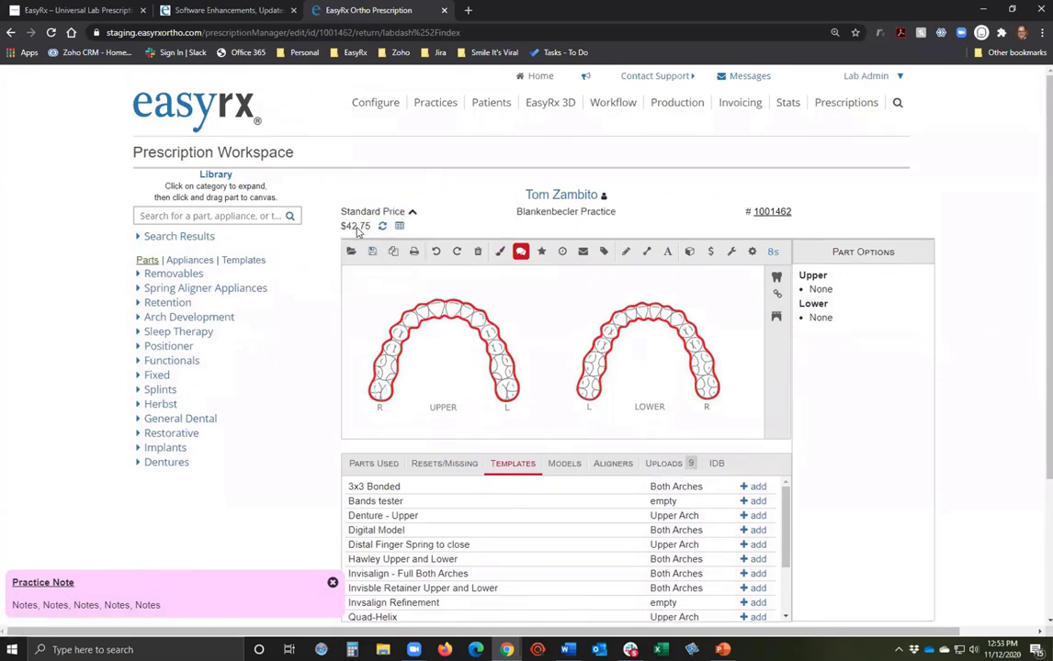
pyautogui.click(399, 228)
pyautogui.click(221, 112)
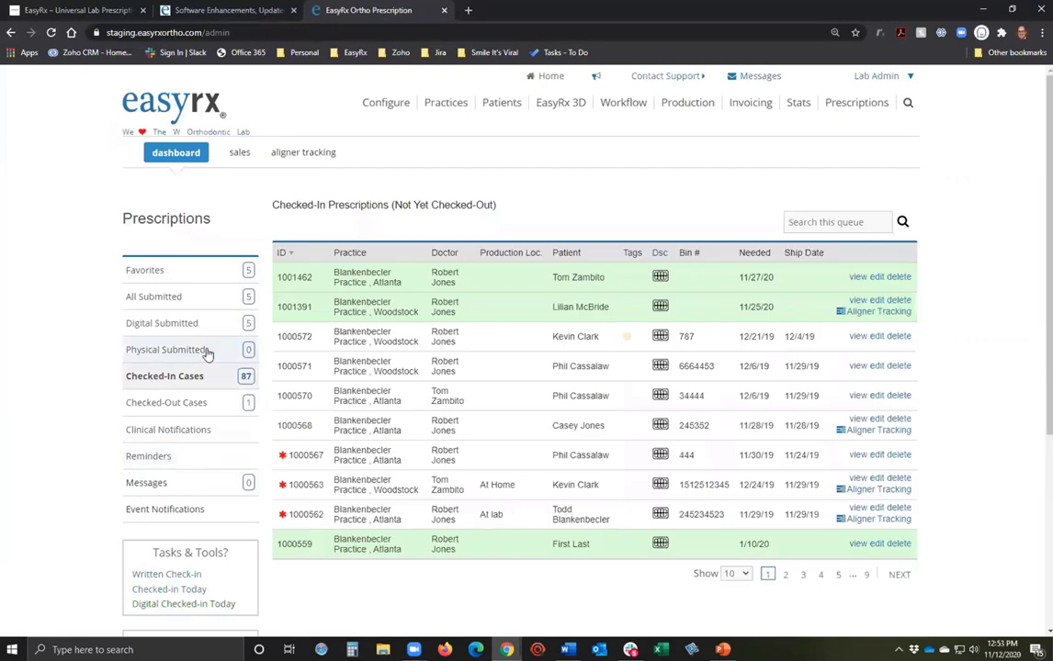
# Review prescription 1001462's billing items, including the 5% Special VIP Discount, and check it out.
pyautogui.click(855, 276)
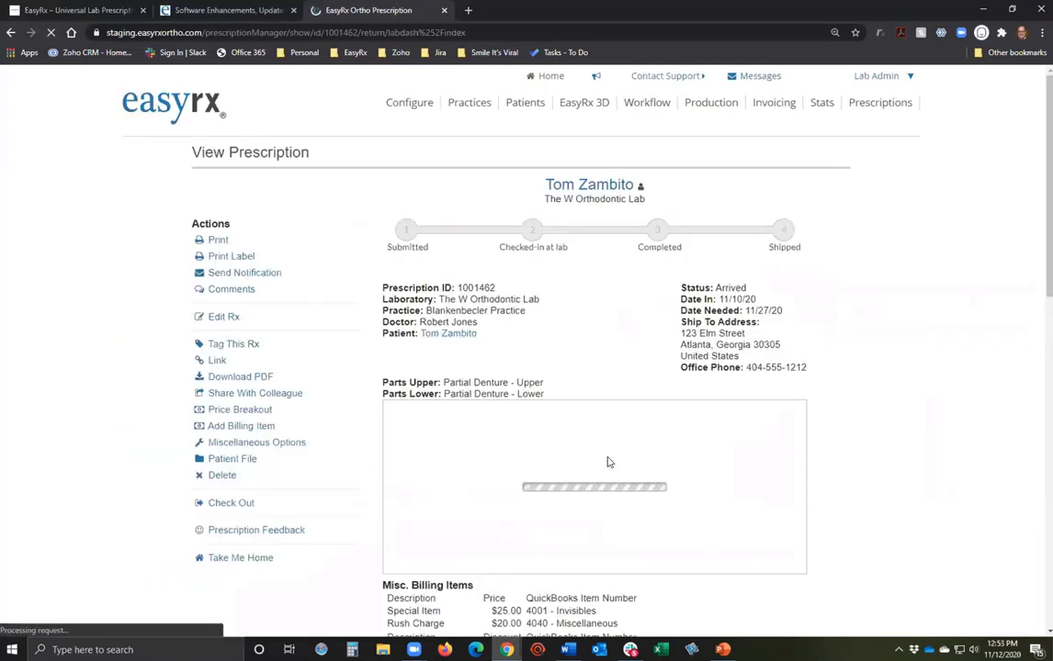
pyautogui.moveTo(246, 416)
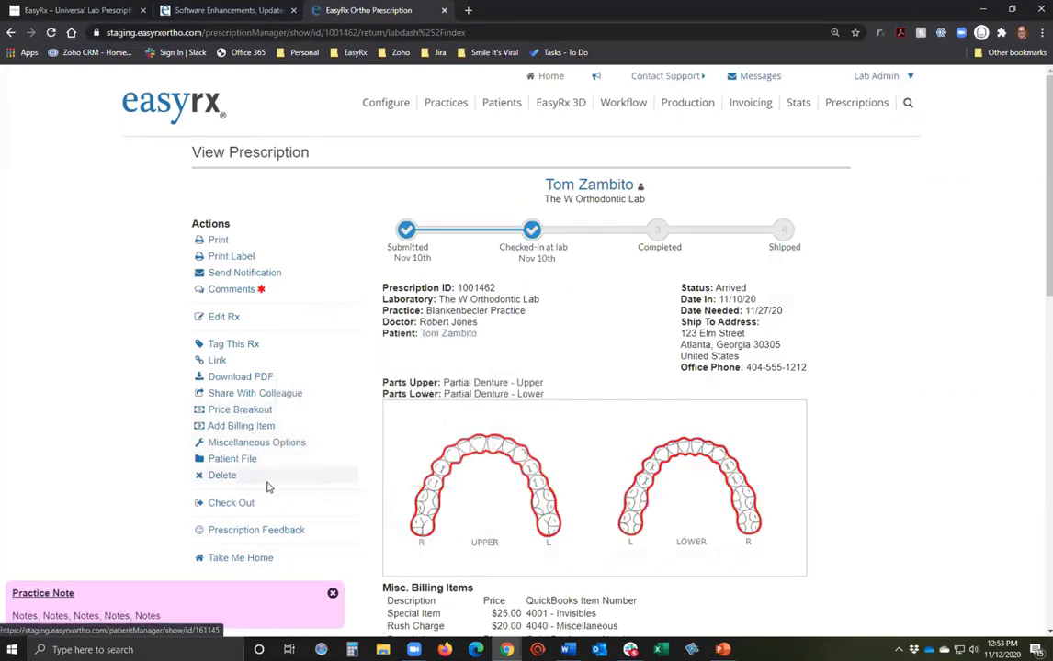
pyautogui.click(241, 441)
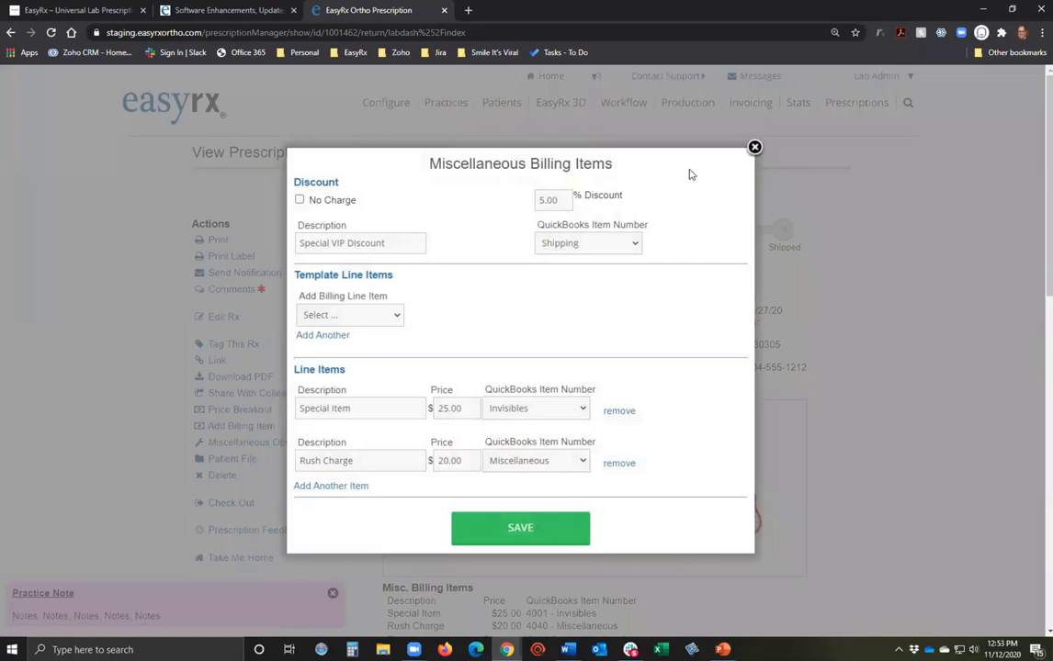
pyautogui.click(753, 148)
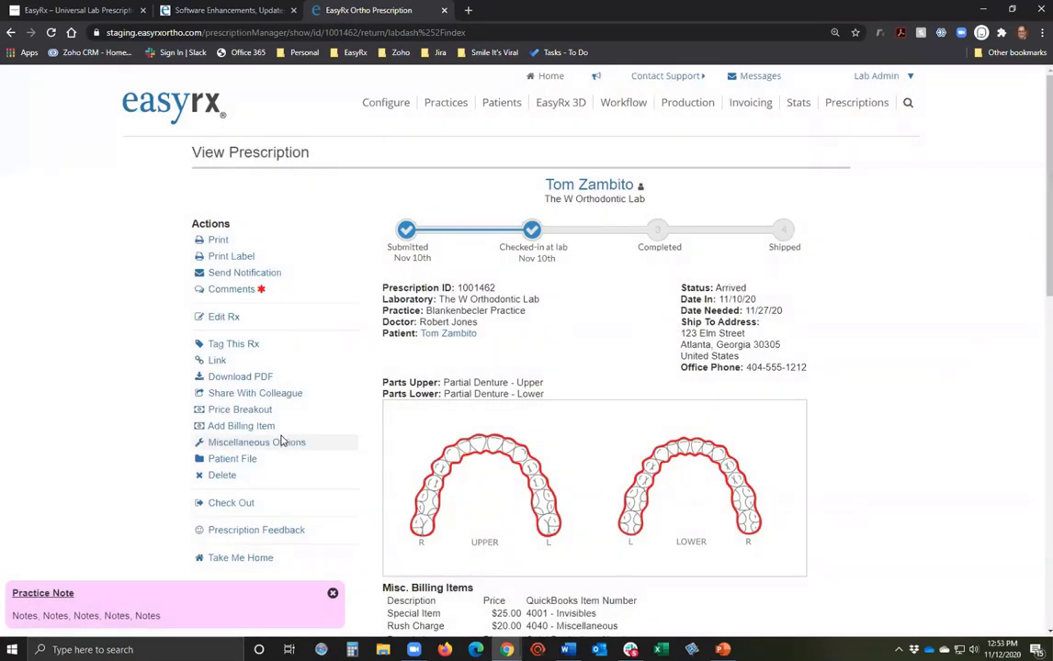
pyautogui.scroll(-3, 287, 439)
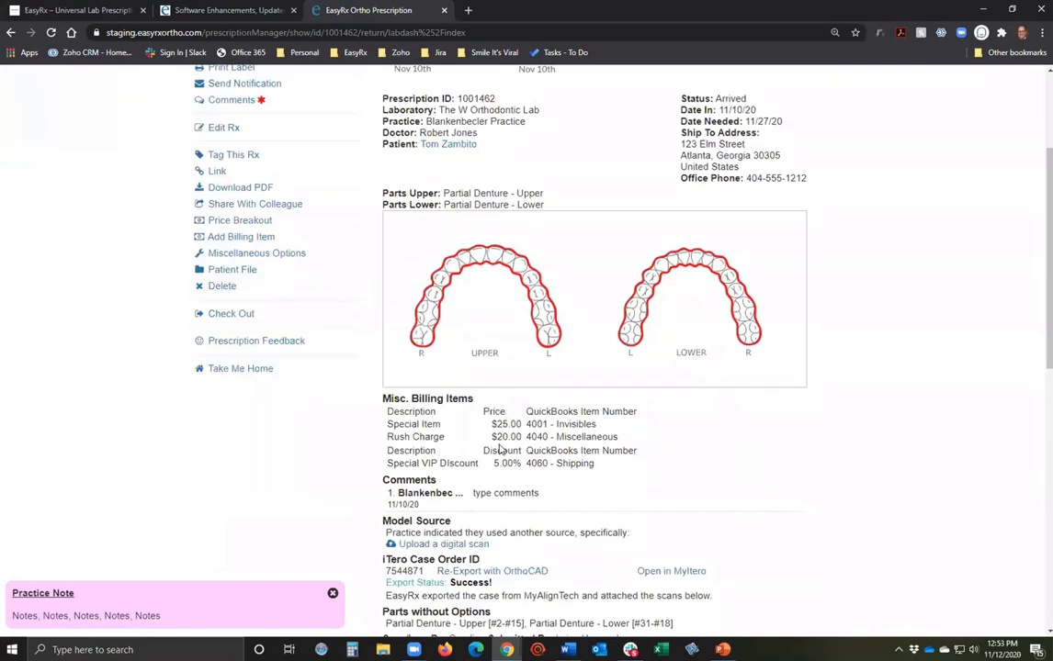
pyautogui.scroll(3, 280, 516)
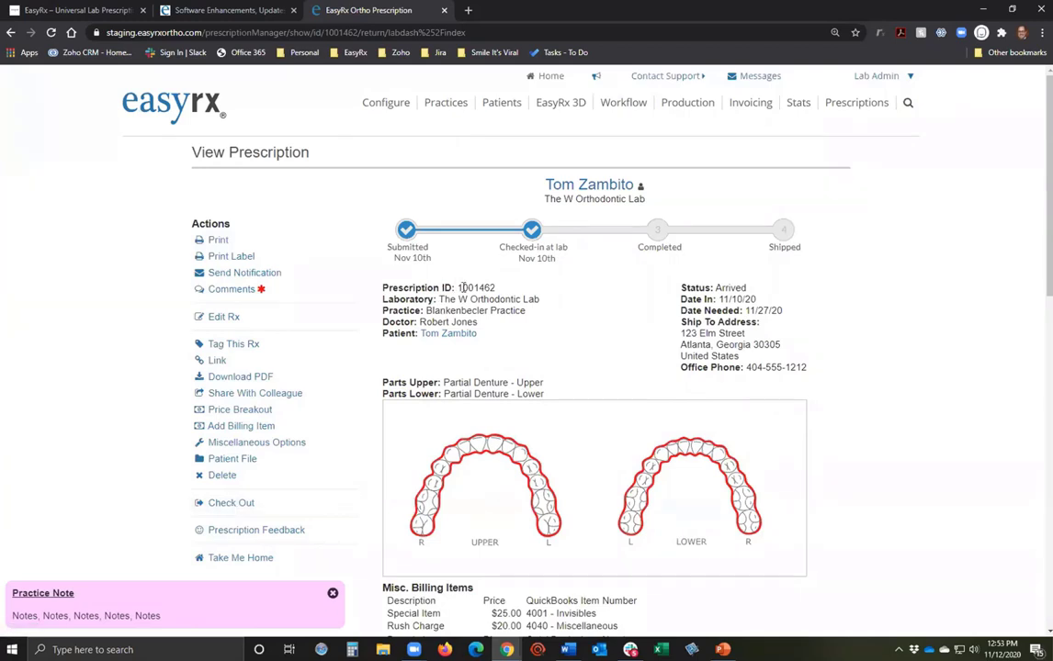
pyautogui.moveTo(459, 289); pyautogui.dragTo(499, 290)
pyautogui.click(234, 503)
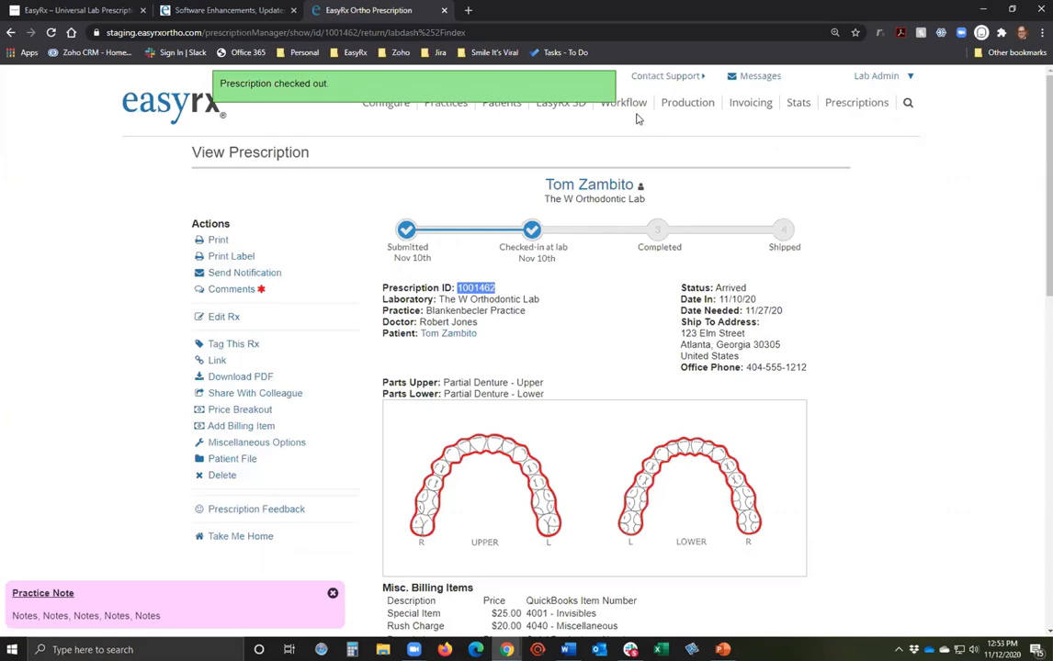
# Generate shipments and invoices for the checked-out prescription, then view today's invoices E31–E33.
pyautogui.moveTo(624, 106)
pyautogui.click(638, 187)
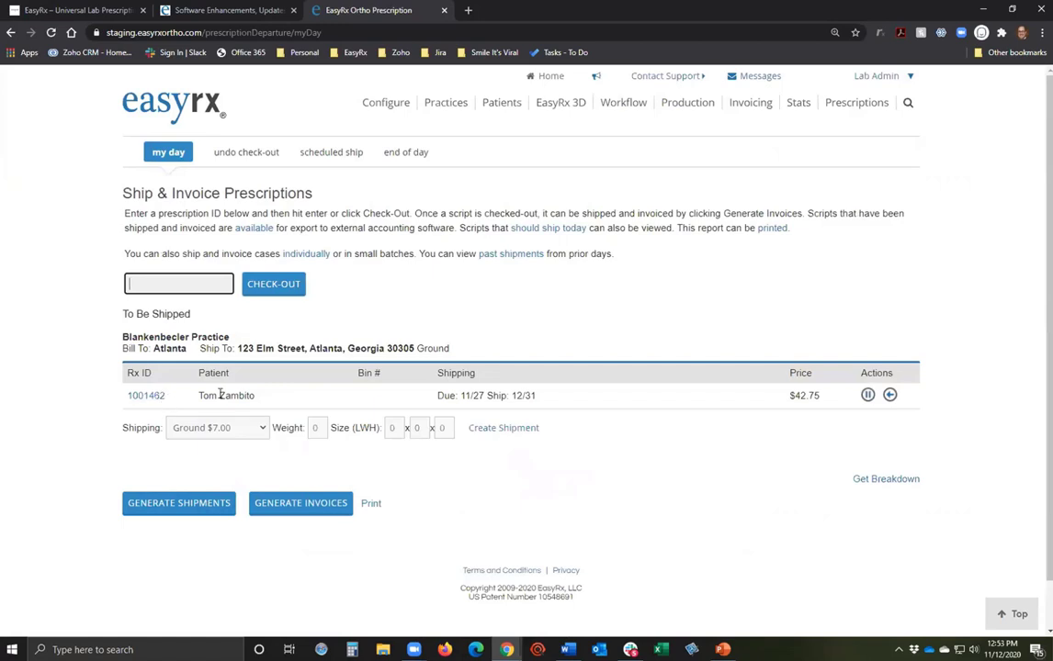
pyautogui.click(200, 505)
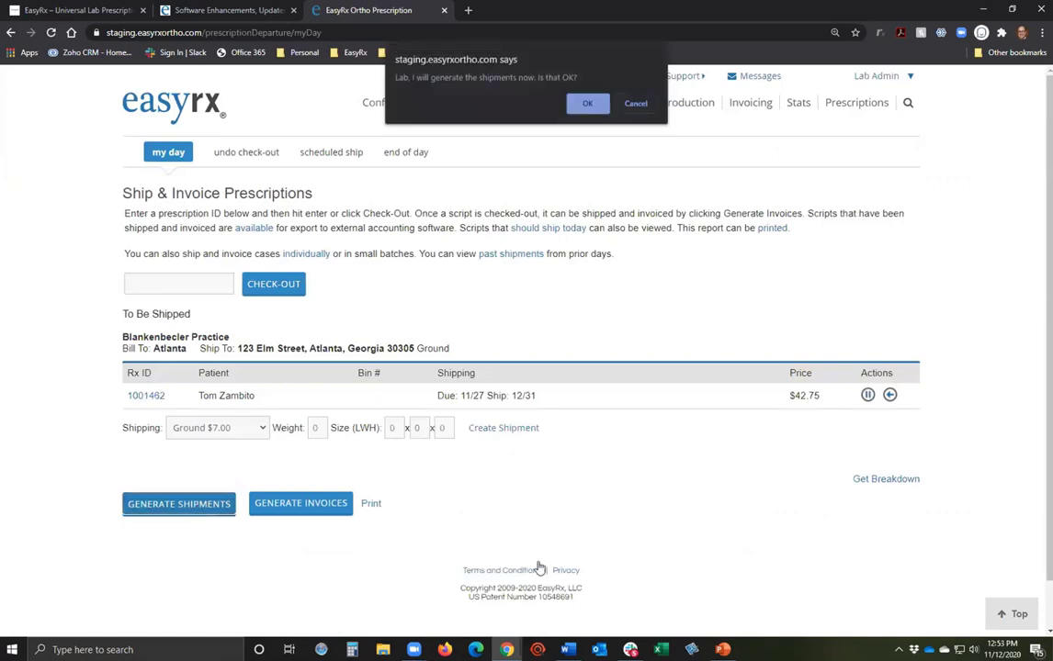
pyautogui.click(586, 104)
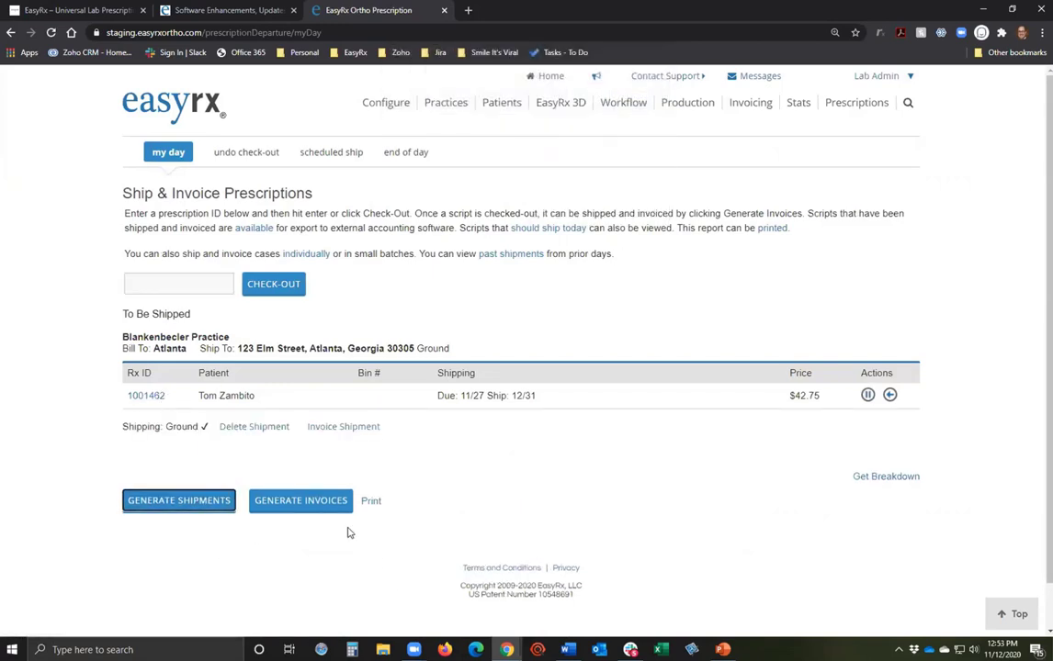
pyautogui.click(323, 503)
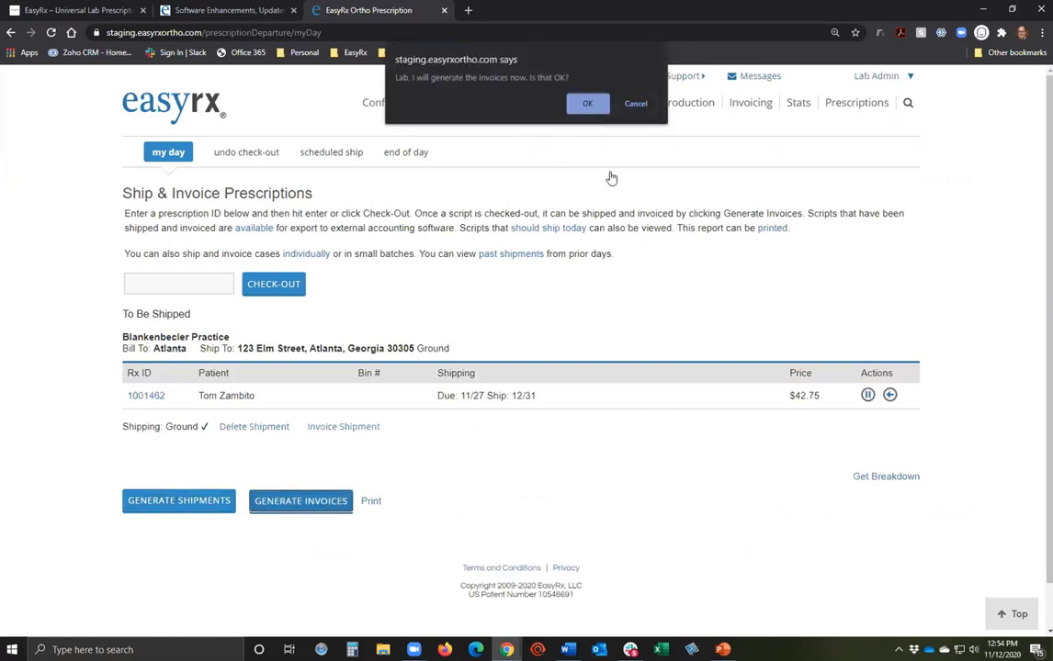
pyautogui.click(587, 102)
pyautogui.click(754, 103)
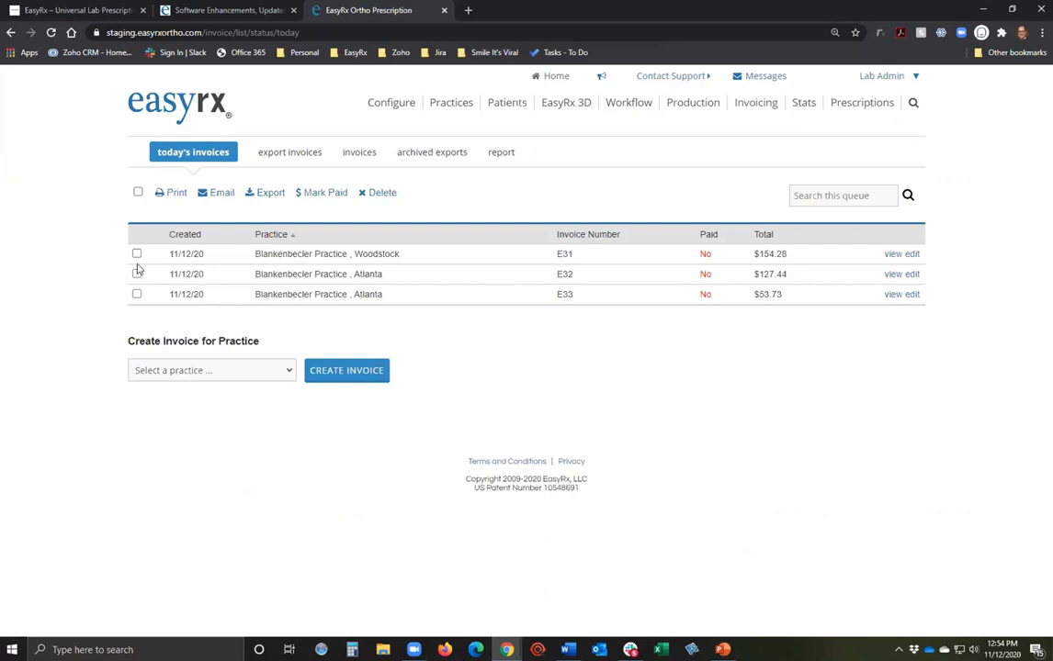
# Review the full invoice list, then go to the End of Day shipping page.
pyautogui.click(357, 153)
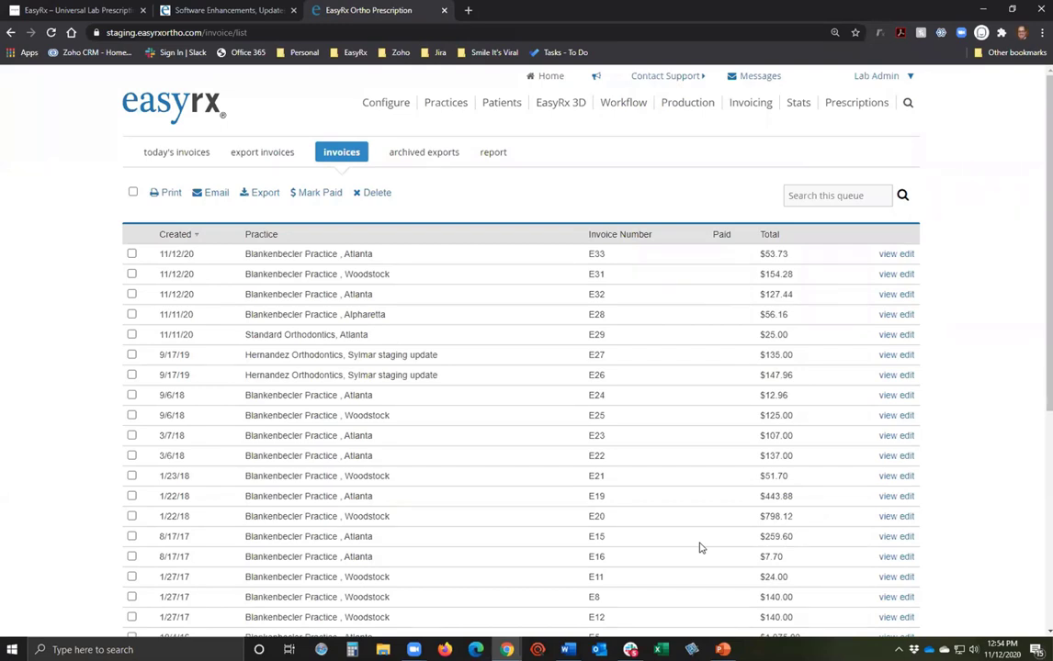
pyautogui.moveTo(623, 102)
pyautogui.click(616, 183)
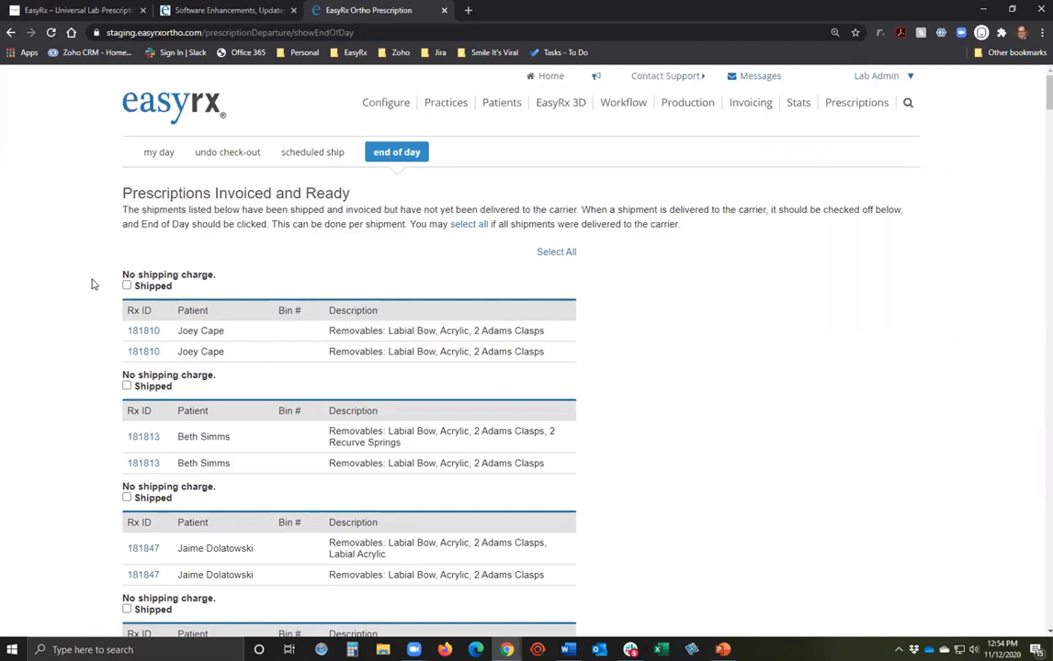
# Mark the delivered shipments as shipped and save the end of day.
pyautogui.click(127, 285)
pyautogui.click(127, 386)
pyautogui.click(126, 498)
pyautogui.scroll(-2, 128, 492)
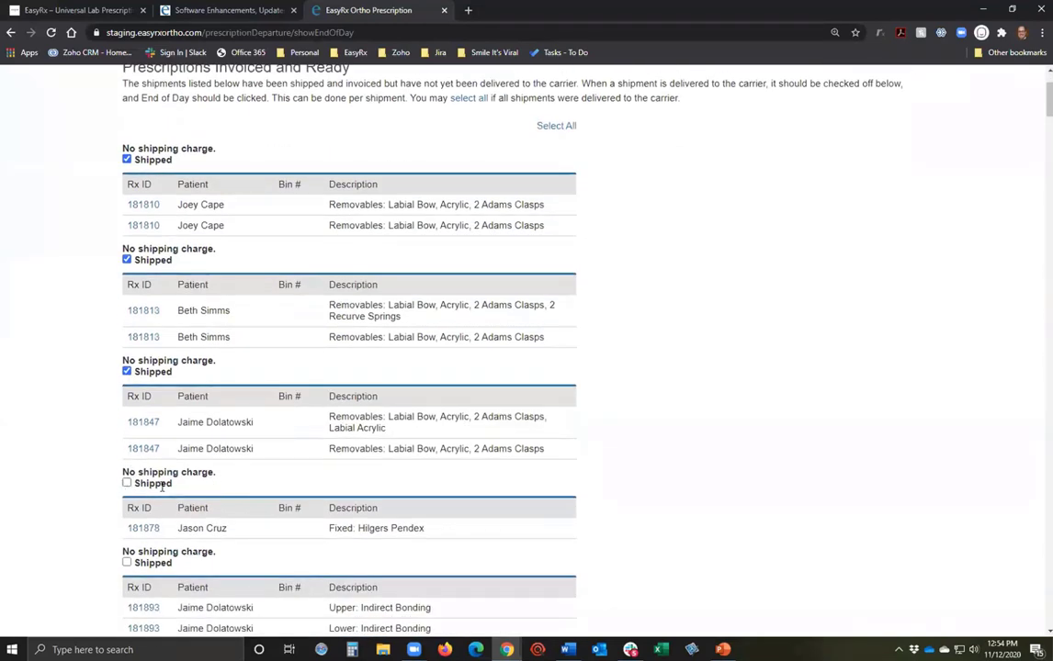
pyautogui.click(127, 483)
pyautogui.scroll(2, 451, 501)
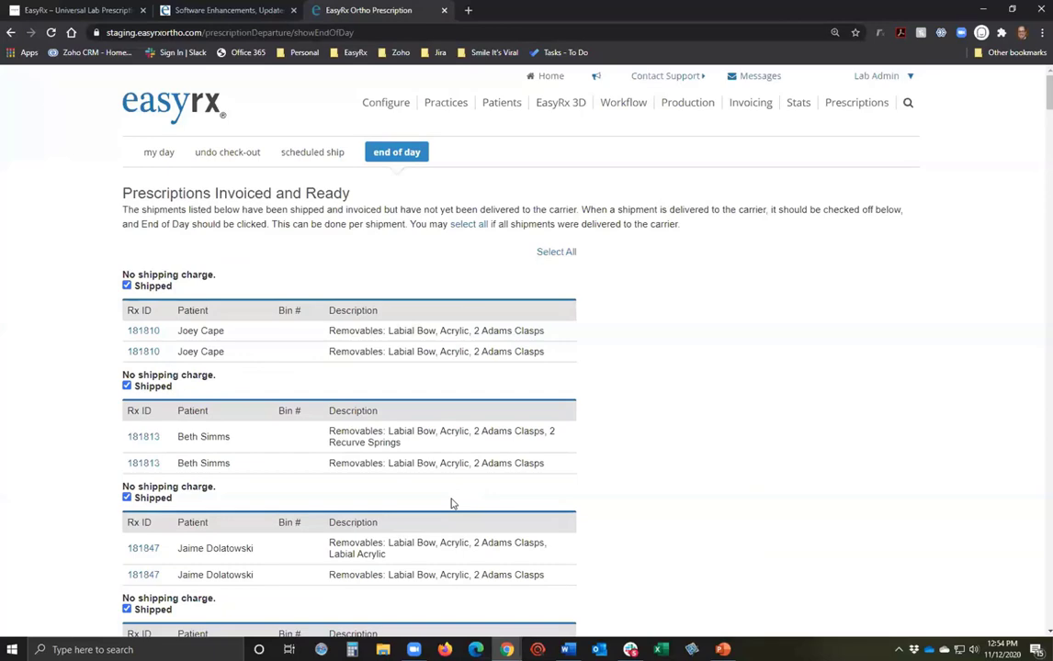
pyautogui.scroll(-4, 451, 503)
pyautogui.click(127, 538)
pyautogui.scroll(5, 388, 554)
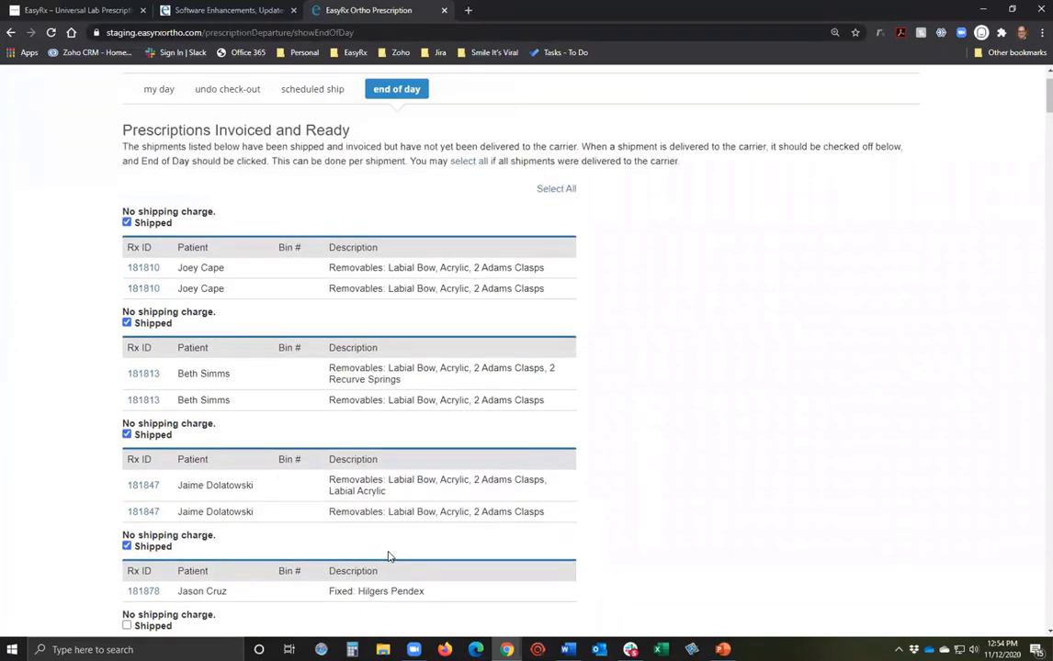
pyautogui.scroll(-7, 386, 314)
pyautogui.scroll(-20, 386, 314)
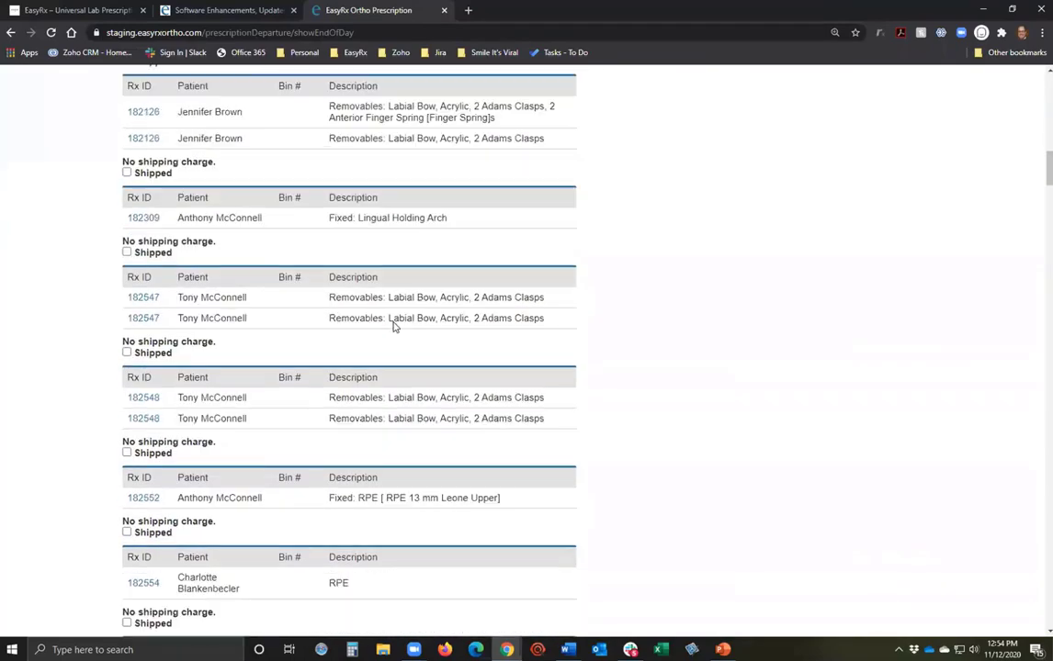
pyautogui.scroll(-20, 484, 397)
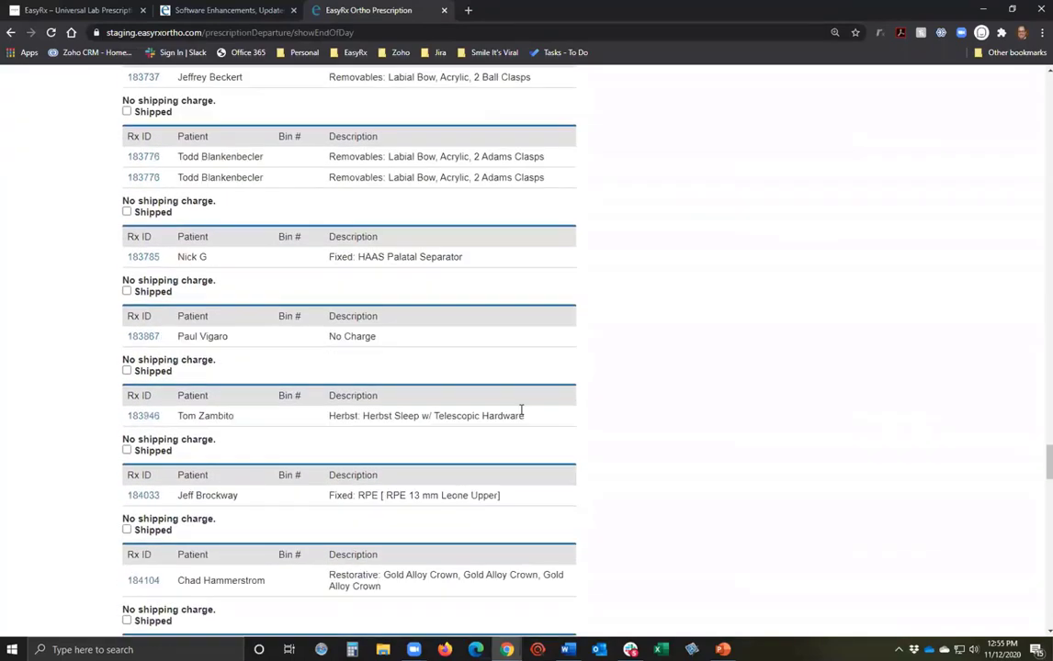
pyautogui.click(337, 456)
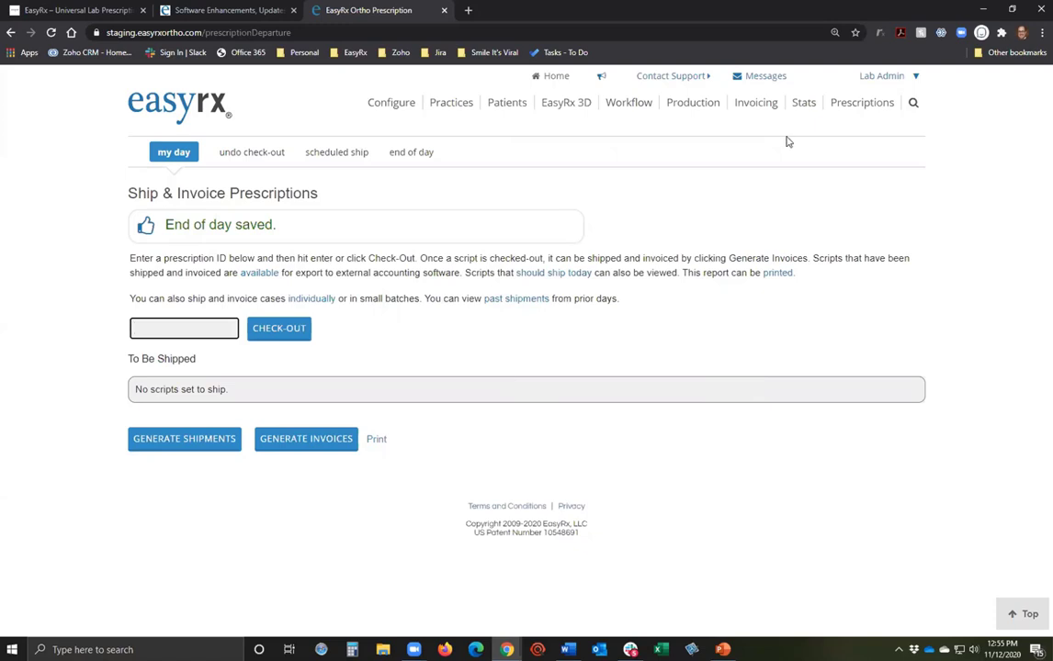
# Sign out of the lab admin, sign in with the saved practice account, and show its invoices.
pyautogui.click(885, 77)
pyautogui.click(903, 351)
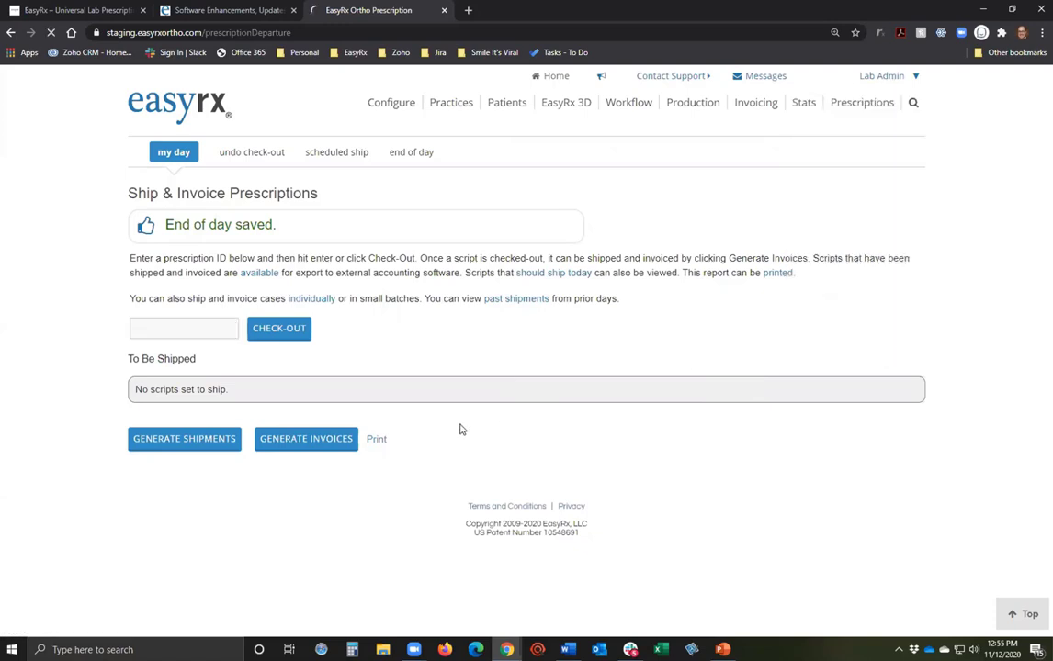
pyautogui.click(557, 292)
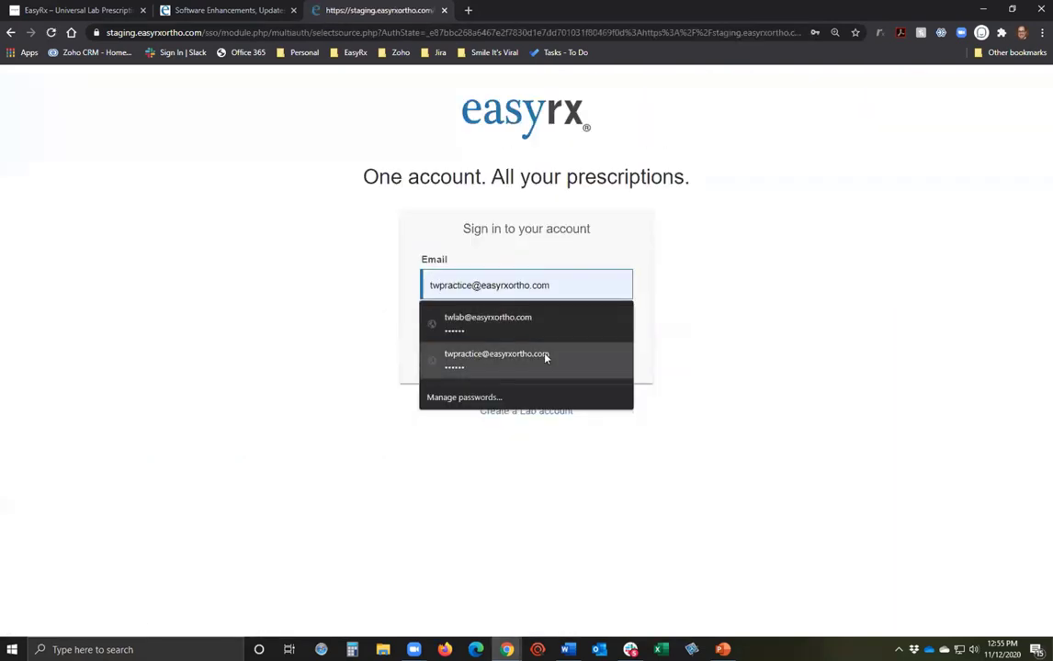
pyautogui.click(545, 357)
pyautogui.click(522, 342)
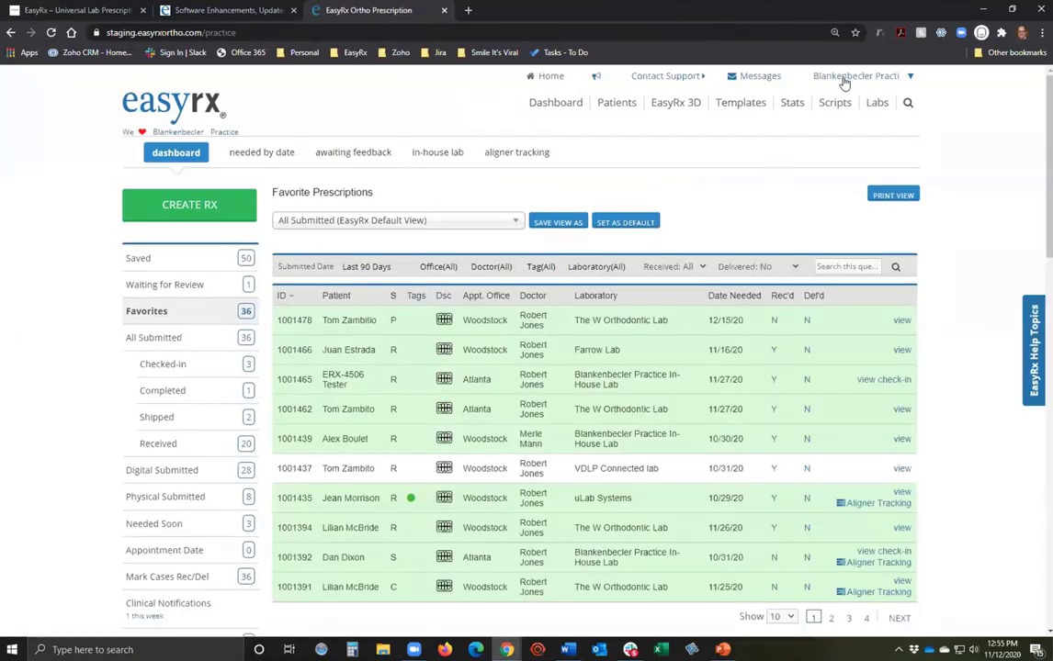
pyautogui.moveTo(845, 82)
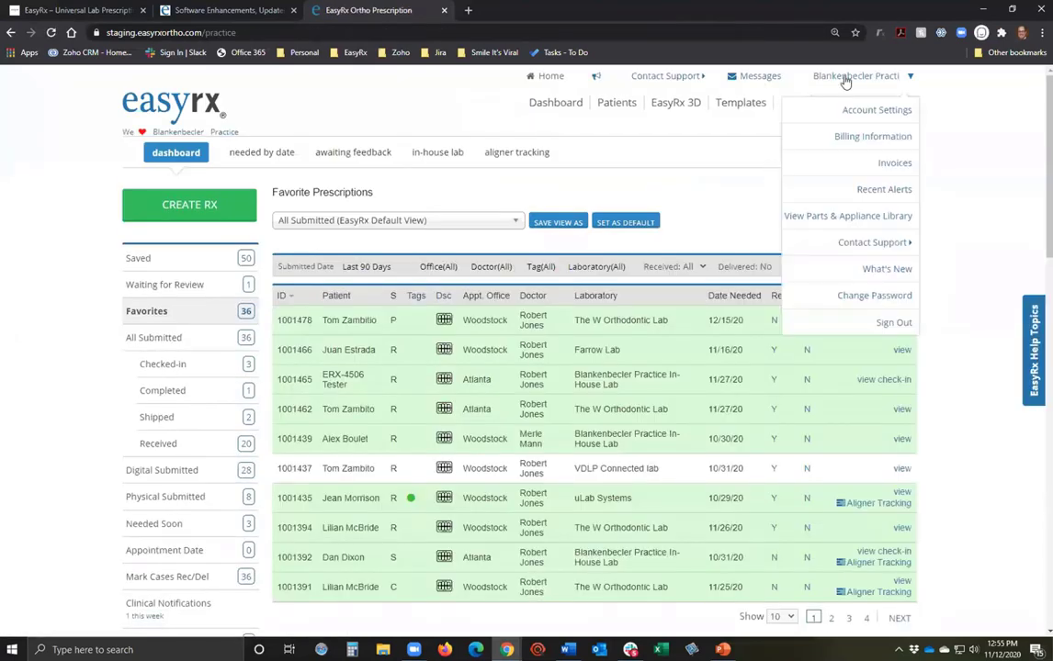
pyautogui.click(868, 162)
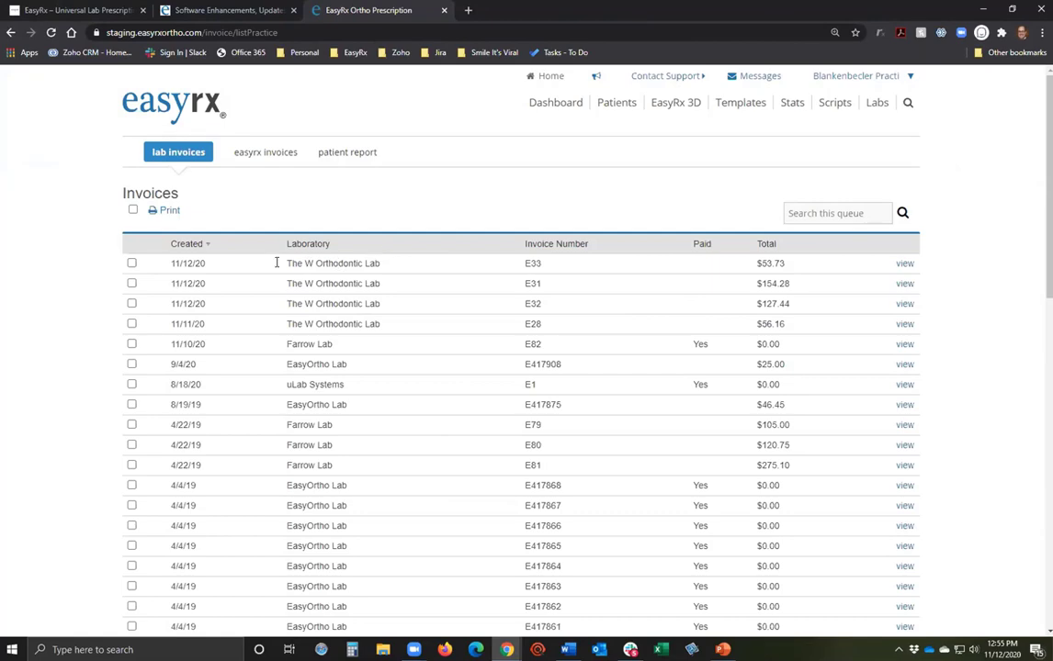
pyautogui.click(908, 267)
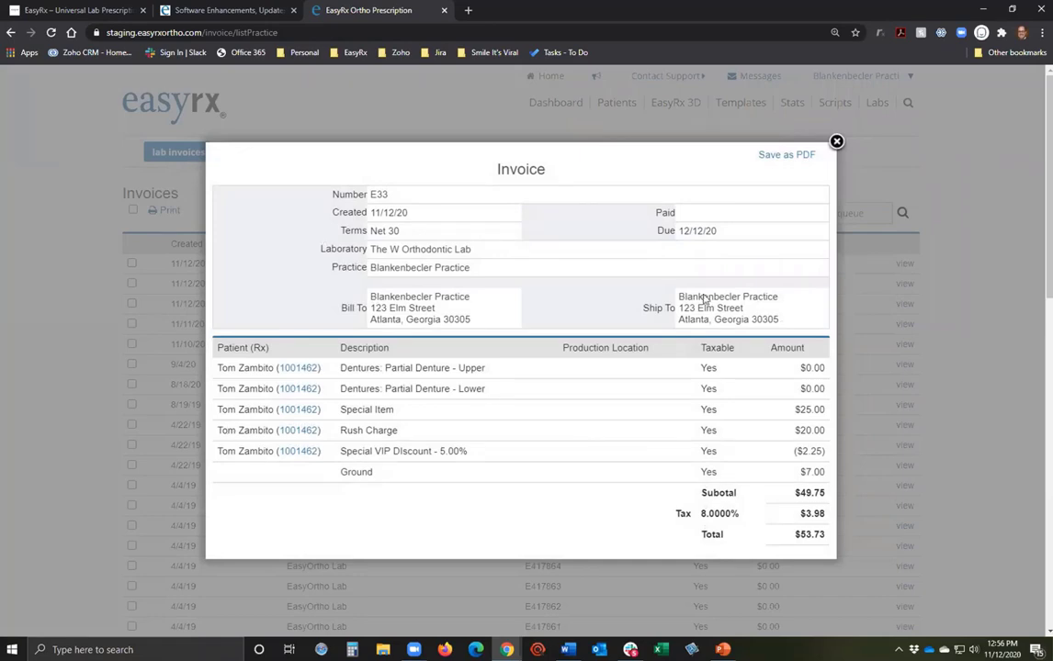
pyautogui.click(835, 142)
pyautogui.click(903, 288)
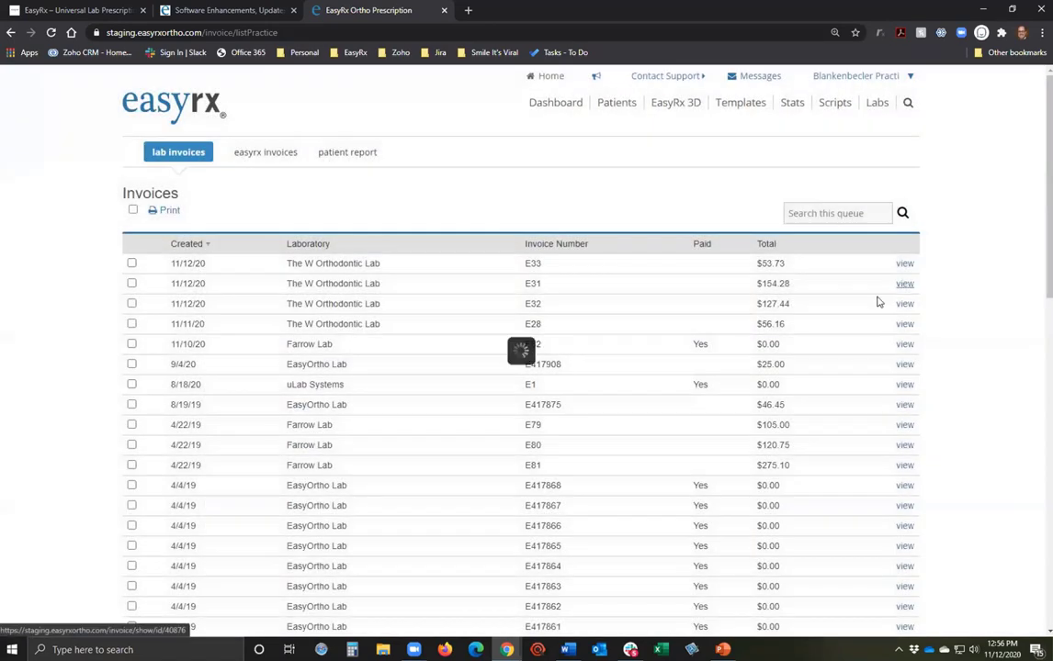
pyautogui.scroll(-5, 475, 477)
pyautogui.scroll(3, 476, 477)
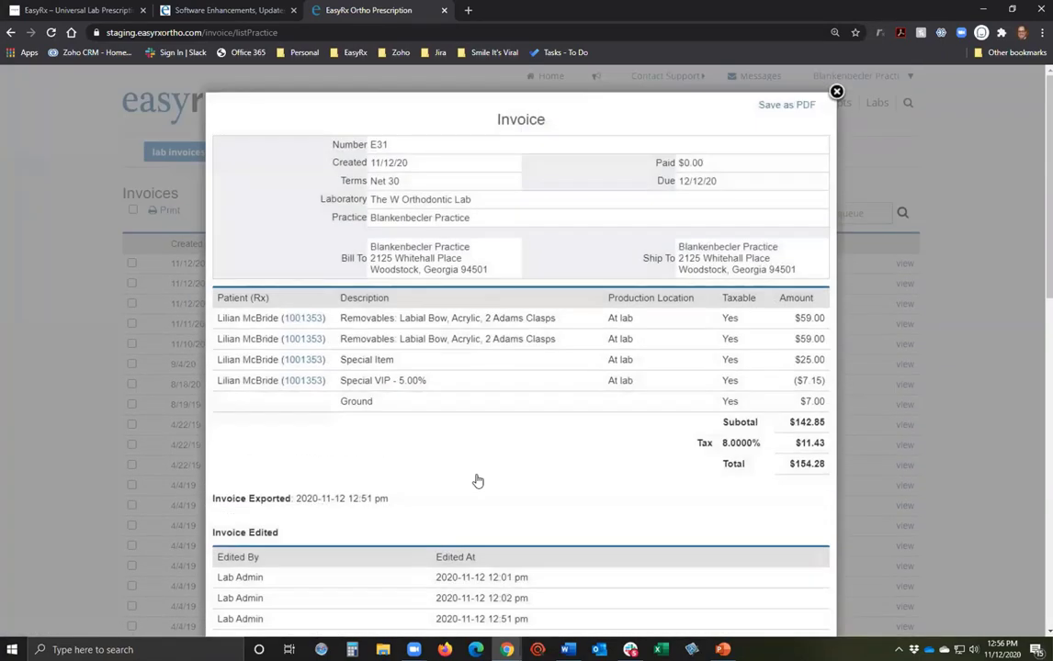
pyautogui.click(836, 92)
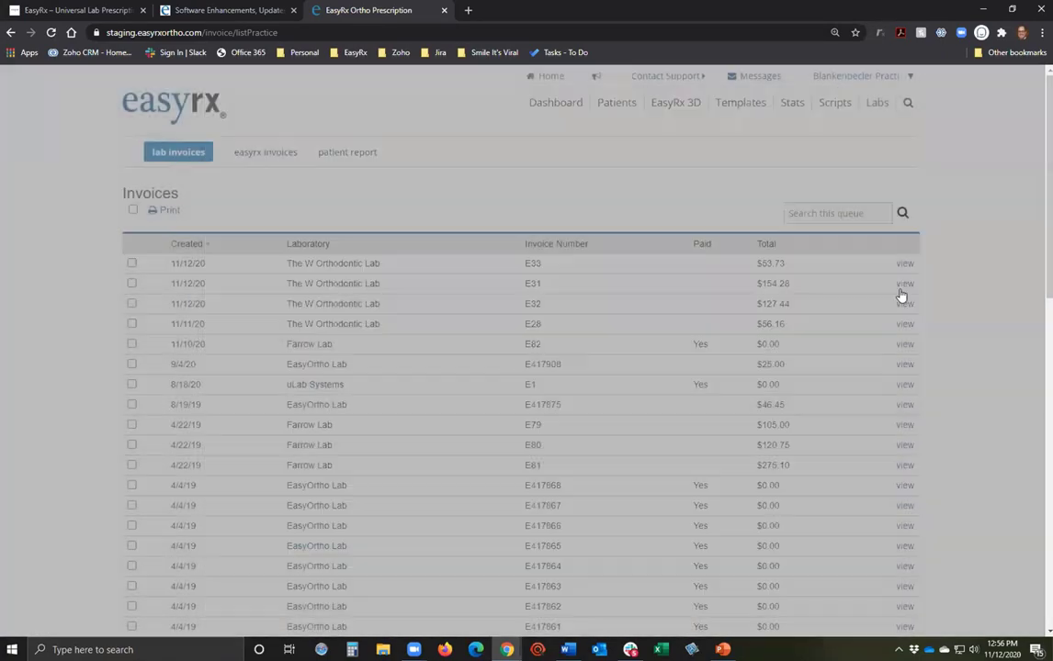
pyautogui.click(903, 304)
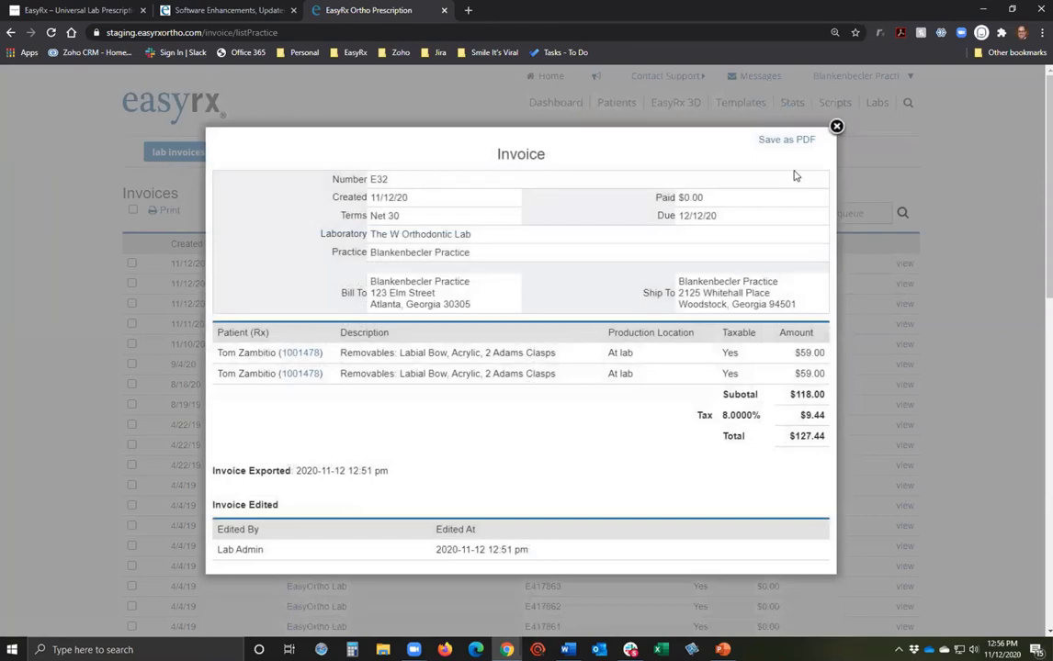
pyautogui.click(836, 126)
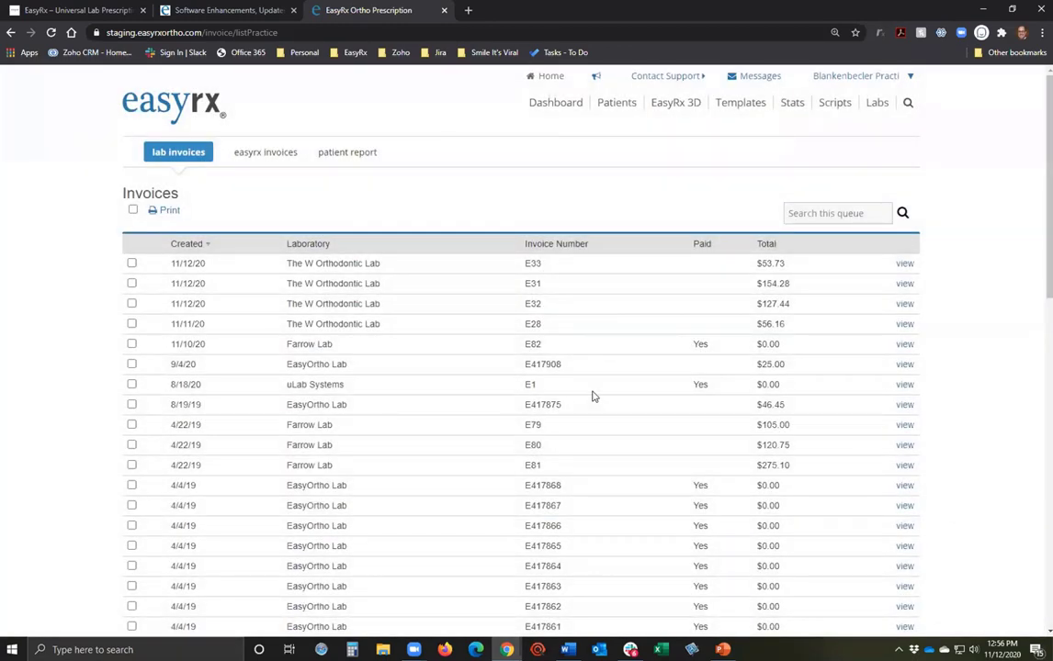
pyautogui.click(835, 77)
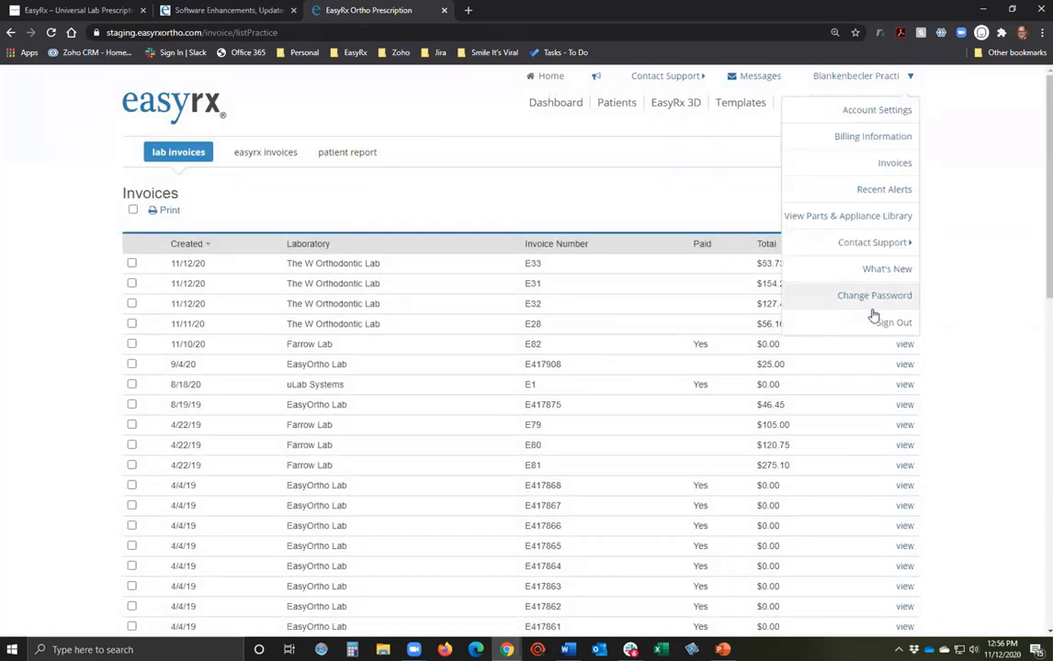
# Sign out of the practice and log in with the saved lab account and its password.
pyautogui.click(879, 323)
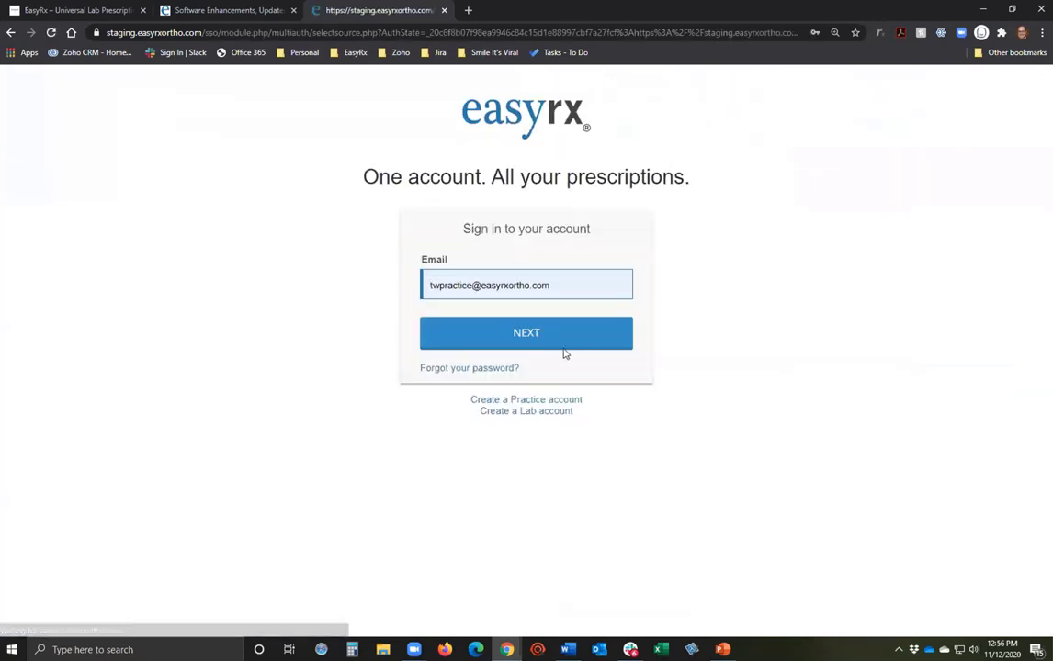
pyautogui.click(575, 291)
pyautogui.write('tw')
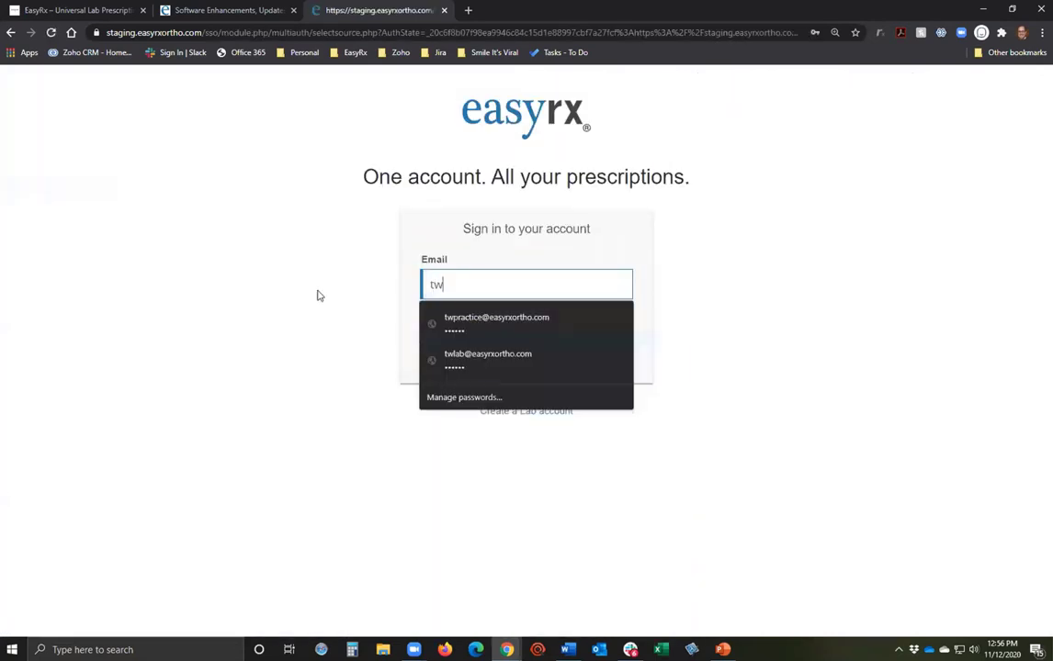
pyautogui.click(557, 368)
pyautogui.click(526, 334)
pyautogui.write('******')
pyautogui.press('Return')
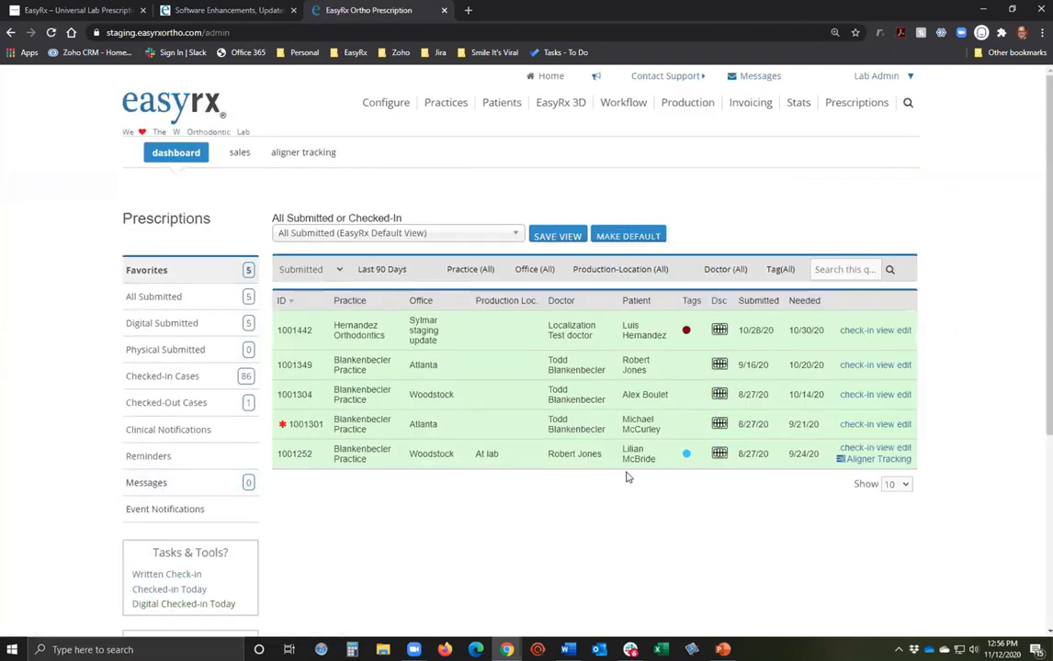
# From Checked-Out Cases and Favorites, open prescription 1001349 submitted 9/16/20 and review it.
pyautogui.click(194, 404)
pyautogui.click(147, 270)
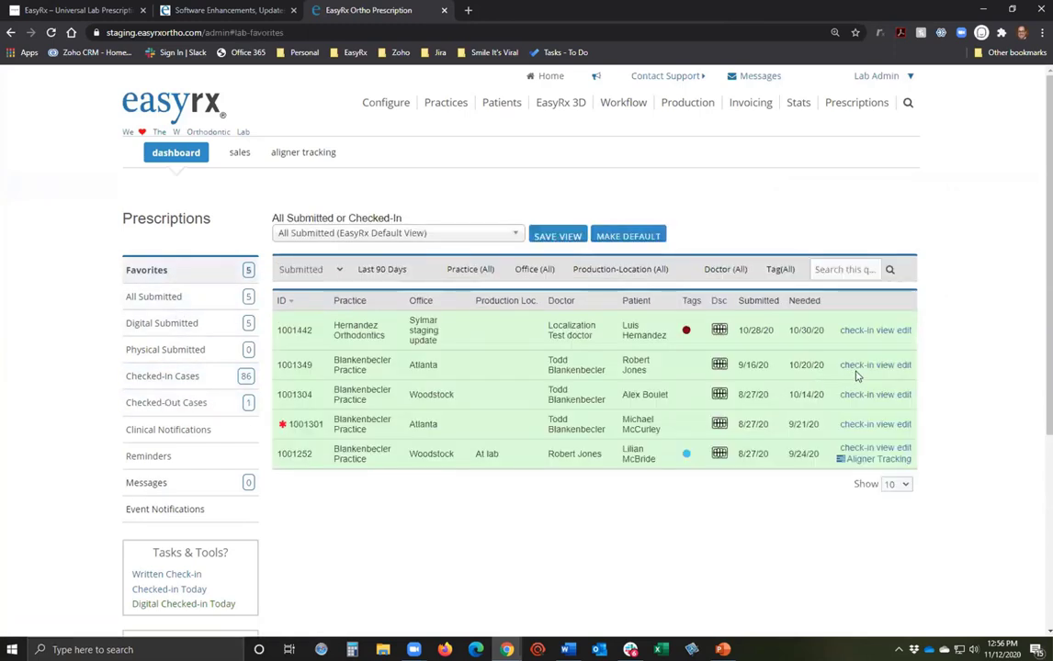
pyautogui.click(883, 366)
pyautogui.scroll(-5, 571, 478)
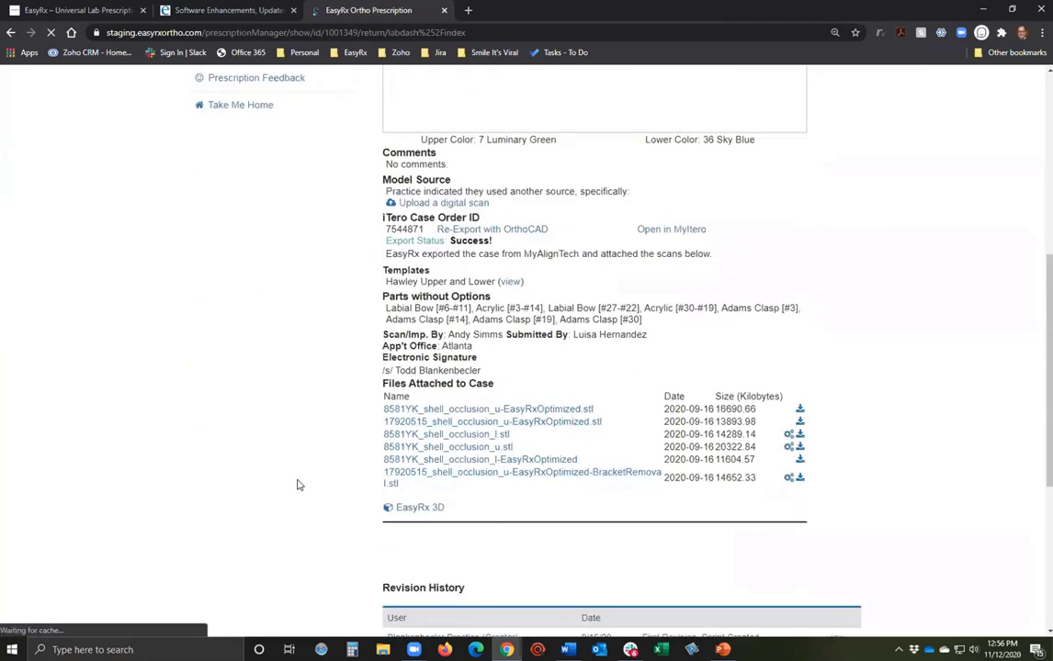
pyautogui.scroll(5, 298, 484)
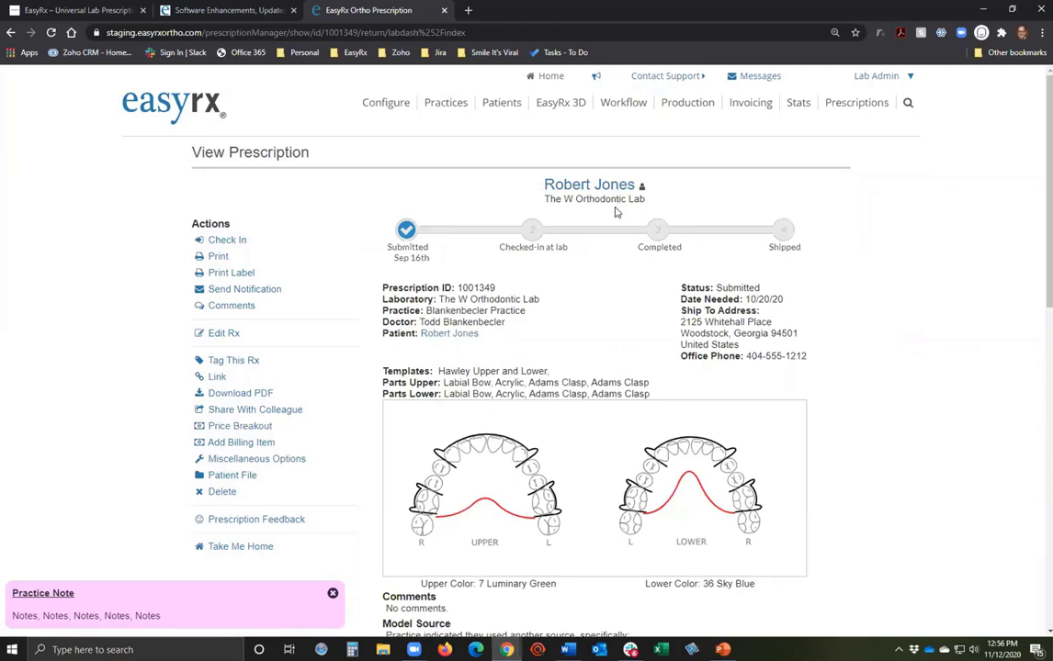
pyautogui.scroll(-2, 353, 291)
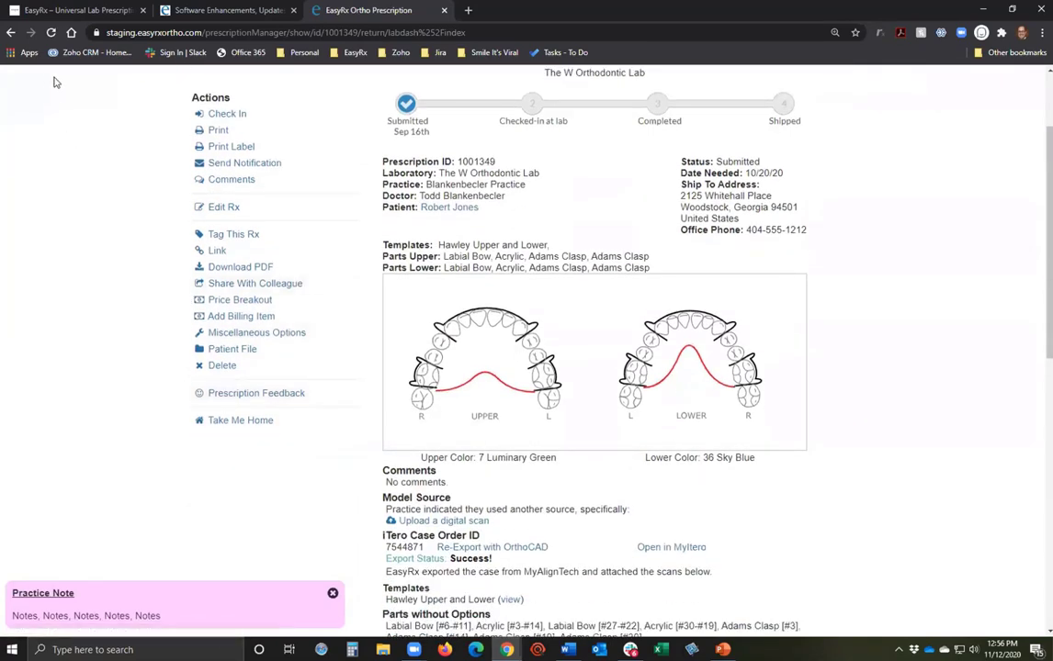
pyautogui.scroll(2, 64, 165)
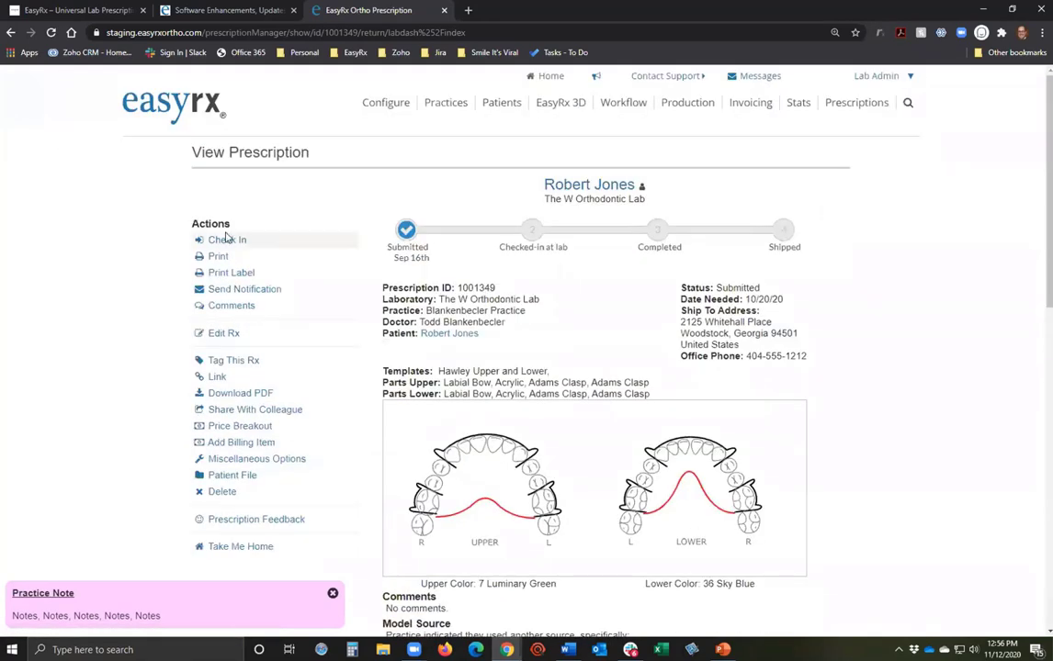
# Check in the Hawley prescription with bin 3451345 and estimated ship date 12/22/20.
pyautogui.click(227, 239)
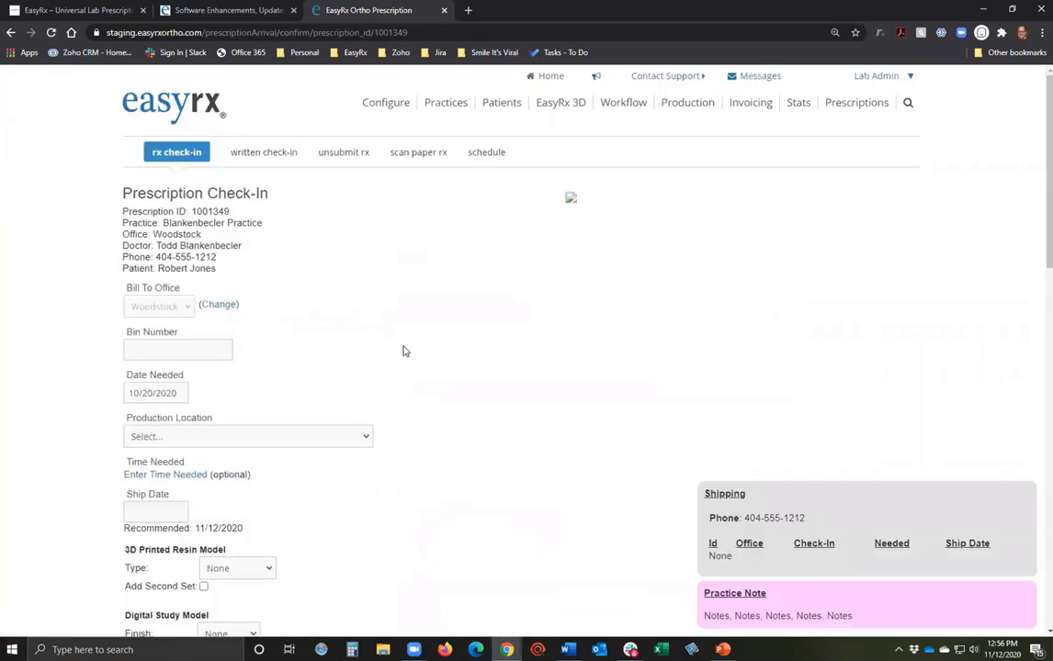
pyautogui.scroll(-2, 178, 315)
pyautogui.click(153, 222)
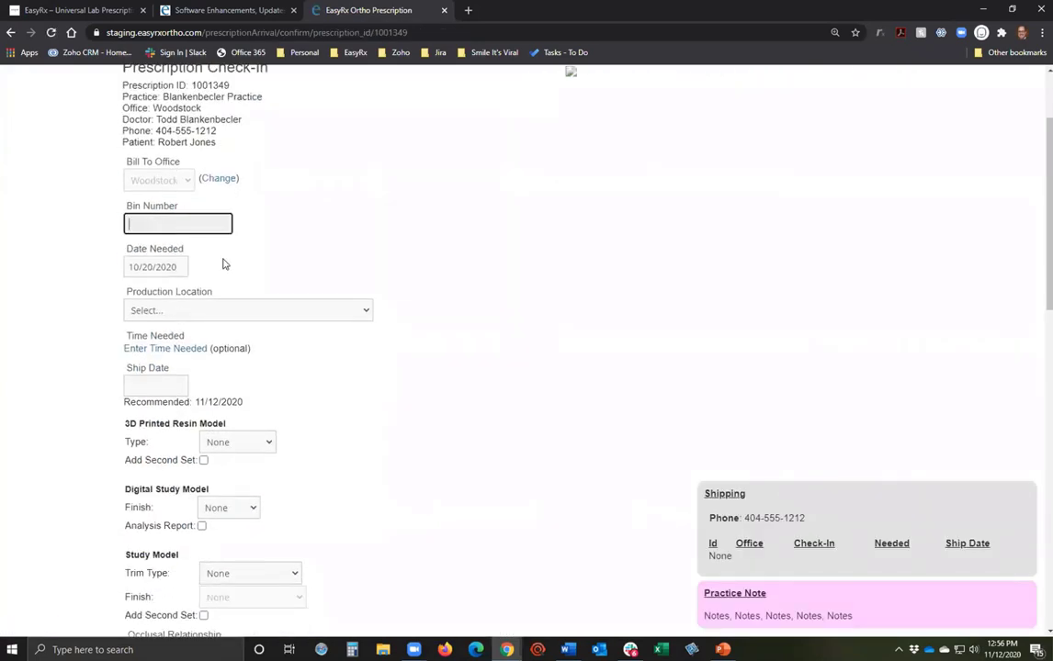
pyautogui.write('3451345')
pyautogui.click(156, 382)
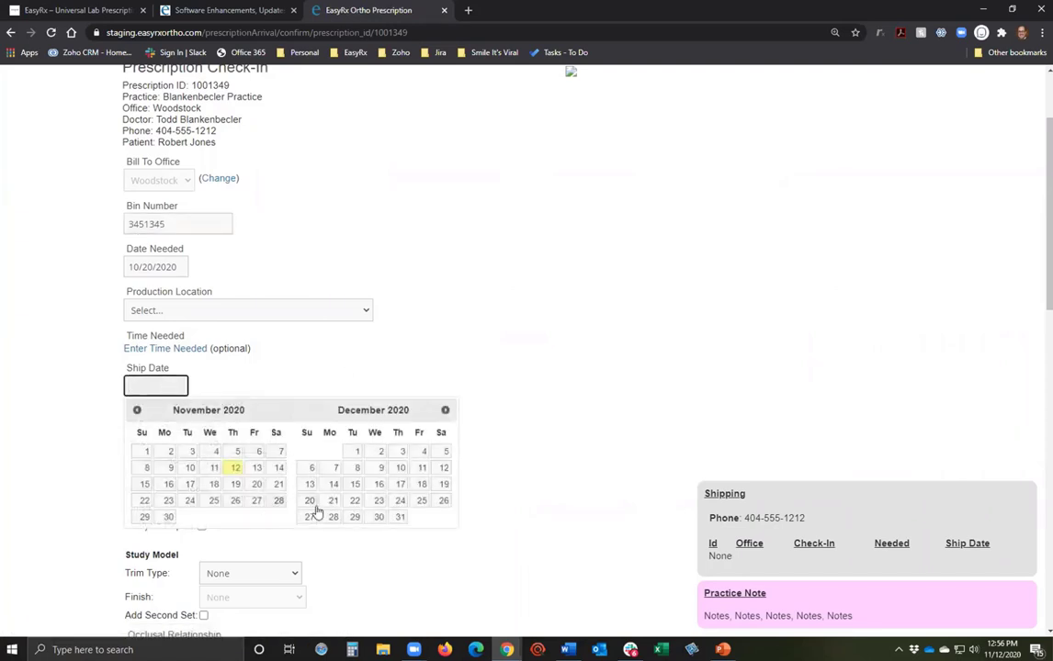
pyautogui.click(355, 501)
pyautogui.scroll(-3, 442, 439)
pyautogui.scroll(4, 441, 432)
pyautogui.scroll(1, 441, 433)
pyautogui.scroll(-15, 441, 433)
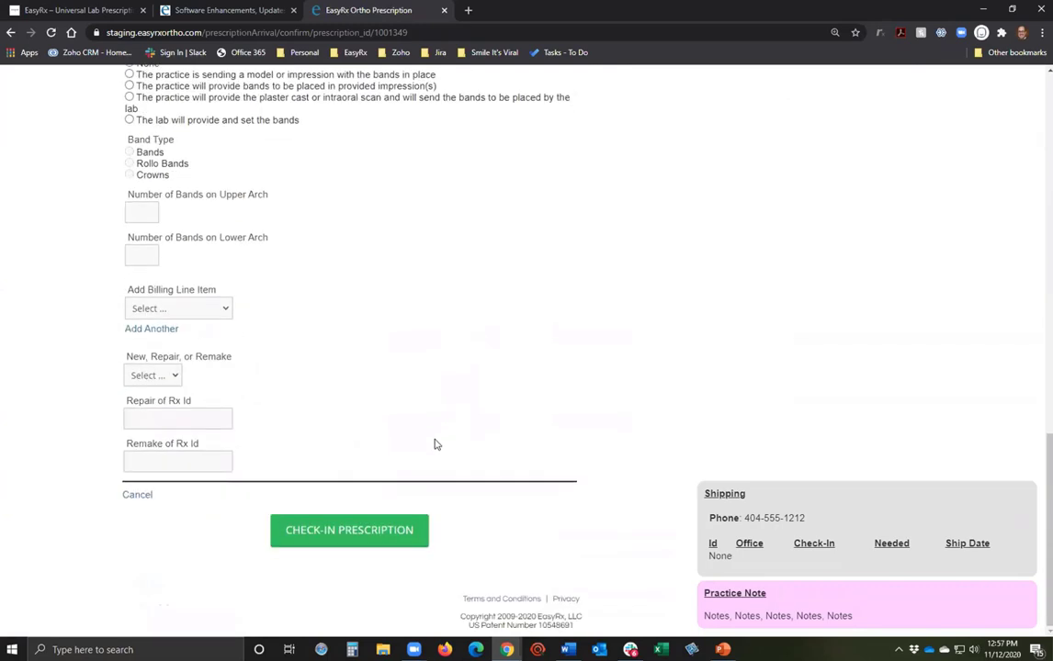
pyautogui.click(330, 532)
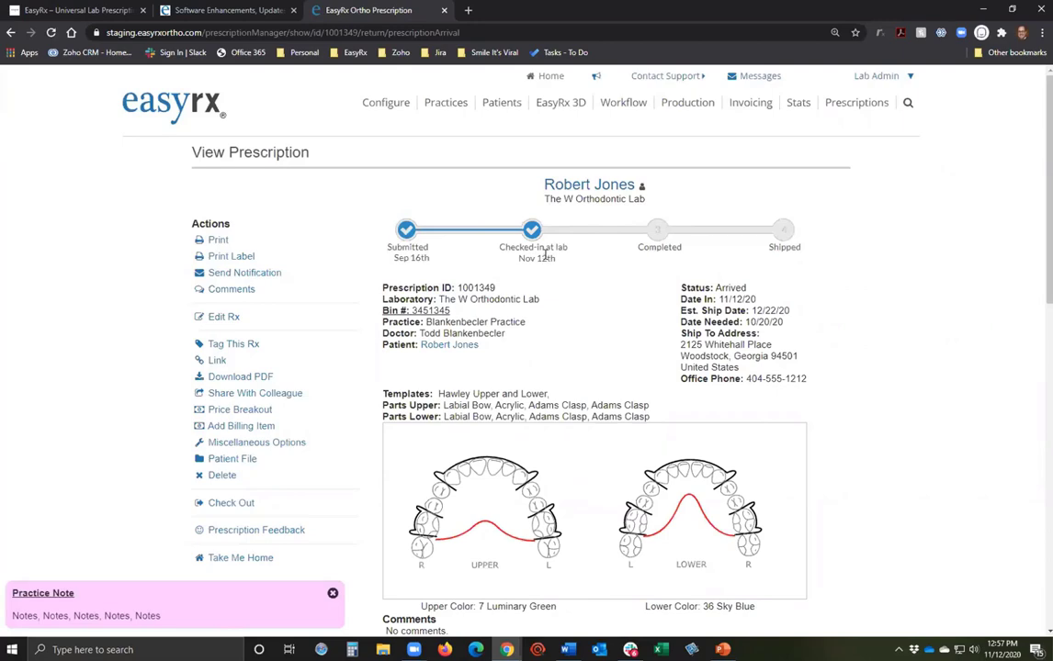
# Load the attached upper arch 8581YK_shell_occlusion_u-EasyRxOptimized.stl in the 3D viewer.
pyautogui.scroll(-7, 546, 260)
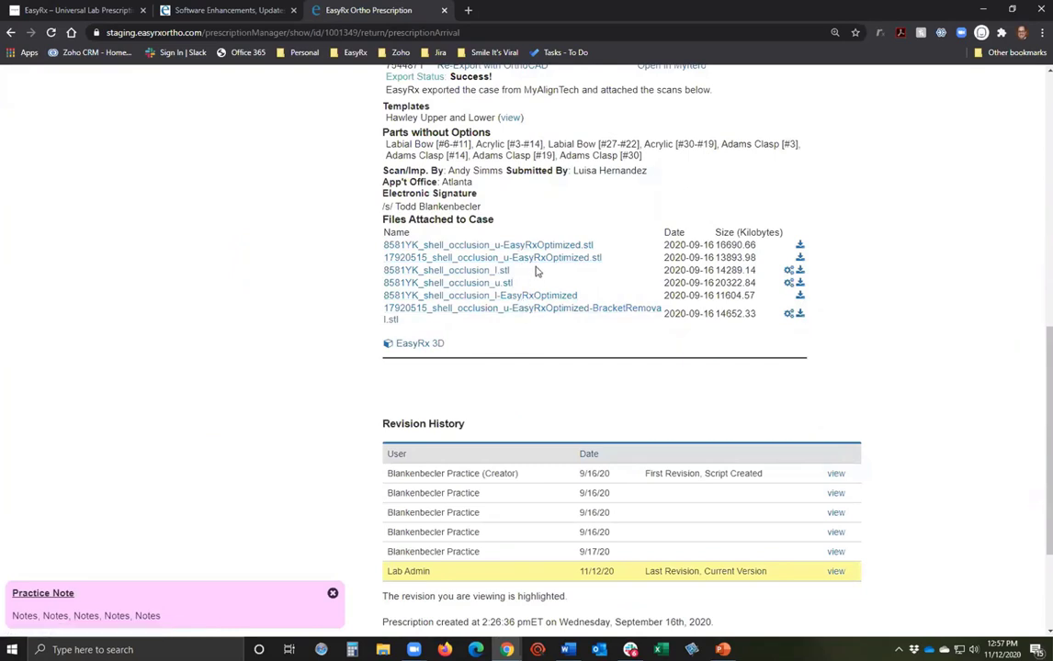
pyautogui.click(539, 259)
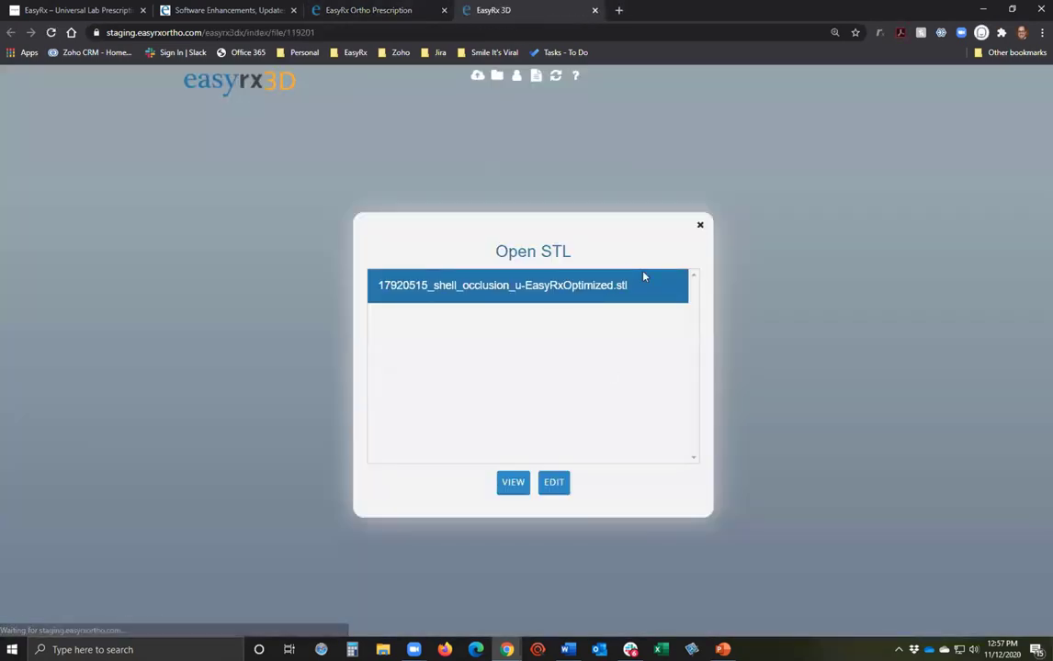
pyautogui.click(595, 10)
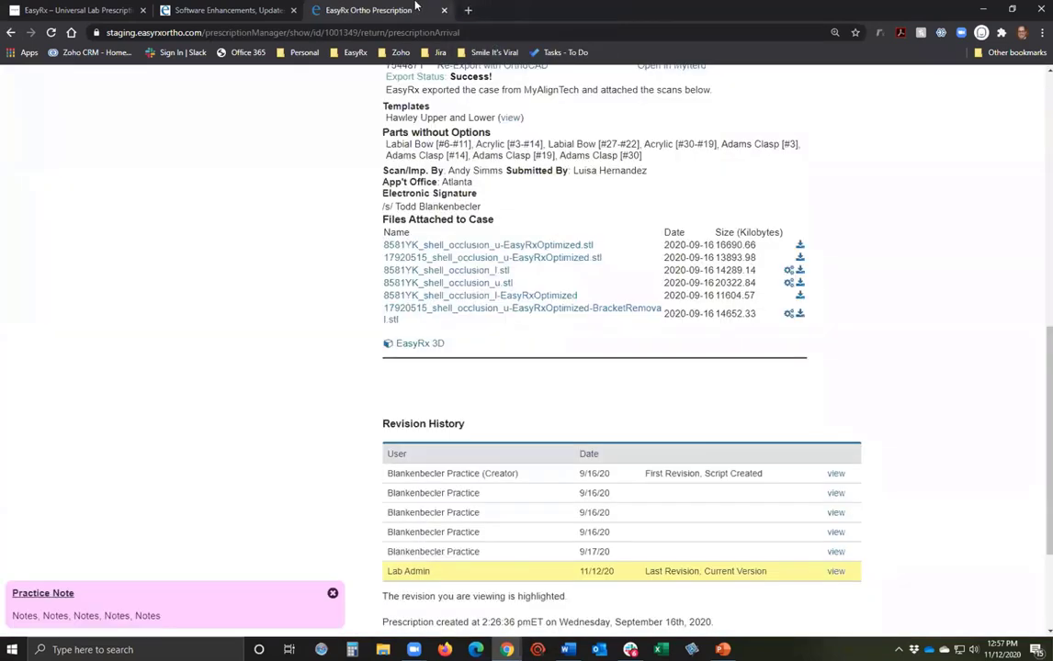
pyautogui.click(535, 245)
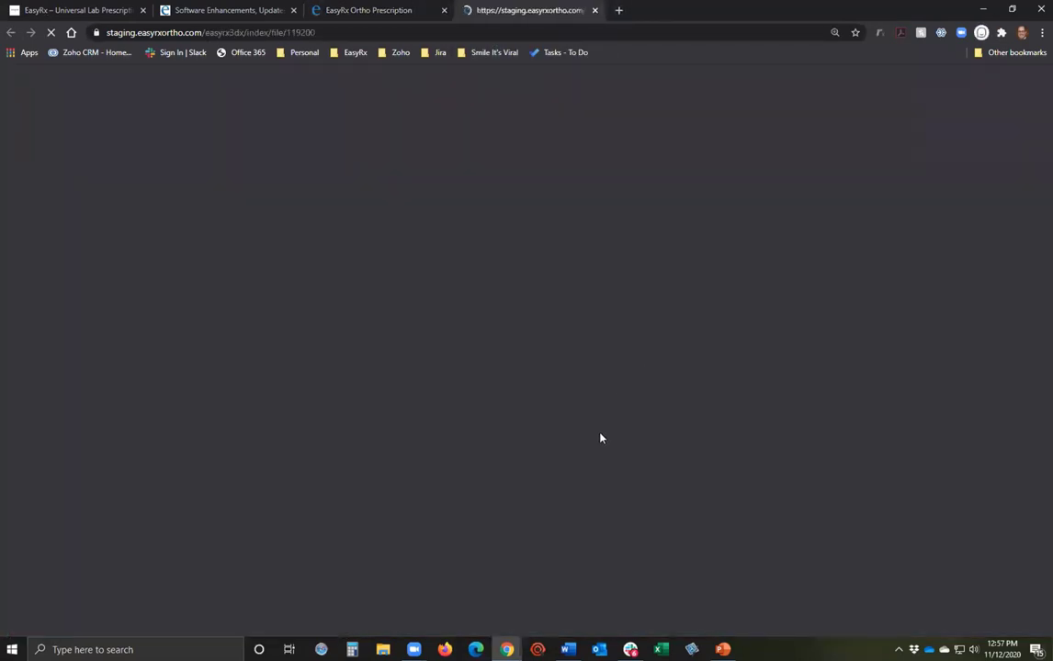
pyautogui.click(558, 483)
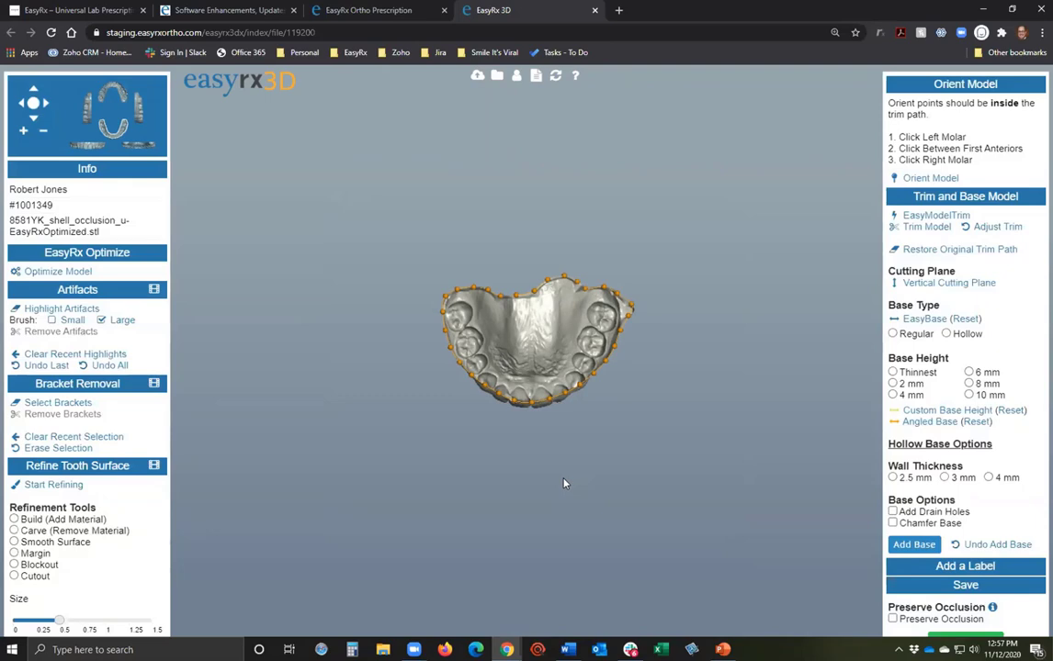
# Zoom and orbit the arch from a front view to an occlusal view.
pyautogui.scroll(5, 564, 484)
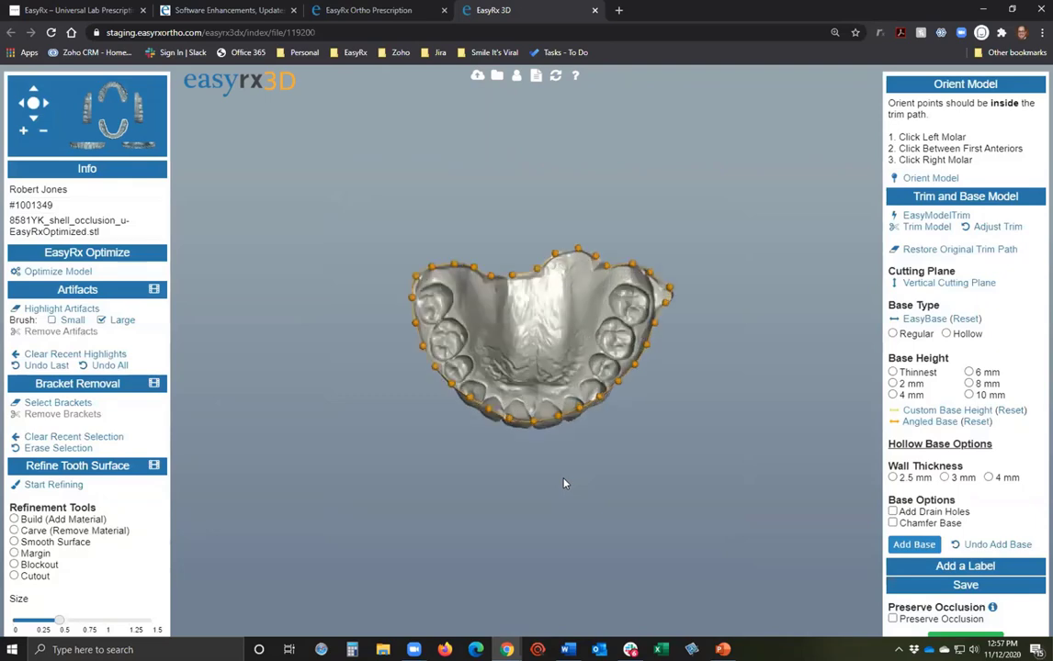
pyautogui.moveTo(565, 511); pyautogui.dragTo(531, 348)
pyautogui.scroll(-2, 531, 348)
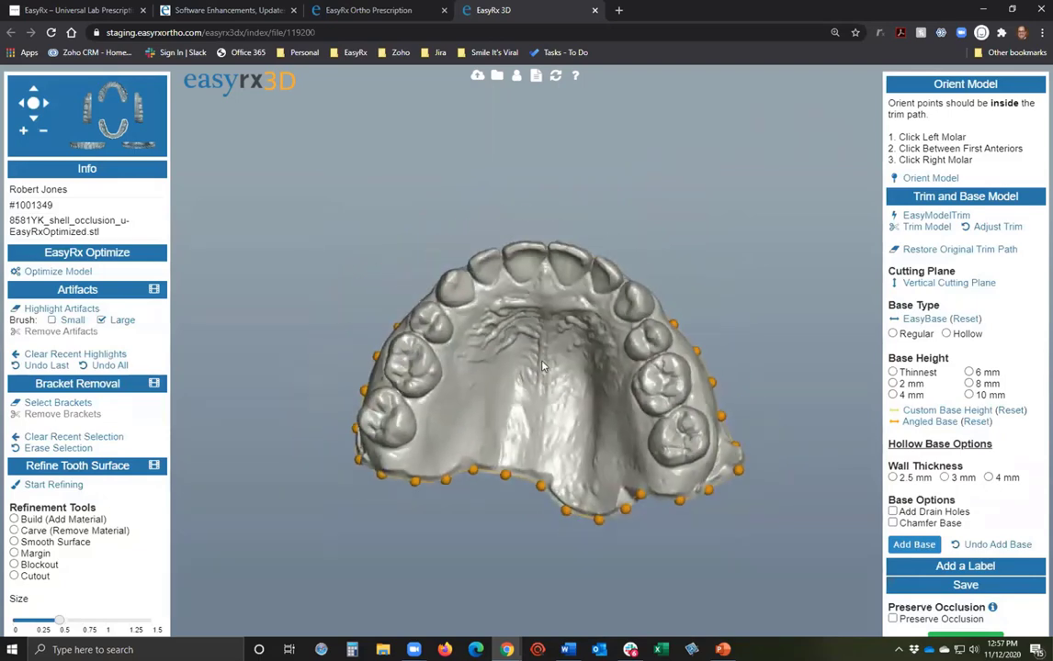
pyautogui.scroll(-2, 531, 348)
pyautogui.moveTo(516, 383); pyautogui.dragTo(417, 451)
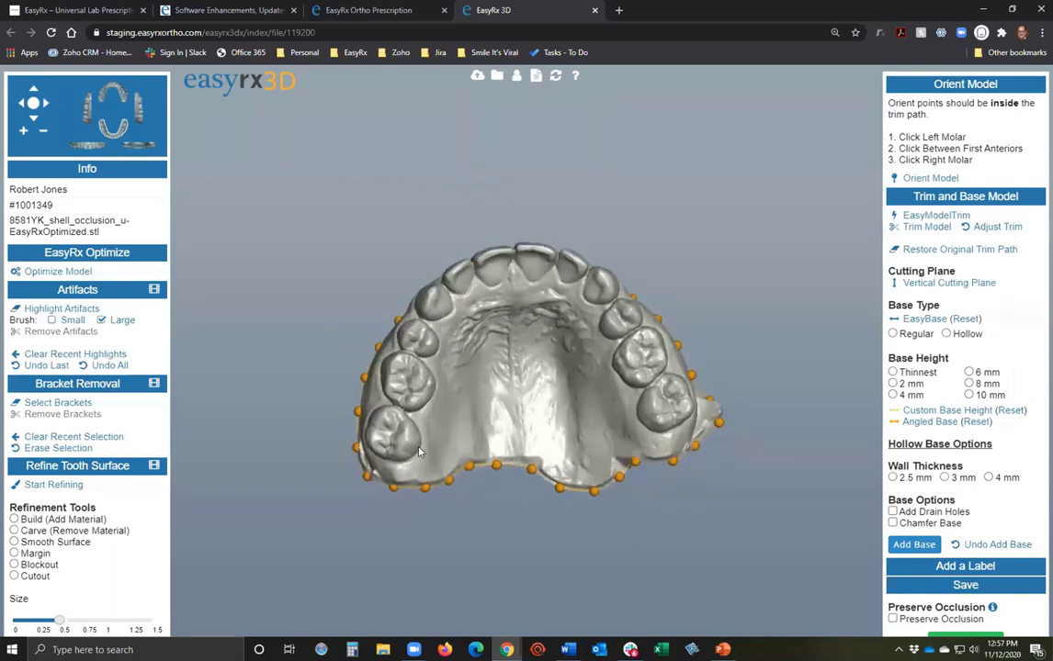
pyautogui.moveTo(576, 333); pyautogui.dragTo(443, 396)
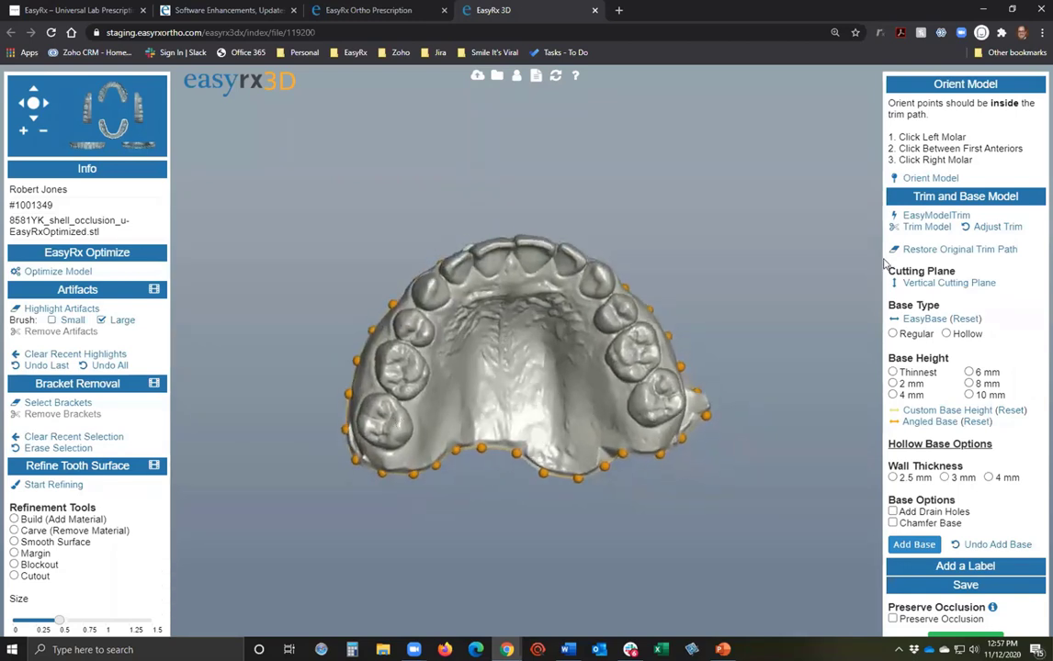
# Orient the model on the left molar, between the front teeth, and the right molar.
pyautogui.click(917, 177)
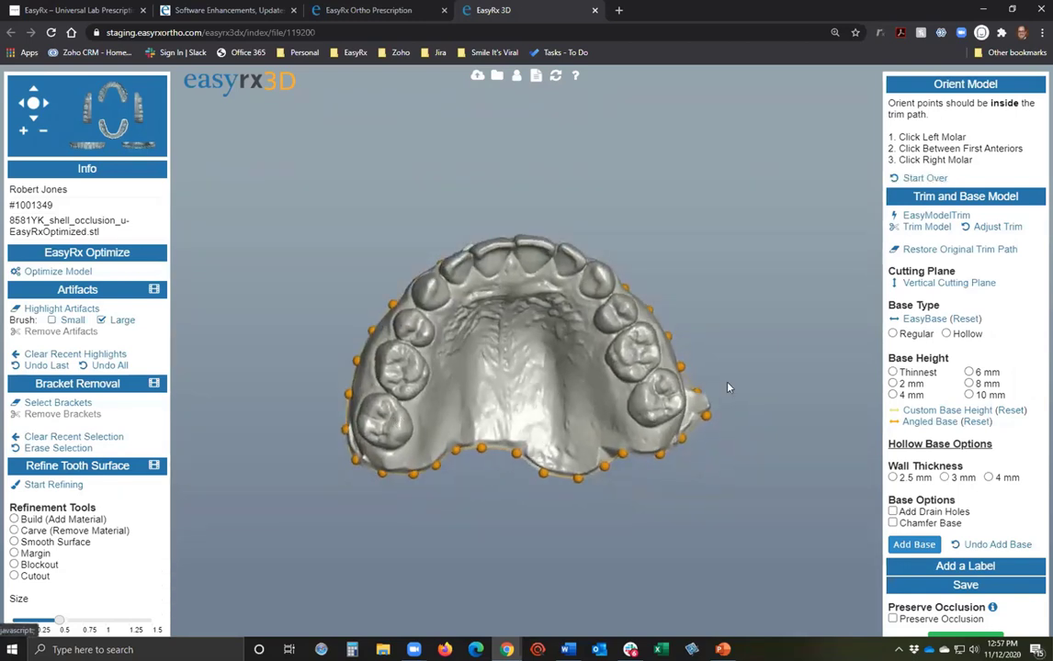
pyautogui.click(660, 397)
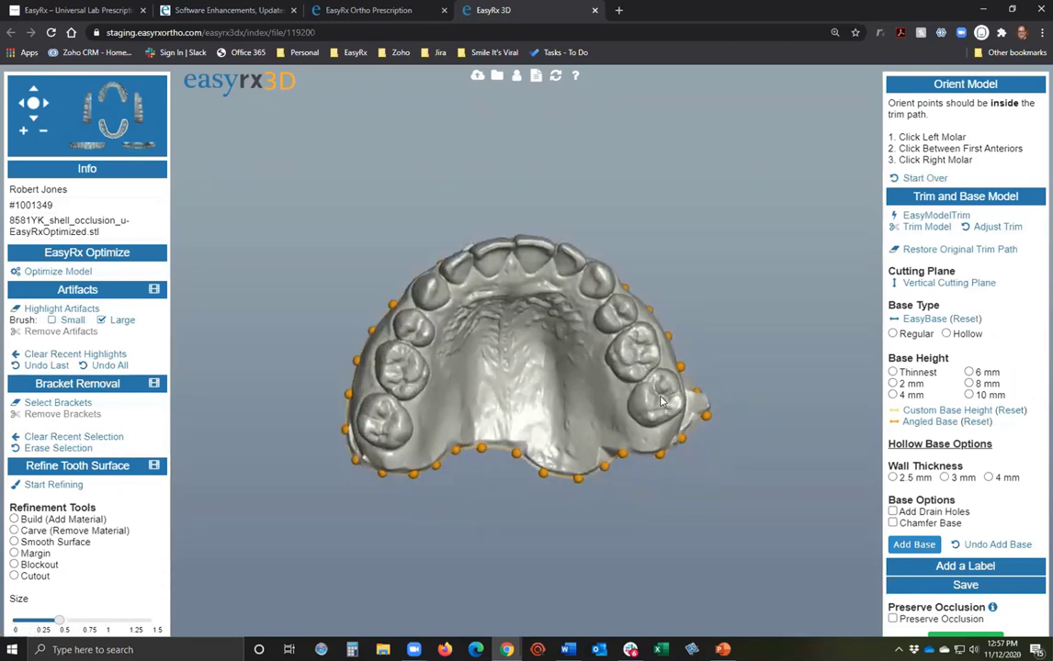
pyautogui.click(511, 257)
pyautogui.click(384, 422)
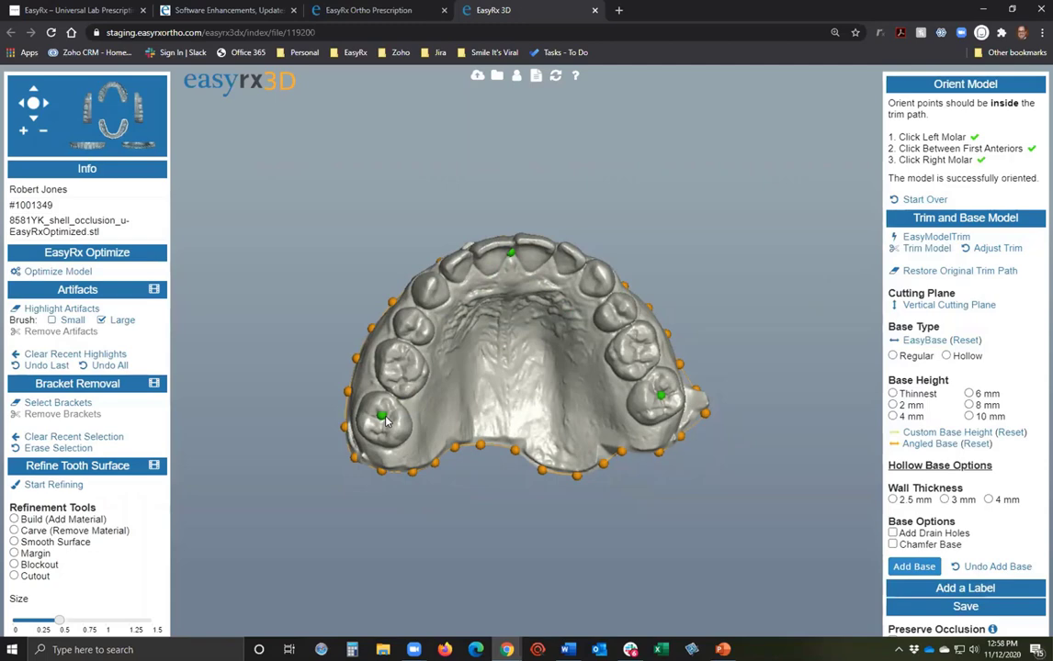
pyautogui.moveTo(651, 381); pyautogui.dragTo(520, 388)
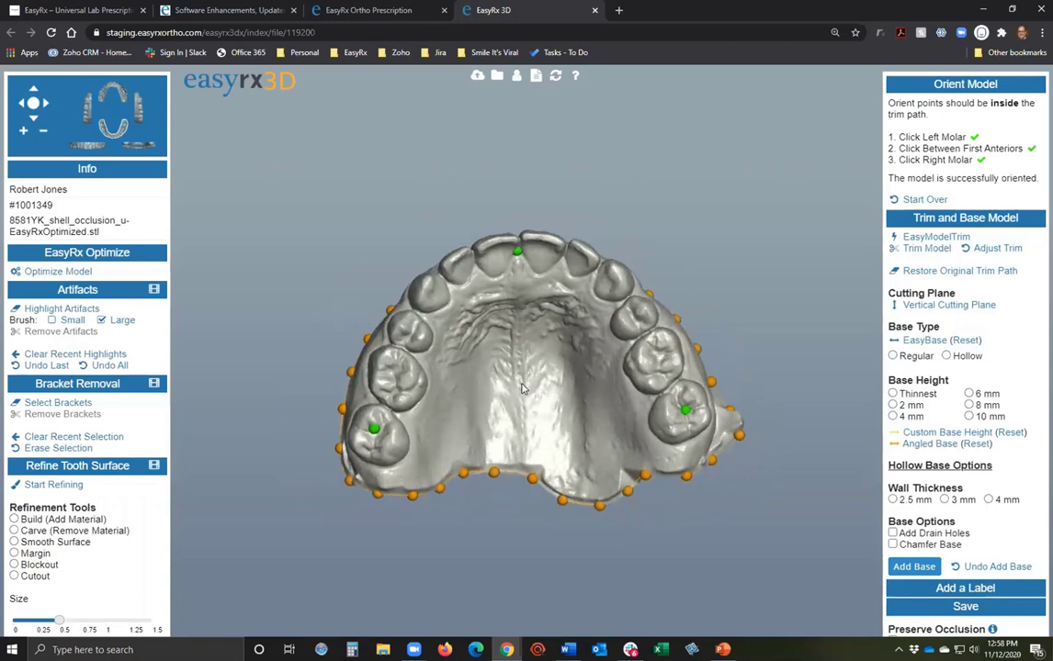
# Generate the automatic trim path and add points along the front and right palate.
pyautogui.click(923, 238)
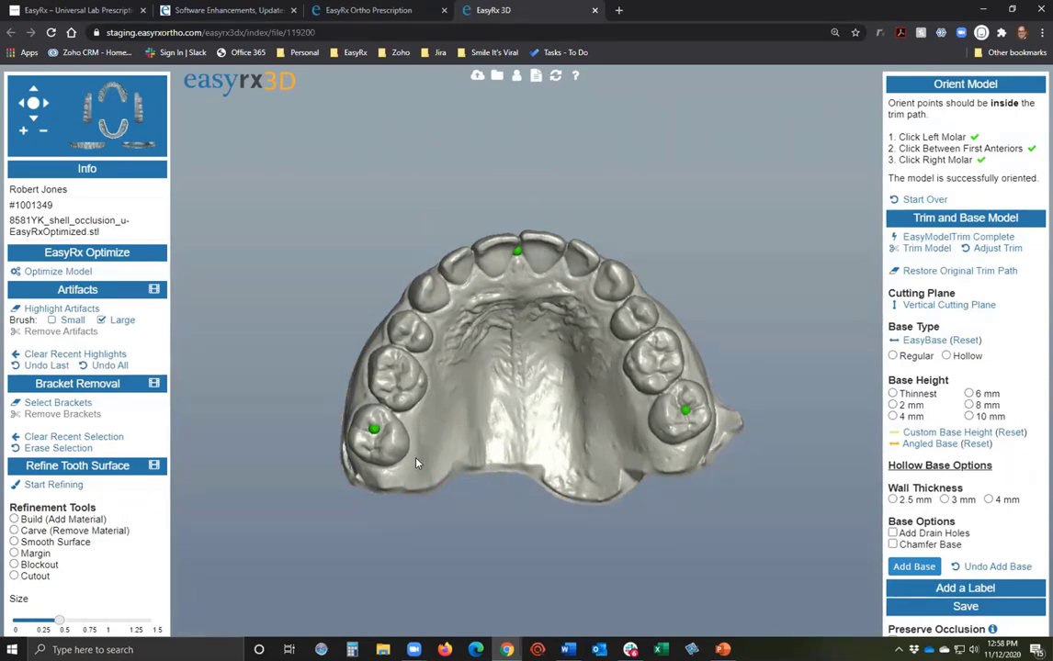
pyautogui.click(460, 323)
pyautogui.click(486, 298)
pyautogui.click(523, 294)
pyautogui.click(557, 302)
pyautogui.click(626, 425)
pyautogui.click(647, 451)
pyautogui.click(680, 449)
# Add trim points up the model's side edge and nudge one point slightly left.
pyautogui.moveTo(718, 420); pyautogui.dragTo(605, 432)
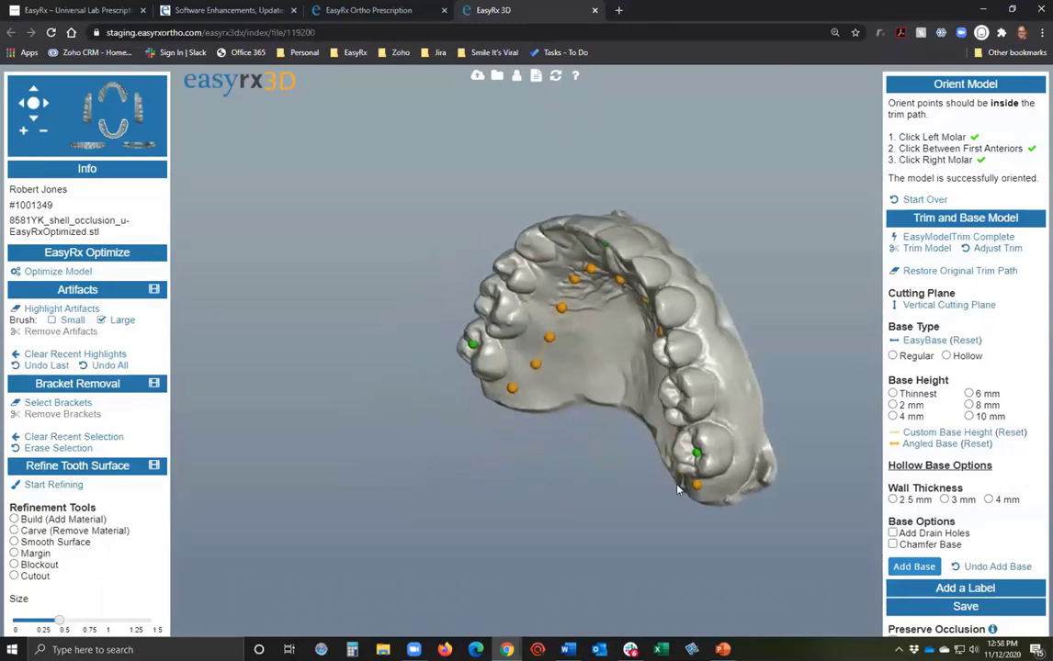
pyautogui.moveTo(708, 344); pyautogui.dragTo(681, 443)
pyautogui.click(694, 357)
pyautogui.click(683, 321)
pyautogui.click(671, 289)
pyautogui.click(658, 256)
pyautogui.moveTo(595, 225); pyautogui.dragTo(659, 340)
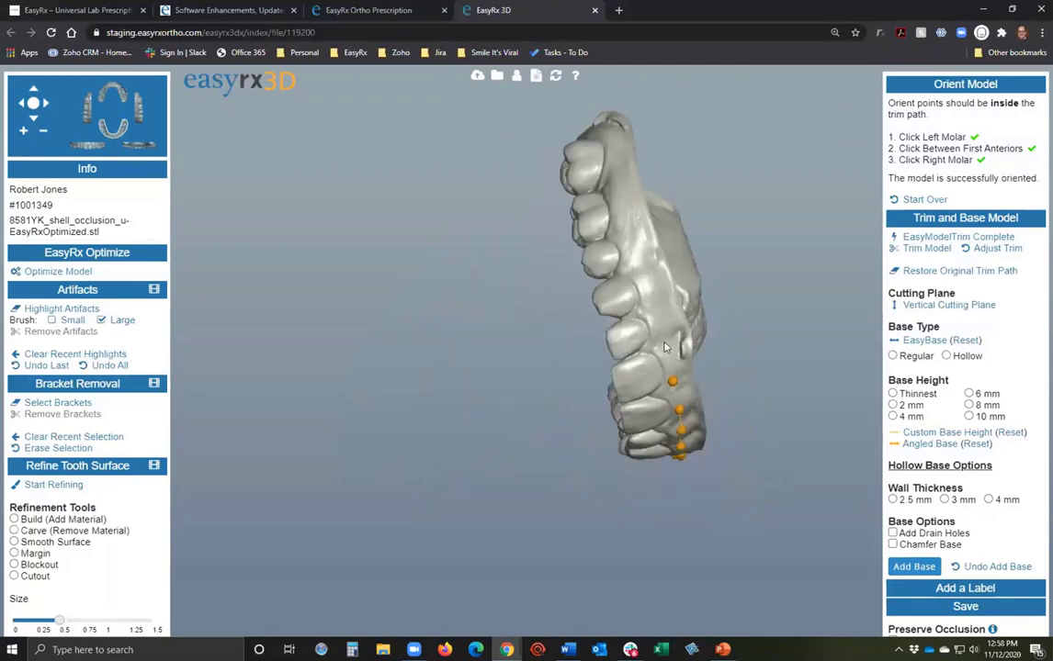
pyautogui.moveTo(610, 189); pyautogui.dragTo(735, 332)
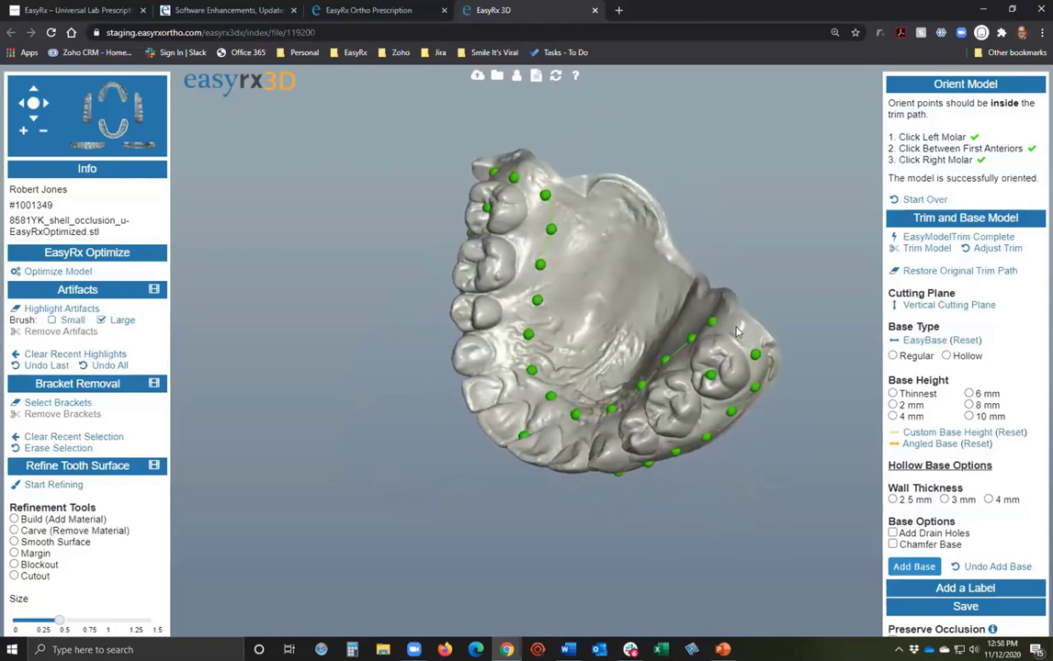
pyautogui.click(530, 304)
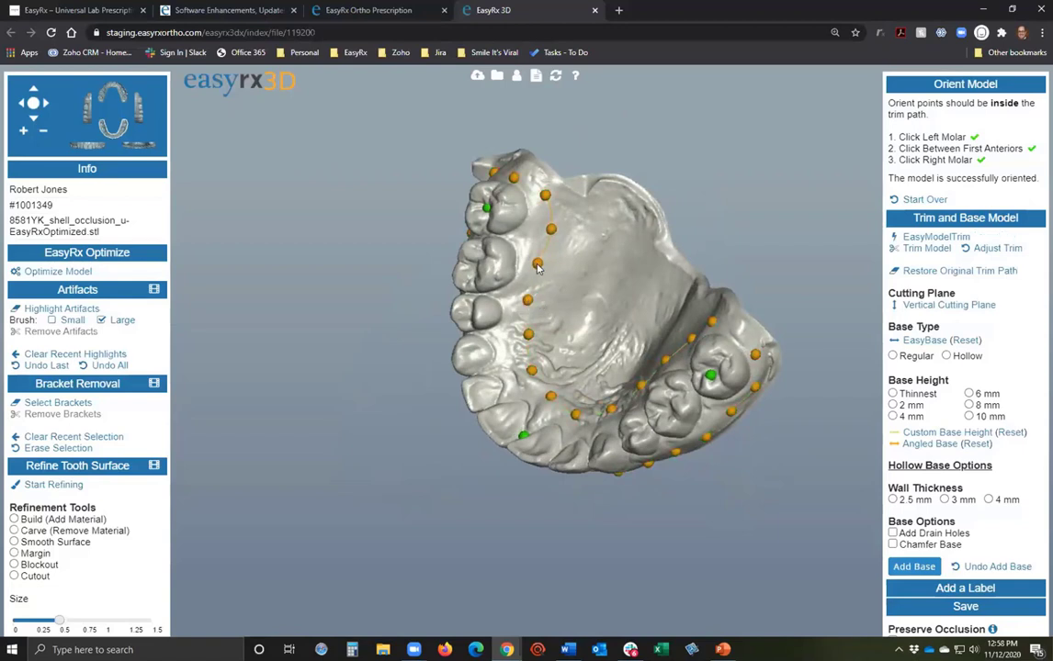
pyautogui.moveTo(550, 232); pyautogui.dragTo(541, 227)
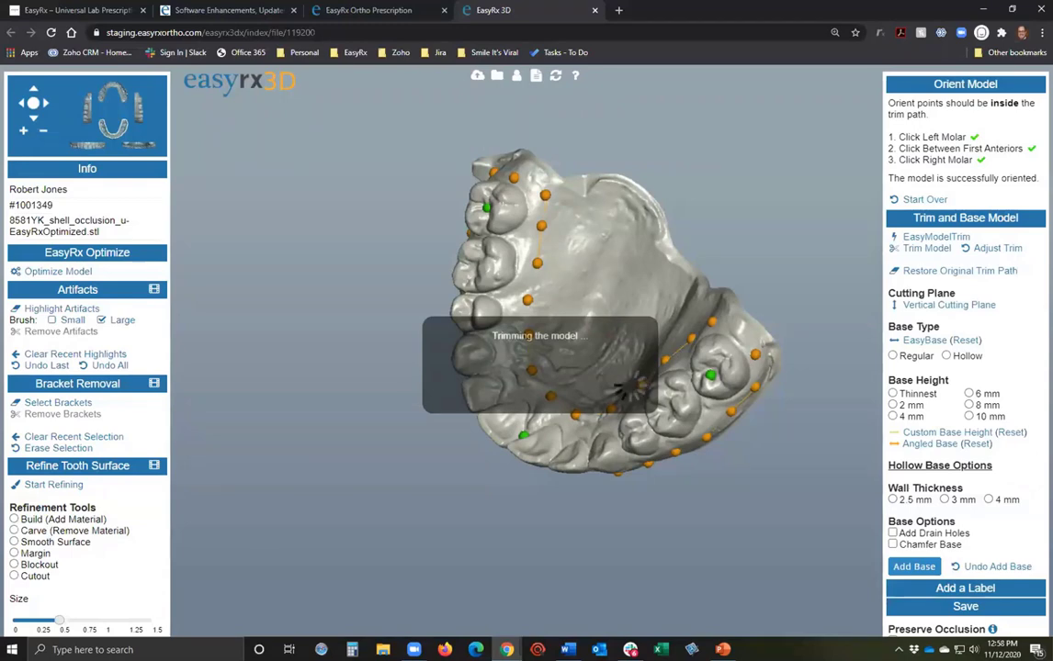
# Orbit the trimmed arch to check it, then reopen Adjust Trim to show its trim points.
pyautogui.moveTo(542, 367); pyautogui.dragTo(247, 490)
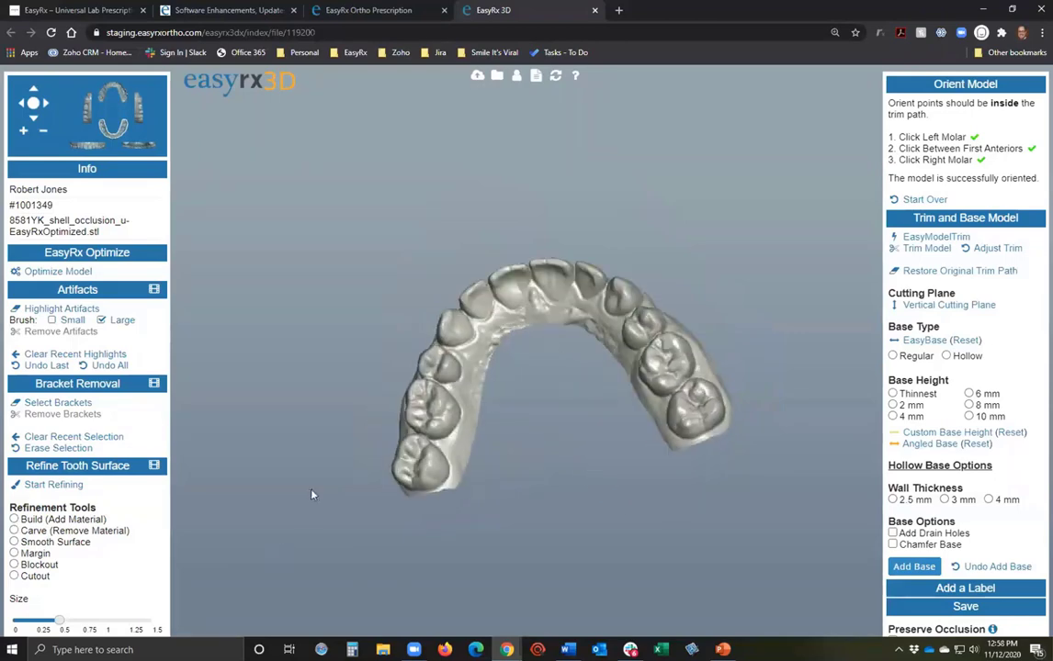
pyautogui.moveTo(808, 276); pyautogui.dragTo(534, 345)
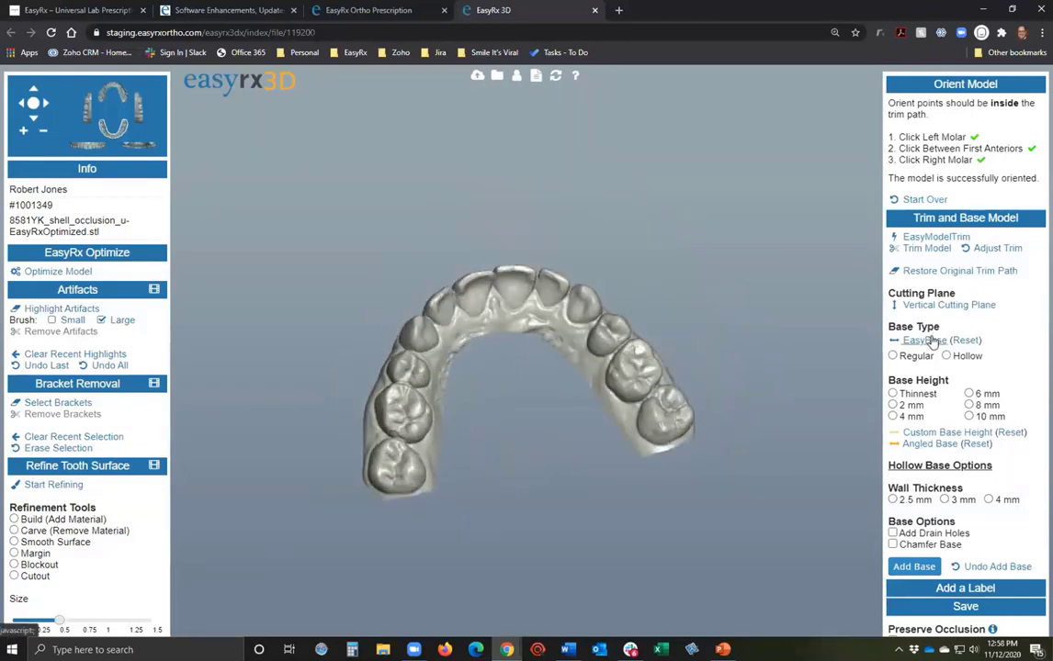
pyautogui.moveTo(590, 472); pyautogui.dragTo(556, 464)
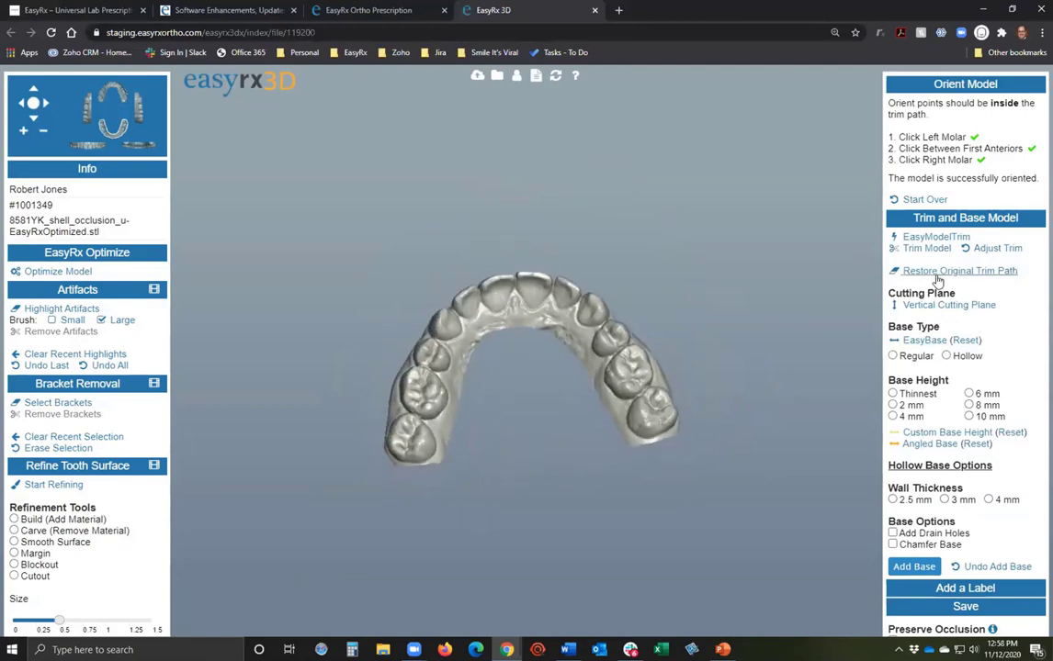
pyautogui.click(996, 250)
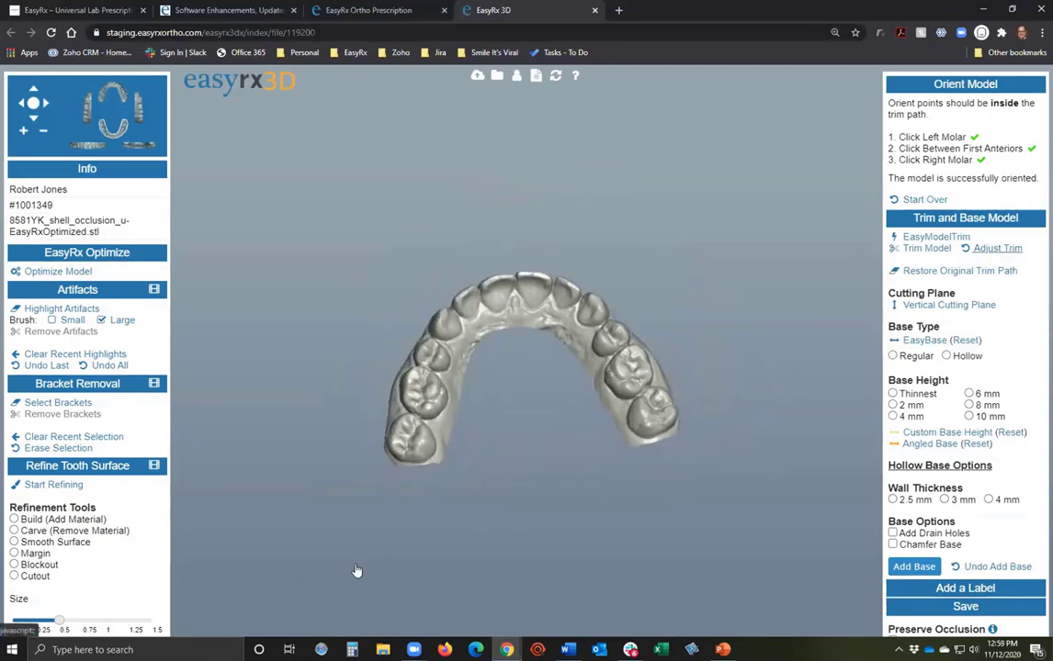
pyautogui.moveTo(623, 535); pyautogui.dragTo(744, 609)
pyautogui.moveTo(491, 455); pyautogui.dragTo(727, 343)
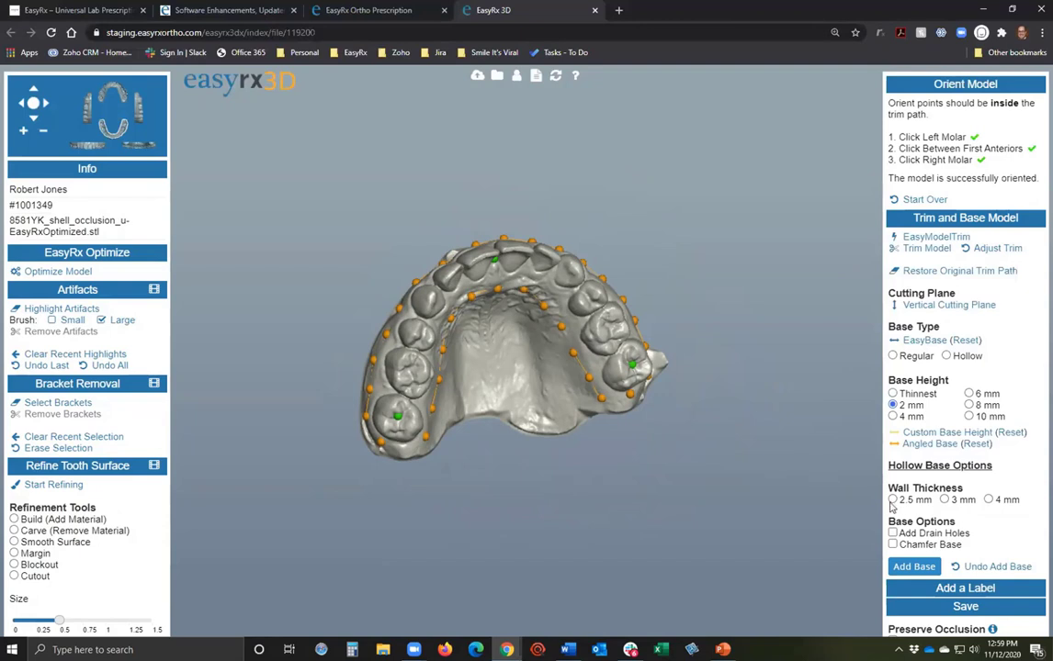
# Choose a hollow base with 2.5 mm wall thickness.
pyautogui.click(946, 355)
pyautogui.click(893, 500)
pyautogui.moveTo(586, 470); pyautogui.dragTo(577, 532)
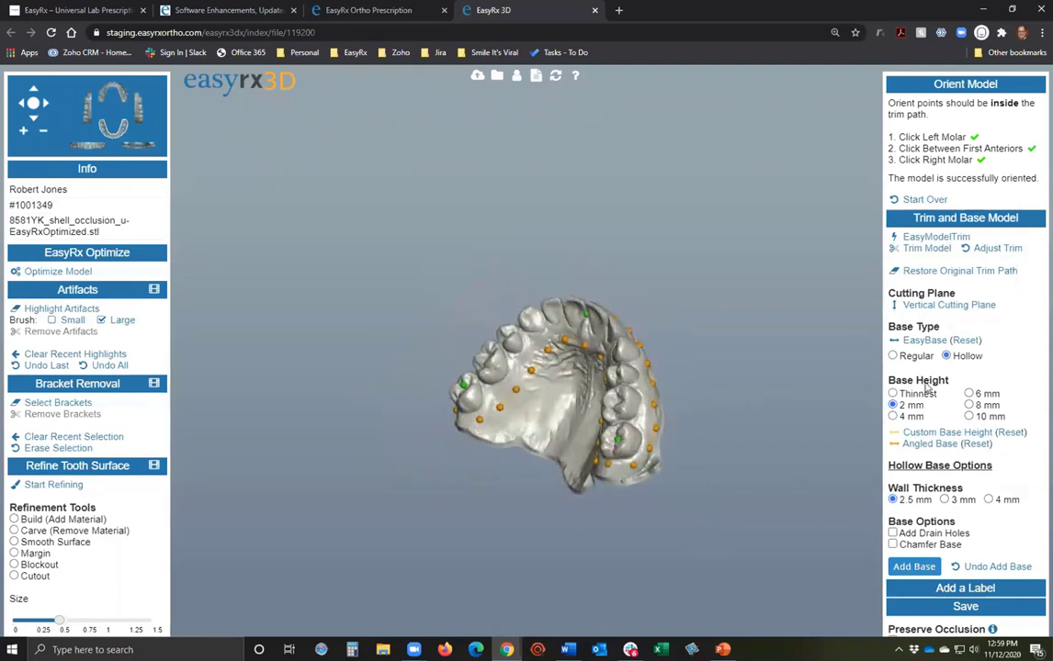
pyautogui.moveTo(663, 500); pyautogui.dragTo(399, 460)
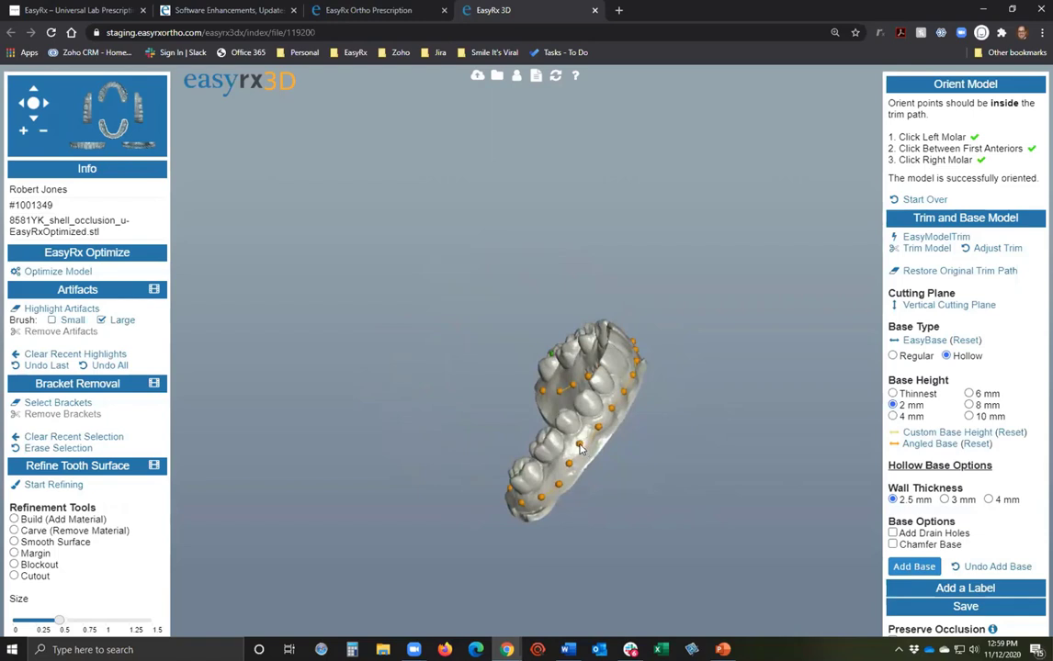
pyautogui.moveTo(559, 435); pyautogui.dragTo(439, 411)
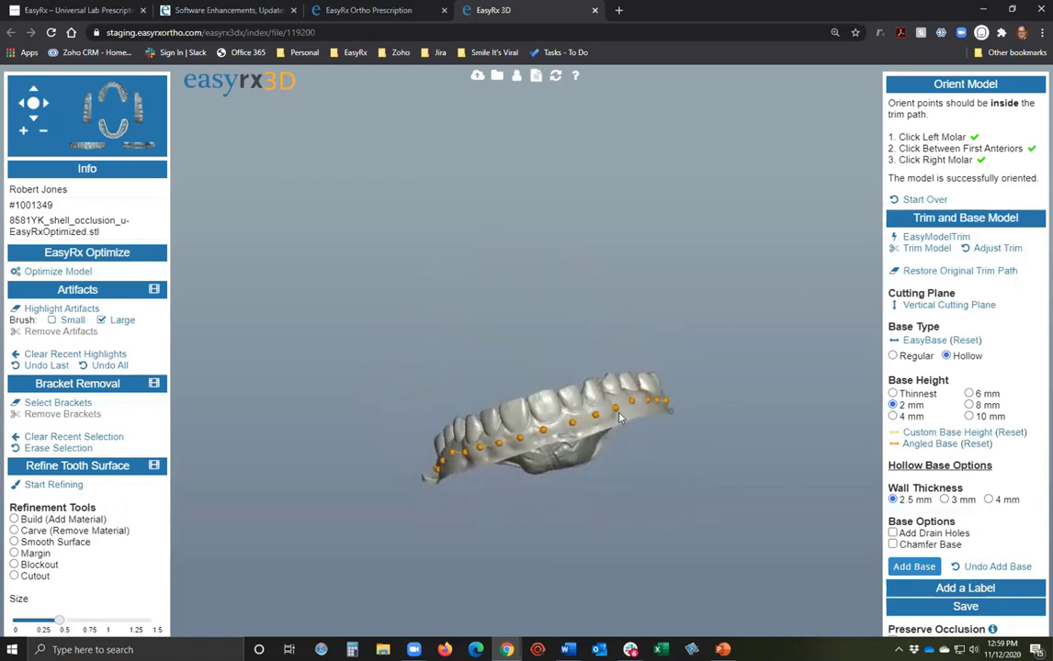
# Orbit the arch through diagonal, frontal and occlusal views to check the trim.
pyautogui.moveTo(621, 454); pyautogui.dragTo(600, 482)
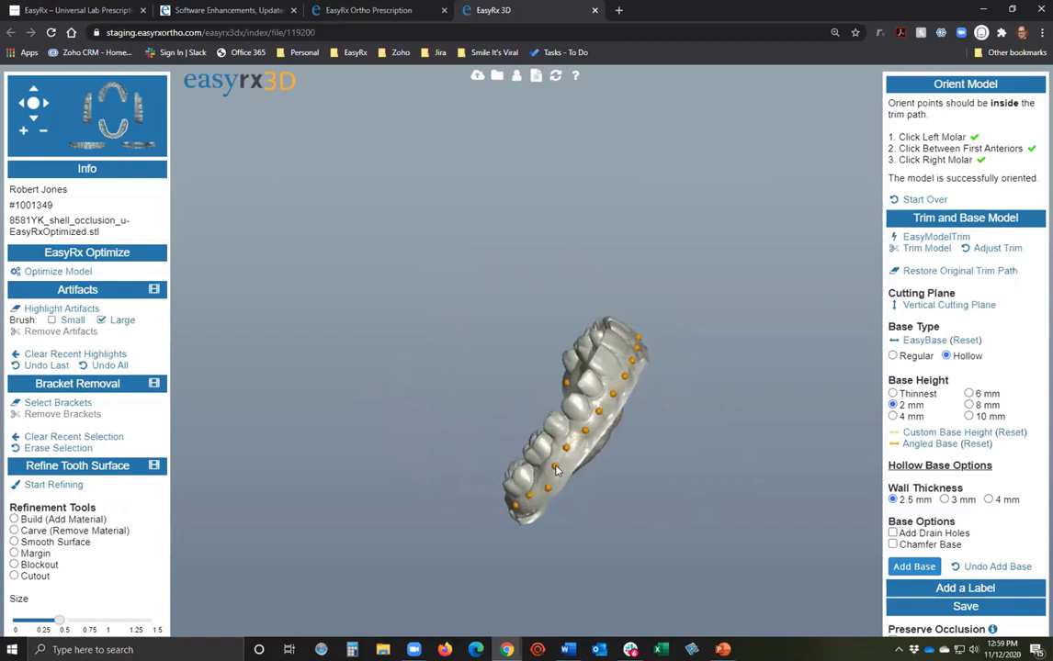
pyautogui.moveTo(541, 377); pyautogui.dragTo(551, 413)
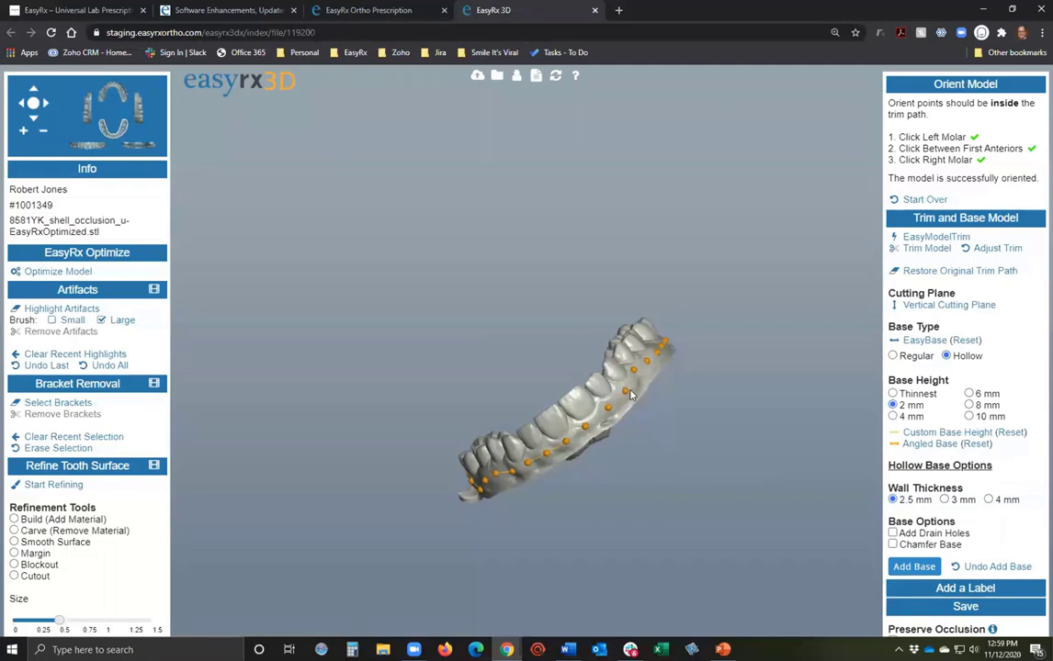
pyautogui.moveTo(653, 462); pyautogui.dragTo(530, 494)
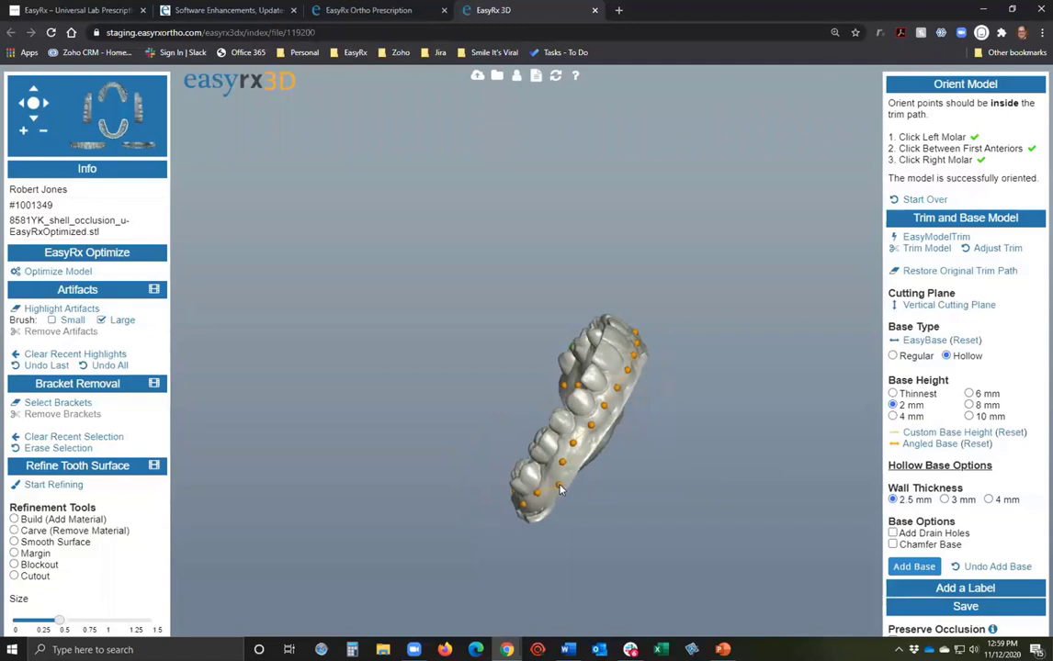
pyautogui.moveTo(571, 525); pyautogui.dragTo(539, 500)
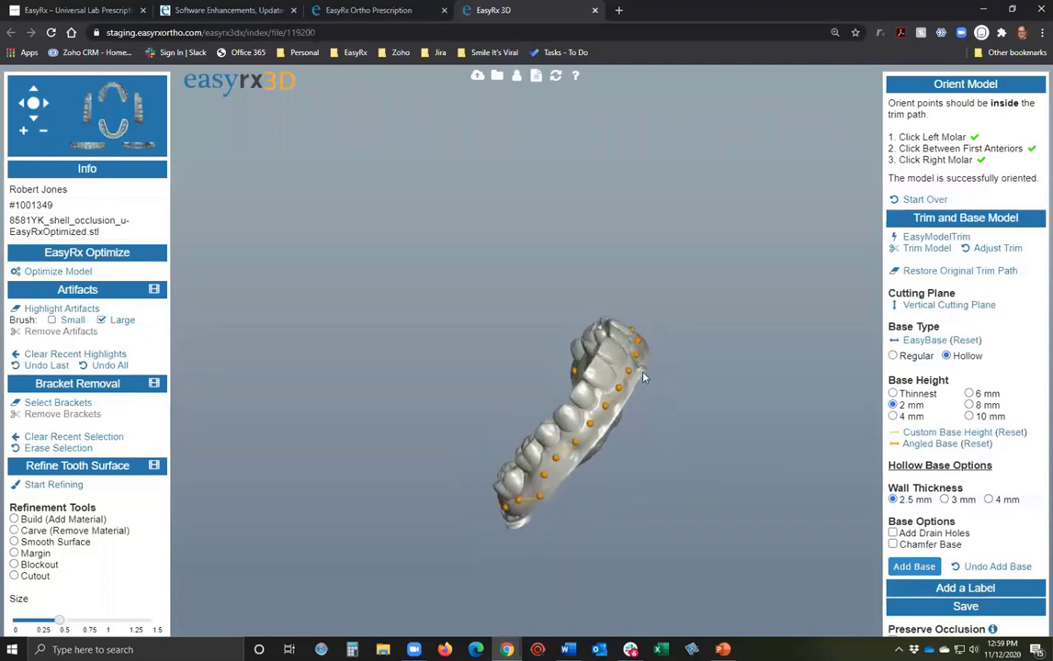
pyautogui.moveTo(653, 417); pyautogui.dragTo(797, 356)
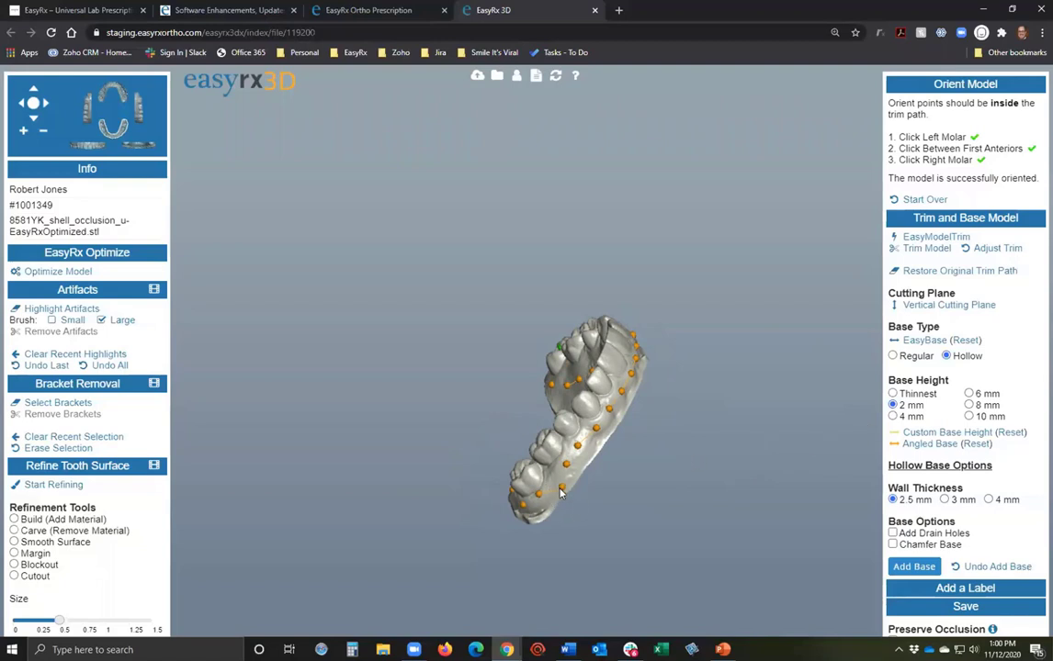
pyautogui.moveTo(555, 480); pyautogui.dragTo(643, 569)
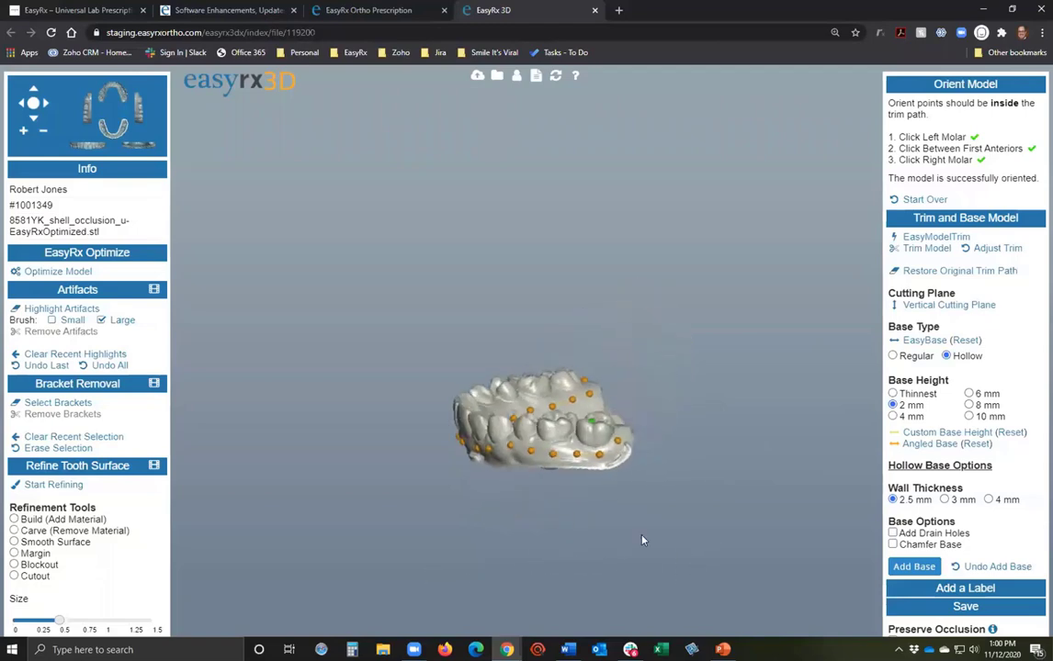
pyautogui.moveTo(614, 485); pyautogui.dragTo(532, 368)
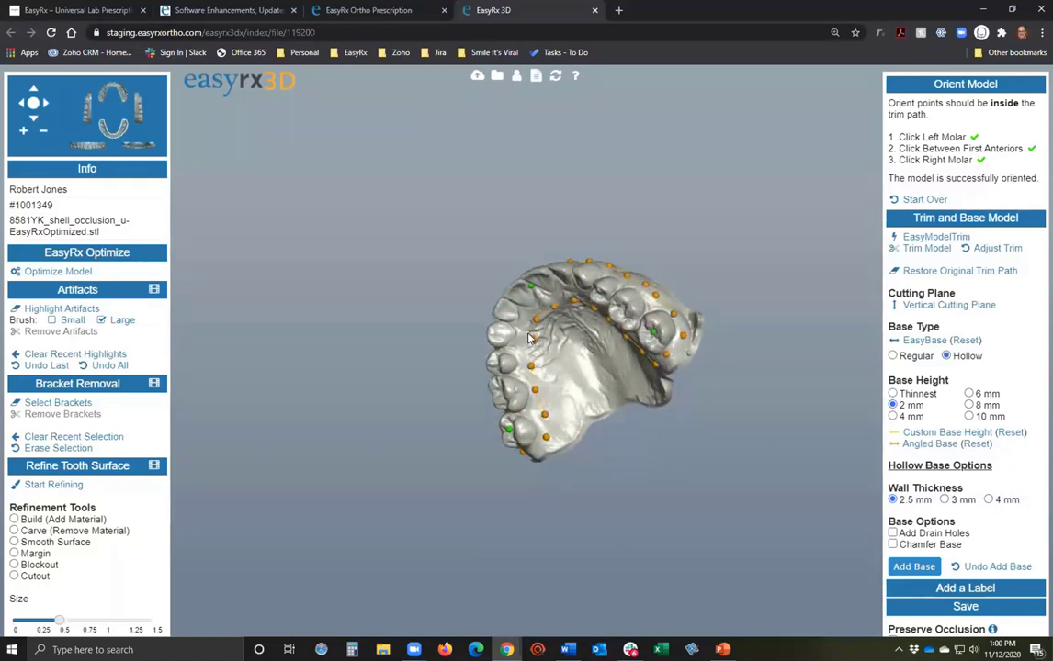
pyautogui.moveTo(470, 313); pyautogui.dragTo(984, 416)
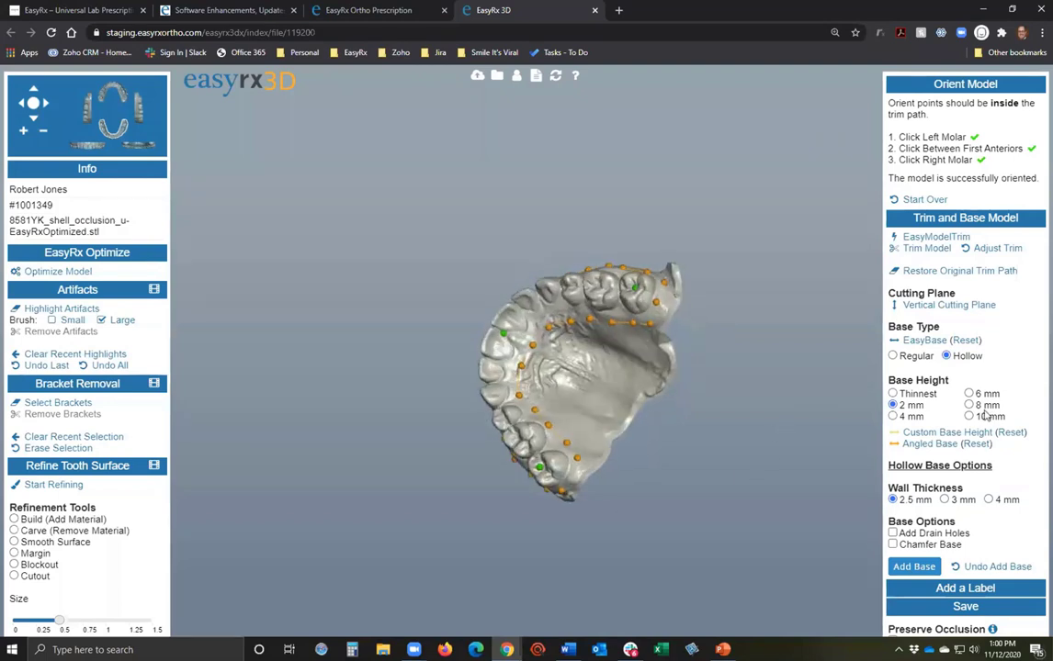
# Add the hollow base to the trimmed upper arch.
pyautogui.click(901, 570)
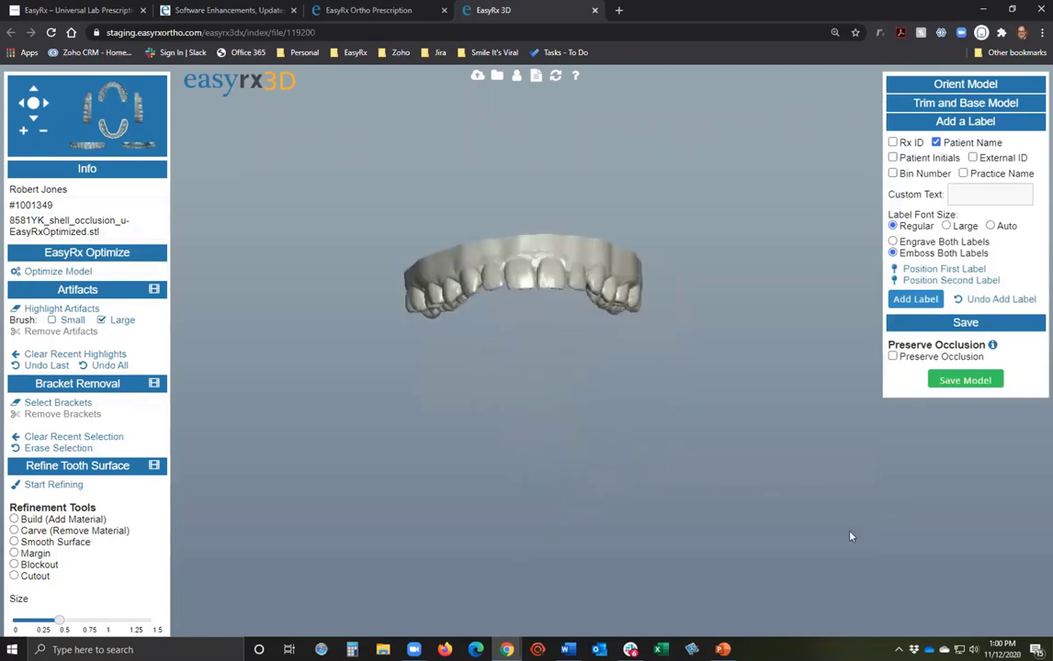
# Place the patient-name label on the base front and emboss it into the model.
pyautogui.moveTo(606, 581); pyautogui.dragTo(766, 551)
pyautogui.click(943, 268)
pyautogui.click(559, 409)
pyautogui.moveTo(594, 426); pyautogui.dragTo(626, 581)
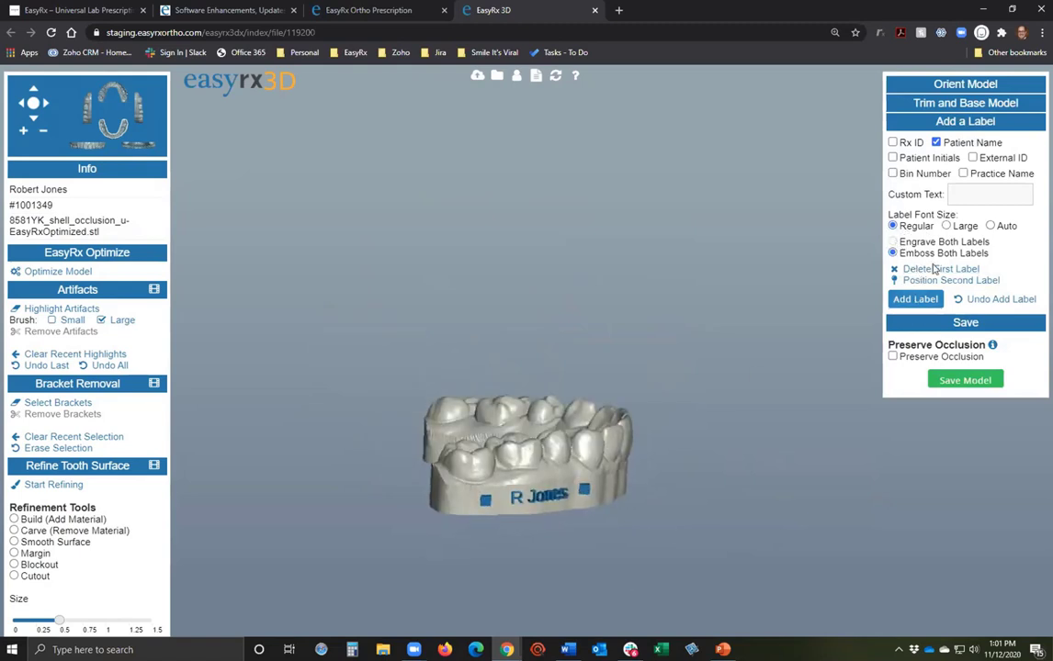
pyautogui.click(929, 300)
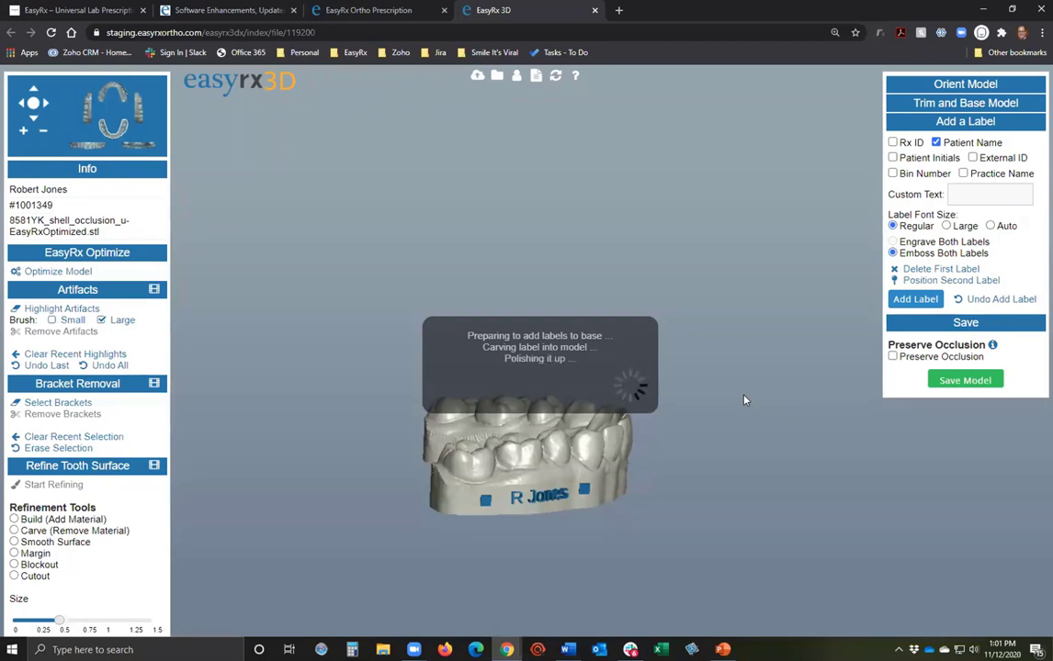
# Save the labelled hollow arch as an STL with Preserve Occlusion on, then close the viewer.
pyautogui.moveTo(682, 435); pyautogui.dragTo(602, 419)
pyautogui.moveTo(746, 475); pyautogui.dragTo(771, 543)
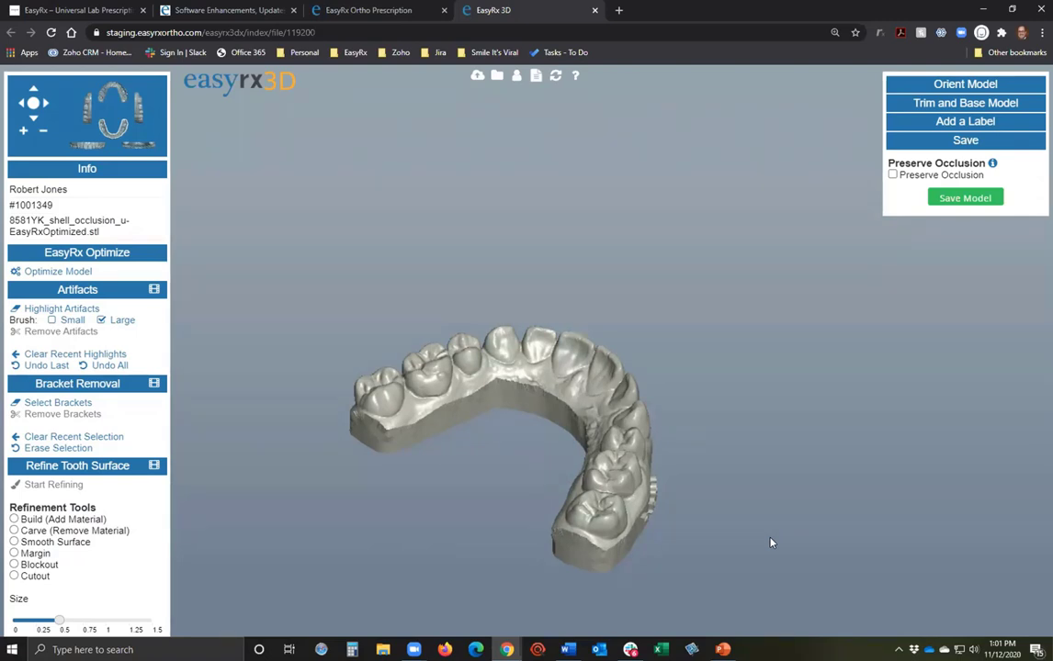
pyautogui.click(892, 174)
pyautogui.click(965, 198)
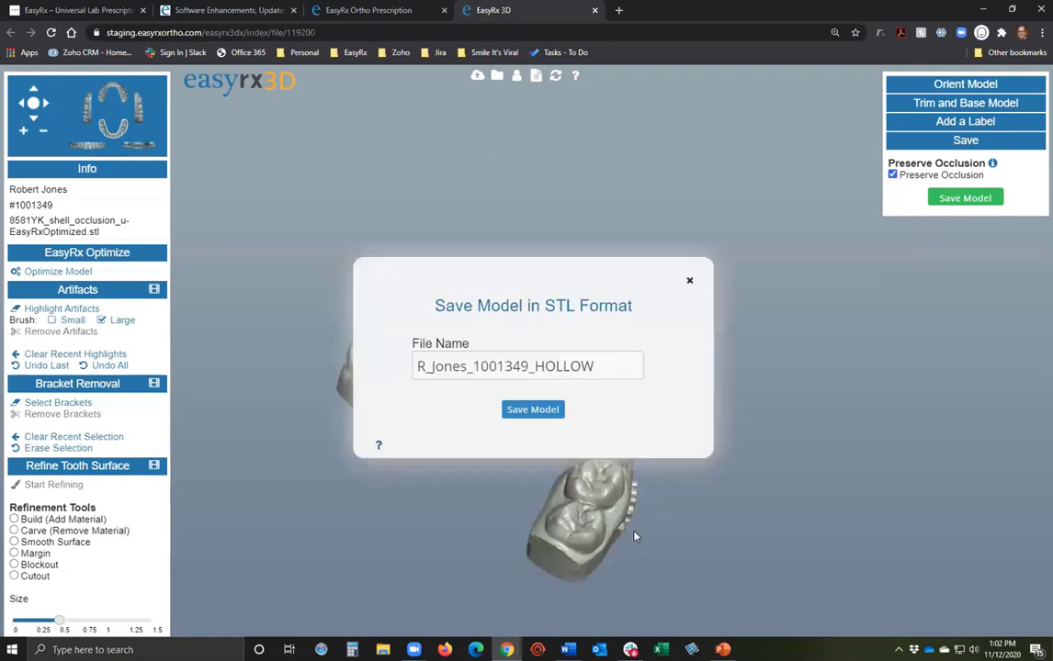
pyautogui.click(535, 410)
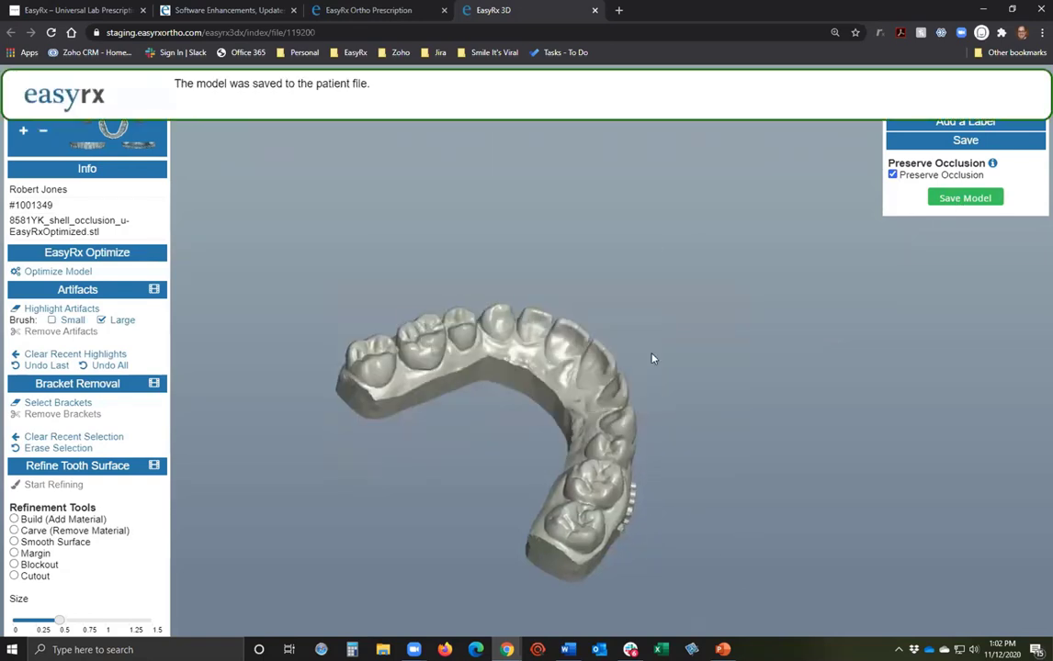
pyautogui.click(595, 10)
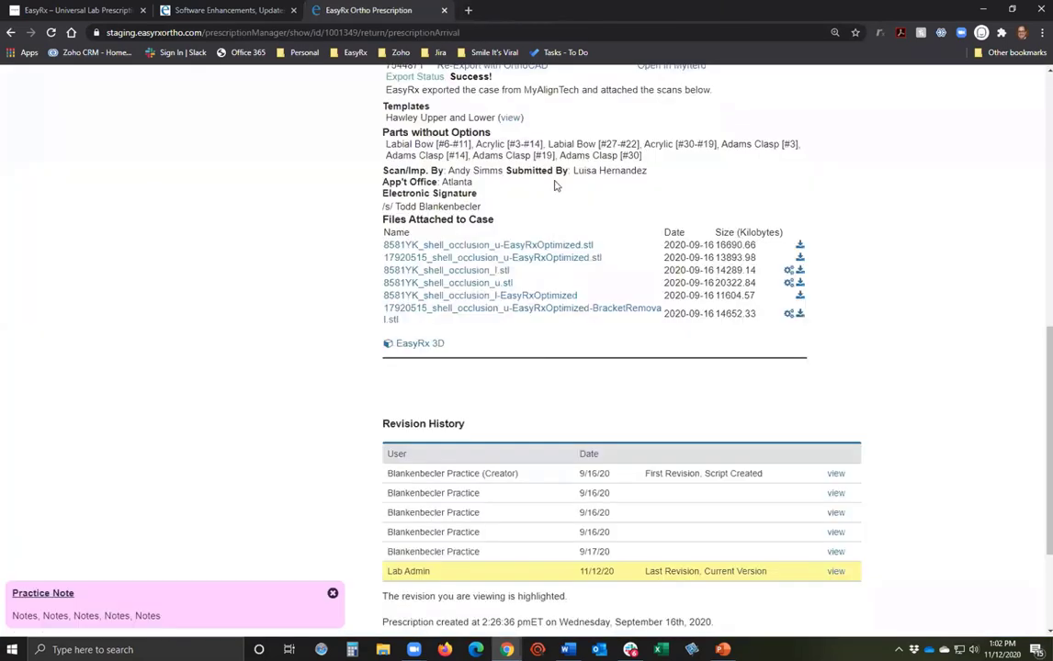
# Open the optimized upper arch STL in 3D and orient it on left molar, front teeth, right molar.
pyautogui.click(545, 246)
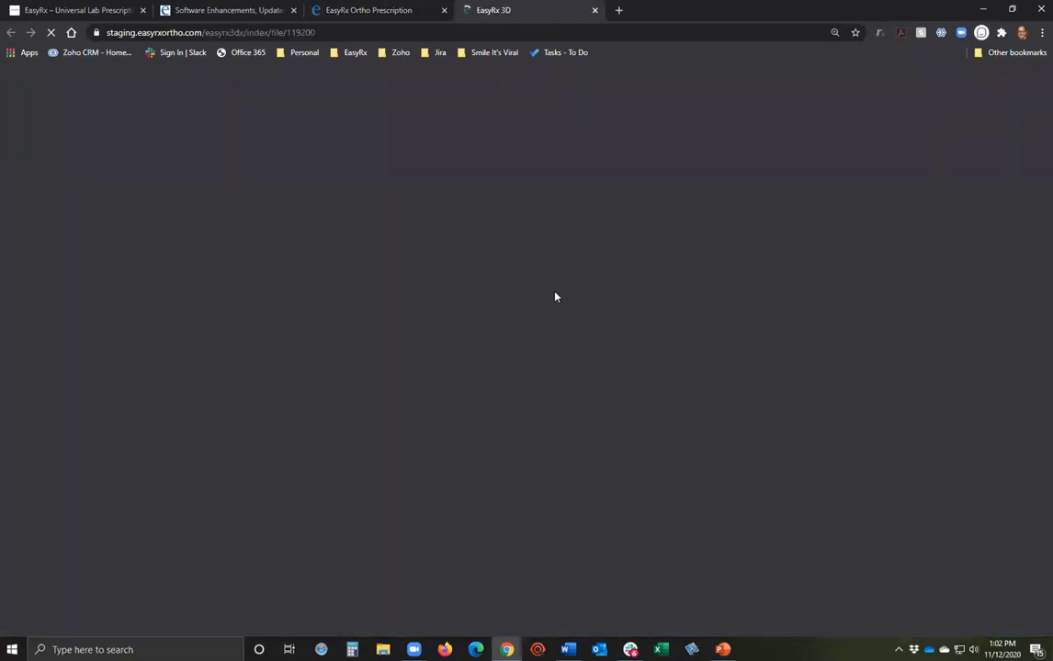
pyautogui.click(565, 487)
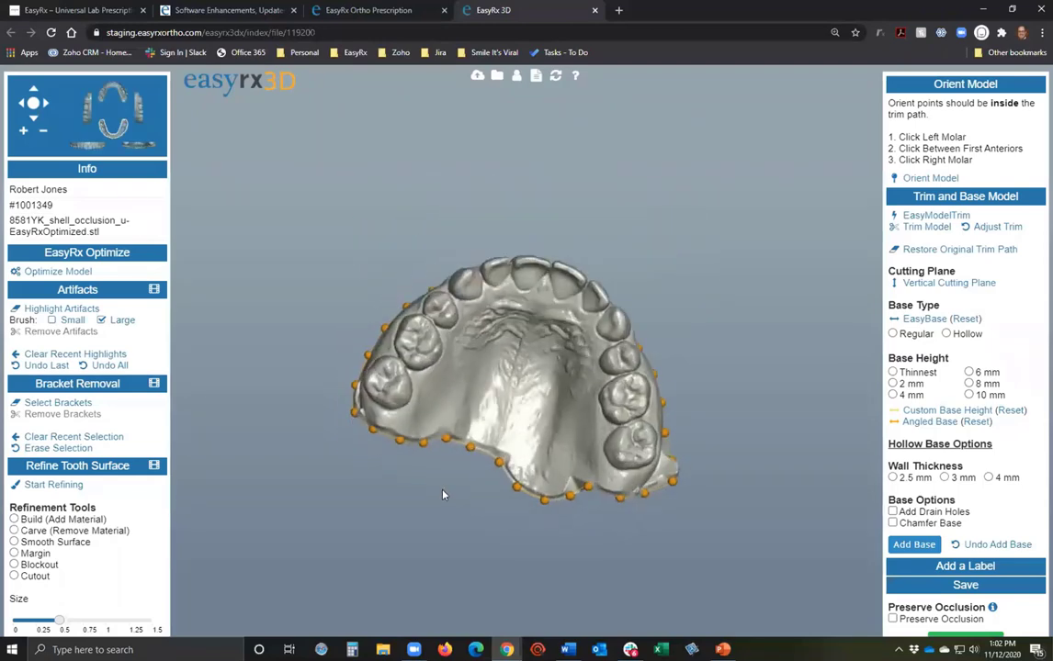
pyautogui.click(930, 177)
pyautogui.click(651, 407)
pyautogui.click(523, 269)
pyautogui.click(397, 413)
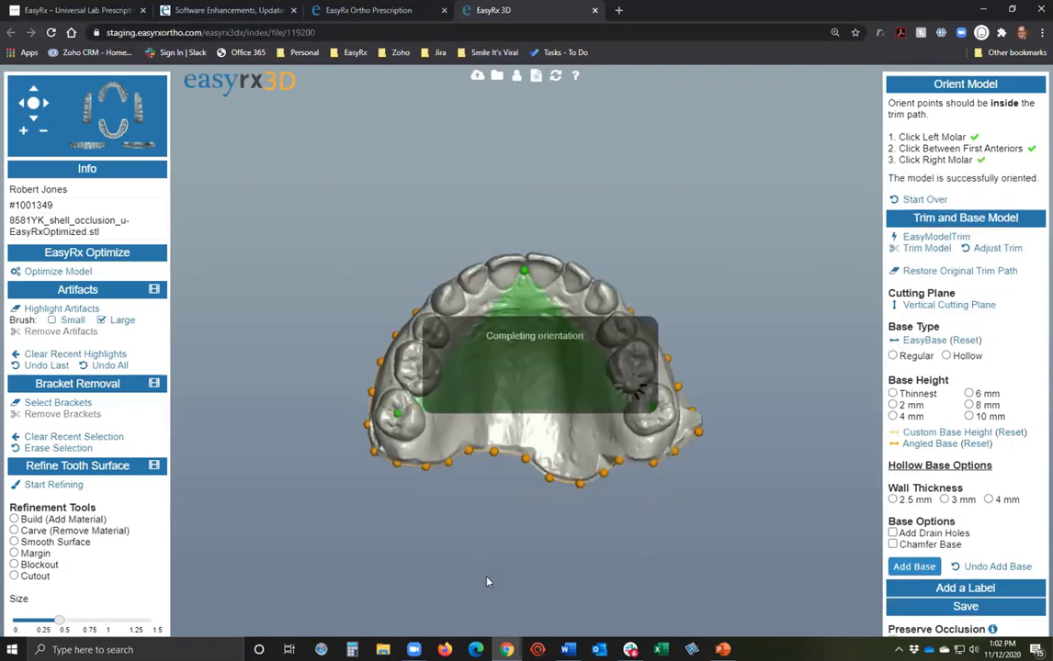
# Apply an automatic EasyBase to the oriented arch model.
pyautogui.moveTo(735, 542); pyautogui.dragTo(389, 497)
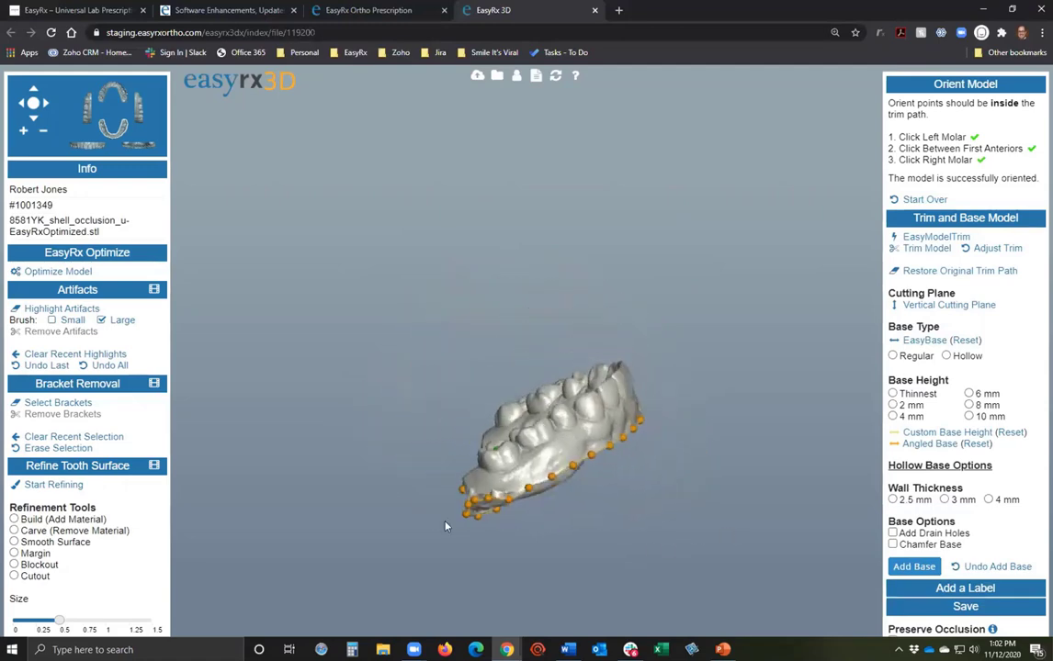
pyautogui.moveTo(569, 494); pyautogui.dragTo(550, 446)
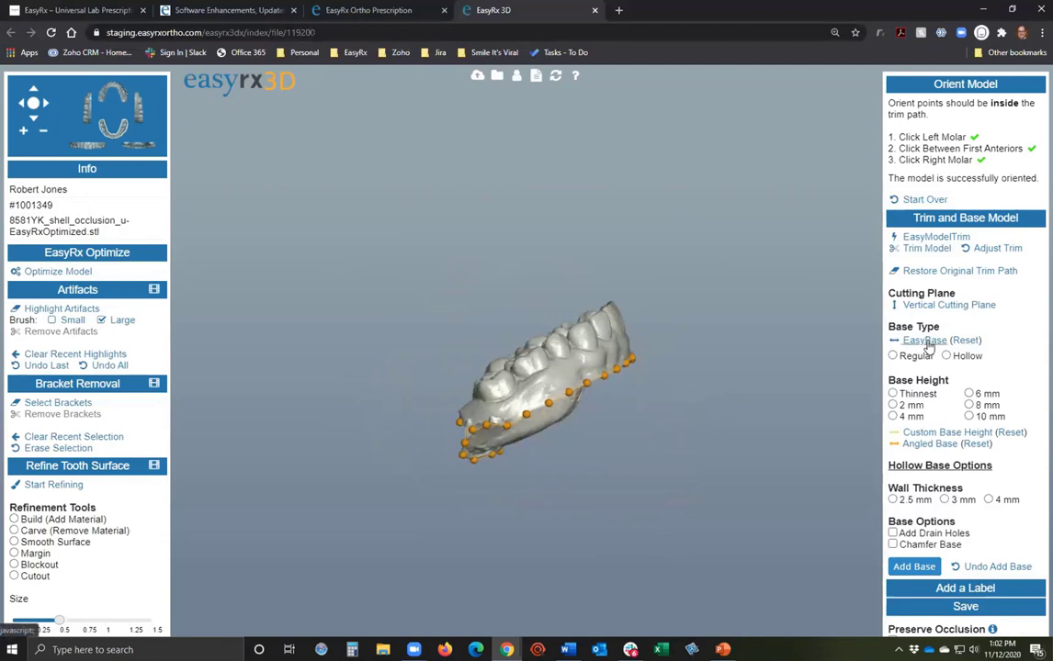
pyautogui.click(928, 343)
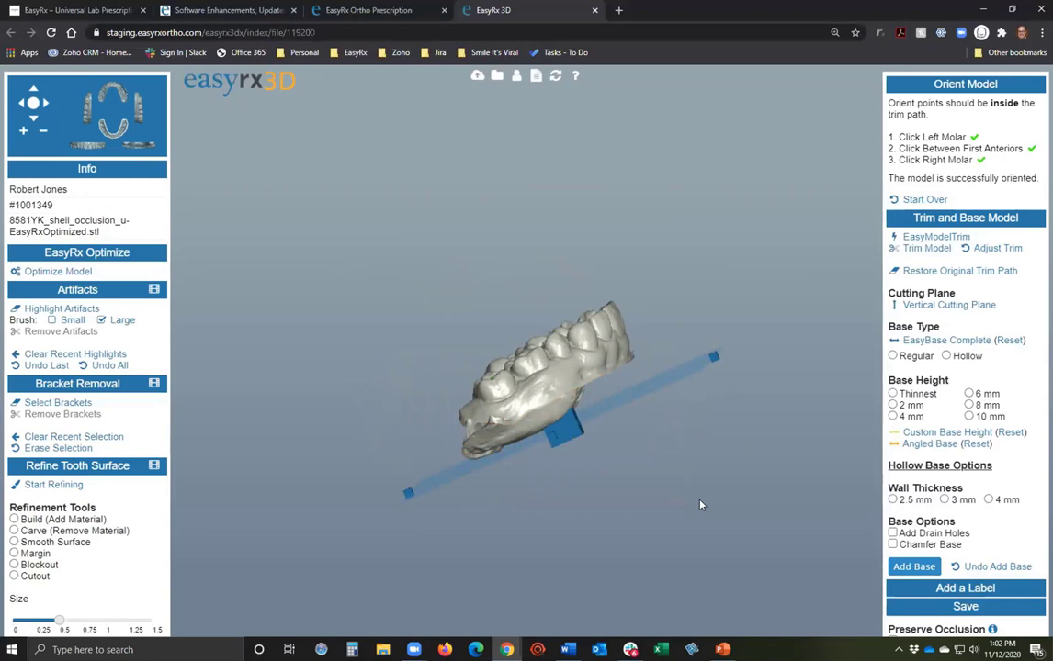
# Add a Regular base of Thinnest height with chamfered edges to the 8581YK arch.
pyautogui.moveTo(516, 354); pyautogui.dragTo(580, 381)
pyautogui.moveTo(565, 425); pyautogui.dragTo(742, 365)
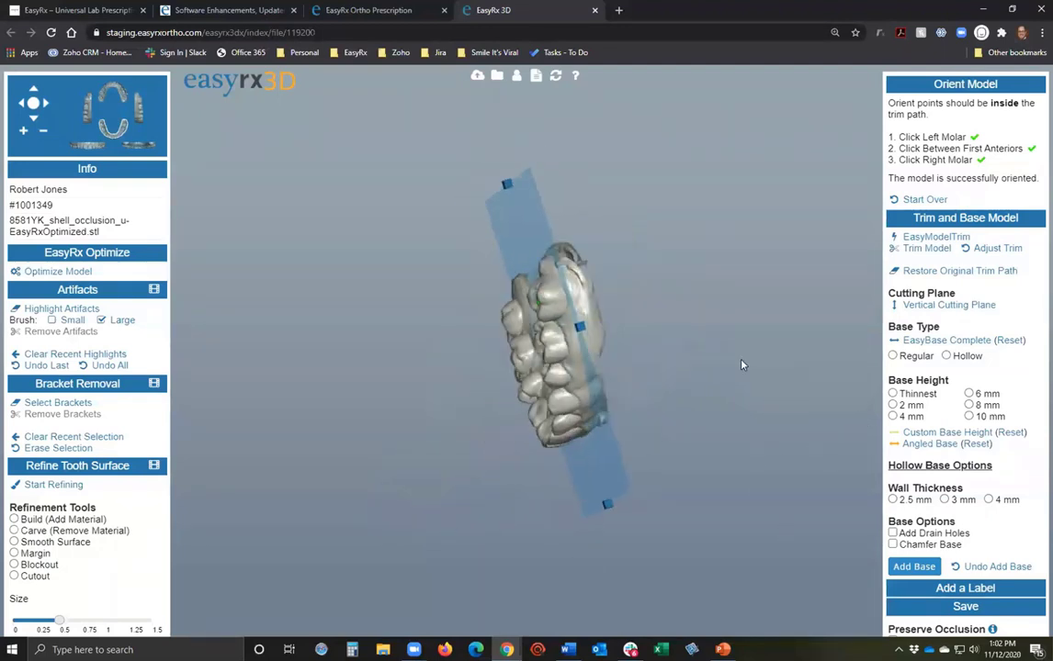
pyautogui.moveTo(583, 330); pyautogui.dragTo(589, 322)
pyautogui.moveTo(723, 328); pyautogui.dragTo(615, 465)
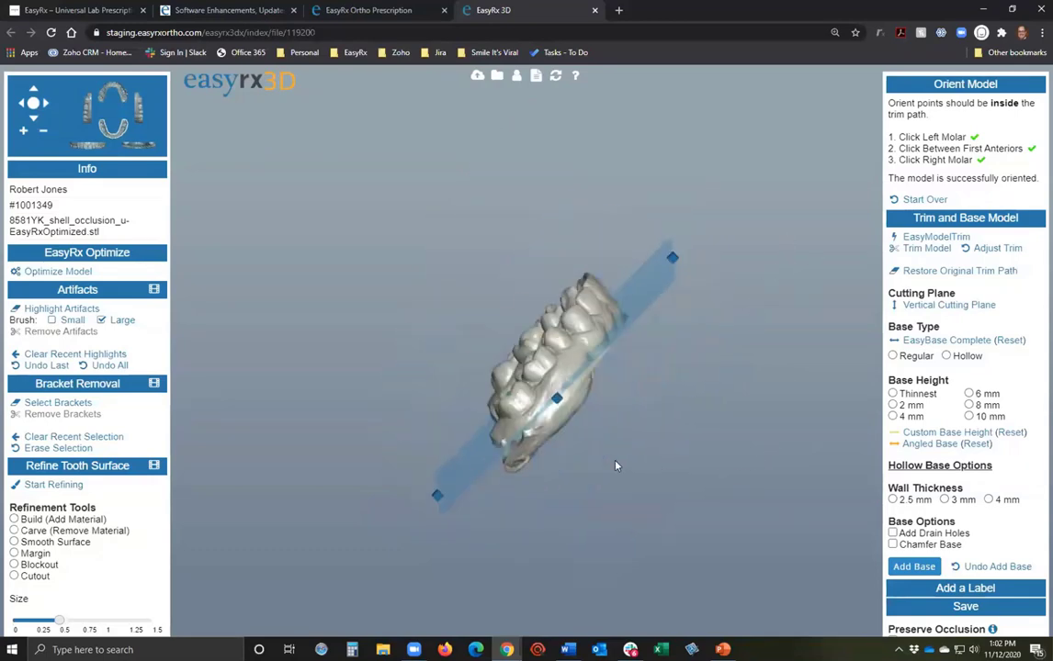
pyautogui.click(892, 355)
pyautogui.click(892, 394)
pyautogui.click(891, 545)
pyautogui.click(912, 567)
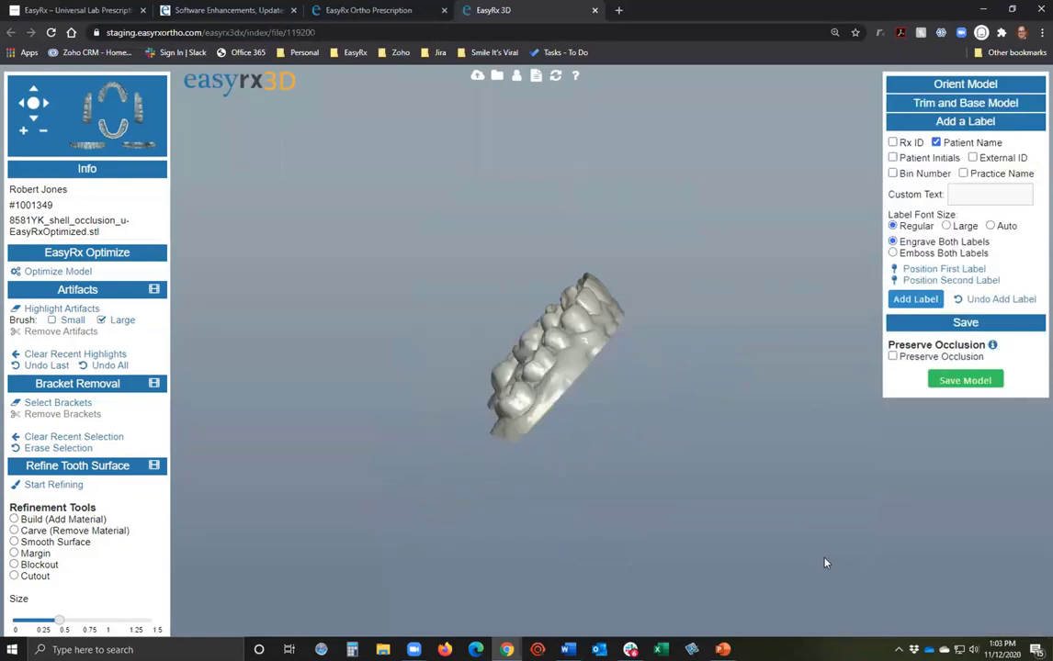
# Inspect the base underside and support pads, then expand the Trim and Base Model settings.
pyautogui.moveTo(630, 495); pyautogui.dragTo(405, 457)
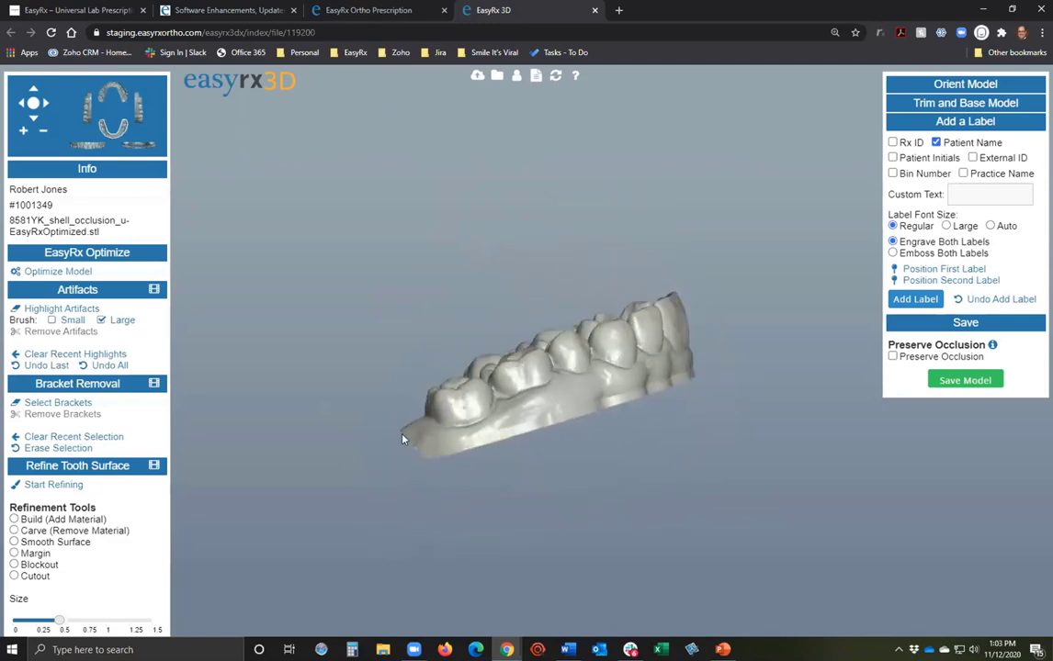
pyautogui.moveTo(460, 503); pyautogui.dragTo(426, 299)
pyautogui.moveTo(628, 430); pyautogui.dragTo(501, 295)
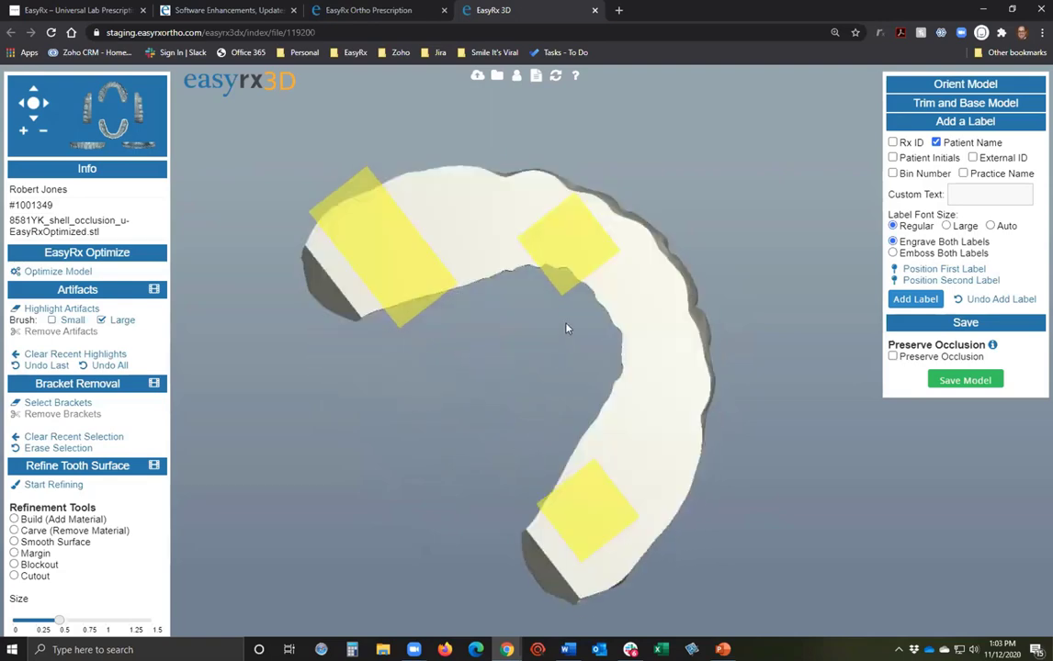
pyautogui.moveTo(511, 435); pyautogui.dragTo(478, 464)
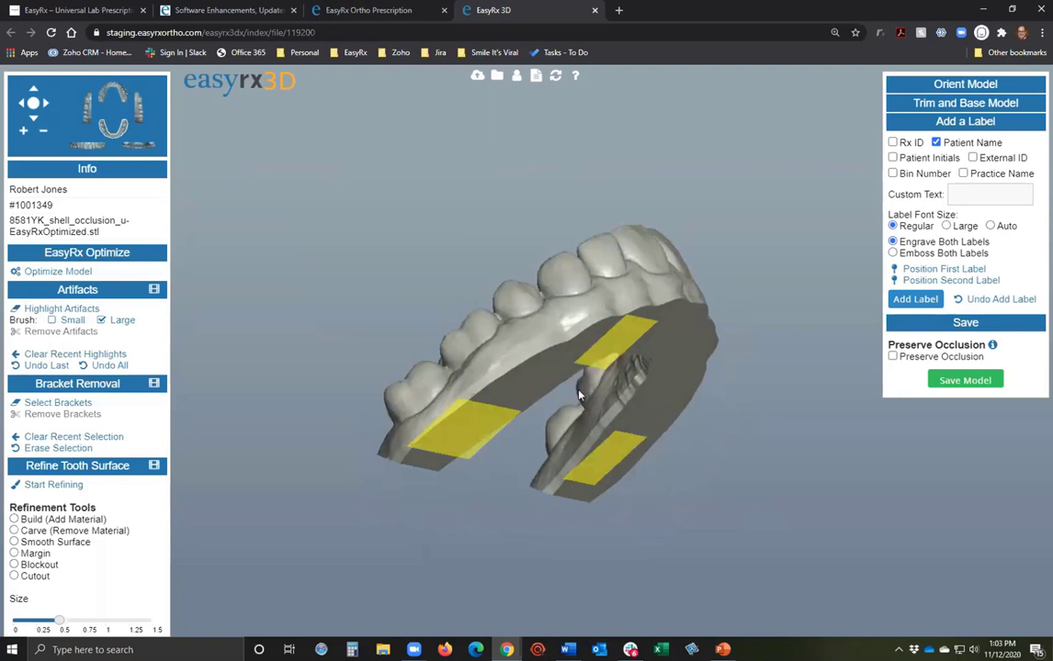
pyautogui.moveTo(519, 433); pyautogui.dragTo(390, 395)
pyautogui.moveTo(633, 448); pyautogui.dragTo(460, 368)
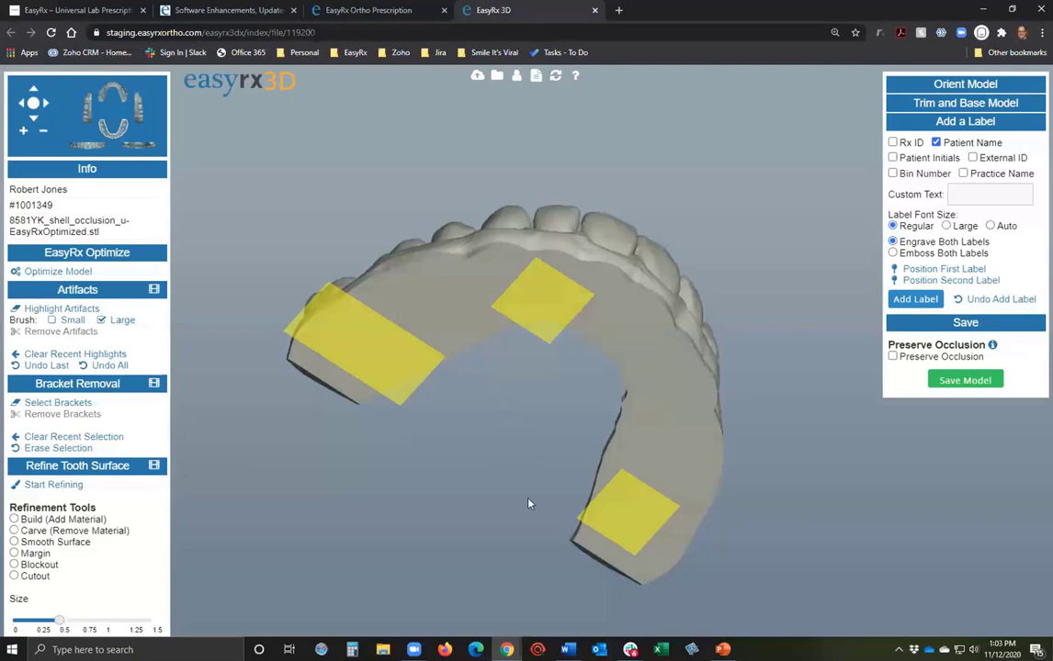
pyautogui.moveTo(535, 498); pyautogui.dragTo(630, 551)
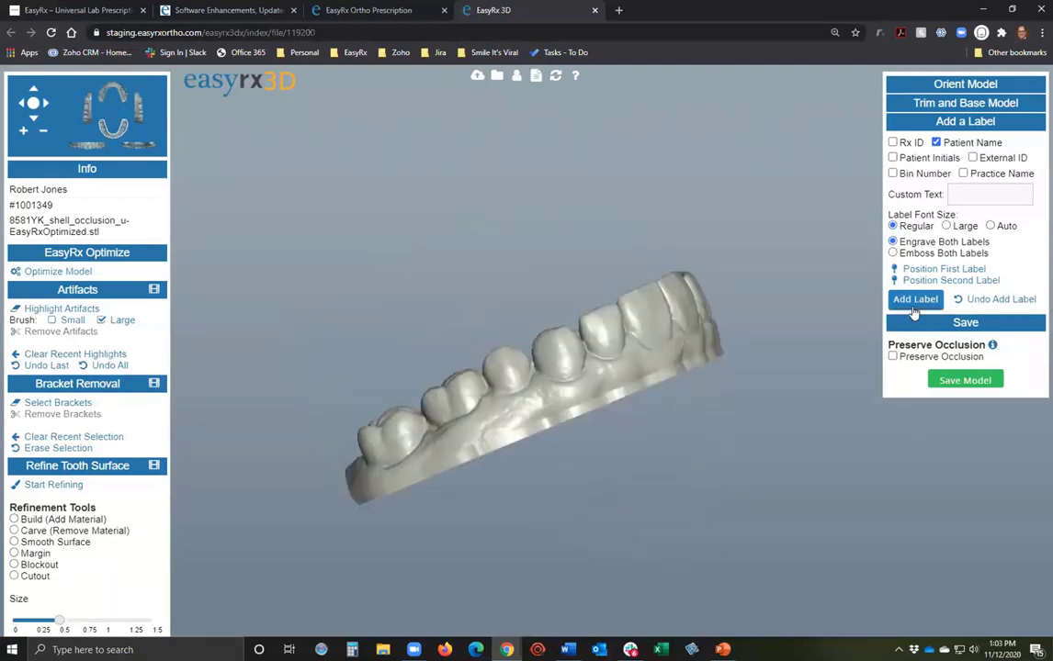
pyautogui.moveTo(663, 402); pyautogui.dragTo(687, 475)
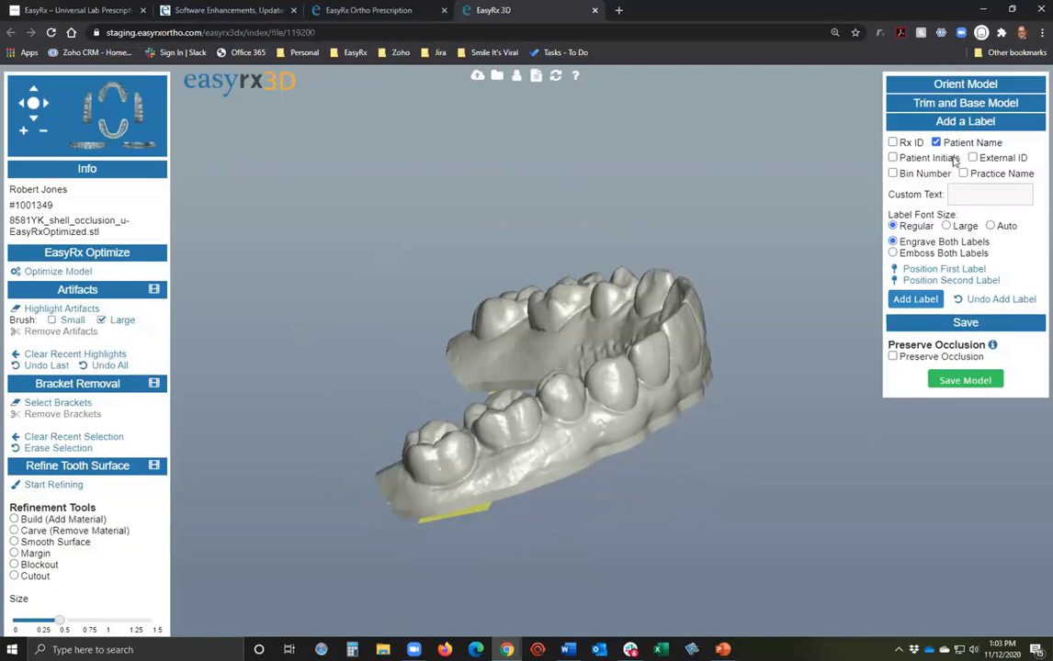
pyautogui.click(954, 106)
pyautogui.moveTo(687, 377); pyautogui.dragTo(825, 434)
# Undo the base and add a vertical cutting plane with an extra handle near the molar.
pyautogui.click(995, 451)
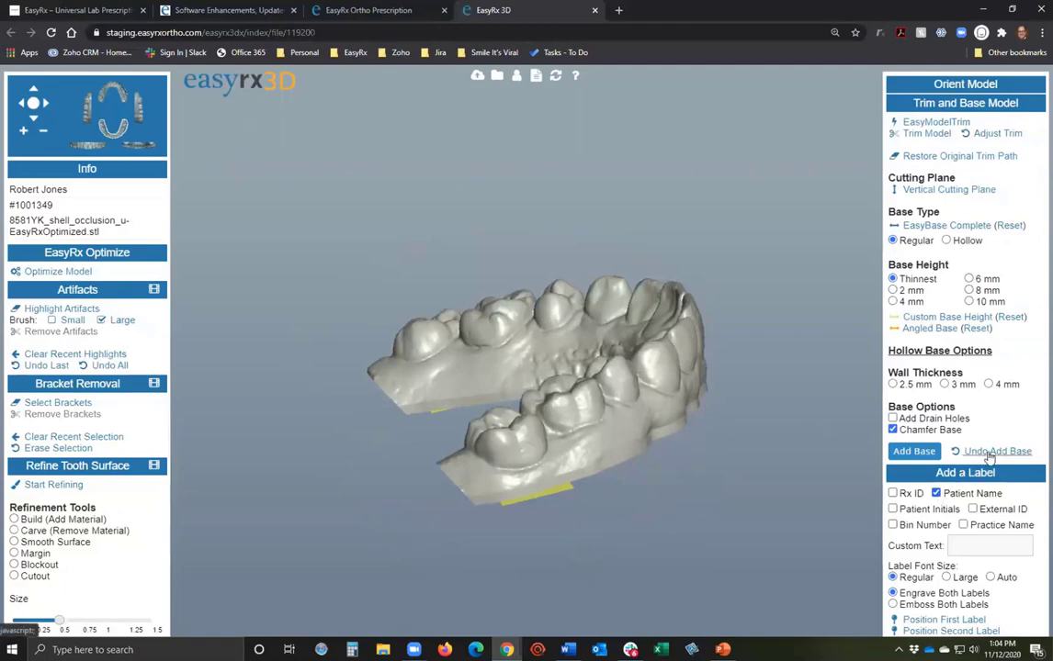
pyautogui.moveTo(477, 551); pyautogui.dragTo(463, 581)
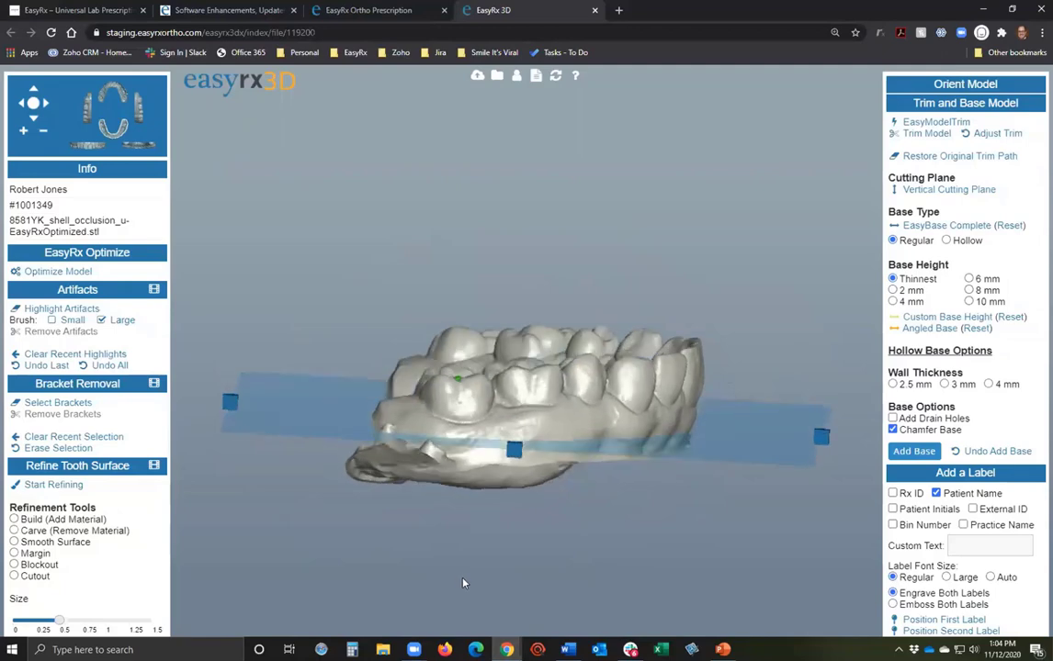
pyautogui.click(937, 193)
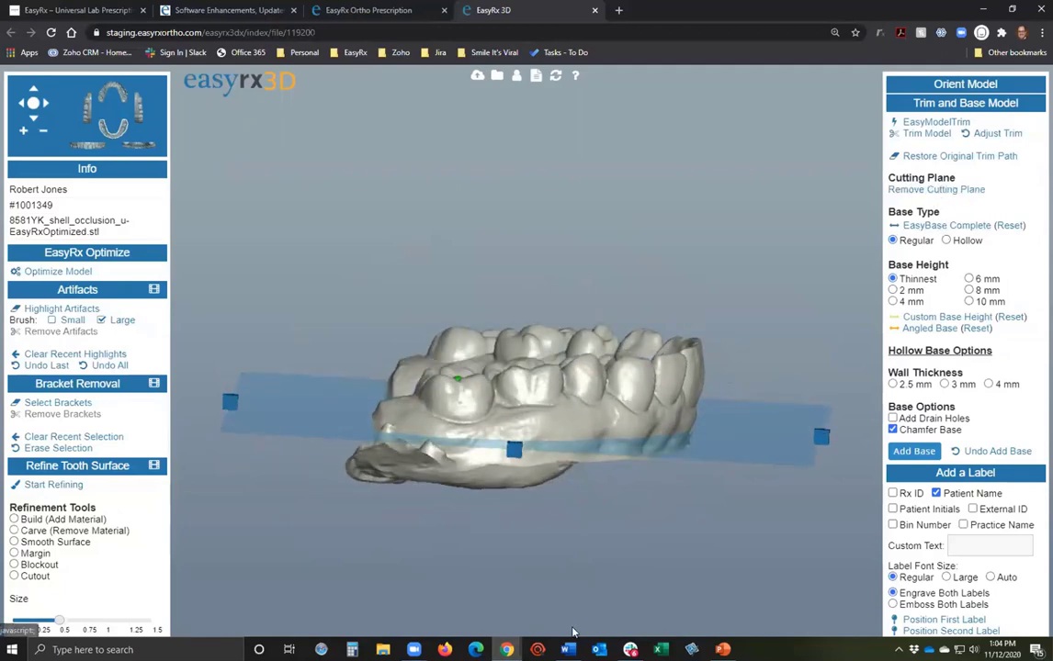
pyautogui.moveTo(413, 412); pyautogui.dragTo(495, 556)
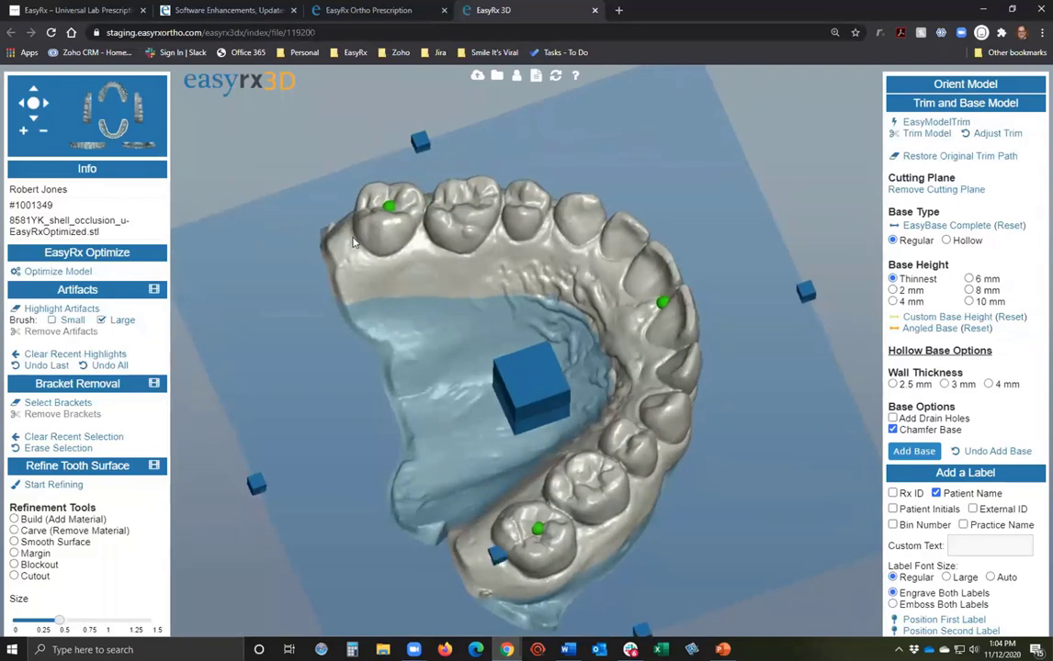
pyautogui.click(320, 218)
pyautogui.moveTo(500, 557)
pyautogui.mouseDown()
pyautogui.moveTo(487, 515)
pyautogui.moveTo(465, 576)
pyautogui.moveTo(490, 564)
pyautogui.mouseUp()
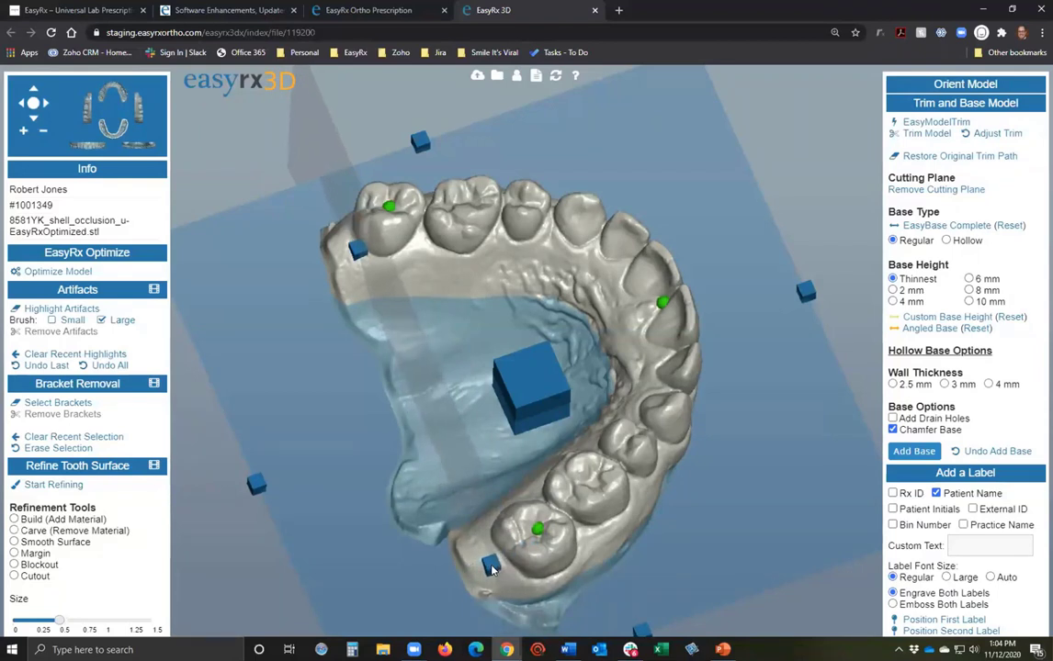
# Tilt the cutting plane by its corner handles and re-add the chamfered base.
pyautogui.moveTo(356, 246); pyautogui.dragTo(351, 240)
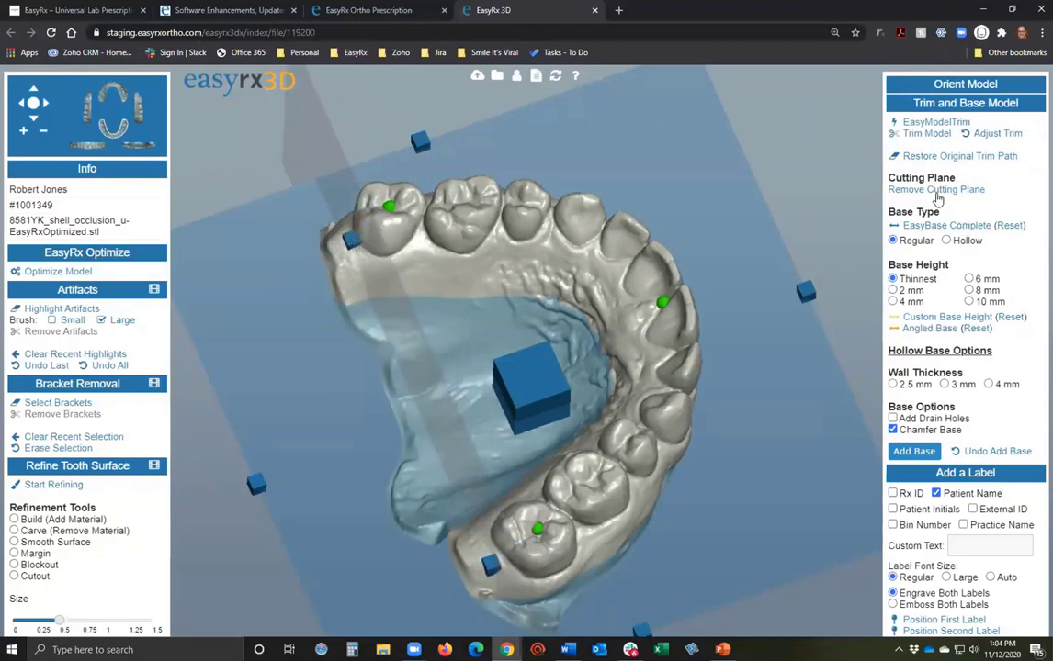
pyautogui.moveTo(793, 605); pyautogui.dragTo(789, 569)
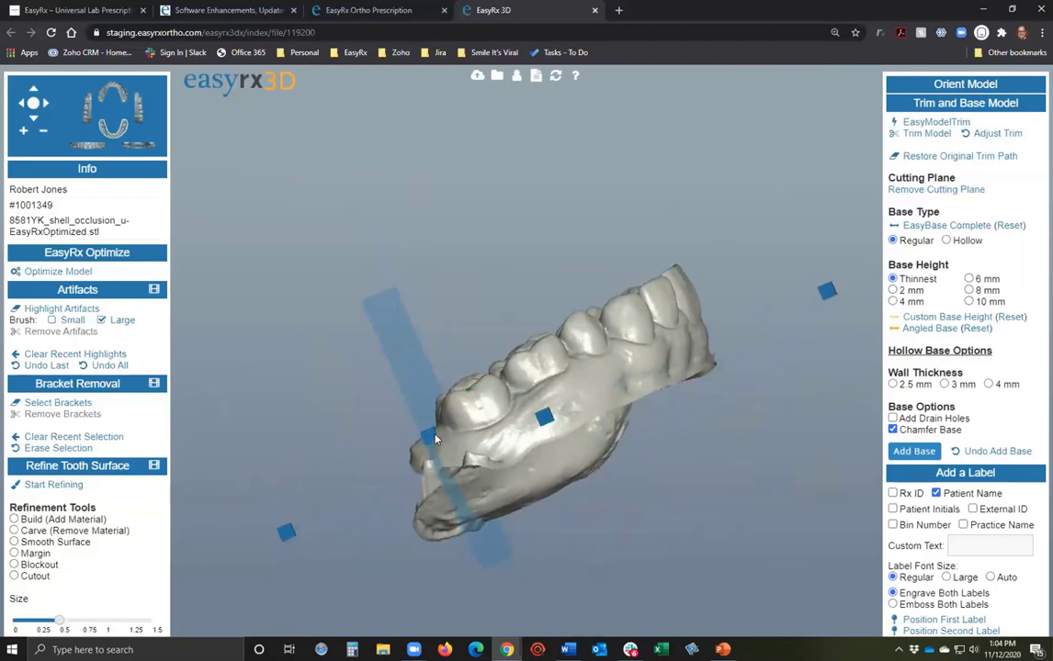
pyautogui.moveTo(437, 440); pyautogui.dragTo(797, 597)
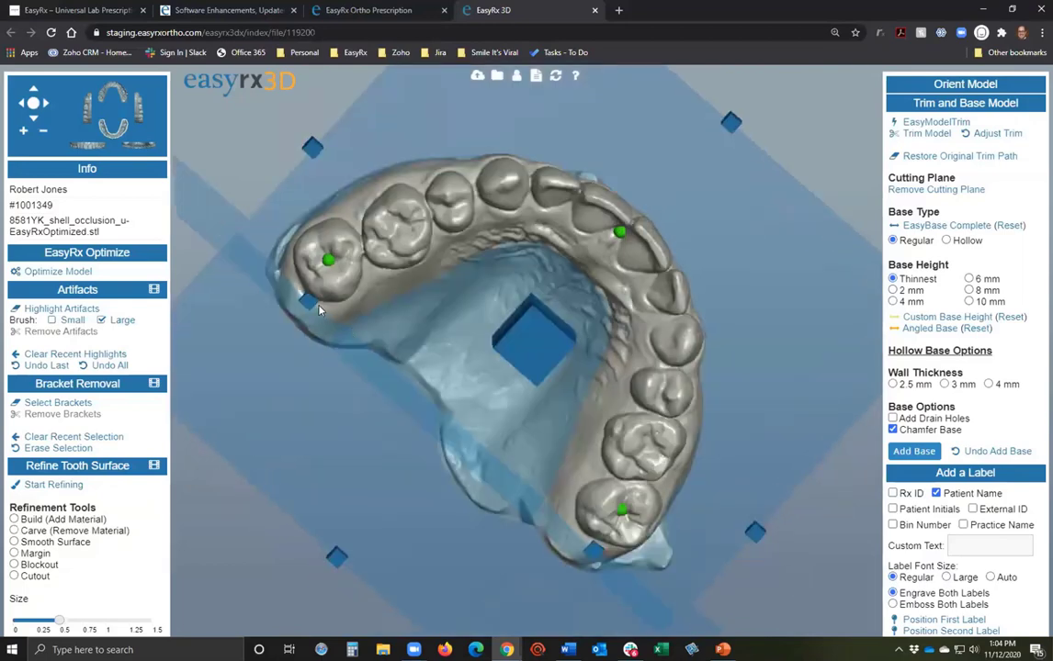
pyautogui.moveTo(309, 304); pyautogui.dragTo(311, 294)
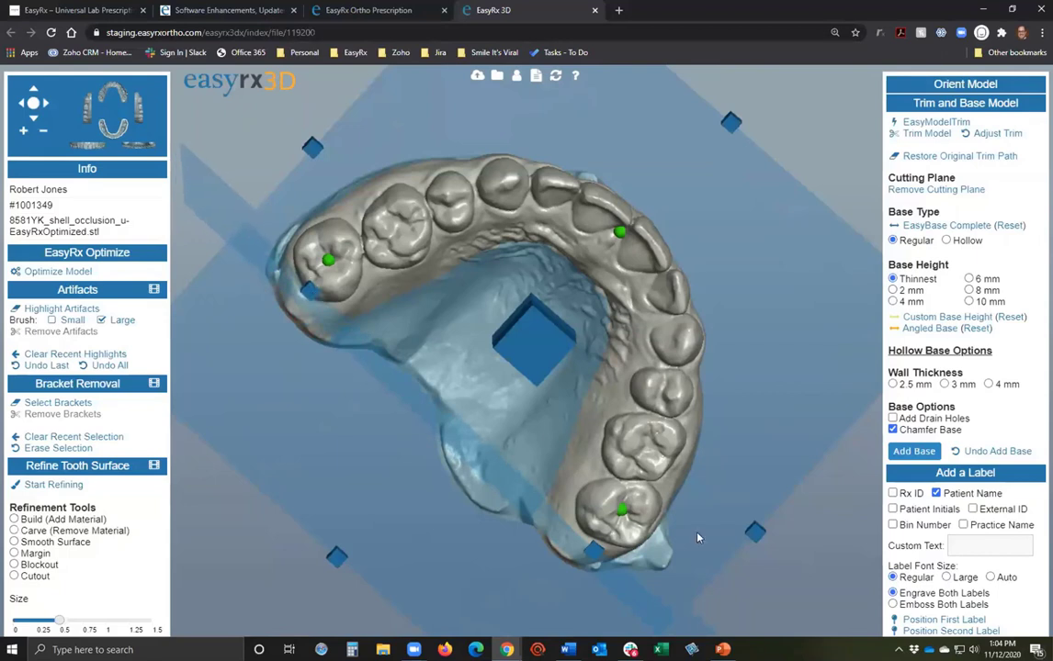
pyautogui.click(912, 455)
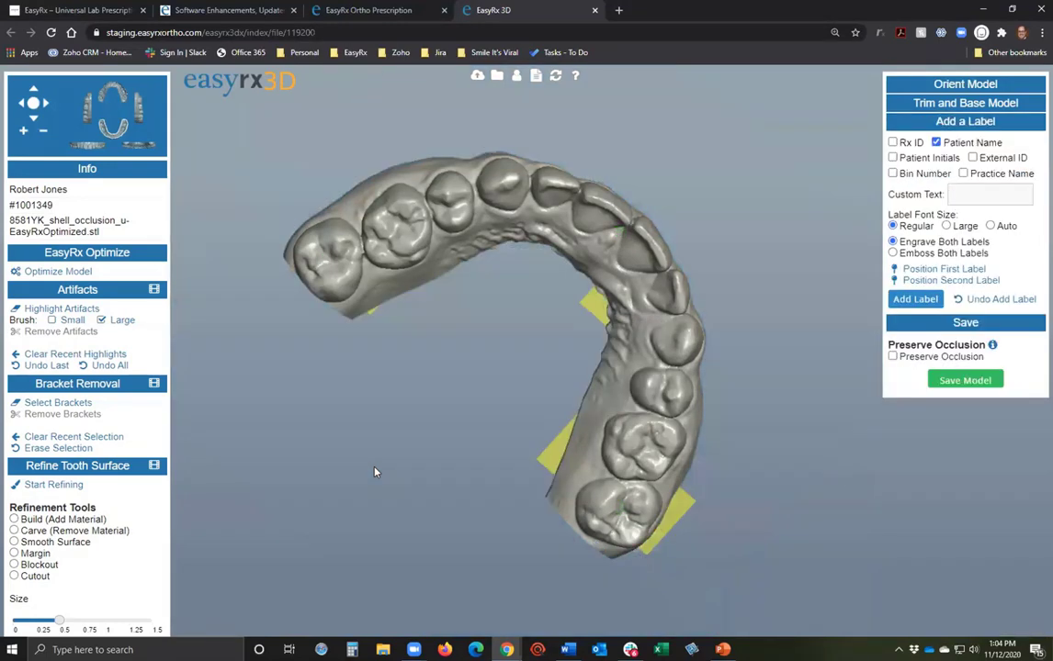
# Reset EasyBase Complete to remove the base, and remove the cutting plane.
pyautogui.moveTo(374, 472); pyautogui.dragTo(432, 487)
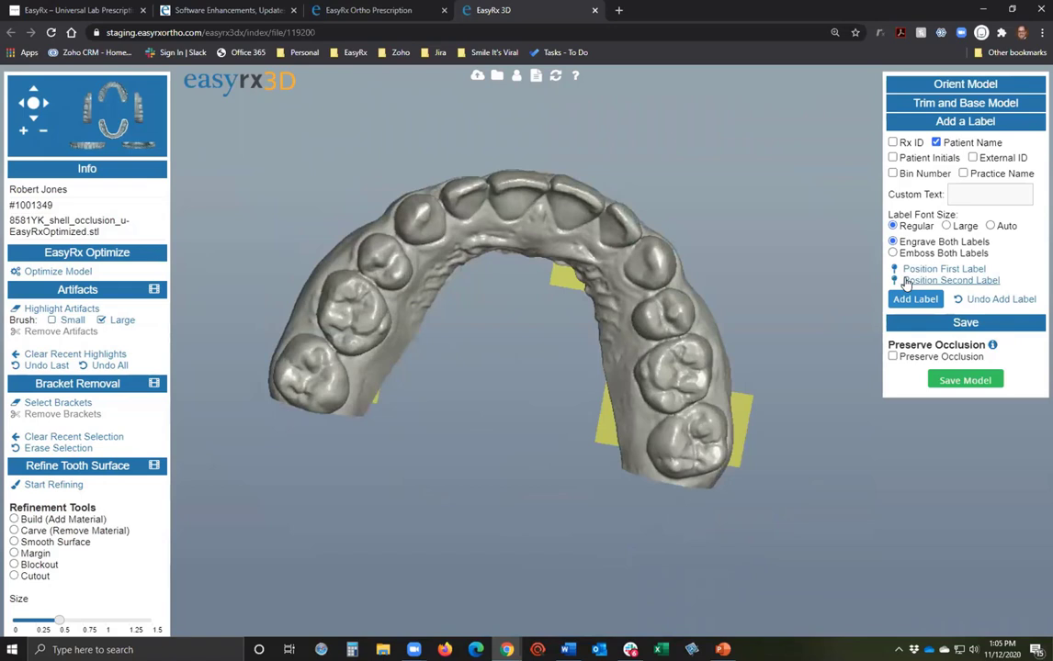
pyautogui.click(970, 104)
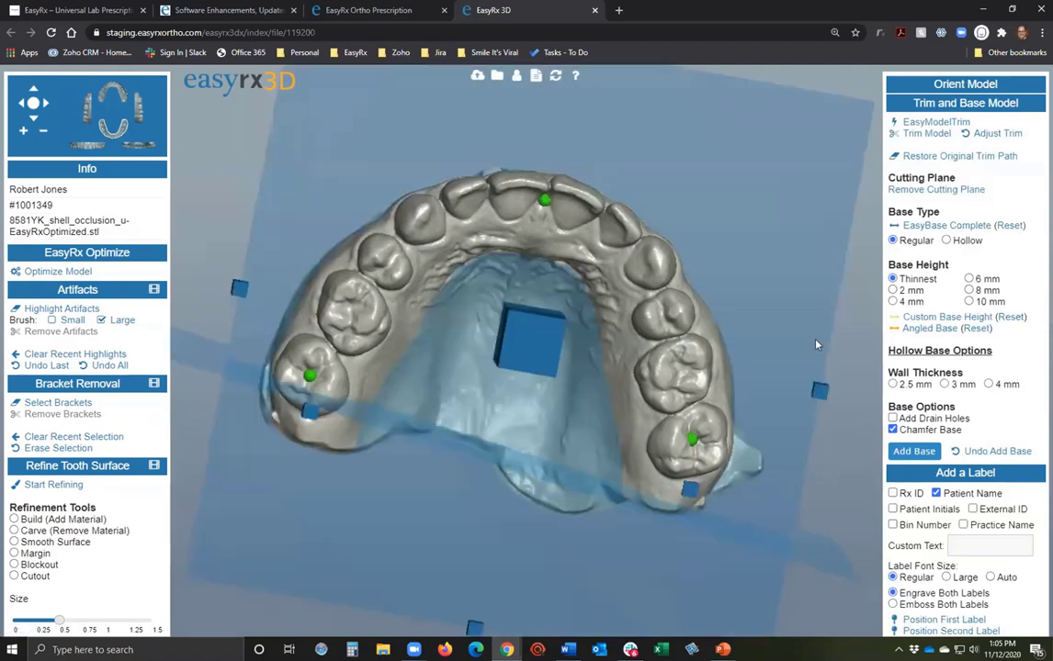
pyautogui.click(935, 226)
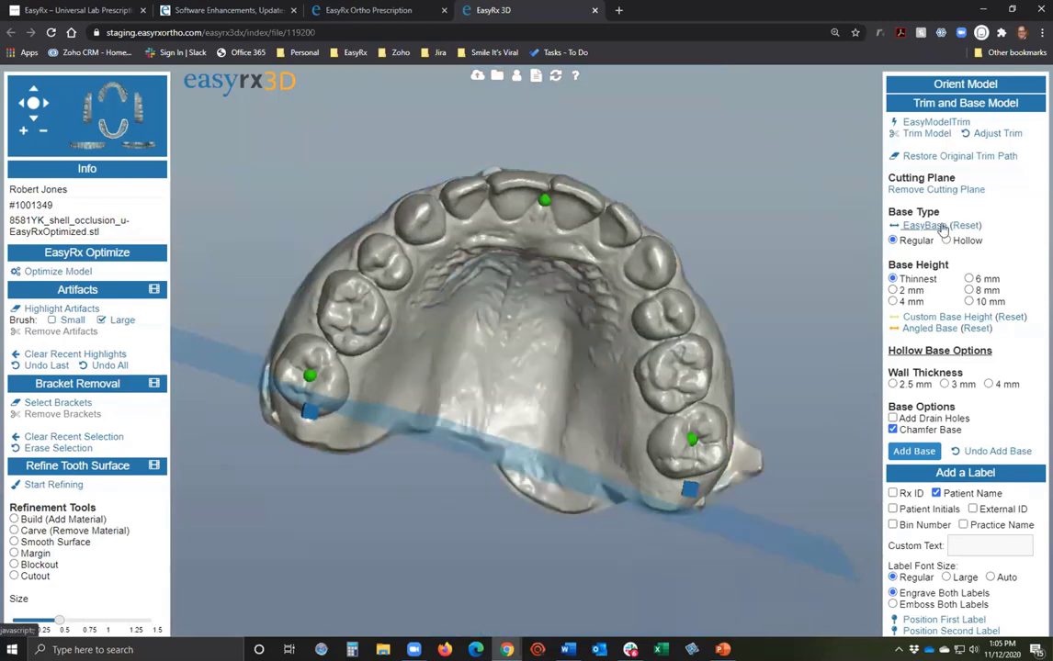
pyautogui.click(937, 191)
pyautogui.moveTo(727, 355); pyautogui.dragTo(514, 275)
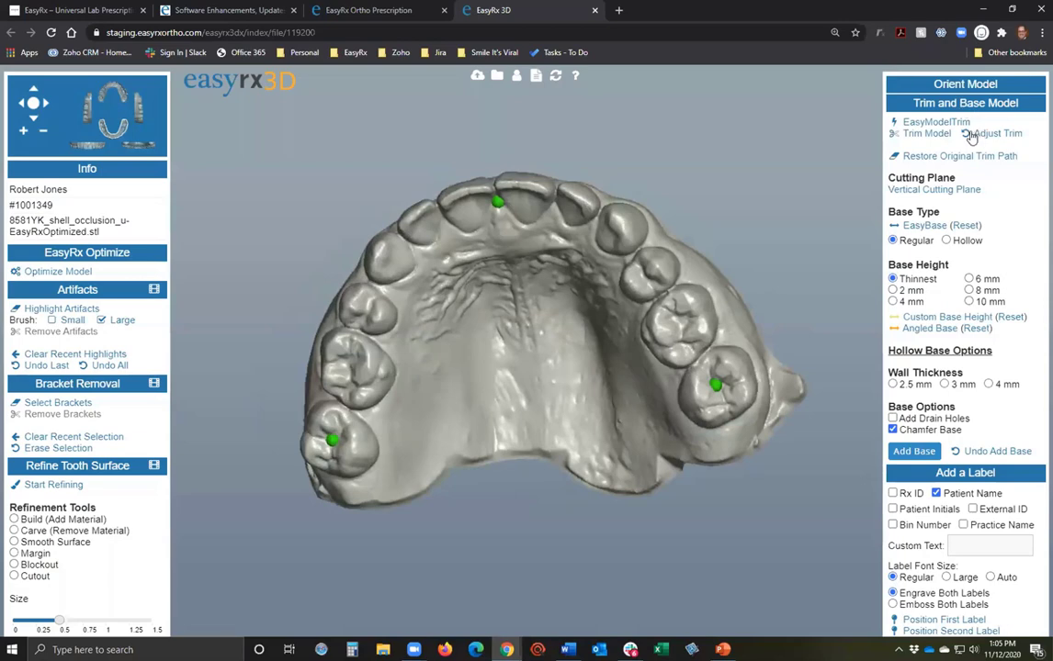
# Clear the orientation points and re-orient the arch, finishing at the right molar.
pyautogui.click(935, 121)
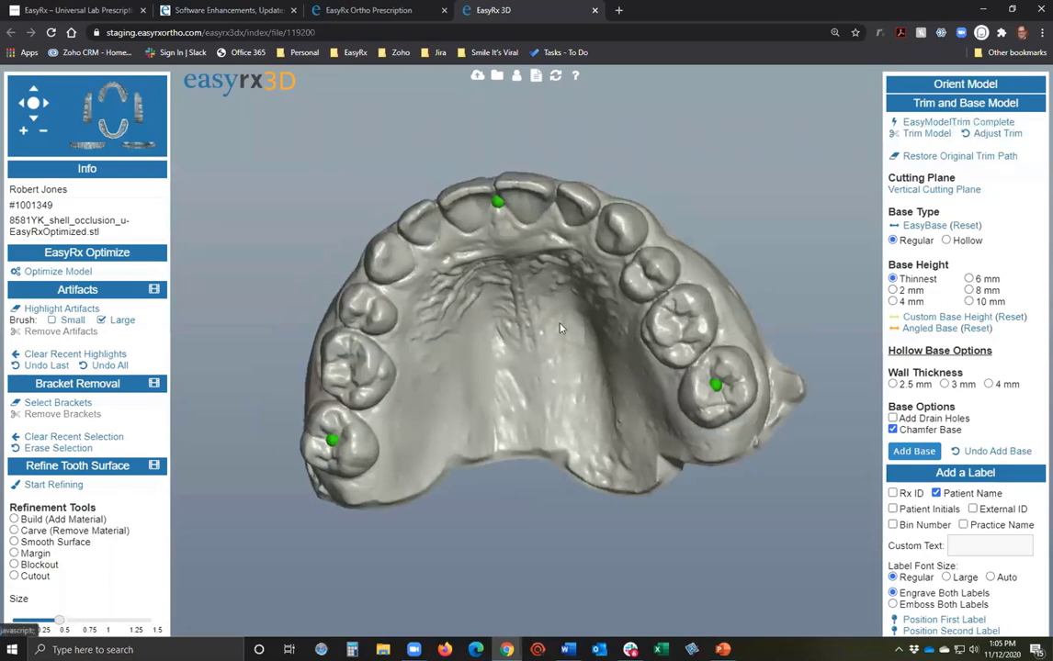
pyautogui.click(992, 84)
pyautogui.click(923, 199)
pyautogui.moveTo(599, 460); pyautogui.dragTo(444, 409)
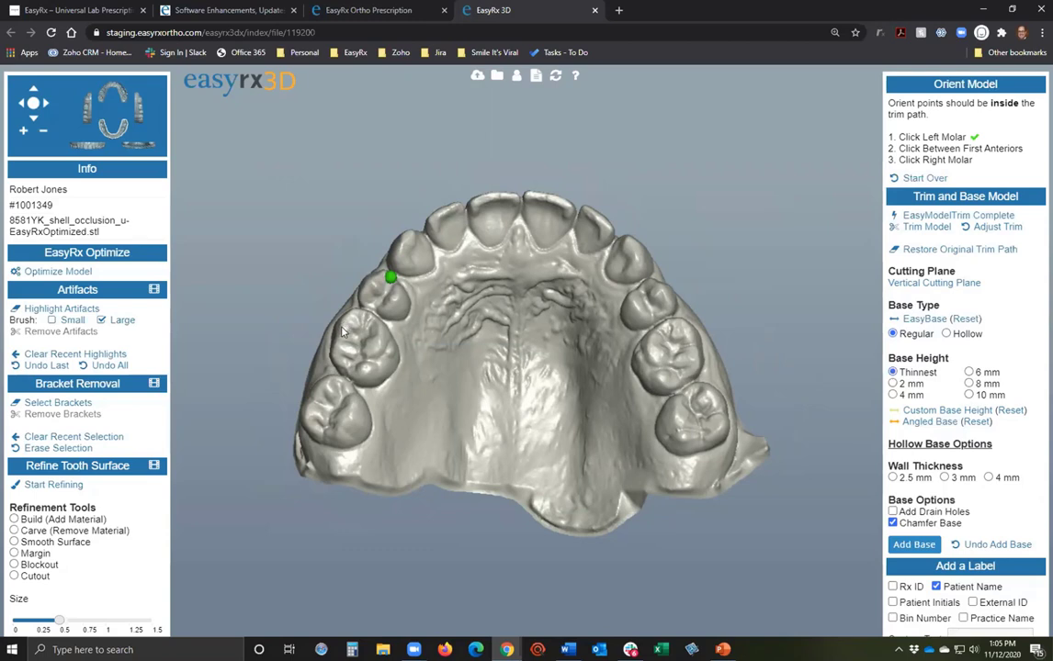
pyautogui.click(346, 419)
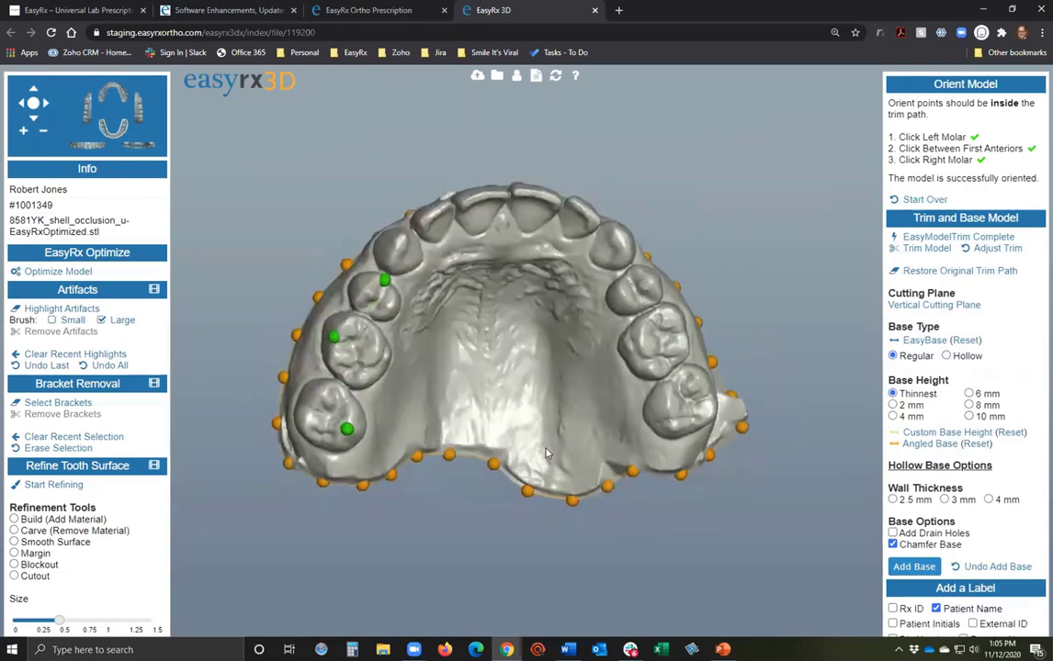
# Generate the EasyModelTrim path, then add and nudge trim points along the arch's left edge.
pyautogui.click(923, 239)
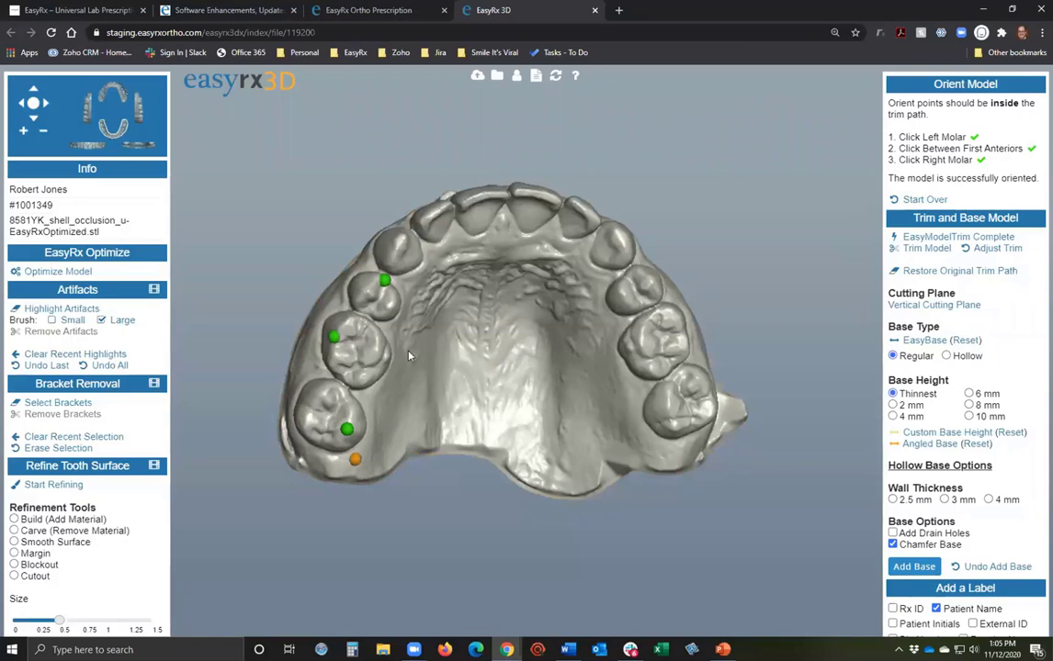
pyautogui.click(415, 300)
pyautogui.click(401, 273)
pyautogui.moveTo(362, 288); pyautogui.dragTo(436, 285)
pyautogui.click(404, 262)
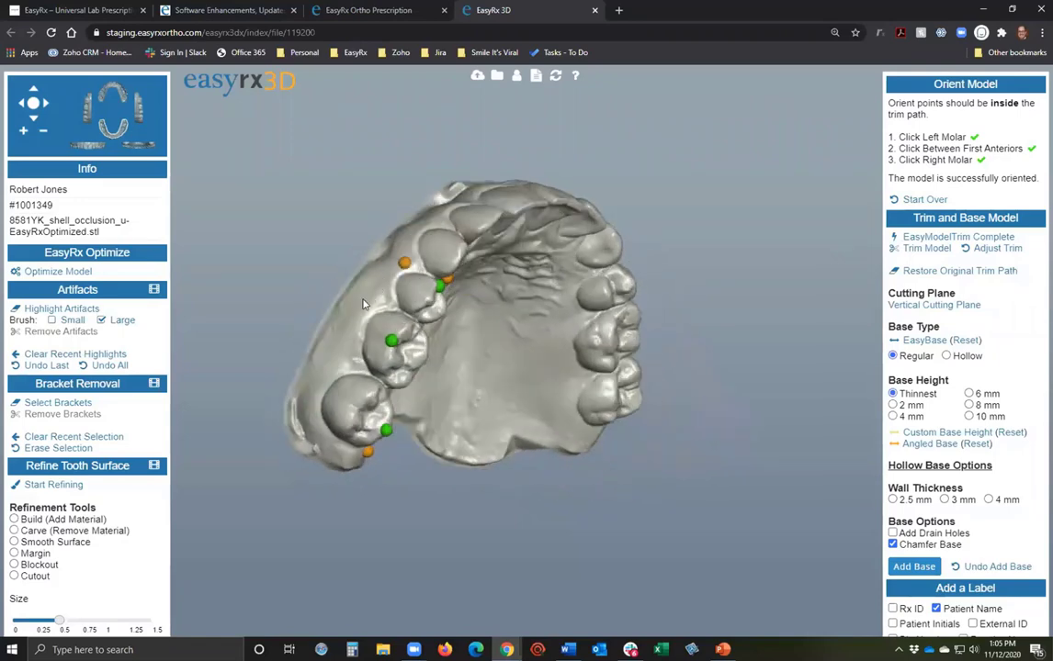
pyautogui.click(329, 446)
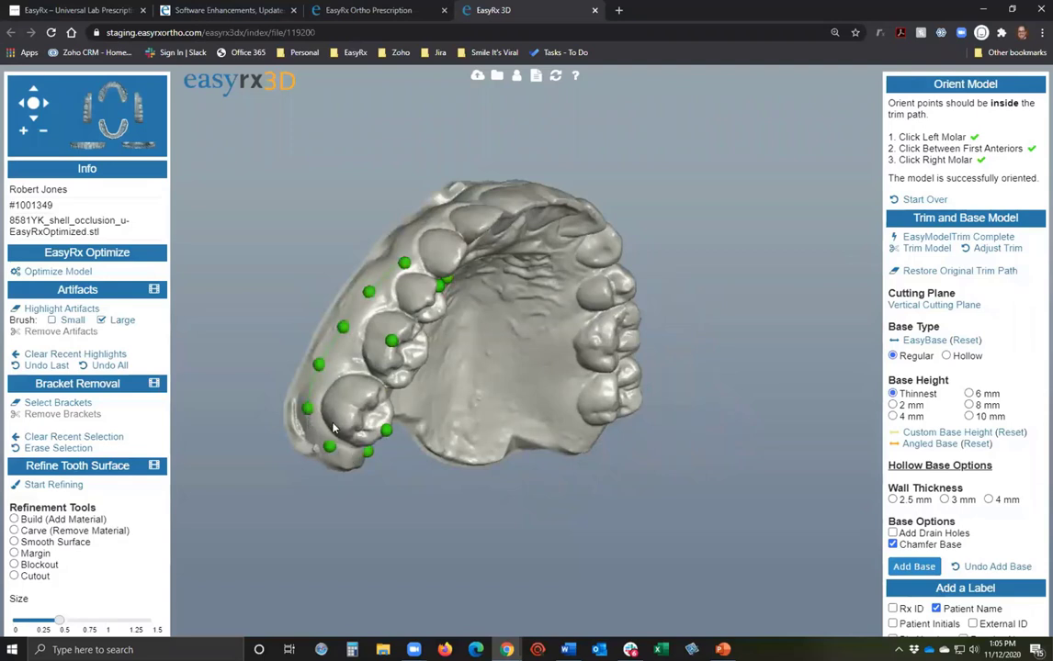
pyautogui.moveTo(314, 415); pyautogui.dragTo(318, 413)
pyautogui.moveTo(319, 367); pyautogui.dragTo(324, 366)
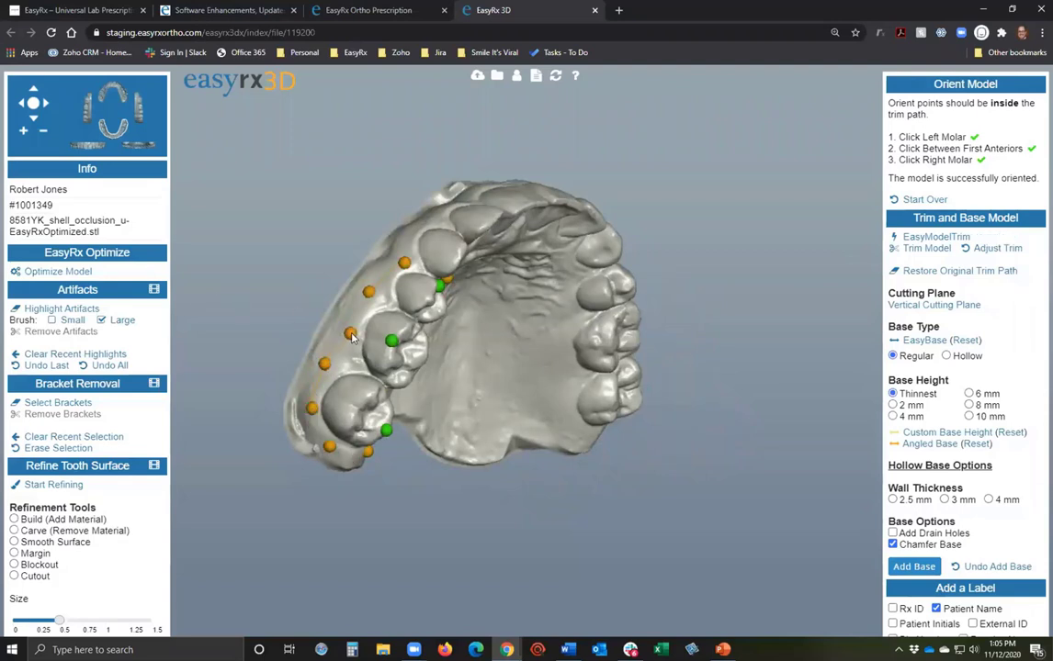
pyautogui.moveTo(312, 303); pyautogui.dragTo(286, 245)
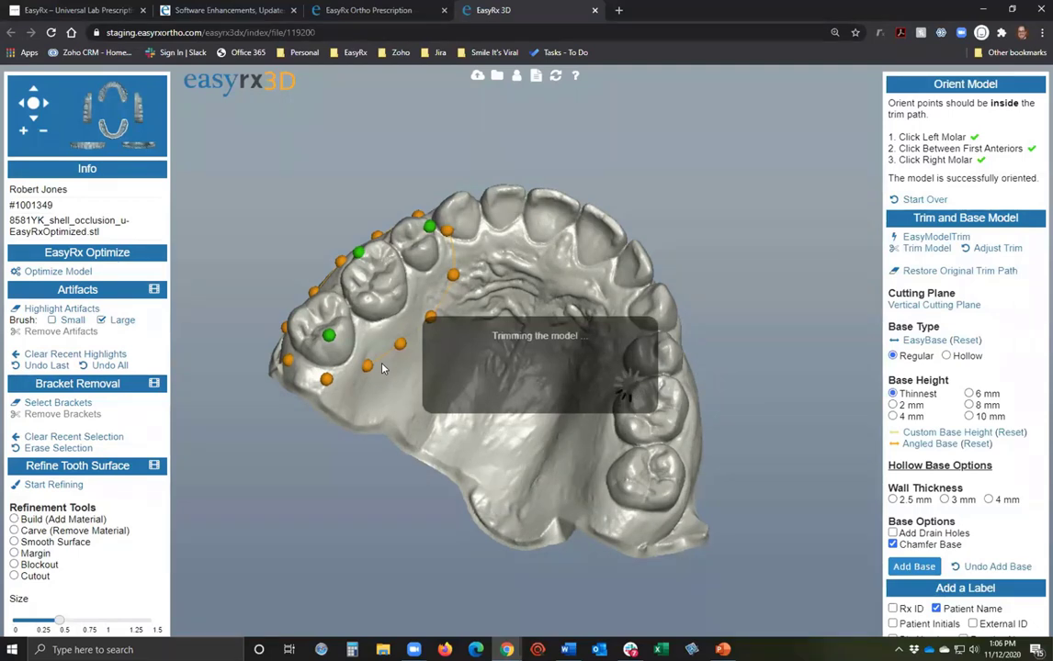
# Add a chamfered base to the trimmed three-molar piece and inspect it from several angles.
pyautogui.moveTo(425, 332); pyautogui.dragTo(410, 350)
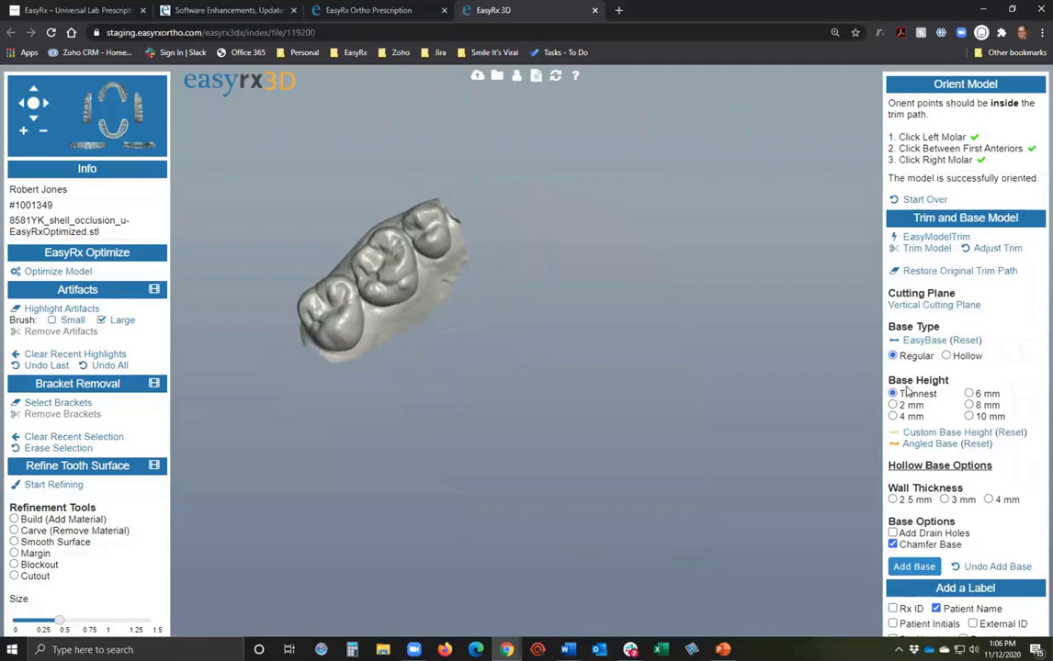
pyautogui.click(898, 564)
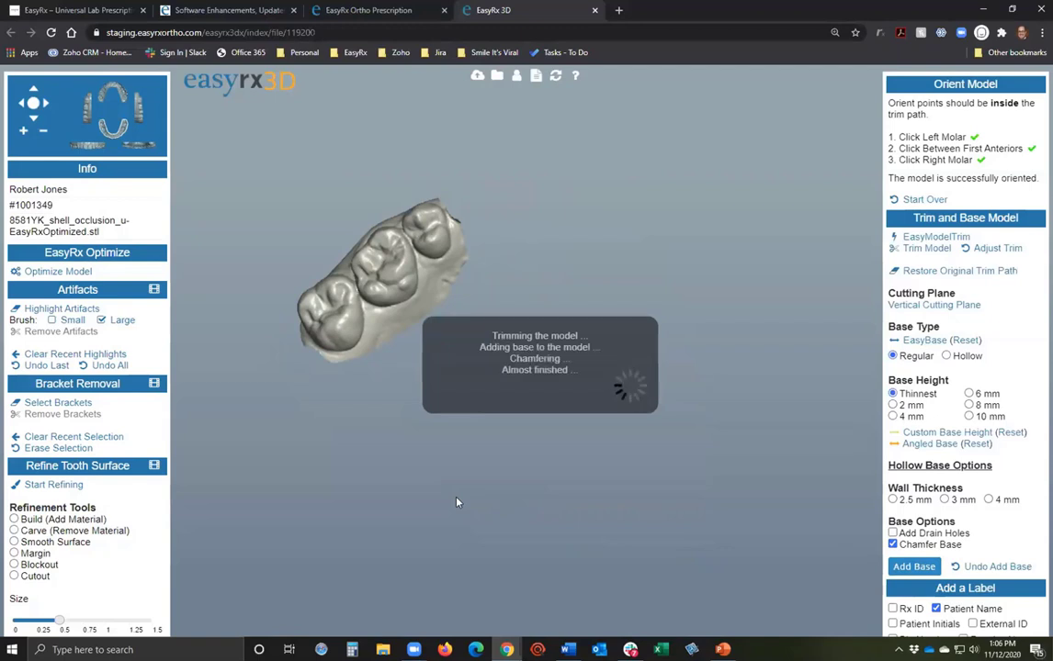
pyautogui.moveTo(591, 483); pyautogui.dragTo(434, 444)
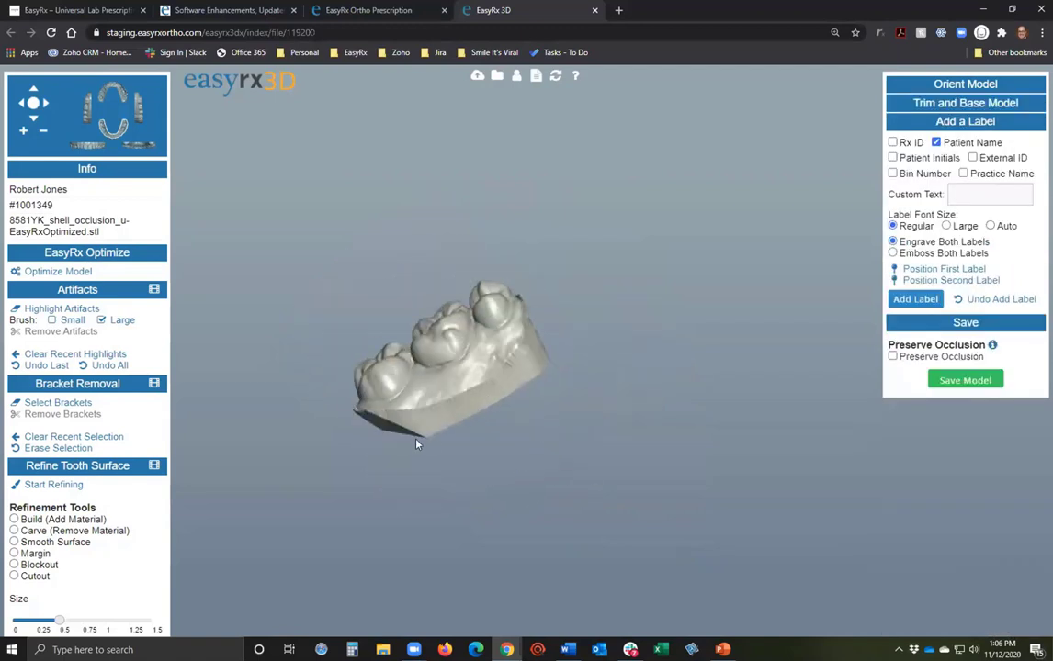
pyautogui.moveTo(529, 450); pyautogui.dragTo(554, 487)
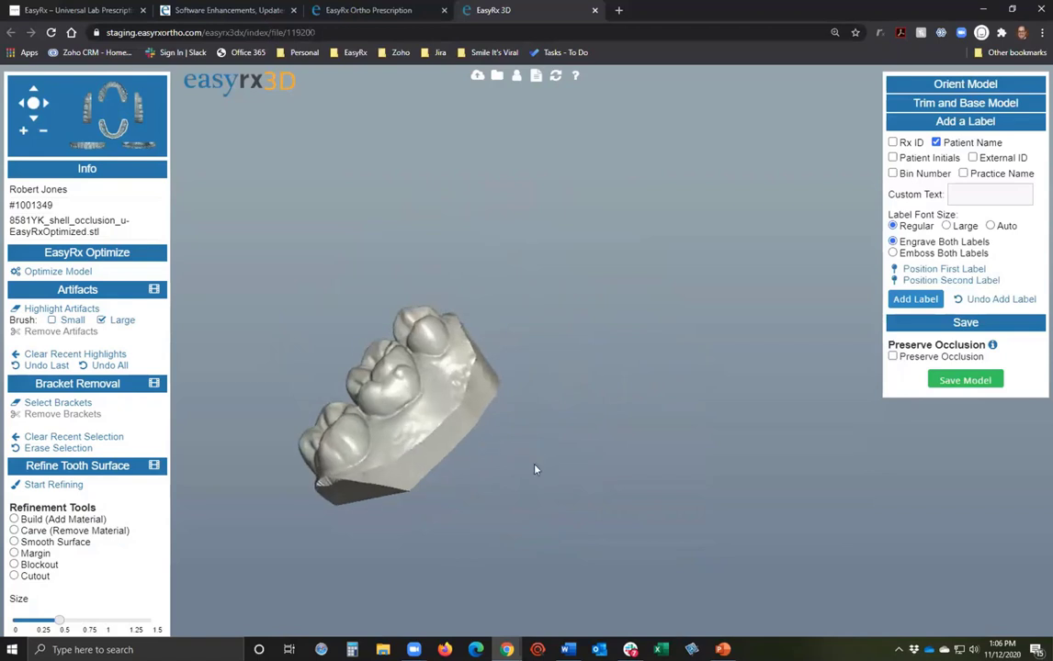
pyautogui.moveTo(536, 469); pyautogui.dragTo(639, 412)
pyautogui.moveTo(494, 380); pyautogui.dragTo(449, 358)
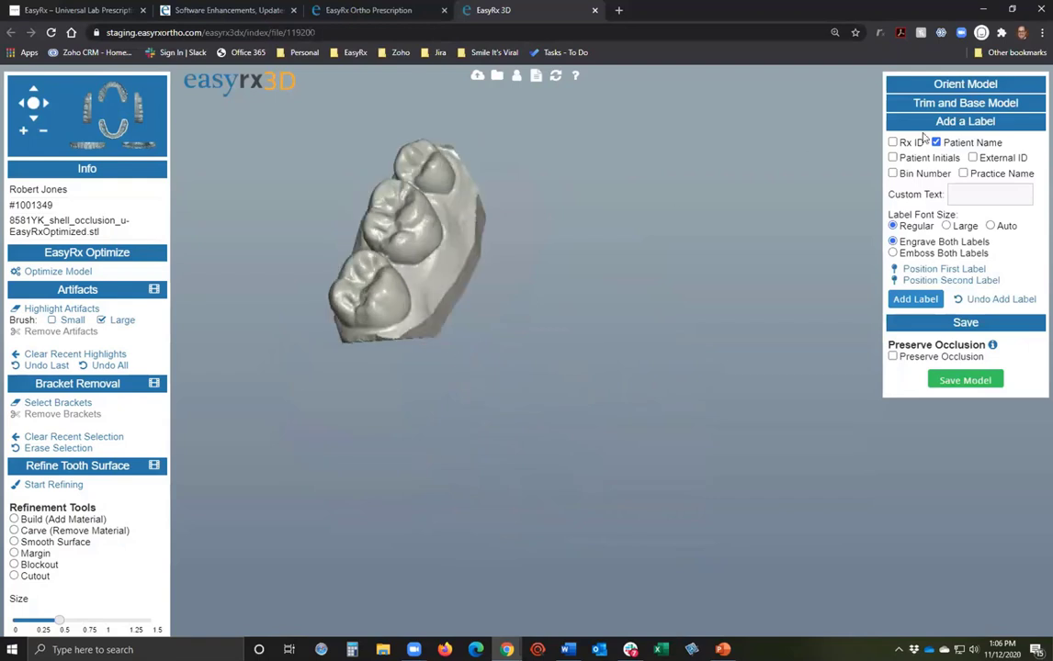
pyautogui.click(918, 84)
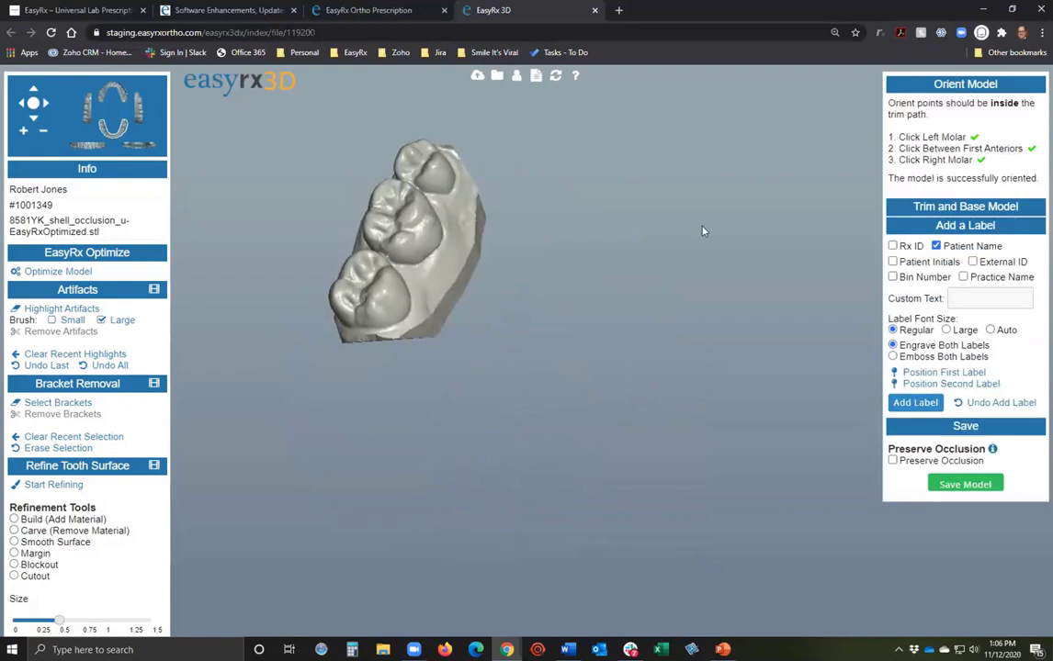
# Leave the 3D editor and load 17920515_shell_occlusion_u-EasyRxOptimized.stl from the case files.
pyautogui.click(595, 10)
pyautogui.press('Return')
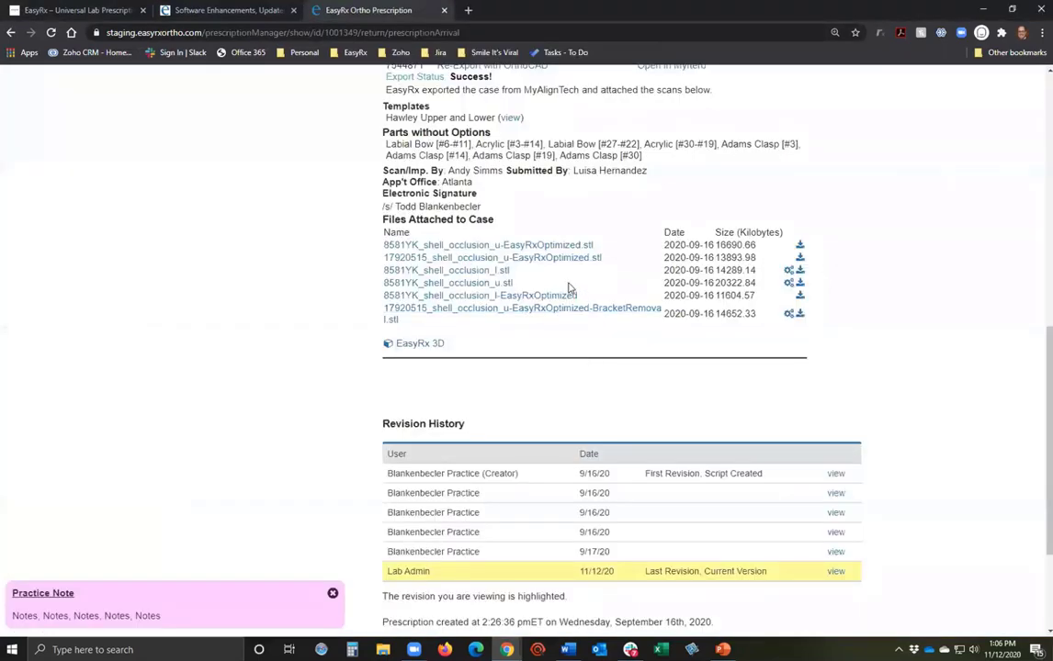
pyautogui.scroll(3, 559, 417)
pyautogui.scroll(-2, 517, 444)
pyautogui.scroll(-1, 517, 444)
pyautogui.scroll(2, 497, 369)
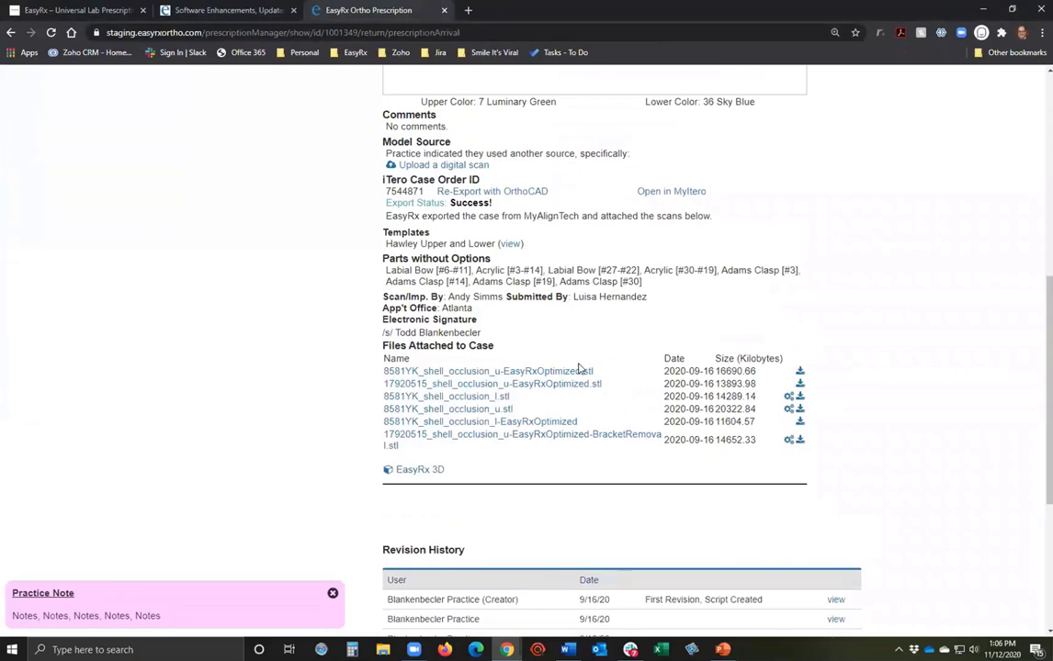
pyautogui.scroll(1, 211, 353)
pyautogui.scroll(-1, 572, 414)
pyautogui.click(581, 385)
pyautogui.click(554, 483)
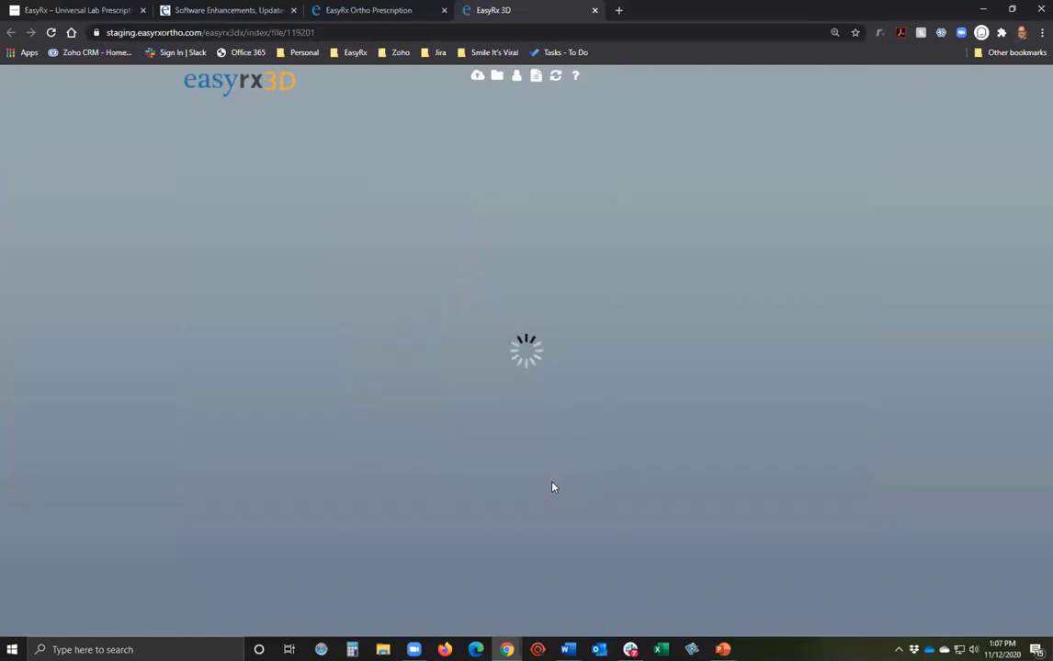
# Orient the 17920515 upper arch on the left molar, between the front anteriors, and the right molar.
pyautogui.moveTo(571, 540); pyautogui.dragTo(595, 438)
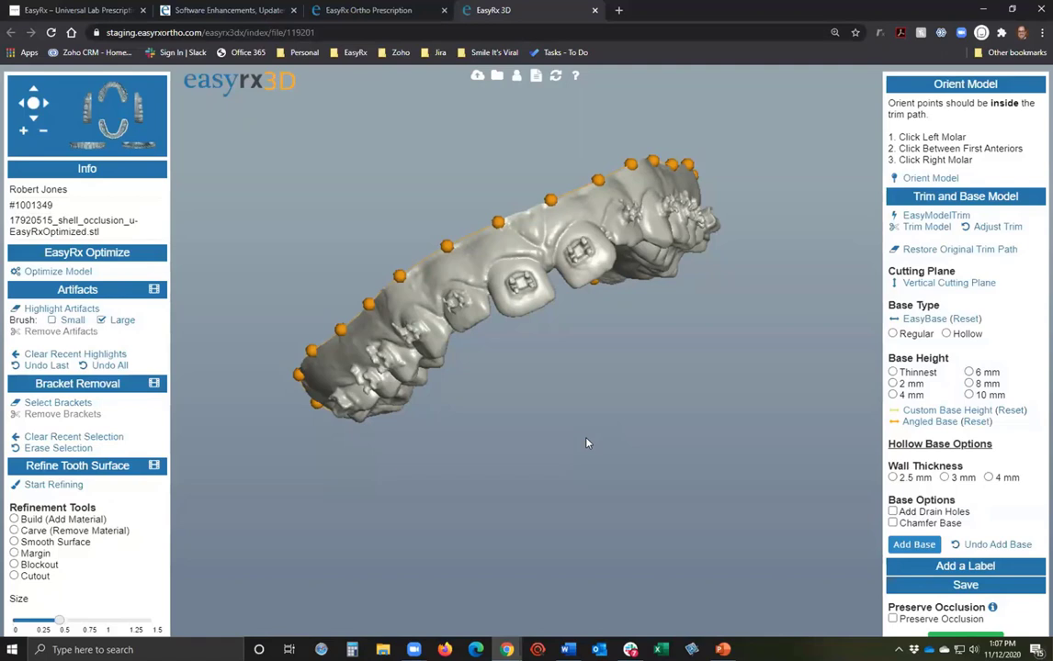
pyautogui.moveTo(587, 443); pyautogui.dragTo(563, 424)
pyautogui.moveTo(566, 361); pyautogui.dragTo(427, 371)
pyautogui.moveTo(470, 230); pyautogui.dragTo(481, 262)
pyautogui.click(927, 178)
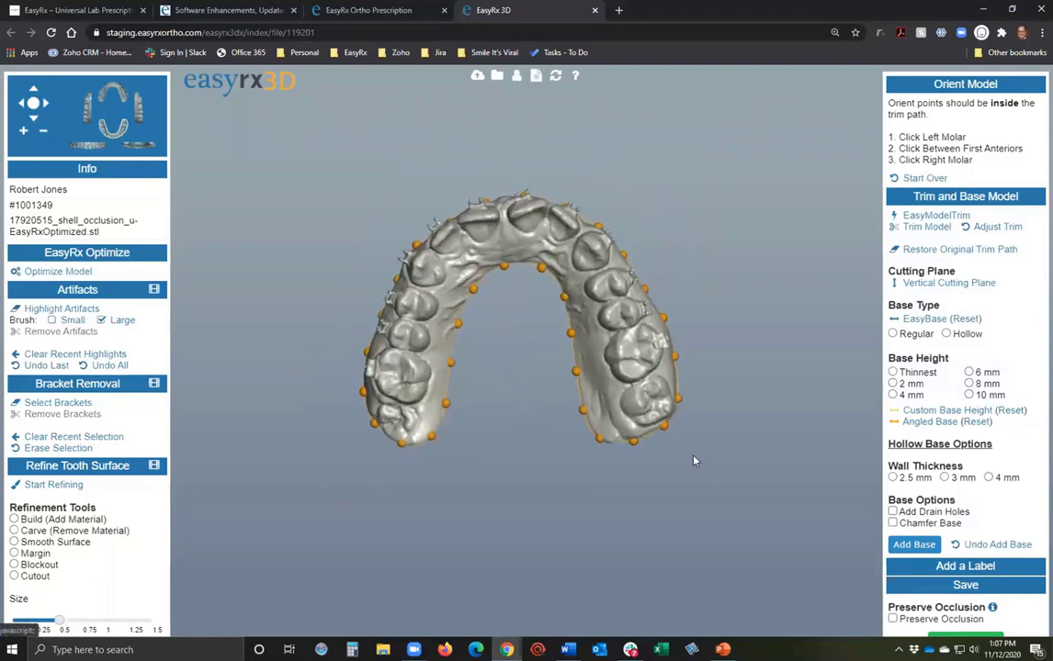
pyautogui.click(653, 404)
pyautogui.click(504, 220)
pyautogui.click(397, 424)
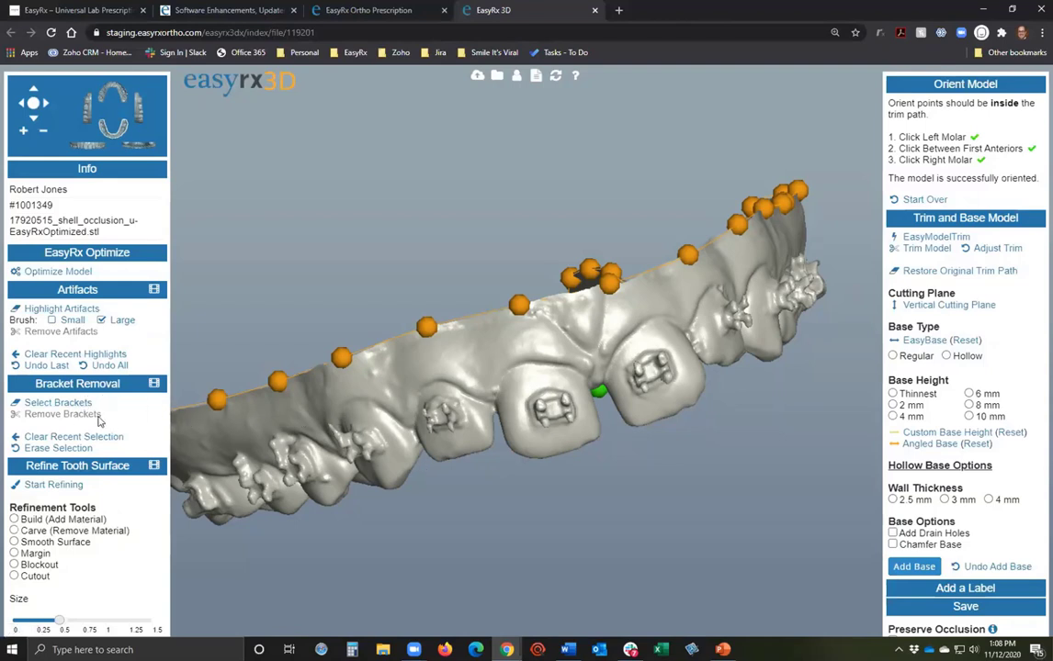
# Paint a ring around the front-tooth bracket and remove it.
pyautogui.click(44, 402)
pyautogui.moveTo(540, 380); pyautogui.dragTo(579, 389)
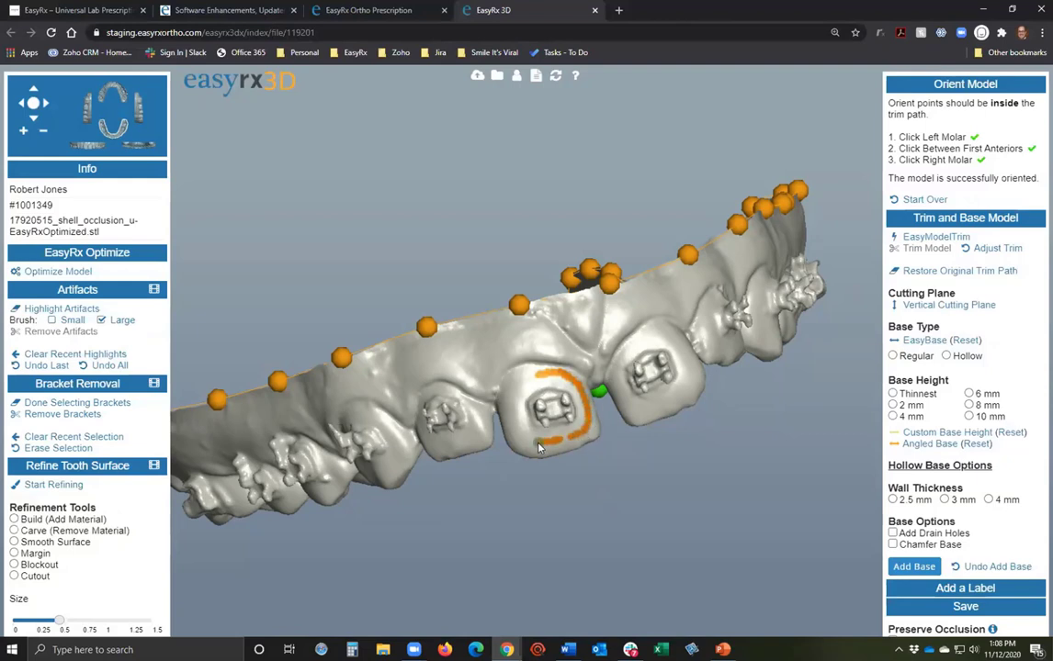
pyautogui.moveTo(518, 430); pyautogui.dragTo(537, 375)
pyautogui.moveTo(566, 440); pyautogui.dragTo(574, 447)
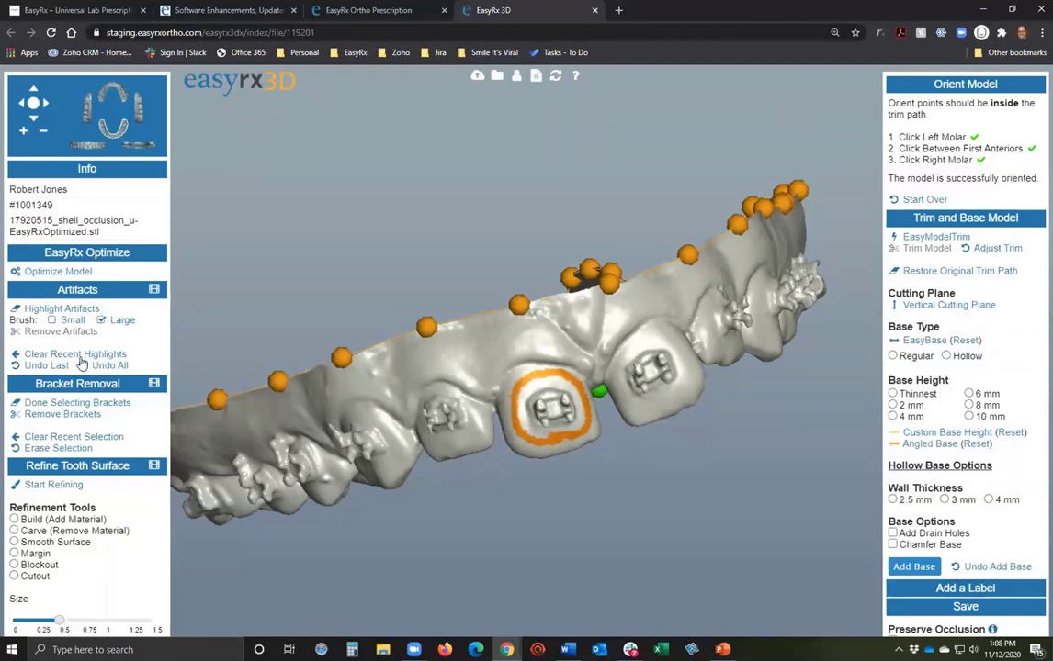
pyautogui.click(62, 415)
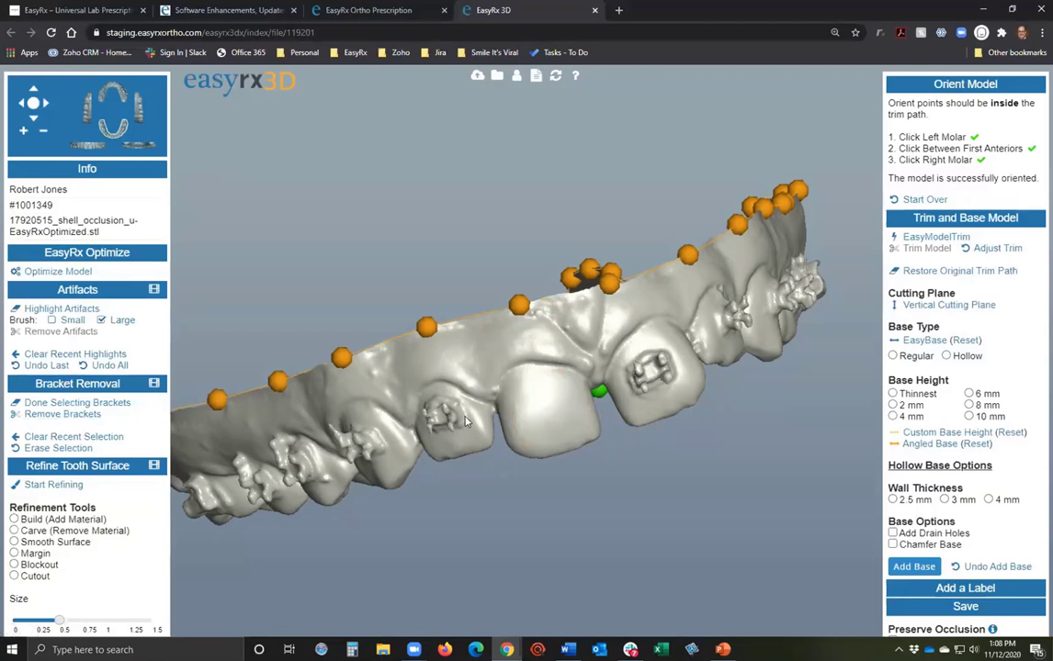
# Zoom to the next tooth, encircle its bracket and remove it.
pyautogui.moveTo(586, 427); pyautogui.dragTo(643, 424)
pyautogui.scroll(3, 467, 382)
pyautogui.moveTo(618, 368)
pyautogui.mouseDown()
pyautogui.moveTo(666, 376)
pyautogui.moveTo(685, 428)
pyautogui.mouseUp()
pyautogui.moveTo(605, 466)
pyautogui.mouseDown()
pyautogui.moveTo(588, 422)
pyautogui.moveTo(593, 395)
pyautogui.moveTo(612, 379)
pyautogui.mouseUp()
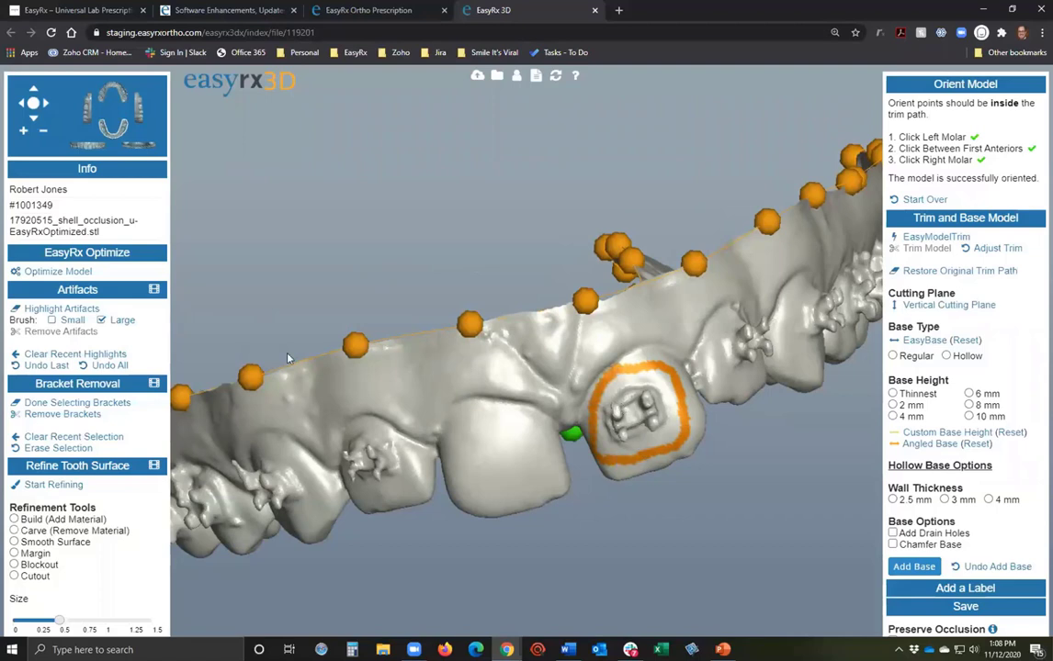
pyautogui.click(62, 414)
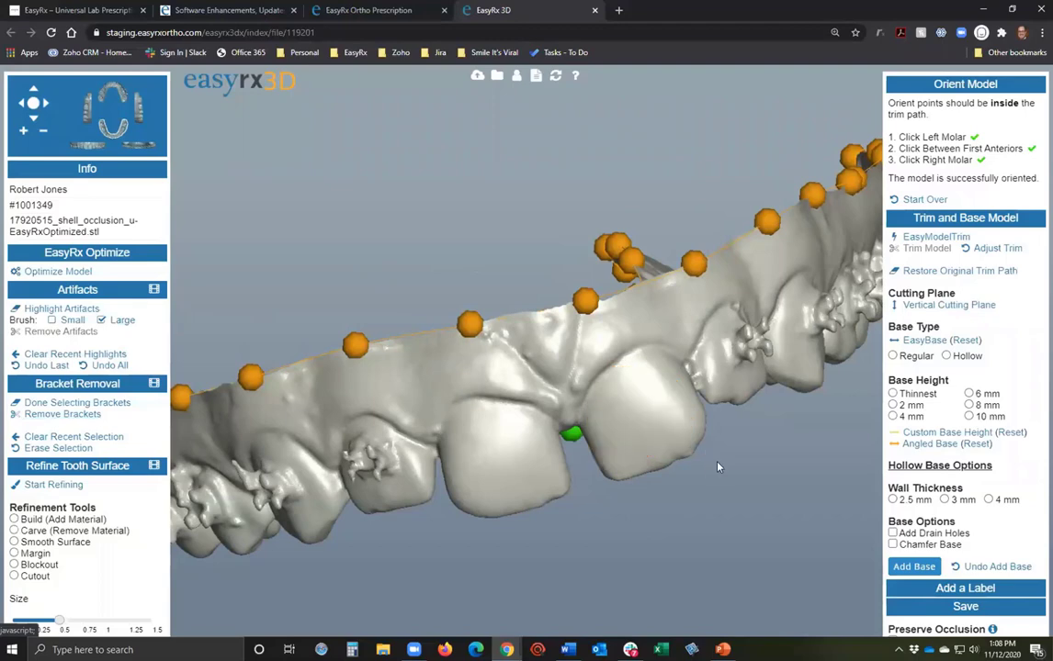
# Rotate to another front tooth, circle its bracket and remove it.
pyautogui.moveTo(578, 413); pyautogui.dragTo(599, 543)
pyautogui.moveTo(446, 552); pyautogui.dragTo(180, 491)
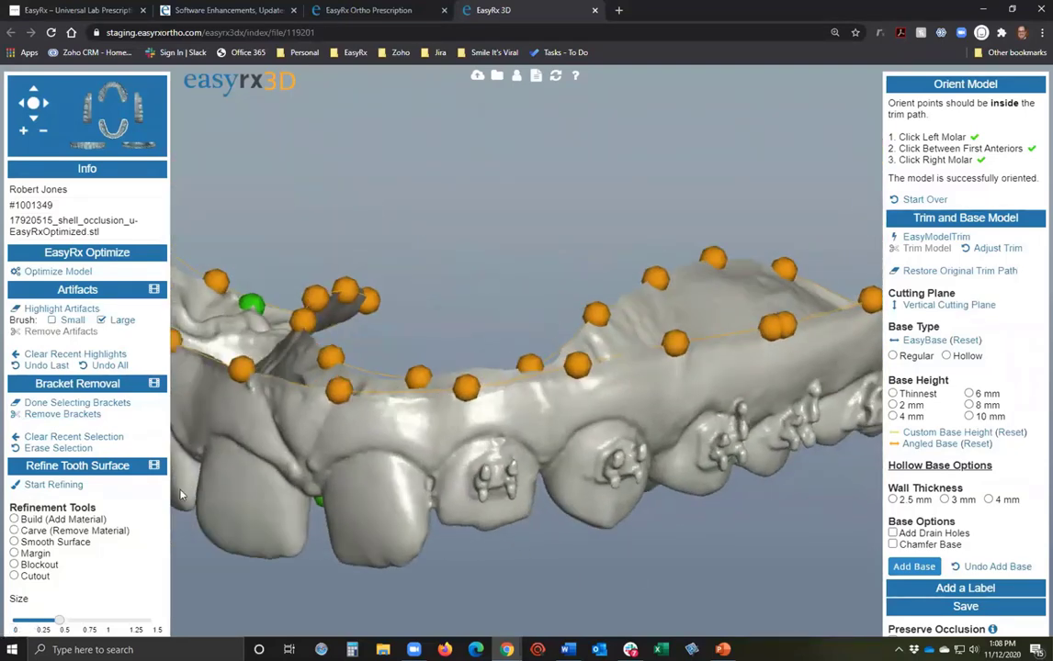
pyautogui.click(469, 447)
pyautogui.moveTo(519, 429); pyautogui.dragTo(529, 501)
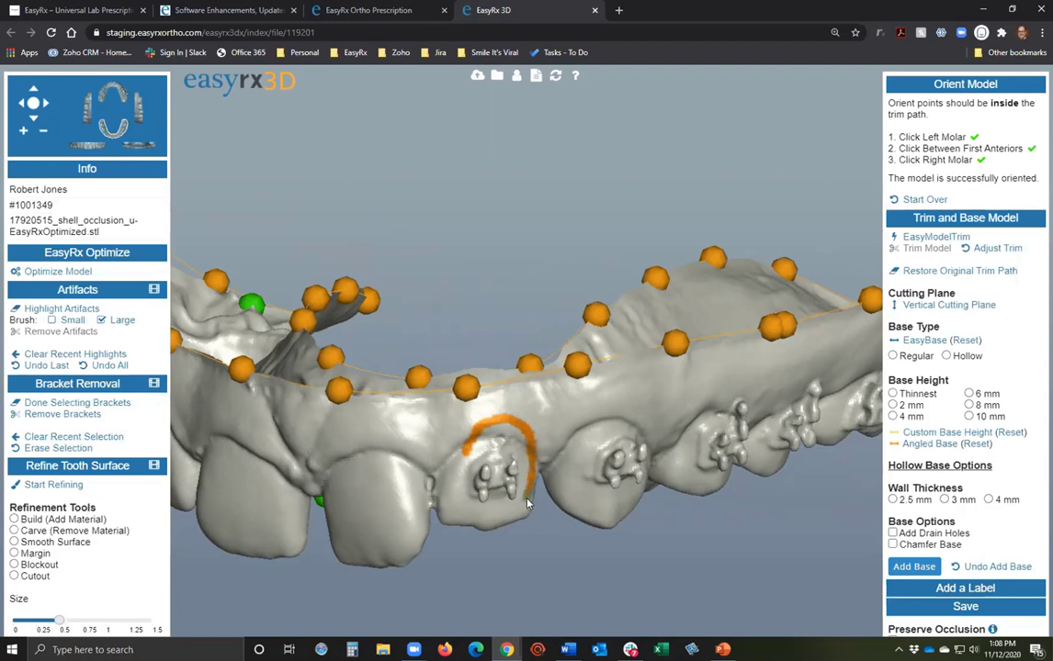
pyautogui.moveTo(466, 520)
pyautogui.mouseDown()
pyautogui.moveTo(453, 501)
pyautogui.moveTo(464, 455)
pyautogui.mouseUp()
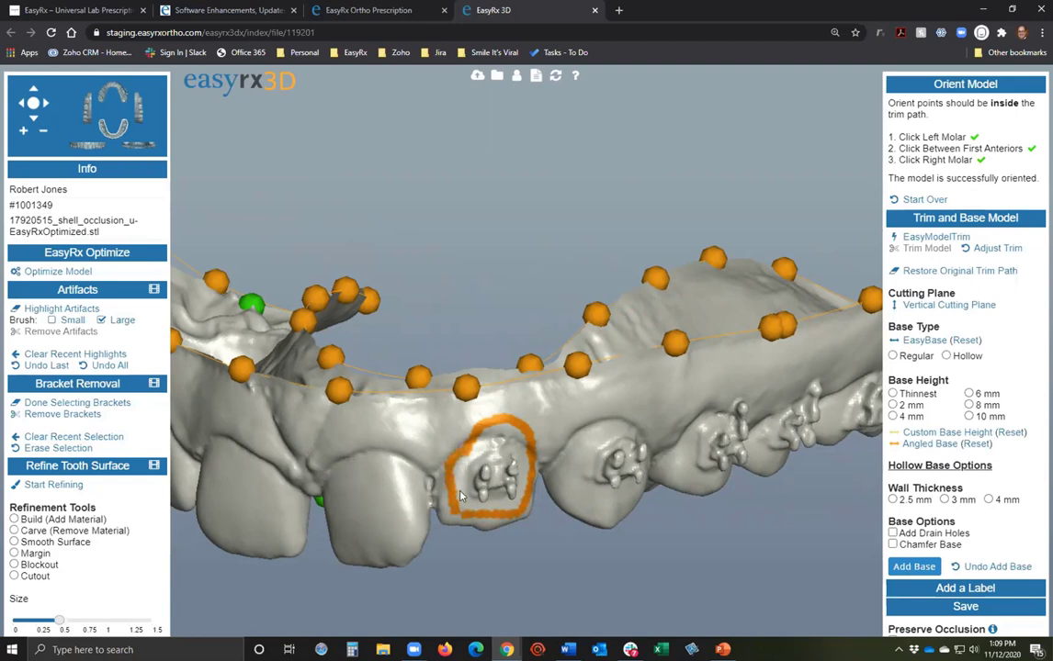
pyautogui.click(61, 415)
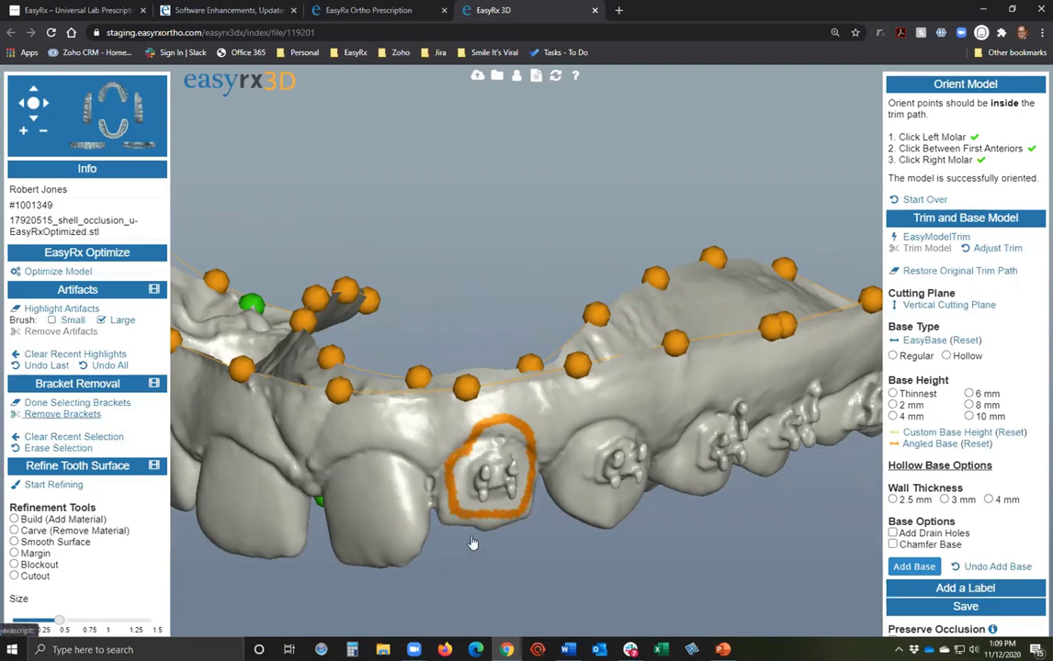
pyautogui.moveTo(476, 540); pyautogui.dragTo(537, 480)
pyautogui.moveTo(408, 456); pyautogui.dragTo(410, 459)
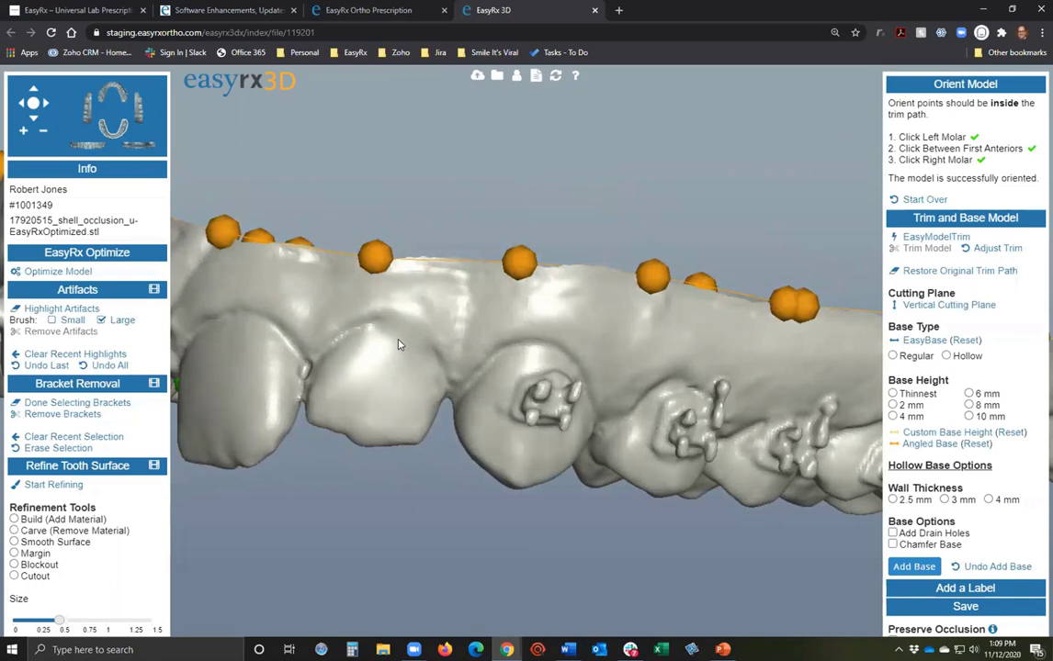
# Fold away the cleanup panels and draw a short margin stroke near the front tooth's gum line.
pyautogui.click(98, 298)
pyautogui.click(79, 307)
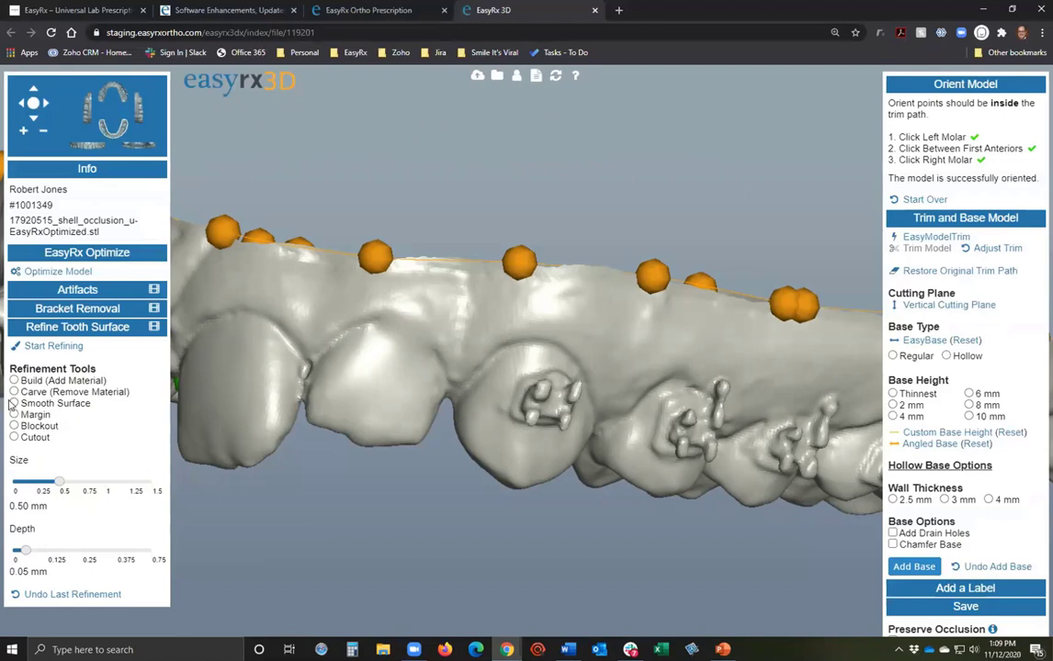
pyautogui.click(14, 416)
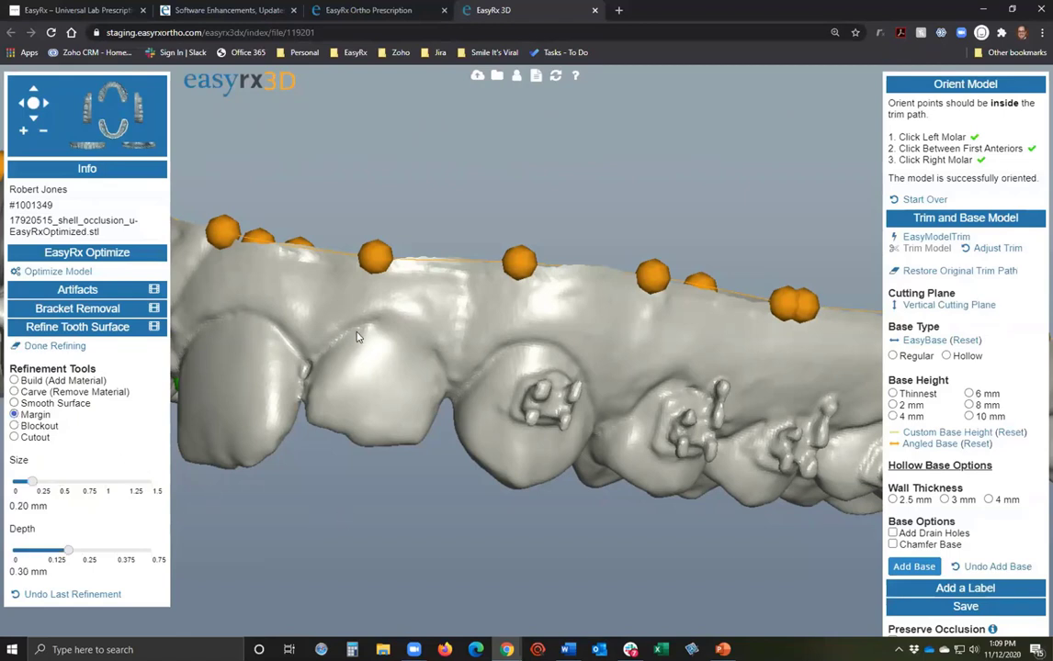
pyautogui.moveTo(353, 324)
pyautogui.mouseDown()
pyautogui.moveTo(400, 342)
pyautogui.moveTo(441, 378)
pyautogui.moveTo(404, 463)
pyautogui.moveTo(348, 545)
pyautogui.moveTo(397, 540)
pyautogui.mouseUp()
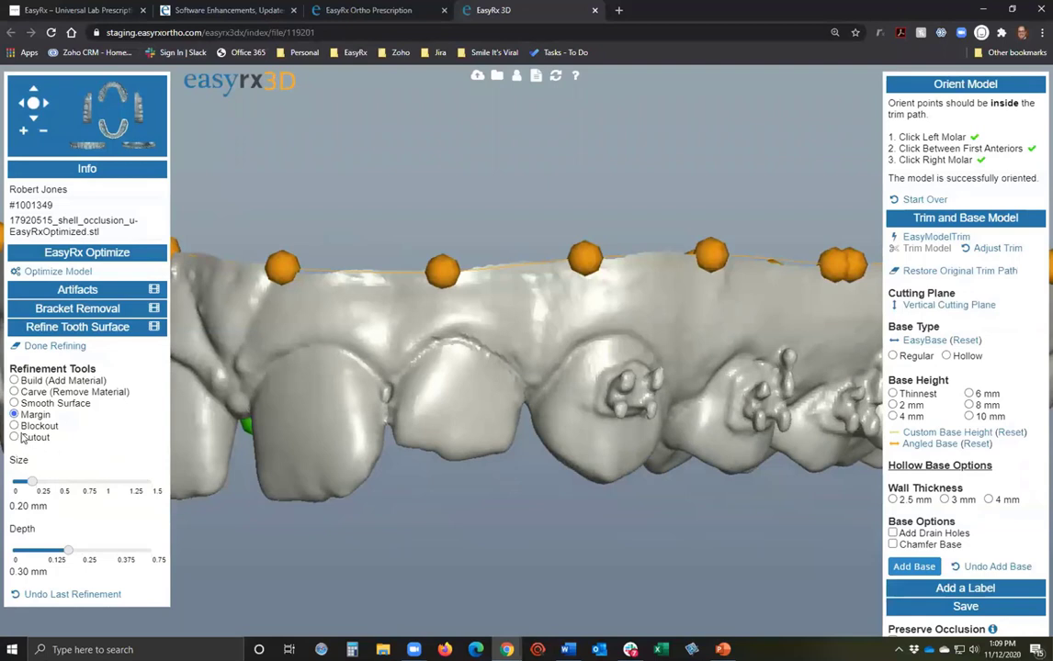
# Smooth the tooth's upper edge with Smooth Surface at 0.50 mm size.
pyautogui.click(14, 403)
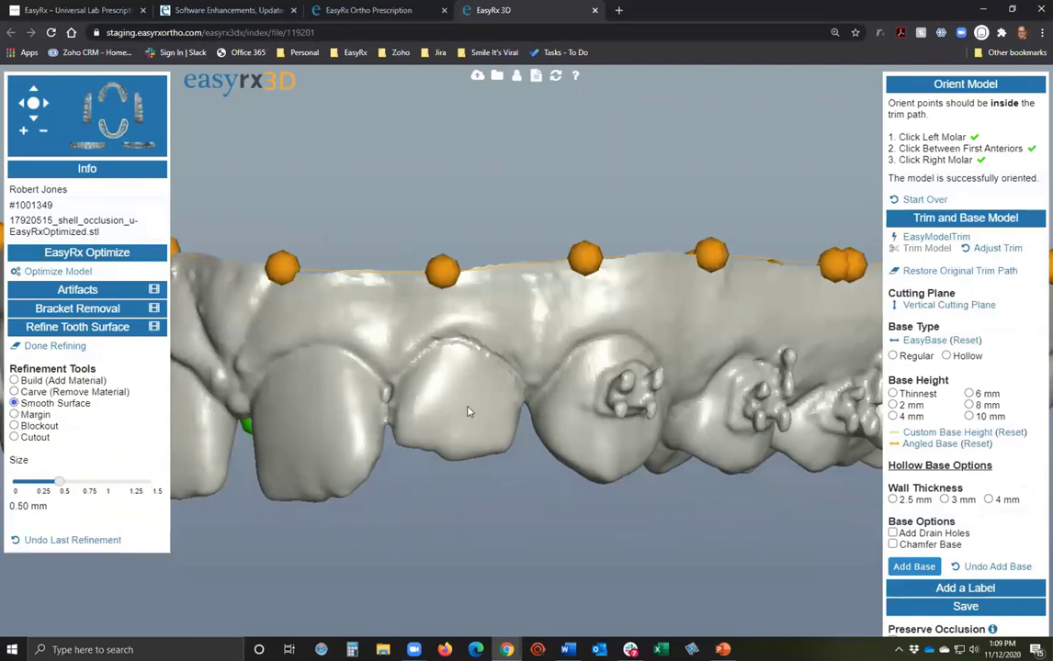
pyautogui.moveTo(411, 356)
pyautogui.mouseDown()
pyautogui.moveTo(460, 345)
pyautogui.moveTo(508, 360)
pyautogui.mouseUp()
pyautogui.moveTo(526, 401); pyautogui.dragTo(518, 536)
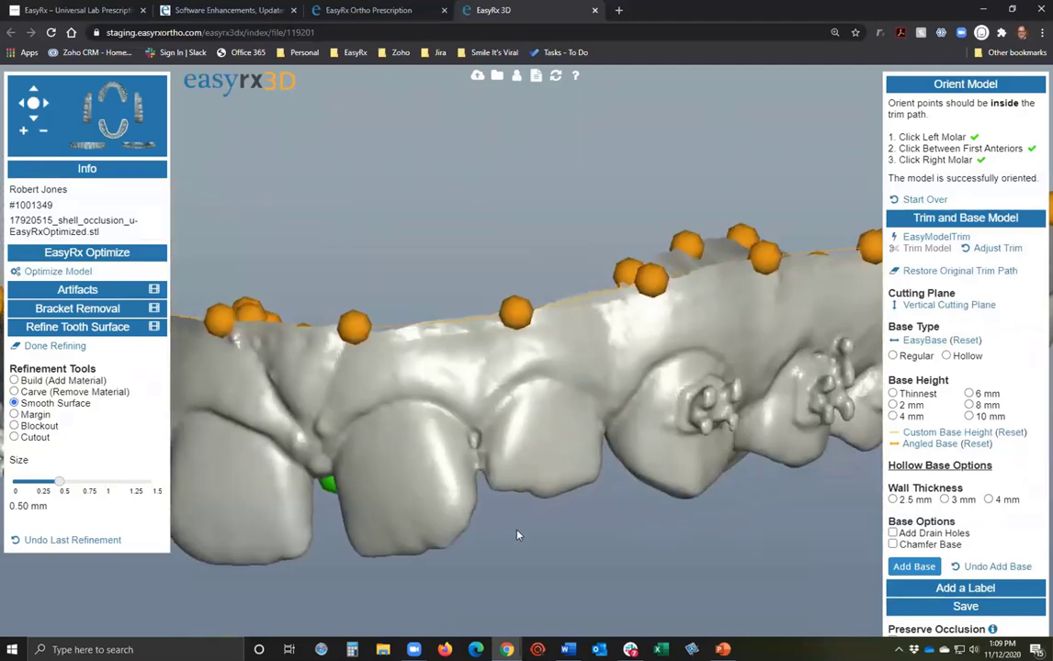
pyautogui.moveTo(629, 527); pyautogui.dragTo(504, 508)
pyautogui.moveTo(447, 451); pyautogui.dragTo(495, 544)
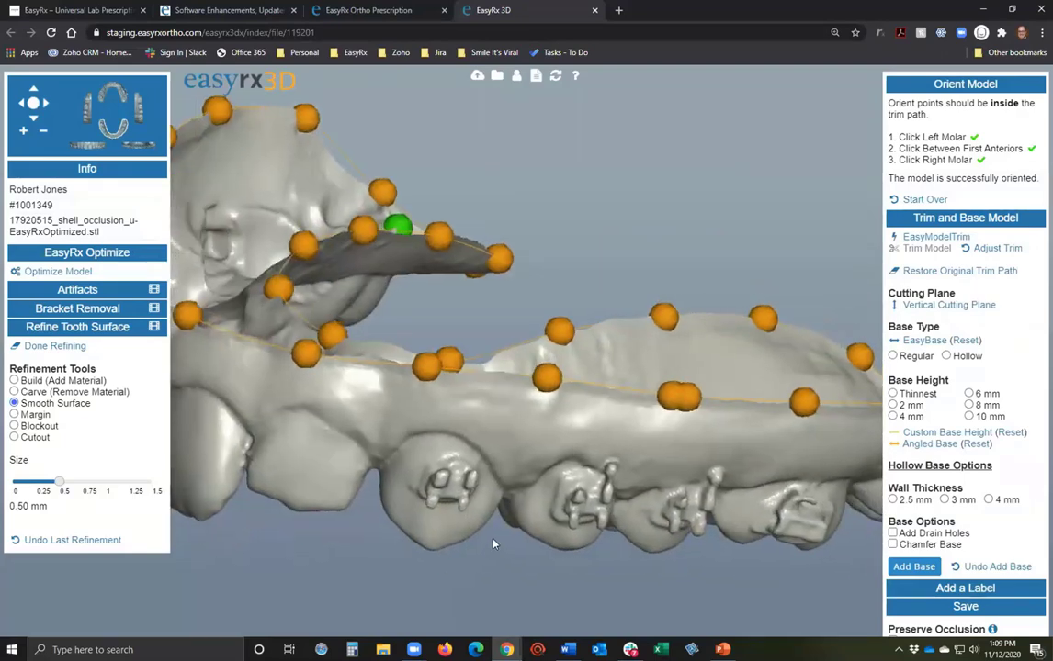
pyautogui.scroll(5, 443, 492)
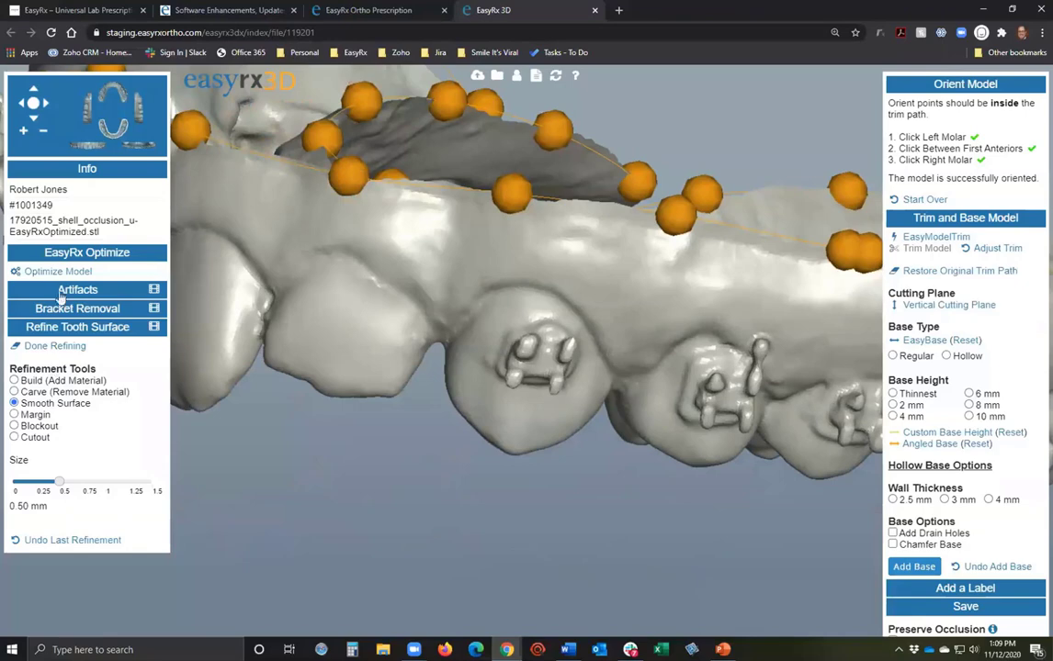
# Paint a selection circle around the next tooth's bracket and remove it, leaving the surface bare.
pyautogui.click(60, 308)
pyautogui.click(72, 329)
pyautogui.moveTo(523, 310); pyautogui.dragTo(461, 287)
pyautogui.click(450, 275)
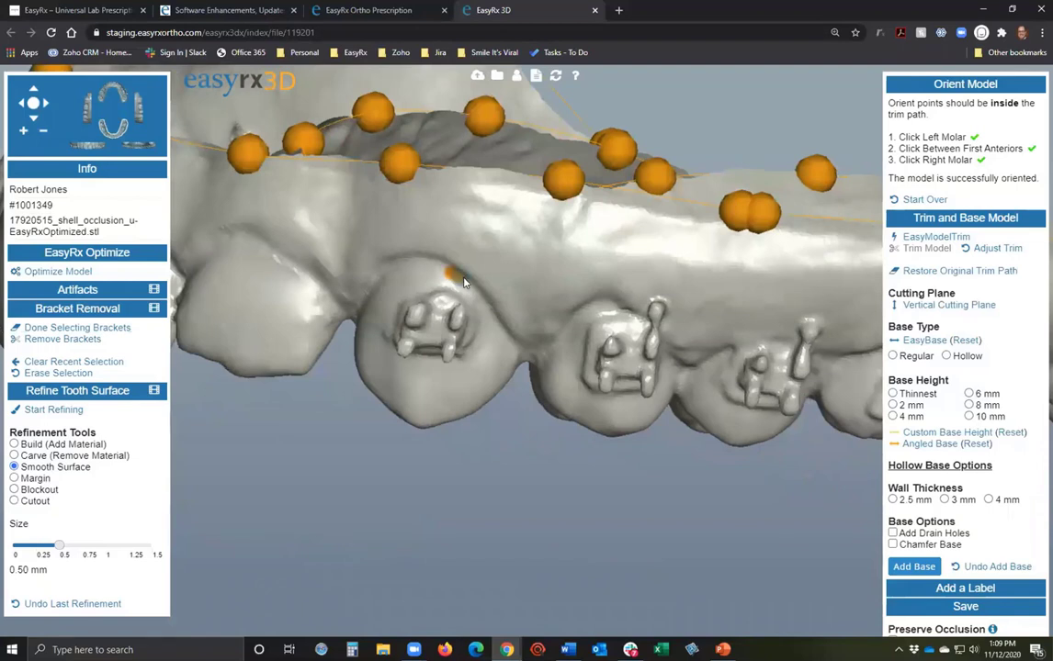
pyautogui.moveTo(499, 341); pyautogui.dragTo(490, 364)
pyautogui.moveTo(441, 395)
pyautogui.mouseDown()
pyautogui.moveTo(394, 400)
pyautogui.moveTo(616, 376)
pyautogui.mouseUp()
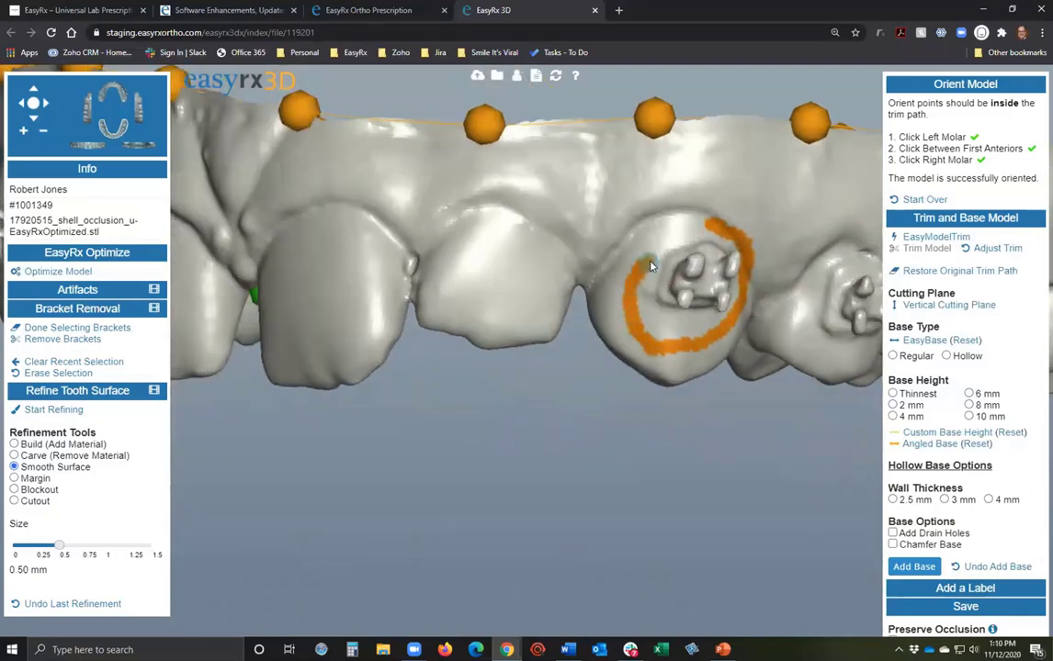
pyautogui.moveTo(662, 257)
pyautogui.mouseDown()
pyautogui.moveTo(689, 226)
pyautogui.moveTo(716, 226)
pyautogui.mouseUp()
pyautogui.click(61, 339)
pyautogui.moveTo(486, 401); pyautogui.dragTo(552, 449)
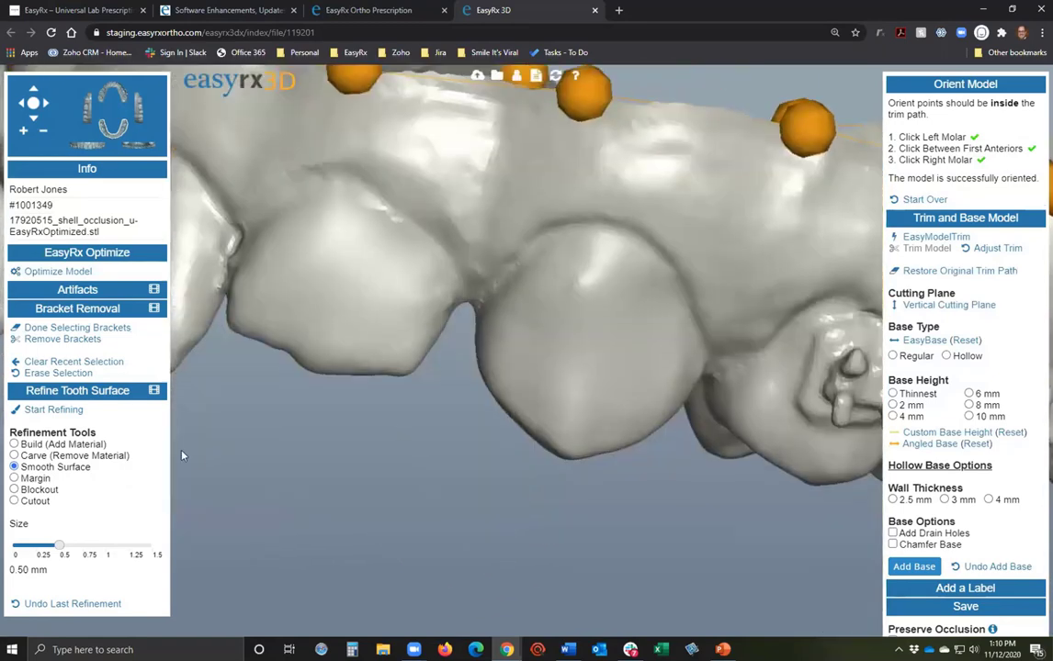
# Carve a small depression into the bare tooth, then smooth over the carved spot.
pyautogui.click(12, 410)
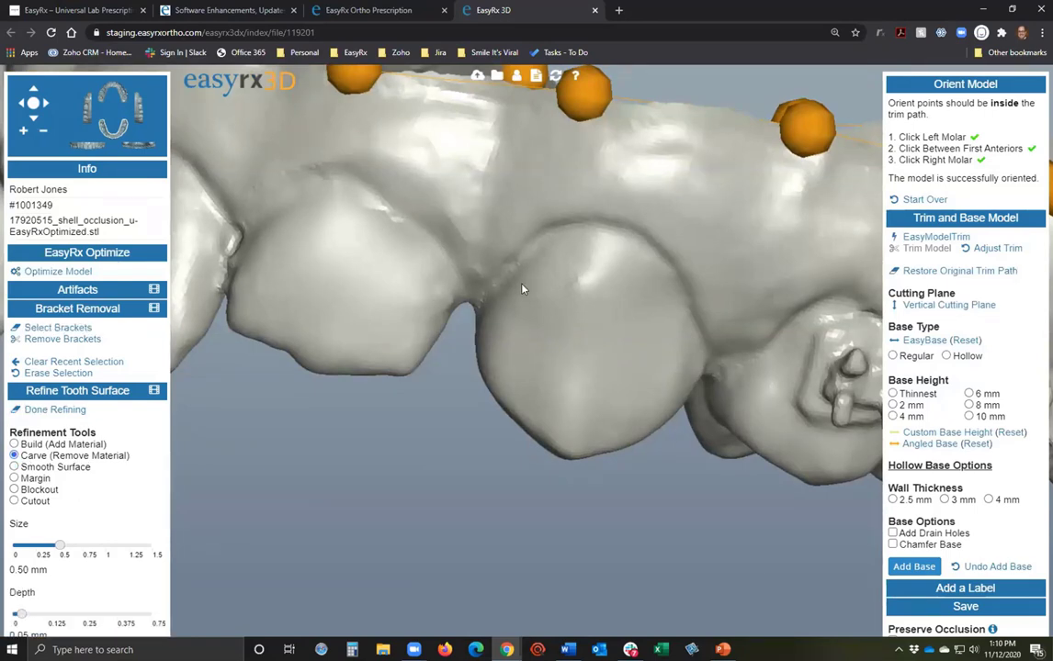
pyautogui.moveTo(588, 280); pyautogui.dragTo(560, 310)
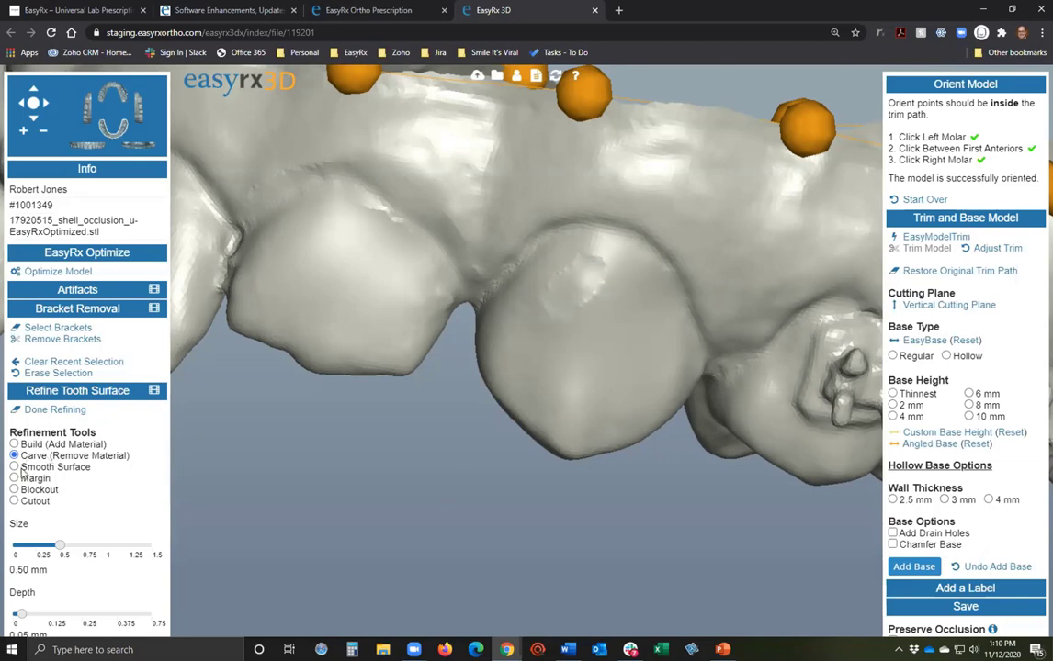
pyautogui.click(14, 467)
pyautogui.moveTo(597, 280)
pyautogui.mouseDown()
pyautogui.moveTo(591, 303)
pyautogui.moveTo(541, 313)
pyautogui.moveTo(577, 263)
pyautogui.mouseUp()
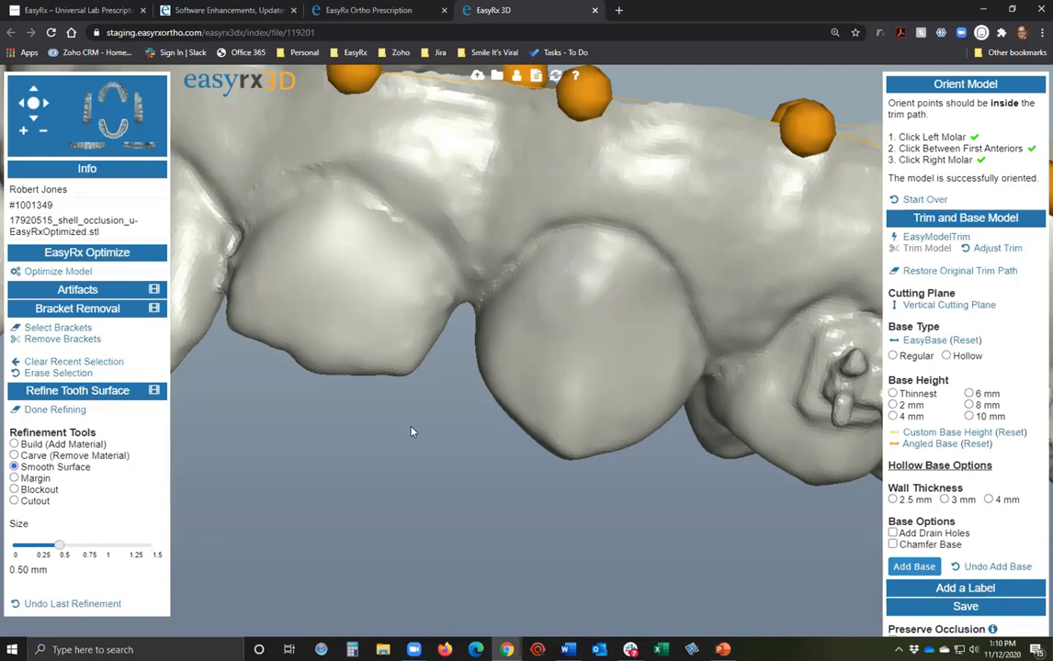
pyautogui.moveTo(413, 432)
pyautogui.mouseDown()
pyautogui.moveTo(640, 397)
pyautogui.moveTo(587, 389)
pyautogui.moveTo(695, 411)
pyautogui.moveTo(698, 376)
pyautogui.moveTo(678, 391)
pyautogui.mouseUp()
pyautogui.moveTo(522, 550); pyautogui.dragTo(367, 441)
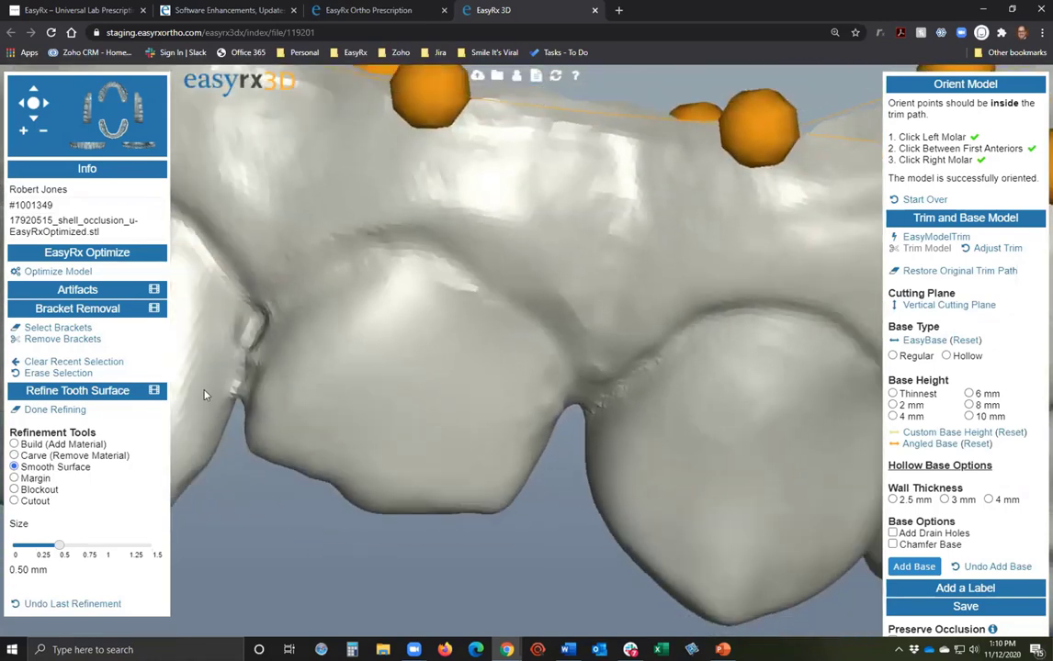
# Brush a ridge down the tooth with Build (Add Material) at 0.50 mm size, 0.05 mm depth.
pyautogui.click(77, 391)
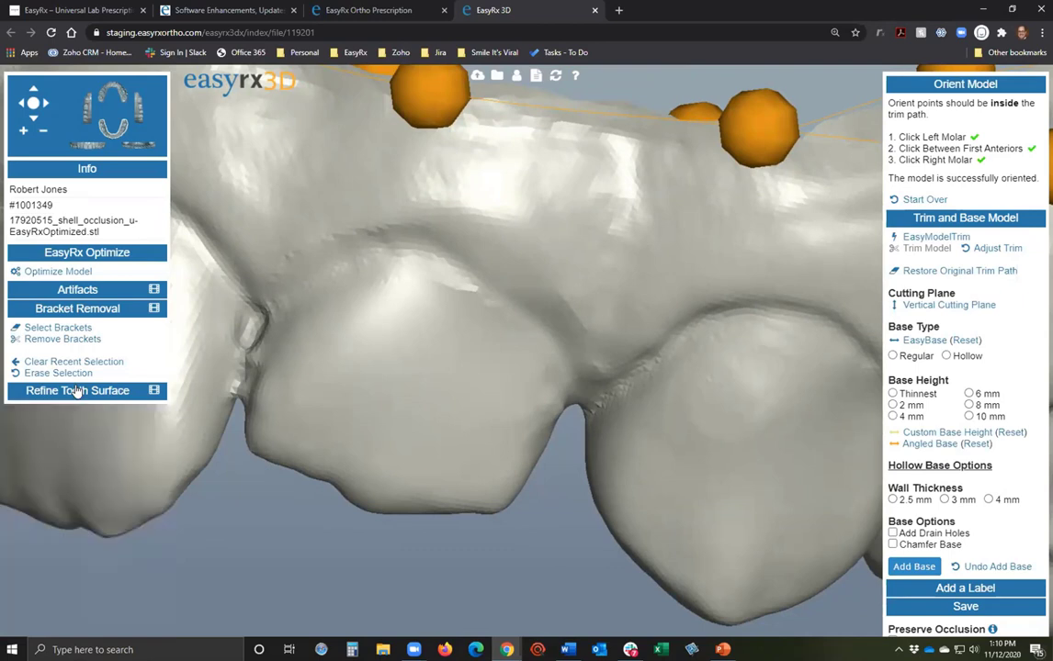
pyautogui.click(78, 391)
pyautogui.click(80, 305)
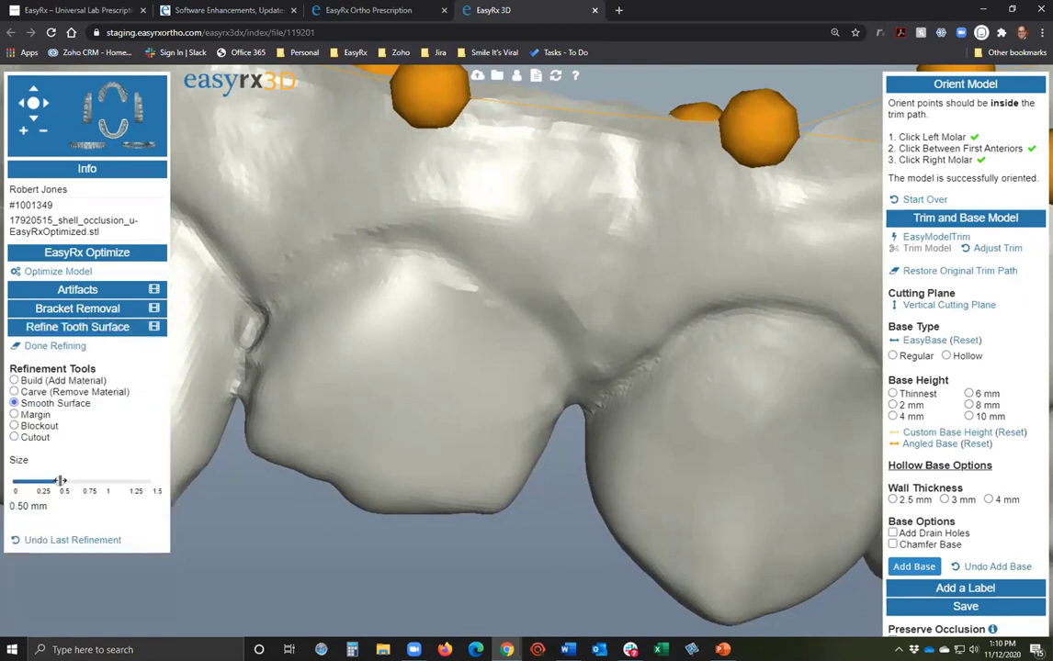
pyautogui.click(15, 393)
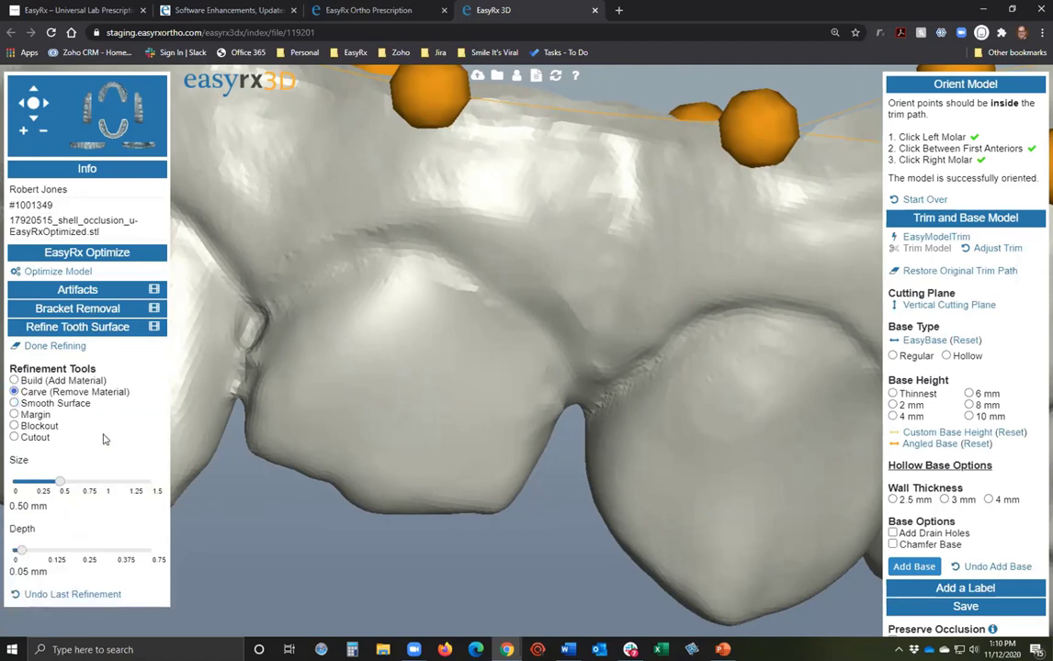
pyautogui.click(82, 382)
pyautogui.moveTo(336, 303)
pyautogui.mouseDown()
pyautogui.moveTo(329, 298)
pyautogui.moveTo(300, 409)
pyautogui.moveTo(320, 542)
pyautogui.mouseUp()
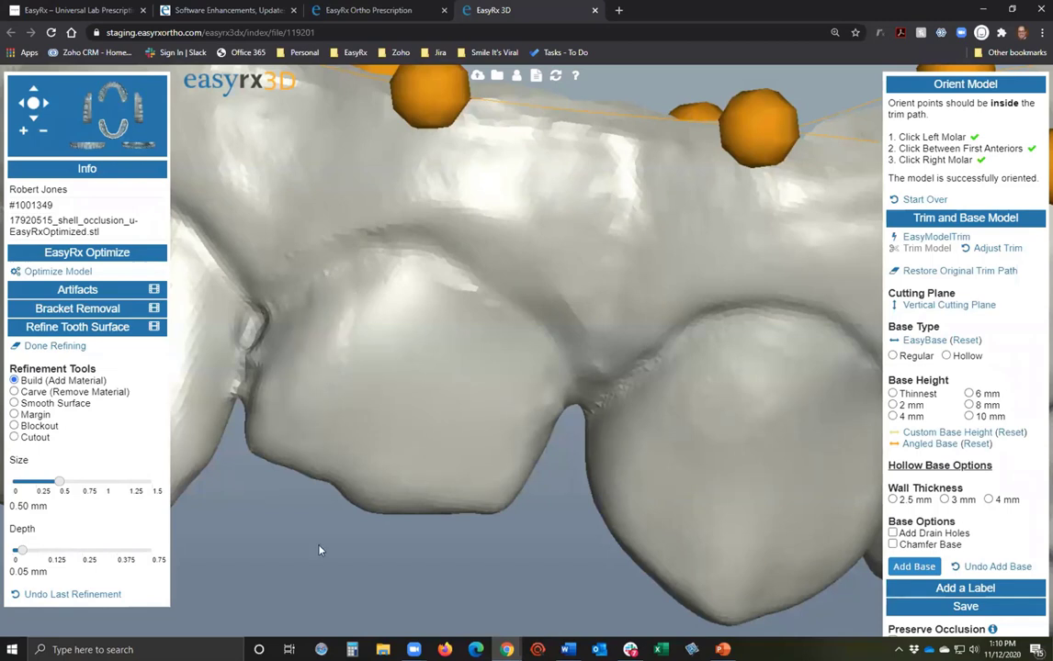
# Build a wide raised ridge down the front tooth at 1.10 mm size and 0.50 mm depth.
pyautogui.moveTo(59, 481); pyautogui.dragTo(115, 481)
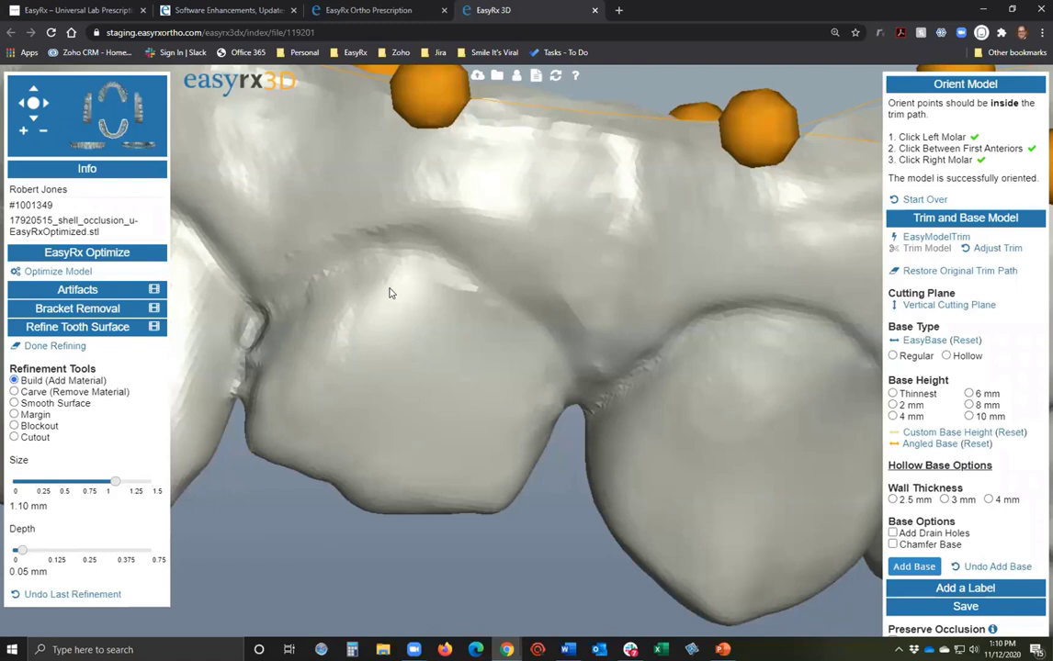
pyautogui.moveTo(374, 323); pyautogui.dragTo(346, 420)
pyautogui.moveTo(51, 547); pyautogui.dragTo(105, 549)
pyautogui.moveTo(414, 271); pyautogui.dragTo(368, 427)
pyautogui.moveTo(352, 592); pyautogui.dragTo(349, 473)
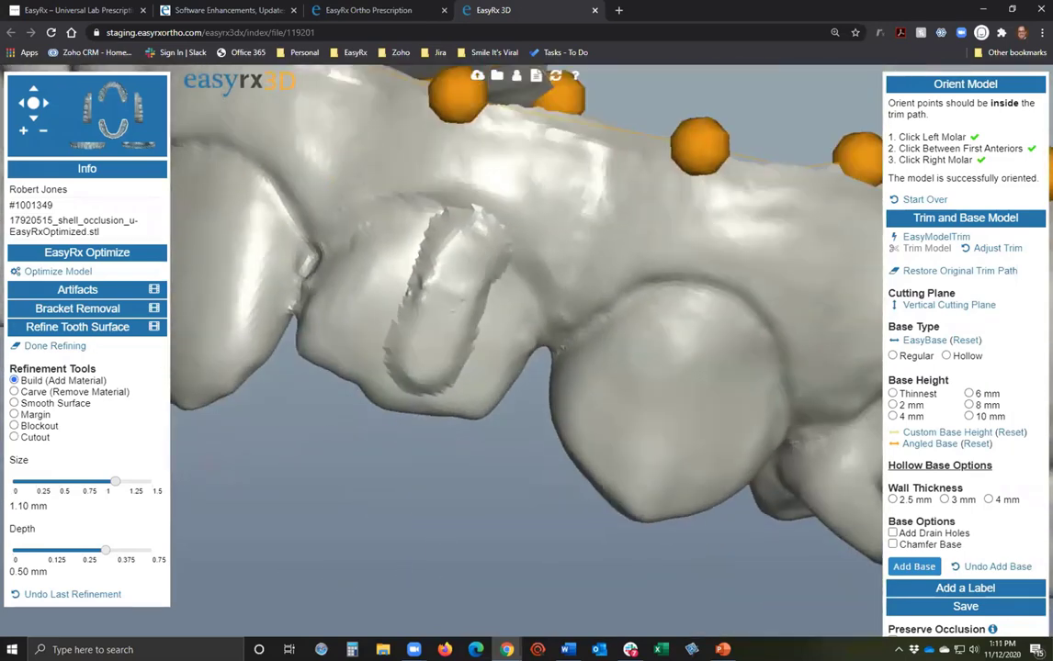
# Carve a patch and a groove across the teeth, adjusting Carve size and depth.
pyautogui.click(14, 393)
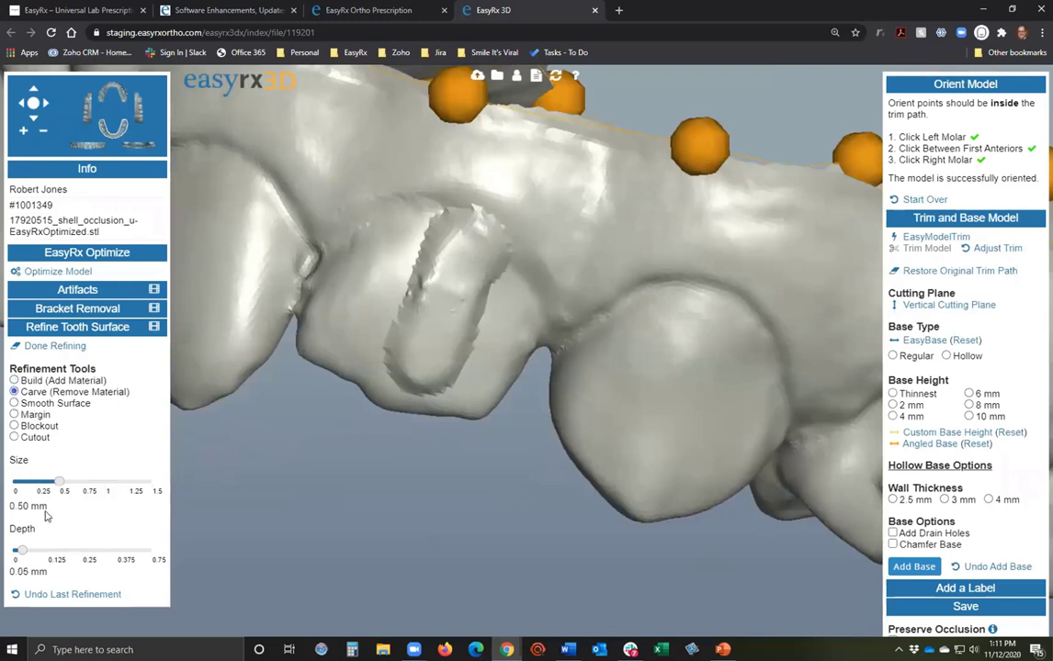
pyautogui.moveTo(60, 477); pyautogui.dragTo(113, 481)
pyautogui.moveTo(22, 551); pyautogui.dragTo(56, 551)
pyautogui.moveTo(560, 290)
pyautogui.mouseDown()
pyautogui.moveTo(569, 340)
pyautogui.moveTo(669, 374)
pyautogui.mouseUp()
pyautogui.moveTo(113, 481); pyautogui.dragTo(50, 480)
pyautogui.moveTo(643, 307); pyautogui.dragTo(574, 427)
pyautogui.moveTo(448, 498); pyautogui.dragTo(392, 546)
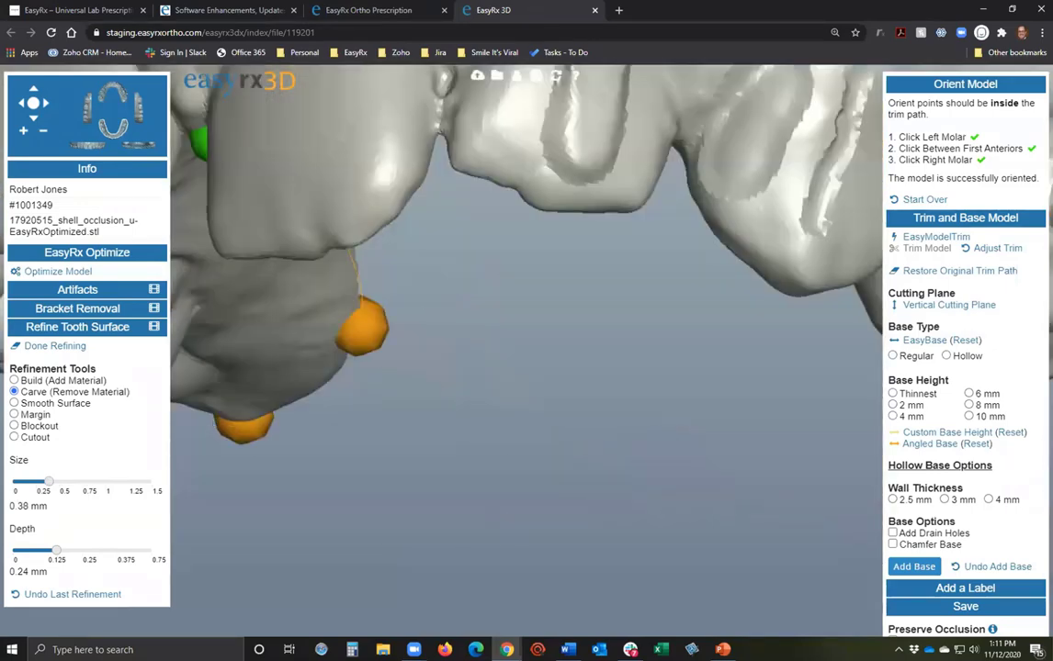
# Switch the refinement tool to Blockout at 0.70 mm size and 0.50 mm depth.
pyautogui.click(14, 404)
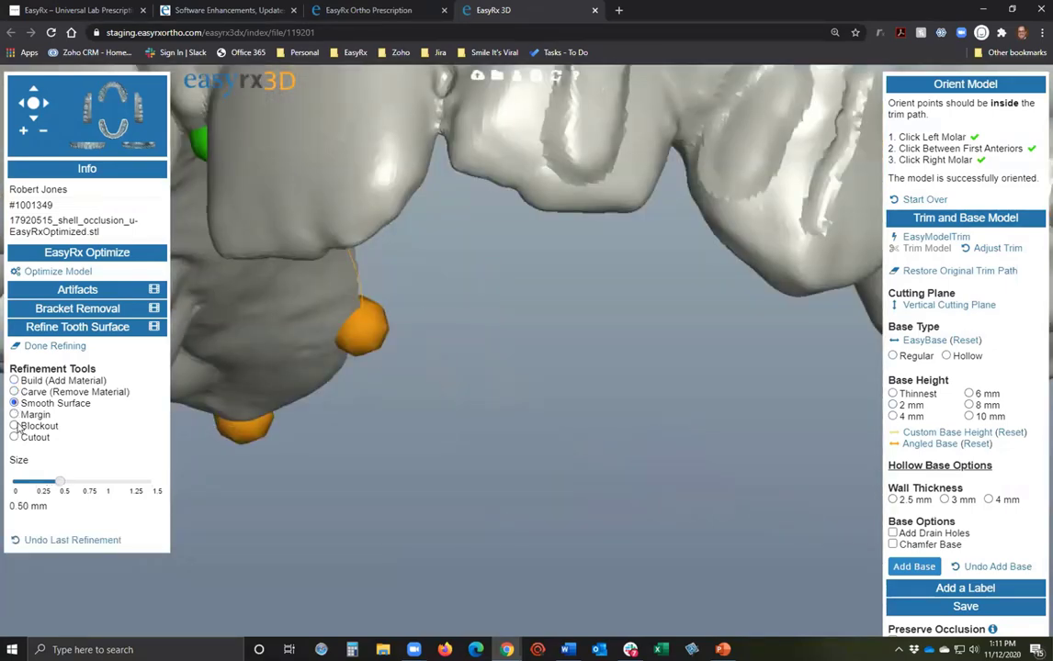
pyautogui.click(14, 414)
pyautogui.click(13, 426)
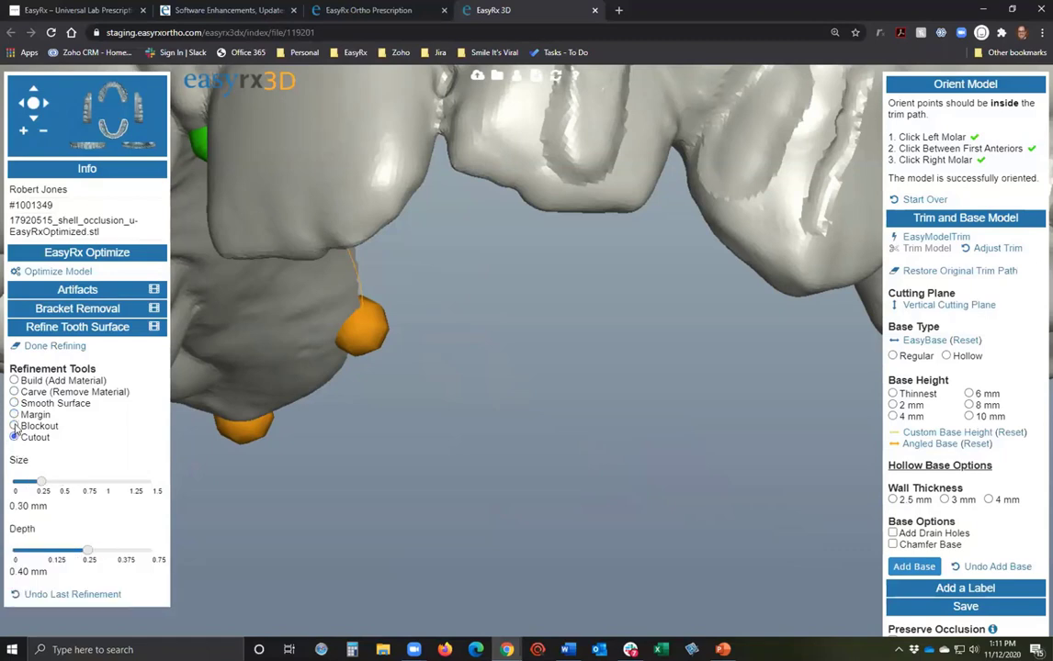
pyautogui.moveTo(342, 461); pyautogui.dragTo(445, 452)
pyautogui.scroll(-5, 445, 452)
pyautogui.moveTo(420, 411); pyautogui.dragTo(449, 462)
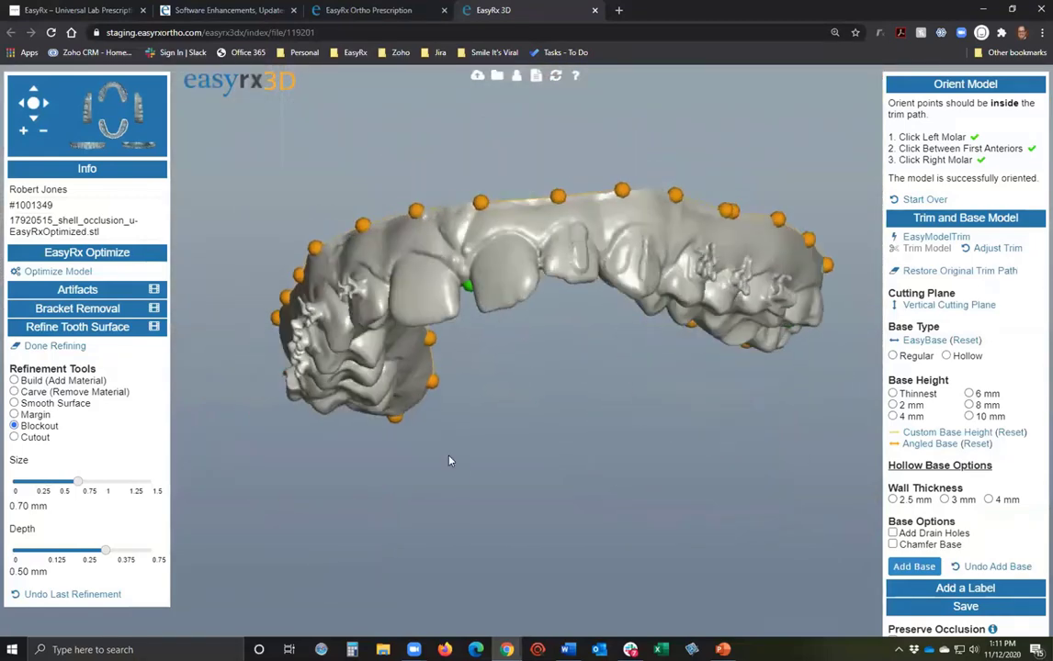
# Outline a bracket on an upper tooth and remove it.
pyautogui.moveTo(486, 400); pyautogui.dragTo(578, 437)
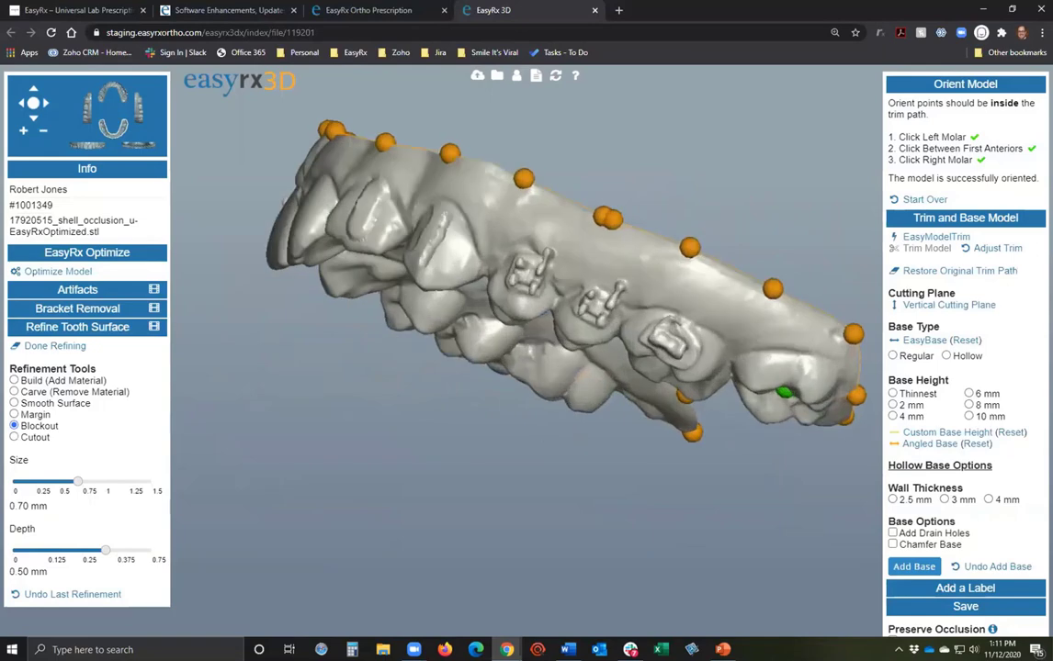
pyautogui.click(78, 308)
pyautogui.click(59, 328)
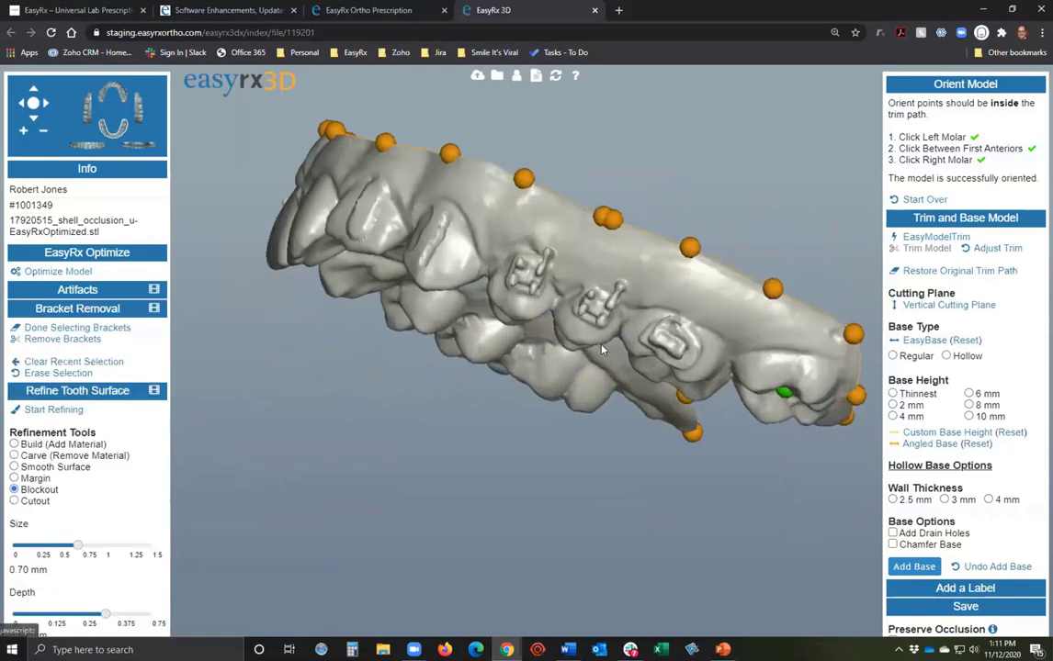
pyautogui.moveTo(541, 249); pyautogui.dragTo(620, 389)
pyautogui.moveTo(578, 427); pyautogui.dragTo(477, 464)
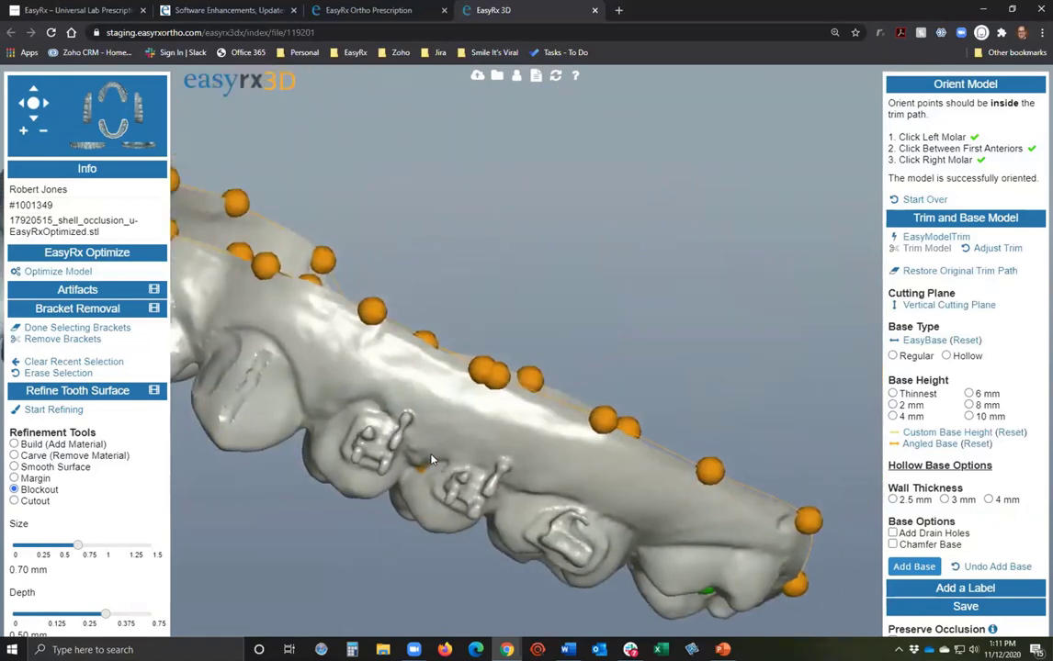
pyautogui.moveTo(425, 540)
pyautogui.mouseDown()
pyautogui.moveTo(395, 323)
pyautogui.moveTo(470, 176)
pyautogui.moveTo(473, 237)
pyautogui.moveTo(451, 254)
pyautogui.mouseUp()
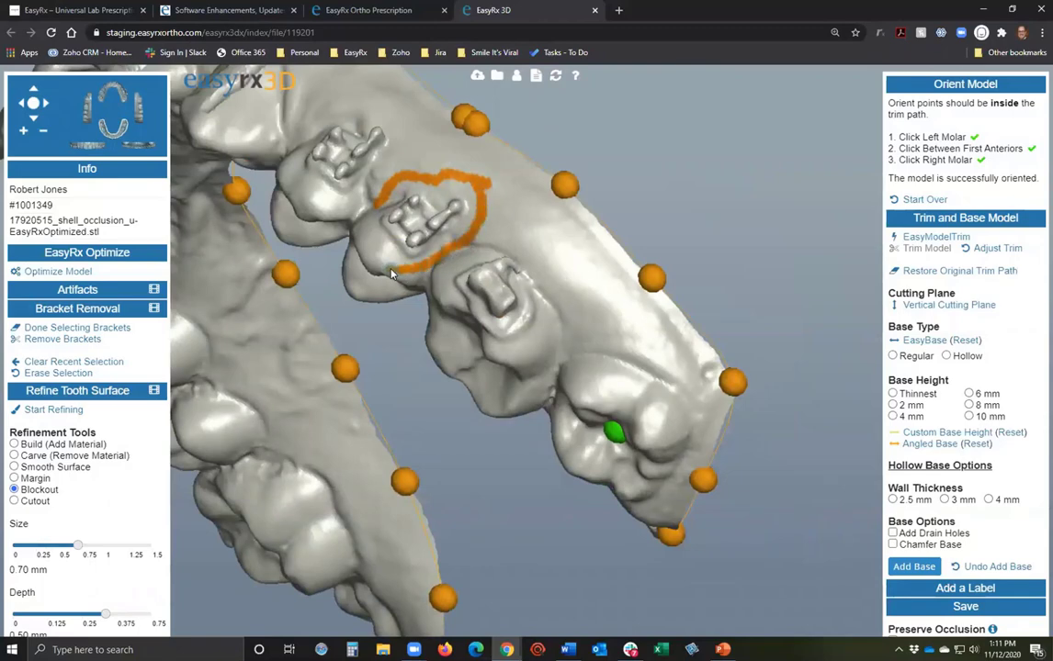
pyautogui.moveTo(401, 274)
pyautogui.mouseDown()
pyautogui.moveTo(489, 365)
pyautogui.moveTo(484, 328)
pyautogui.mouseUp()
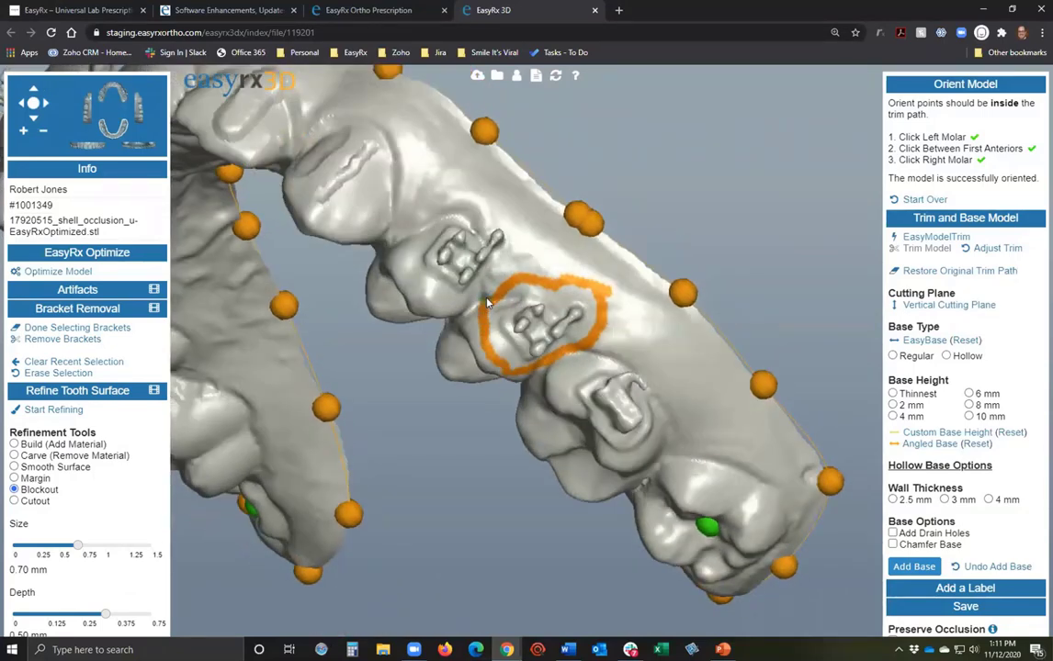
pyautogui.moveTo(361, 400); pyautogui.dragTo(330, 379)
pyautogui.click(62, 340)
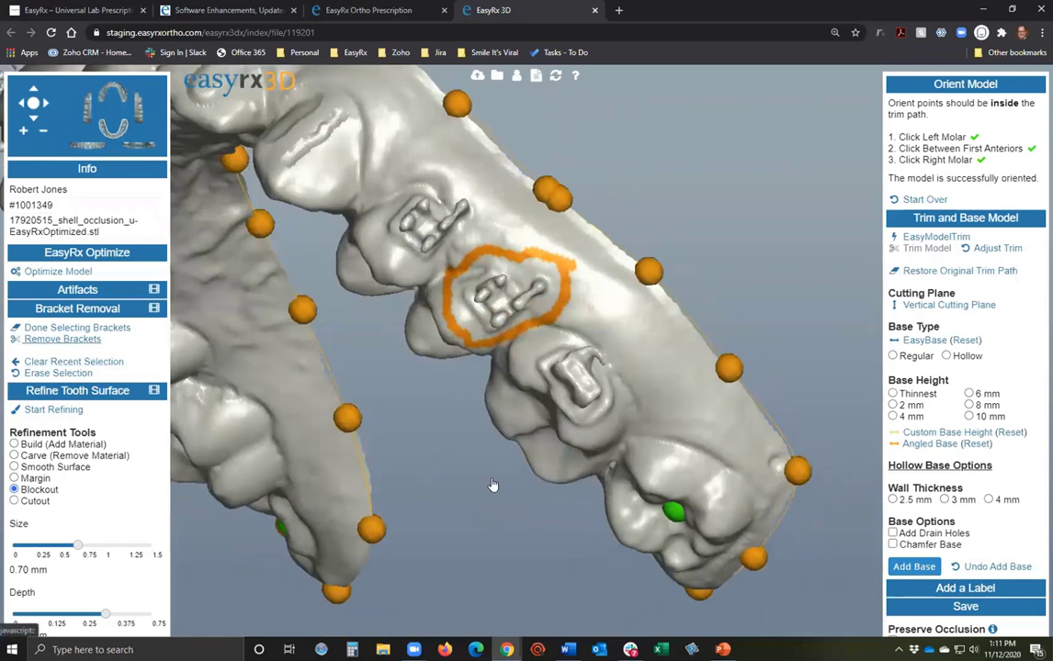
# Trace a margin line near the tooth's gum and smooth its rough edge at 0.50 mm.
pyautogui.click(14, 479)
pyautogui.moveTo(431, 238); pyautogui.dragTo(452, 244)
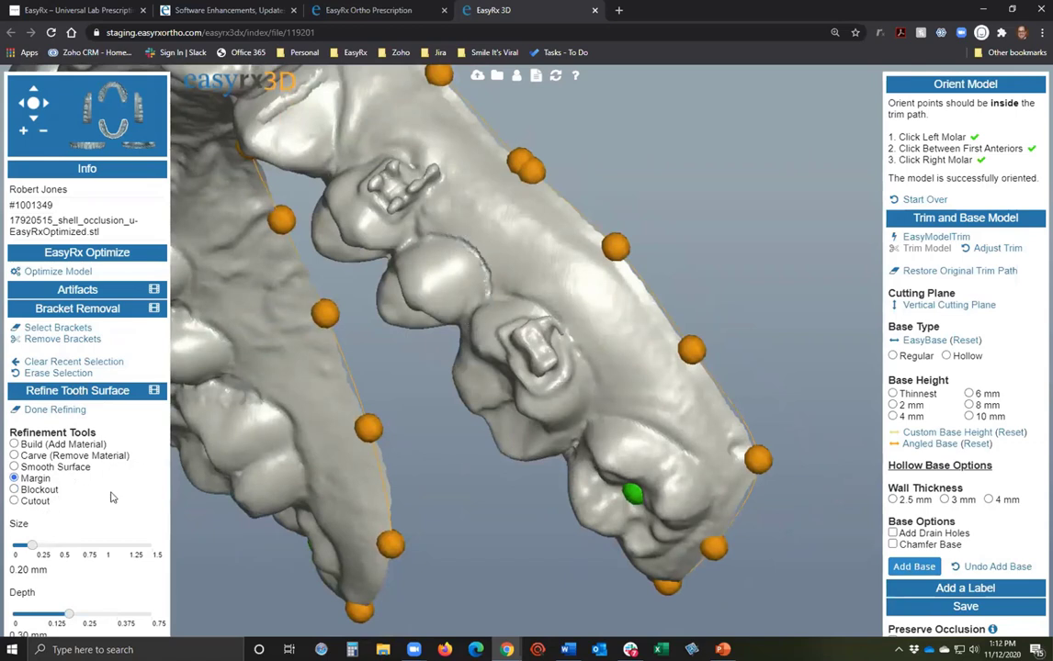
pyautogui.click(14, 468)
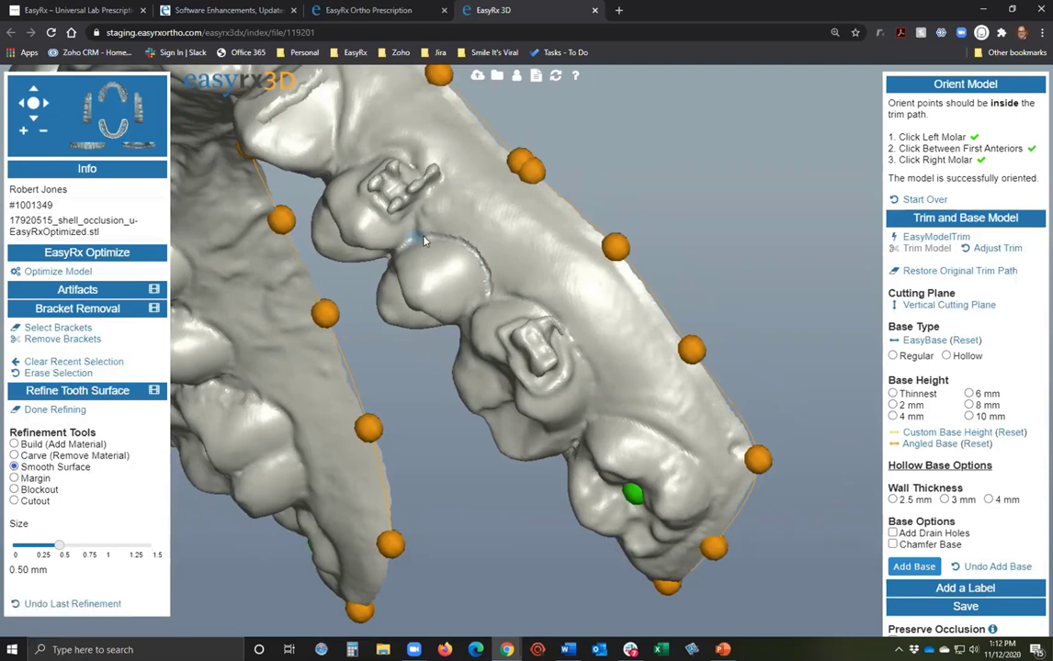
pyautogui.moveTo(407, 243)
pyautogui.mouseDown()
pyautogui.moveTo(486, 272)
pyautogui.moveTo(491, 301)
pyautogui.mouseUp()
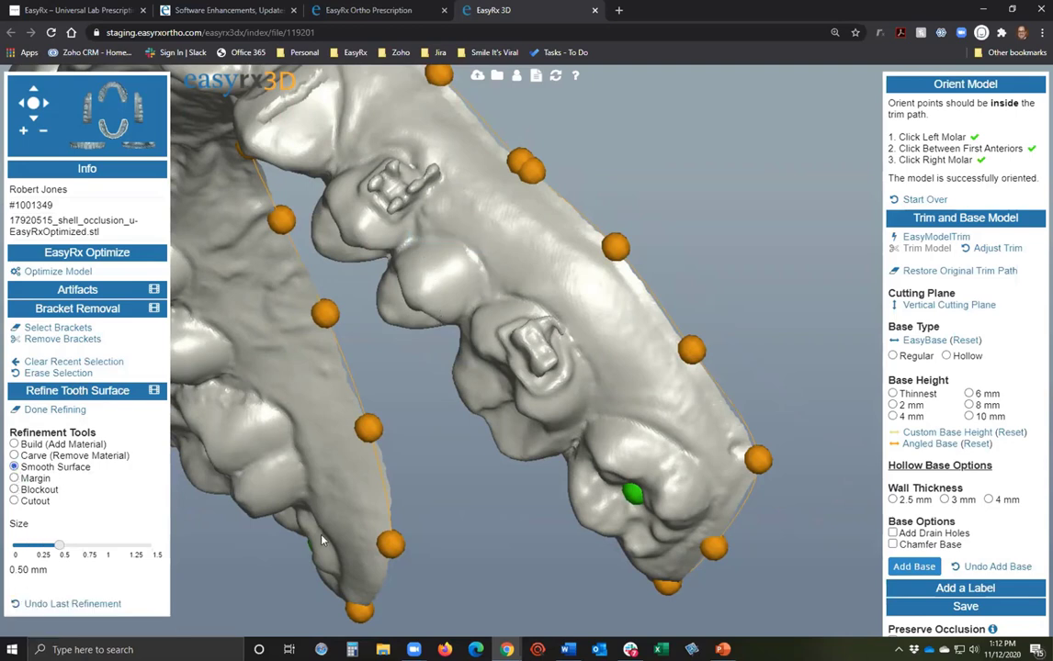
pyautogui.moveTo(397, 529); pyautogui.dragTo(438, 421)
pyautogui.moveTo(386, 576); pyautogui.dragTo(419, 298)
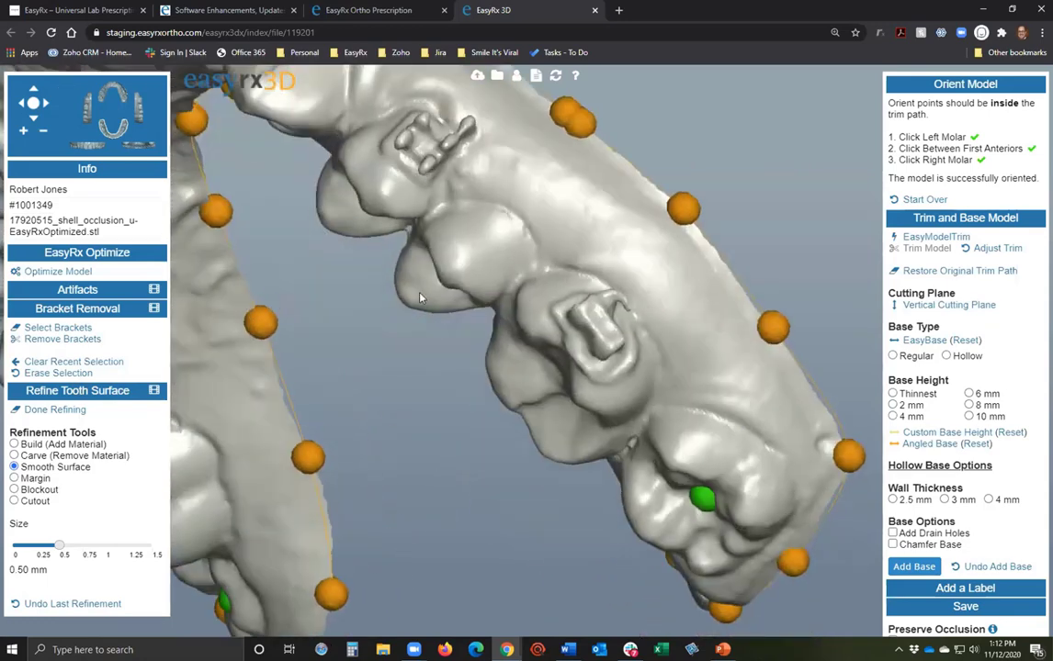
pyautogui.scroll(-5, 356, 451)
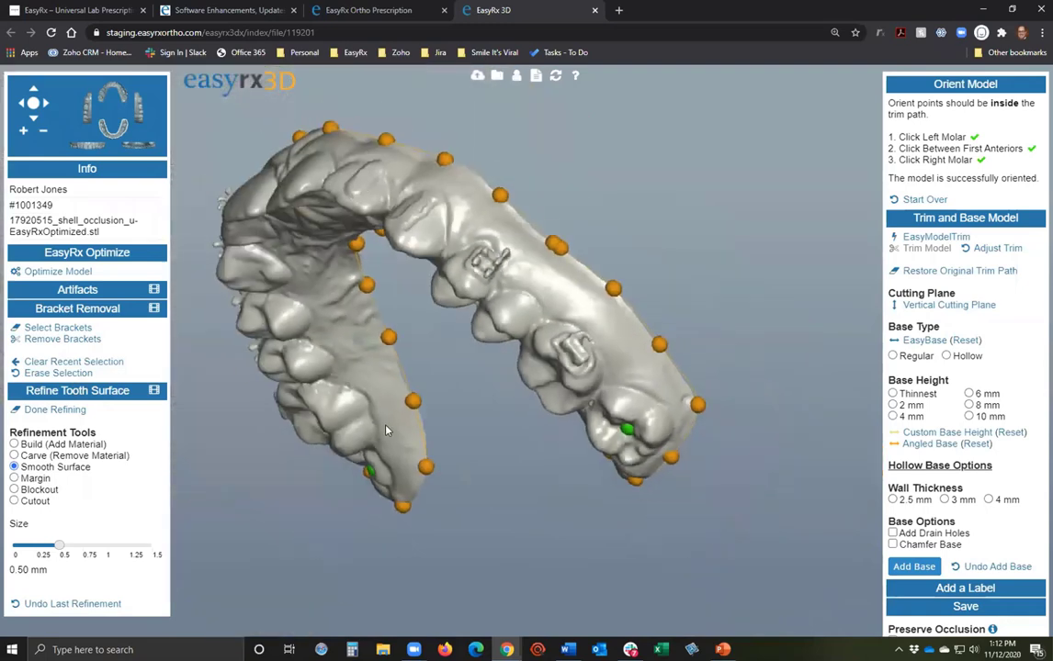
pyautogui.moveTo(385, 430); pyautogui.dragTo(545, 428)
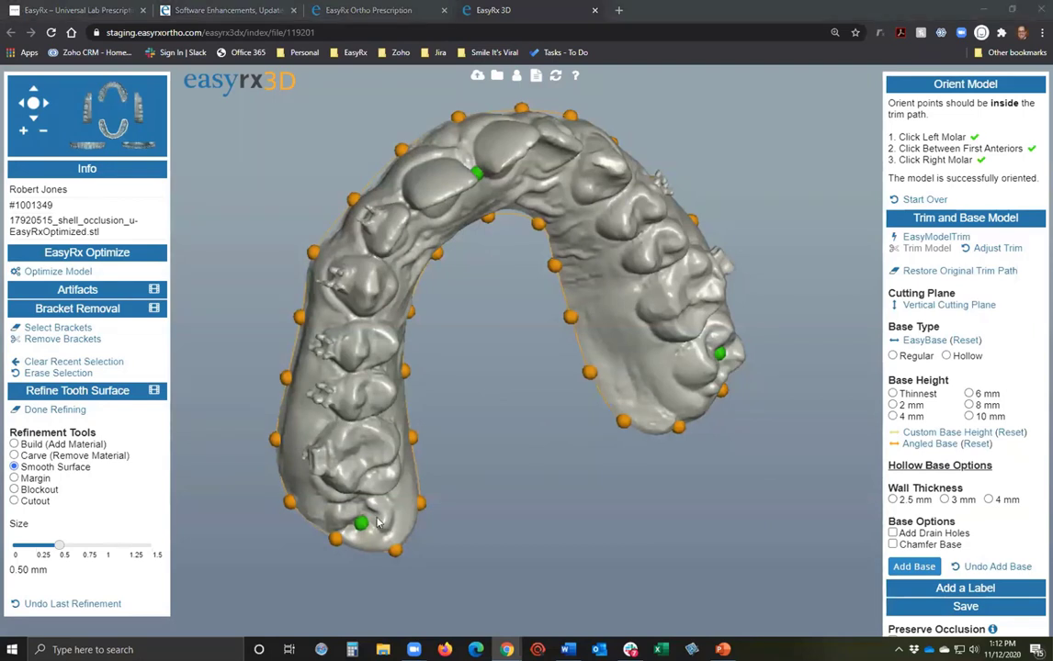
pyautogui.moveTo(415, 521); pyautogui.dragTo(496, 523)
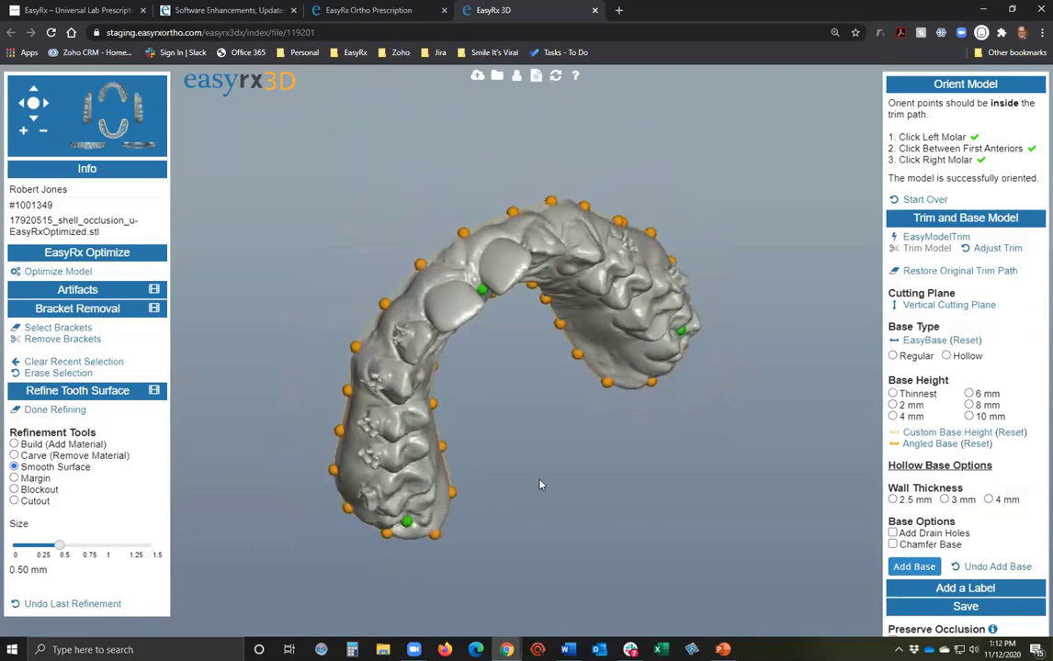
pyautogui.moveTo(540, 484); pyautogui.dragTo(543, 446)
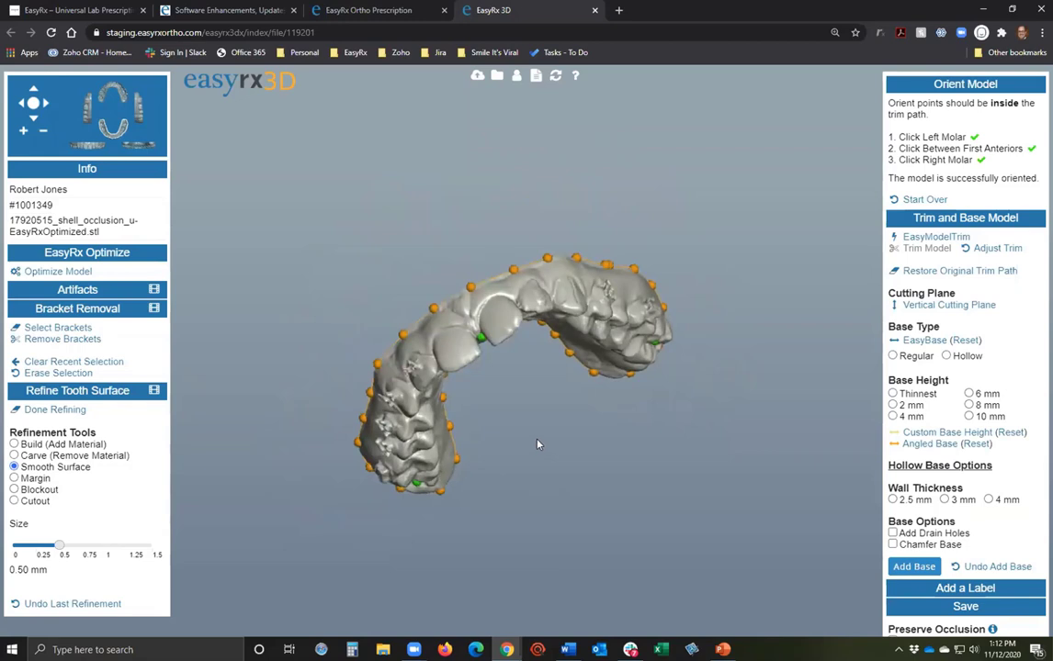
pyautogui.moveTo(537, 445); pyautogui.dragTo(487, 395)
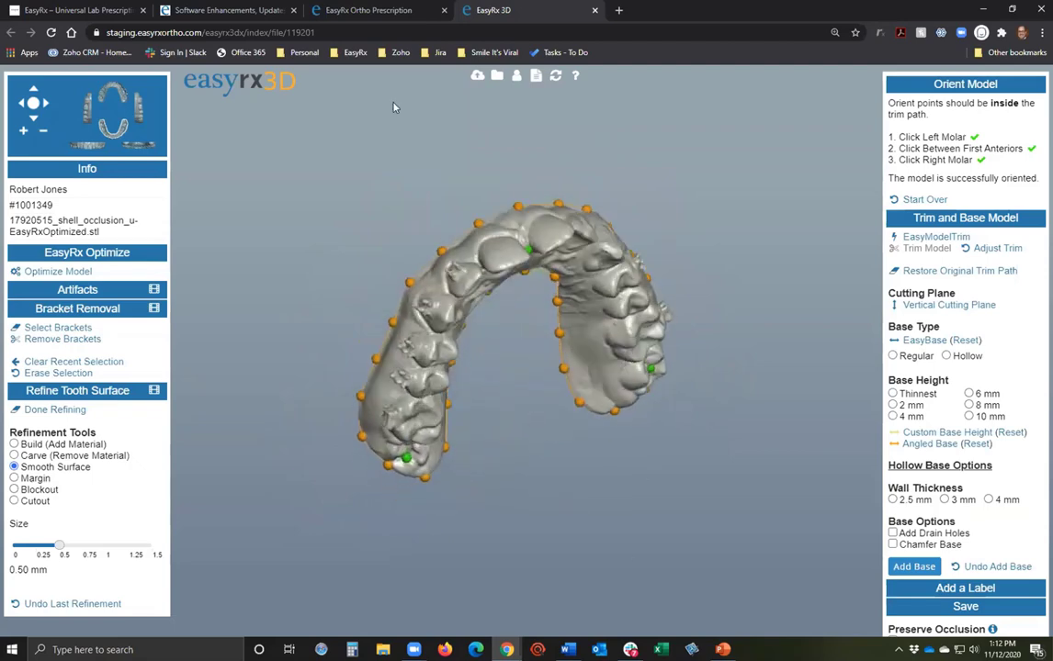
# On the prescription page, open the BracketRemoval .stl attached to the case in a new tab.
pyautogui.click(379, 15)
pyautogui.scroll(-3, 468, 360)
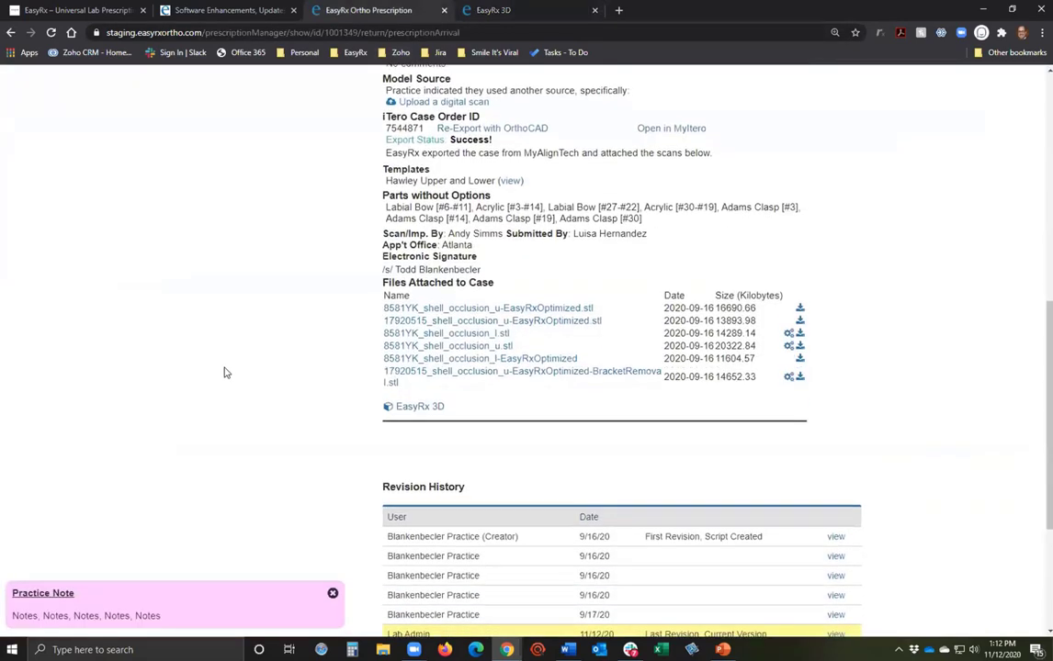
pyautogui.scroll(-1, 359, 148)
pyautogui.scroll(3, 630, 291)
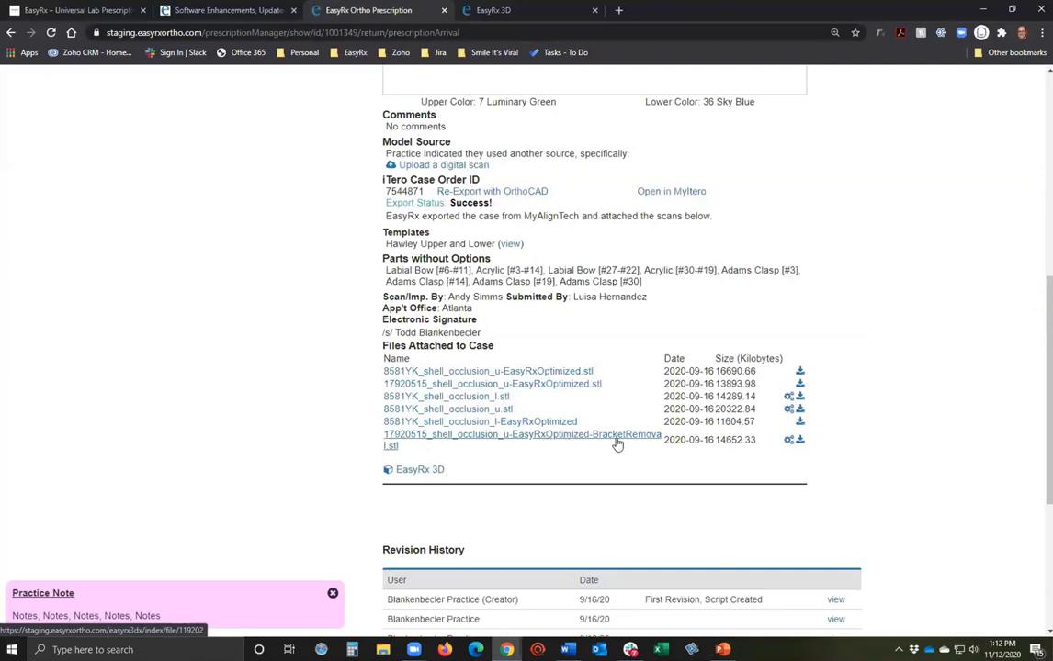
pyautogui.click(538, 437)
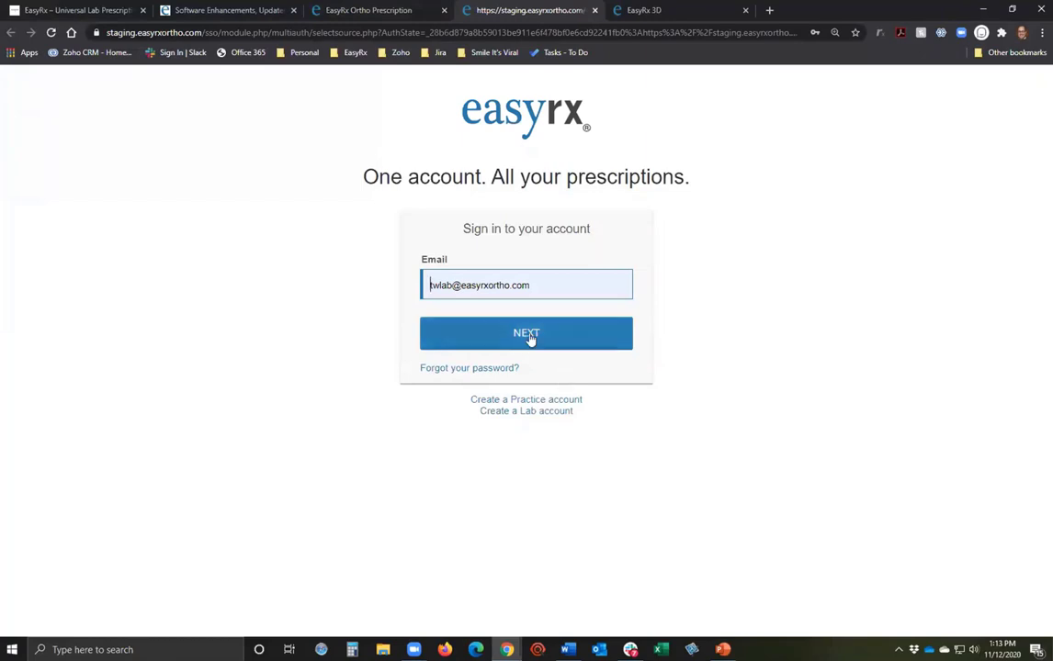
# Open the BracketRemoval file again and sign in with NEXT and LOGIN.
pyautogui.click(384, 13)
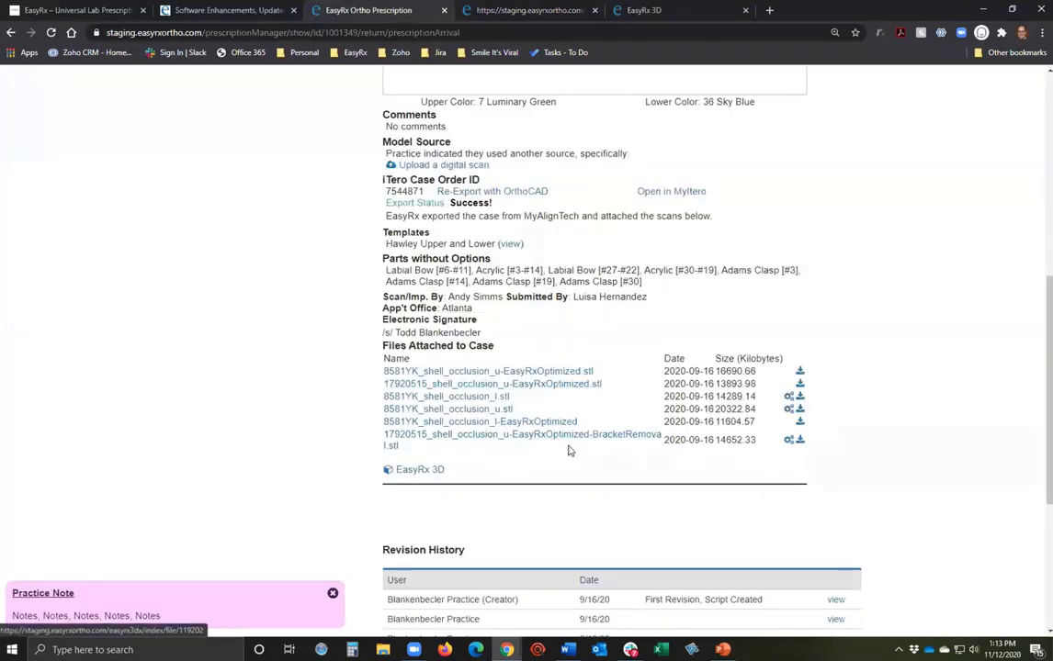
pyautogui.click(574, 437)
pyautogui.click(531, 334)
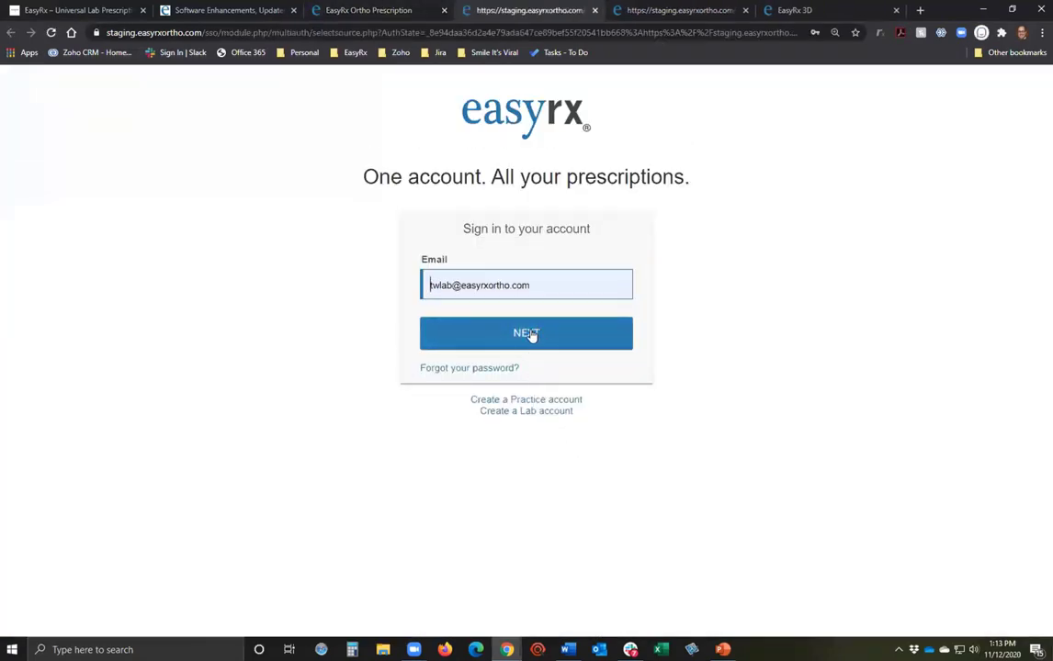
pyautogui.click(519, 344)
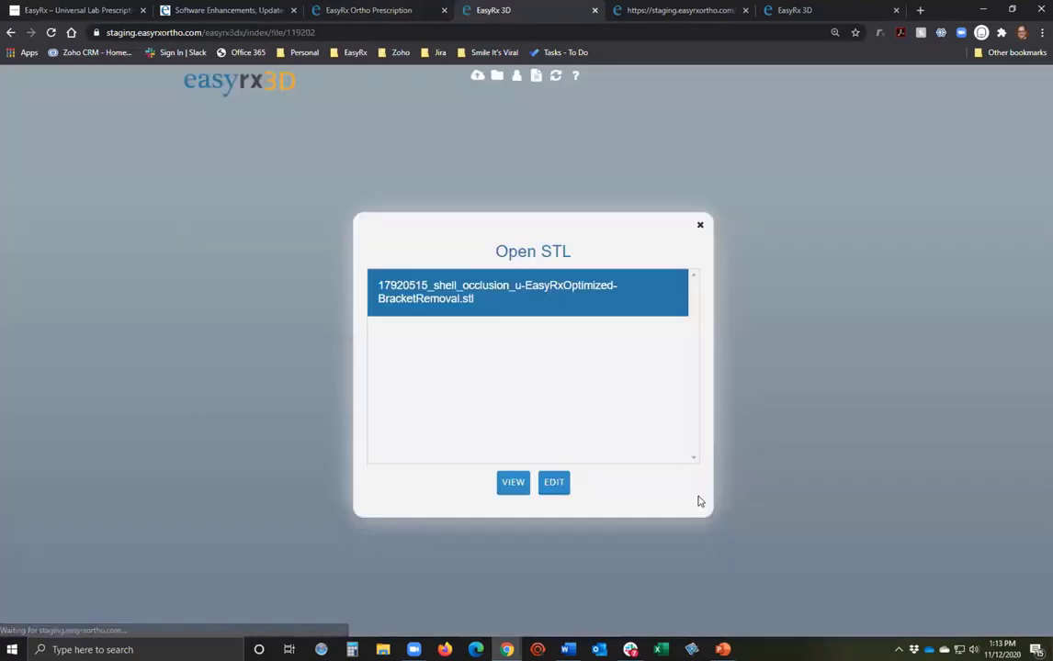
# Choose EDIT for the BracketRemoval file, close the extra tabs, and open an attached arch for viewing.
pyautogui.click(554, 483)
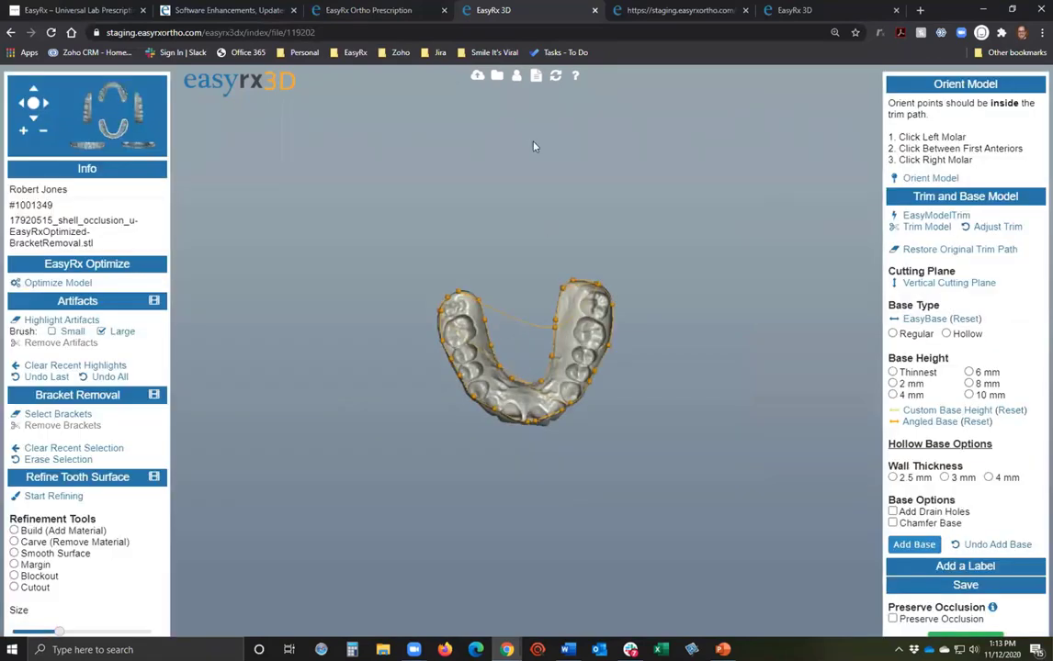
pyautogui.click(662, 10)
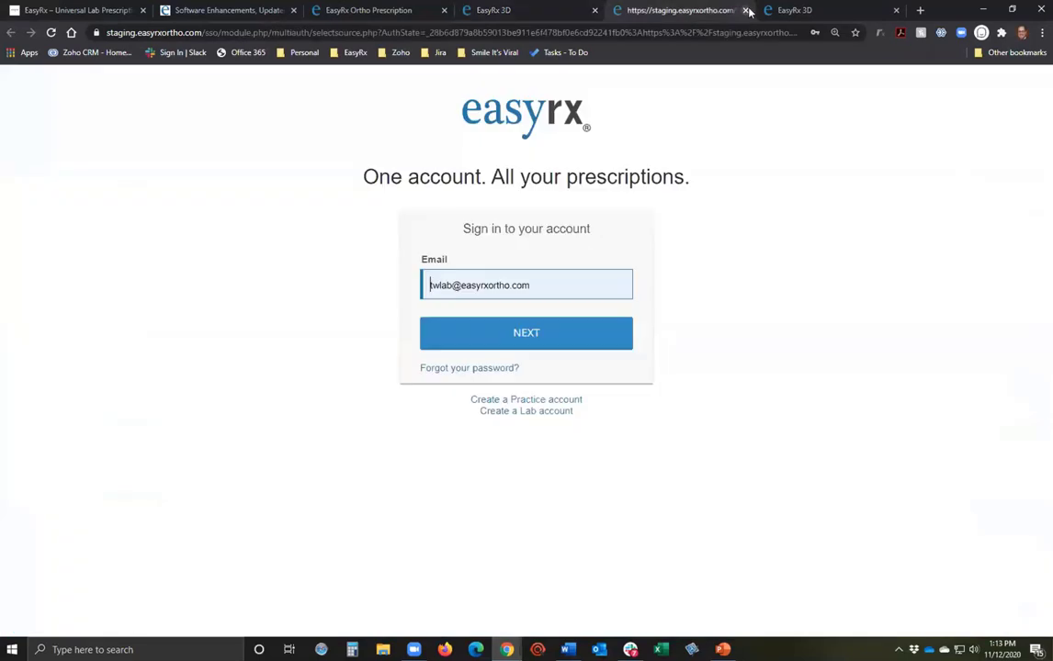
pyautogui.click(743, 11)
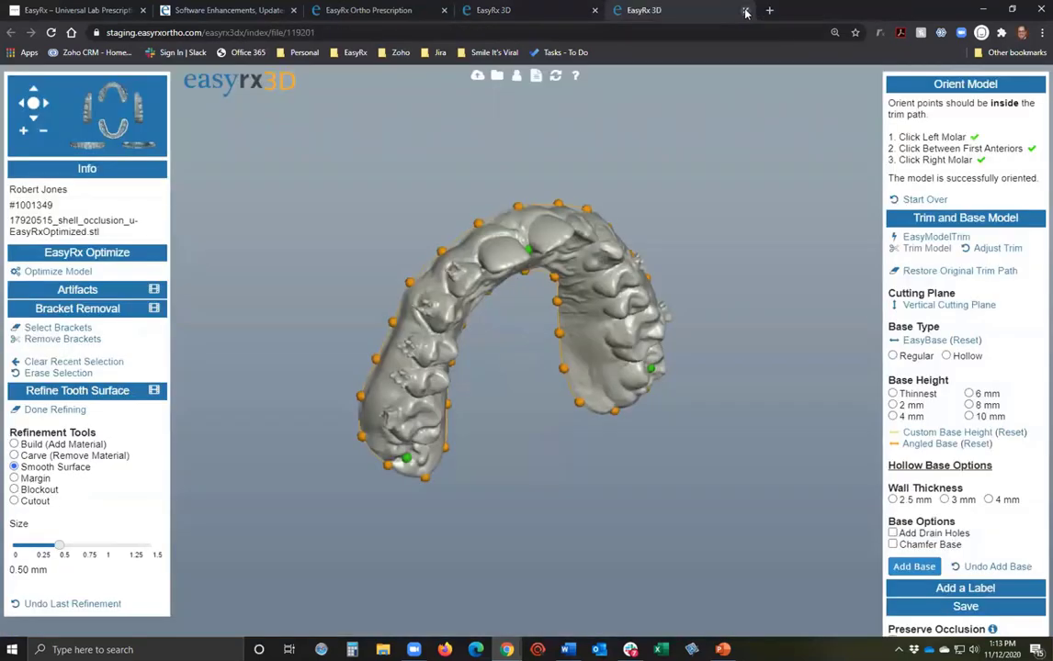
pyautogui.click(745, 11)
pyautogui.click(372, 10)
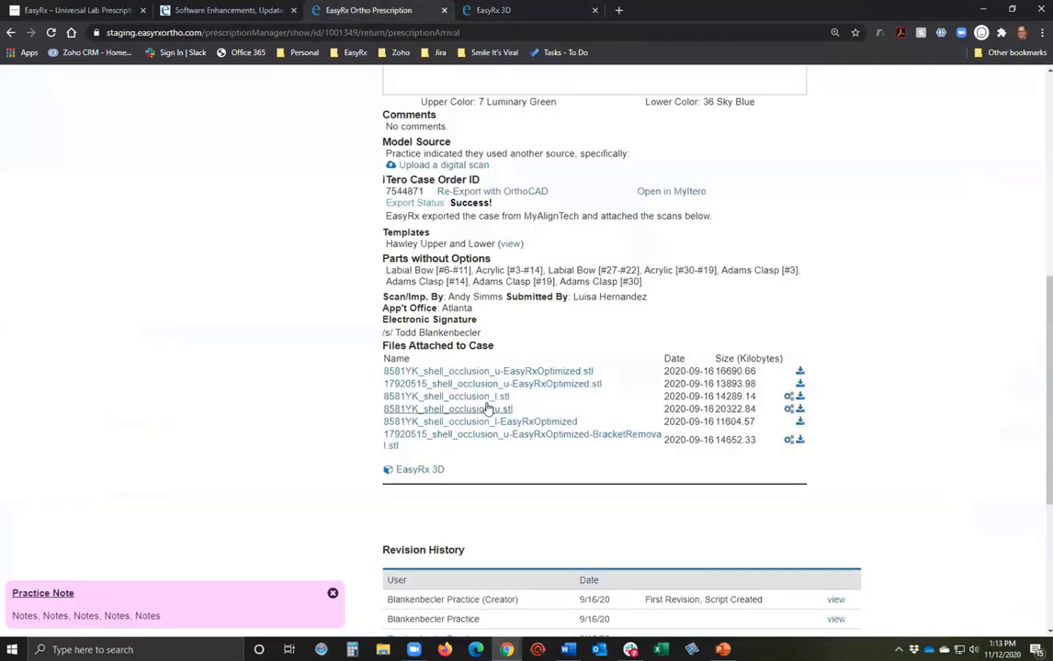
pyautogui.click(491, 388)
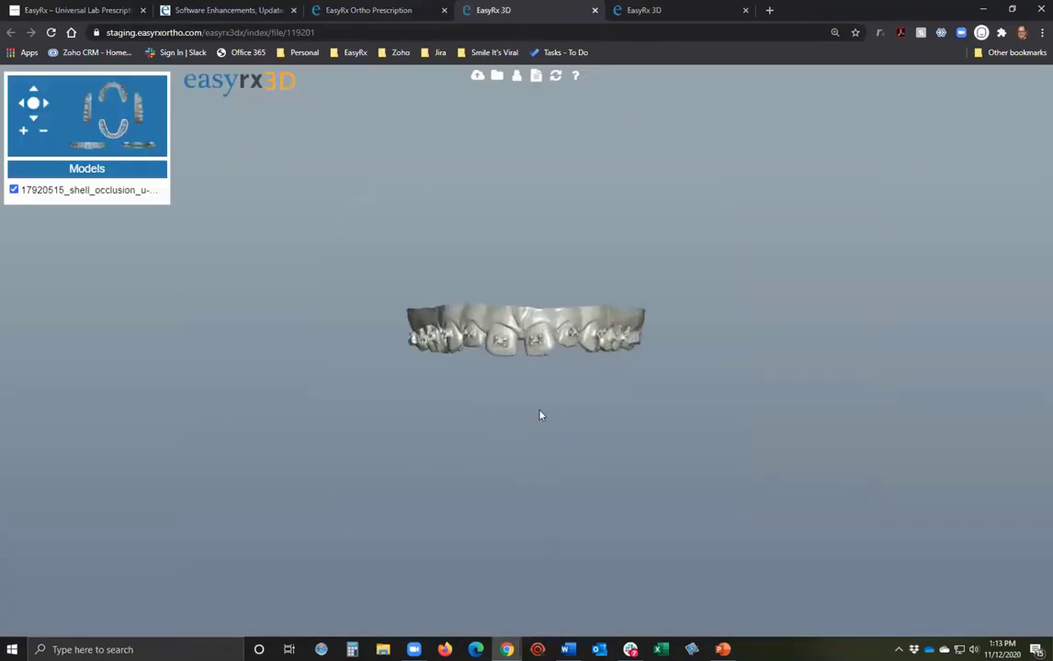
# Compare the original scan with the bracket-free BracketRemoval arch, orbiting it to view from behind.
pyautogui.moveTo(549, 414); pyautogui.dragTo(565, 401)
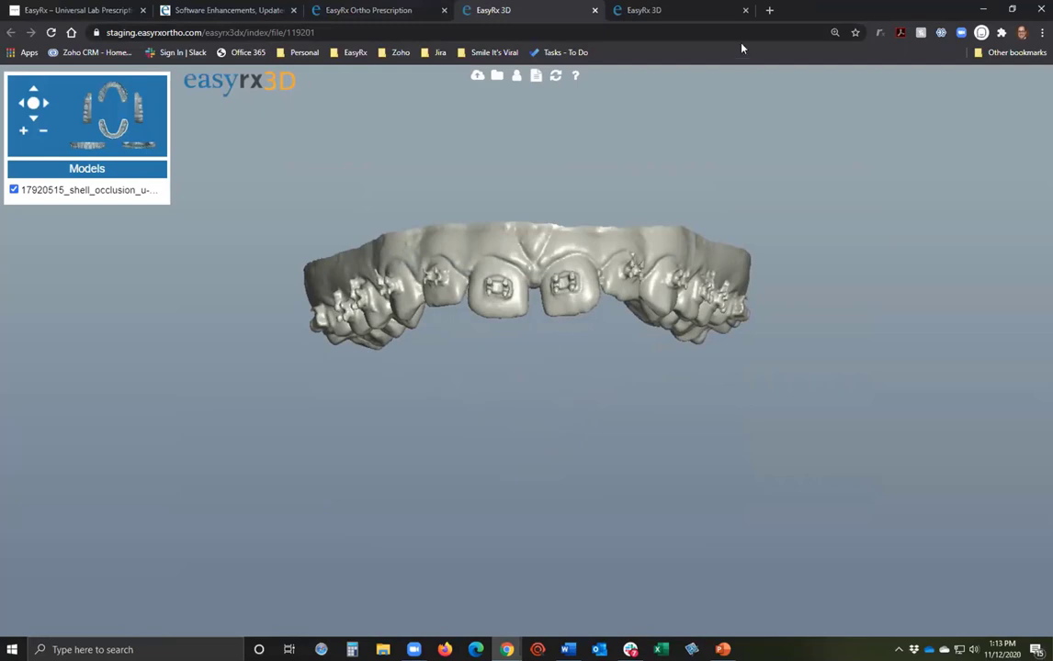
pyautogui.click(701, 22)
pyautogui.moveTo(638, 437); pyautogui.dragTo(515, 460)
pyautogui.click(532, 9)
pyautogui.click(682, 7)
pyautogui.moveTo(471, 516); pyautogui.dragTo(551, 494)
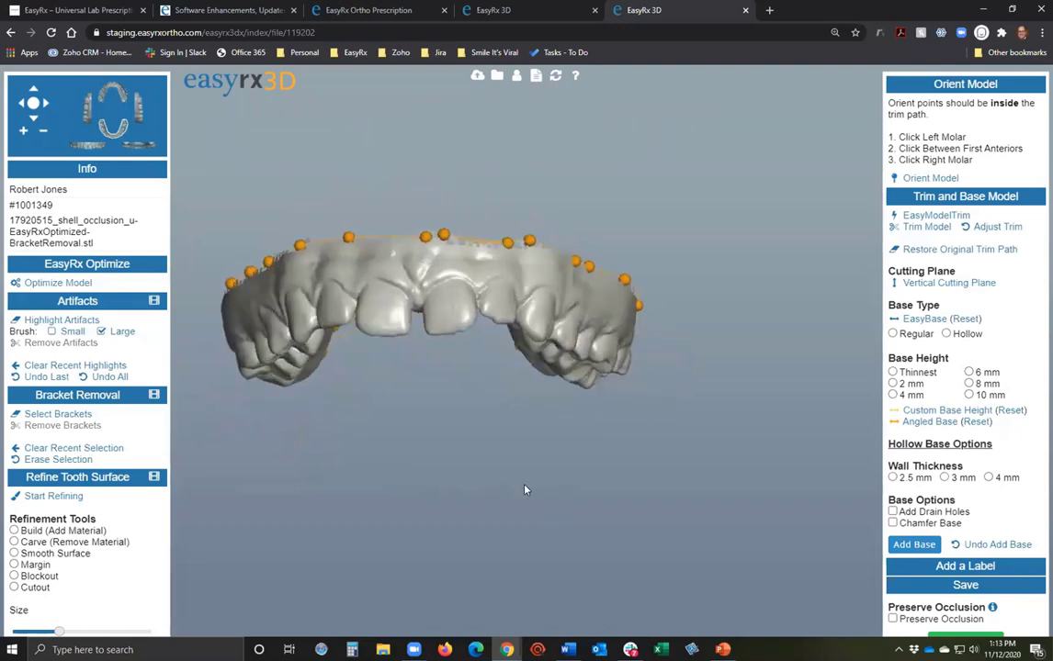
# Collapse Bracket Removal, select Smooth Surface at 0.50 mm, and turn the arch to the occlusal view.
pyautogui.moveTo(446, 471); pyautogui.dragTo(538, 499)
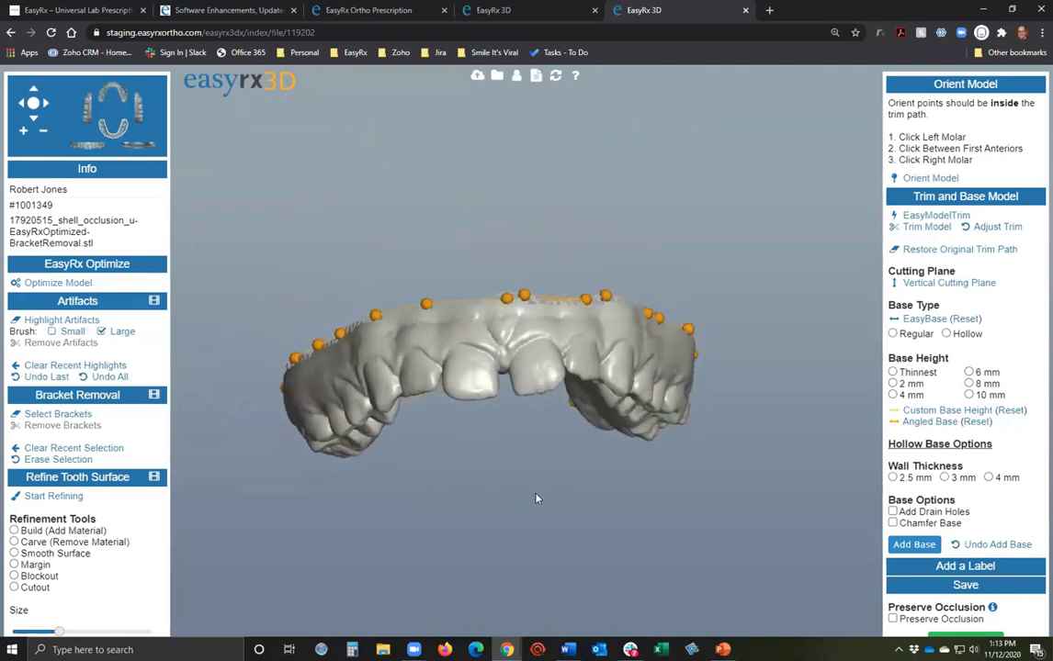
pyautogui.scroll(4, 463, 475)
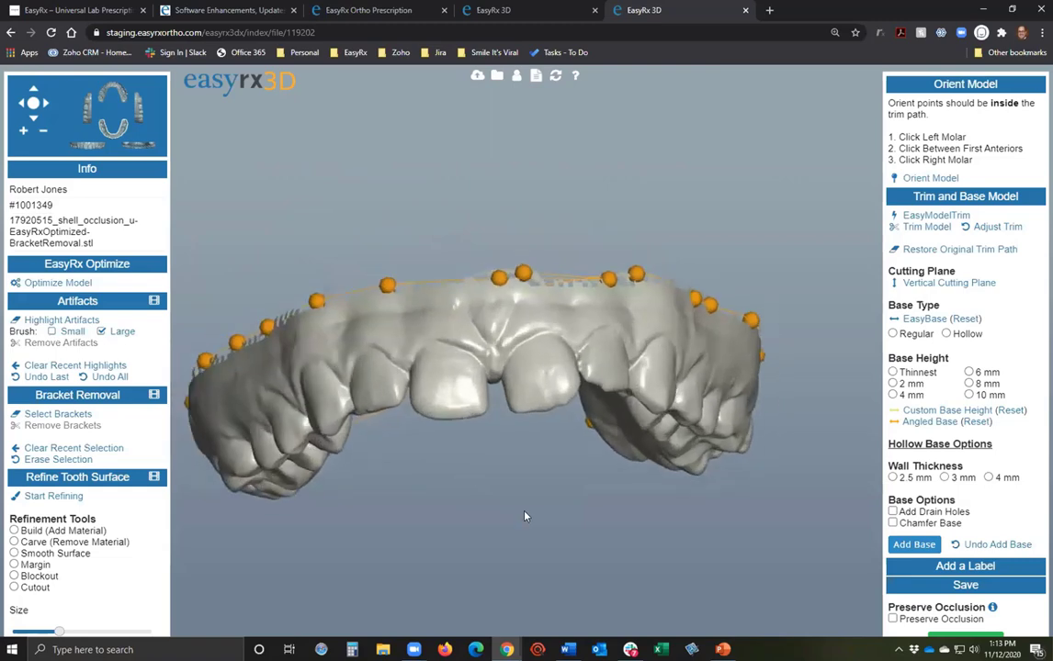
pyautogui.moveTo(524, 516); pyautogui.dragTo(352, 485)
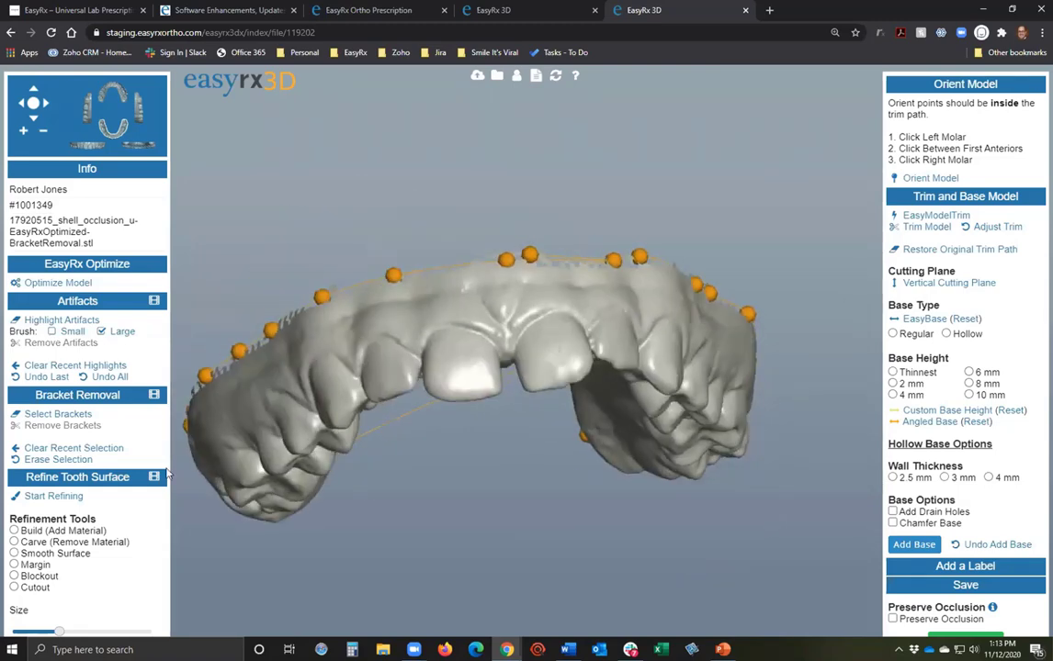
pyautogui.click(77, 395)
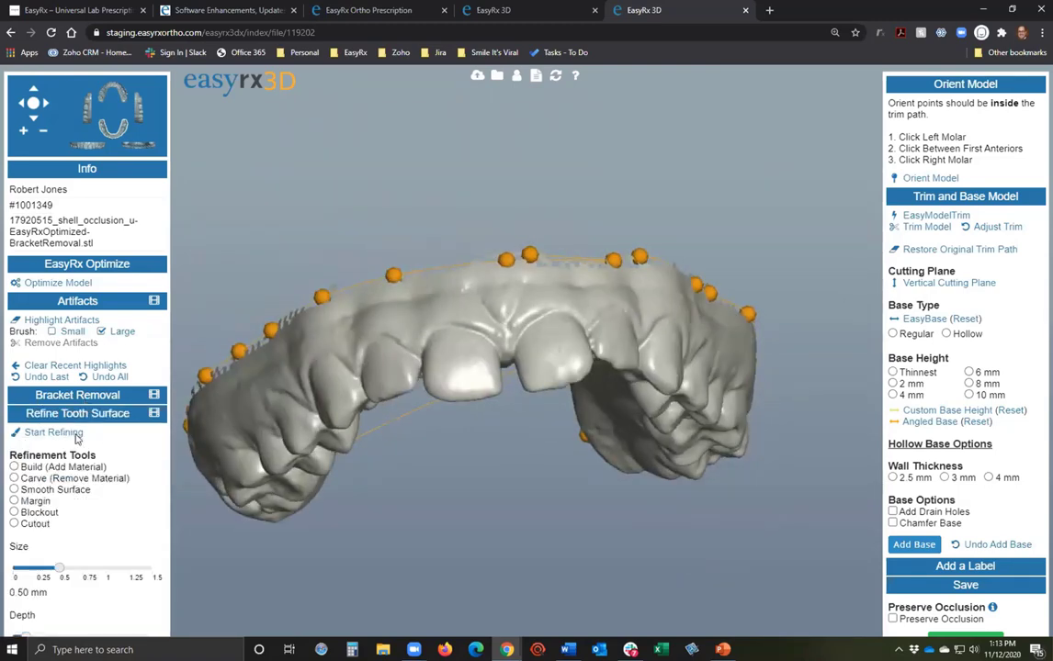
pyautogui.scroll(5, 495, 492)
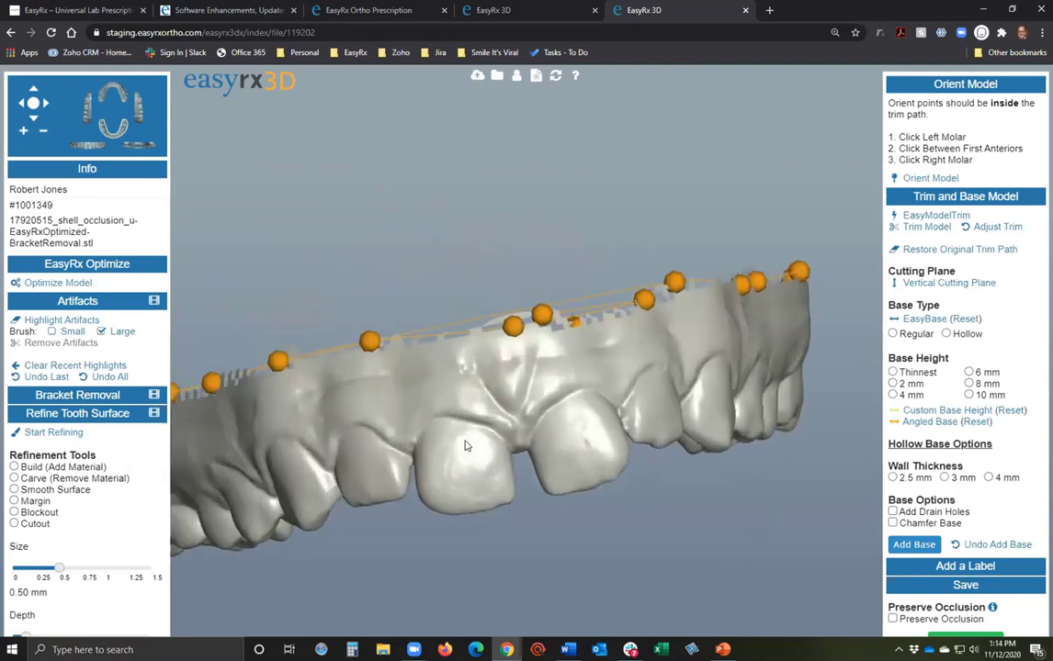
pyautogui.click(14, 489)
pyautogui.moveTo(634, 489); pyautogui.dragTo(770, 334)
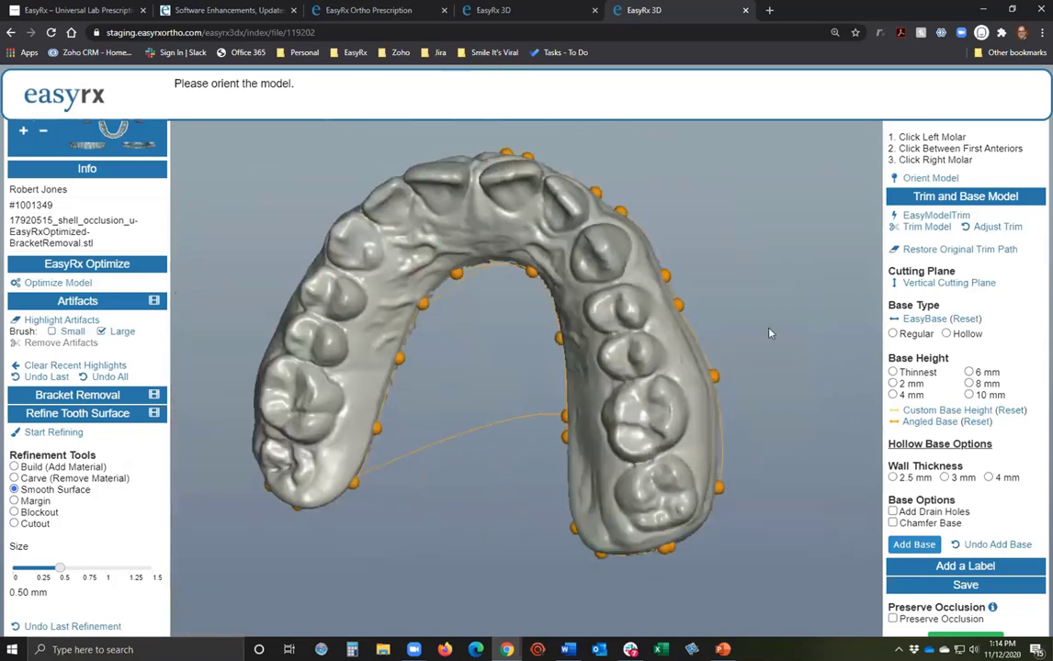
# Orient the arch by marking the left molar, between the first anteriors, and the right molar.
pyautogui.click(896, 180)
pyautogui.click(658, 494)
pyautogui.click(474, 187)
pyautogui.click(285, 466)
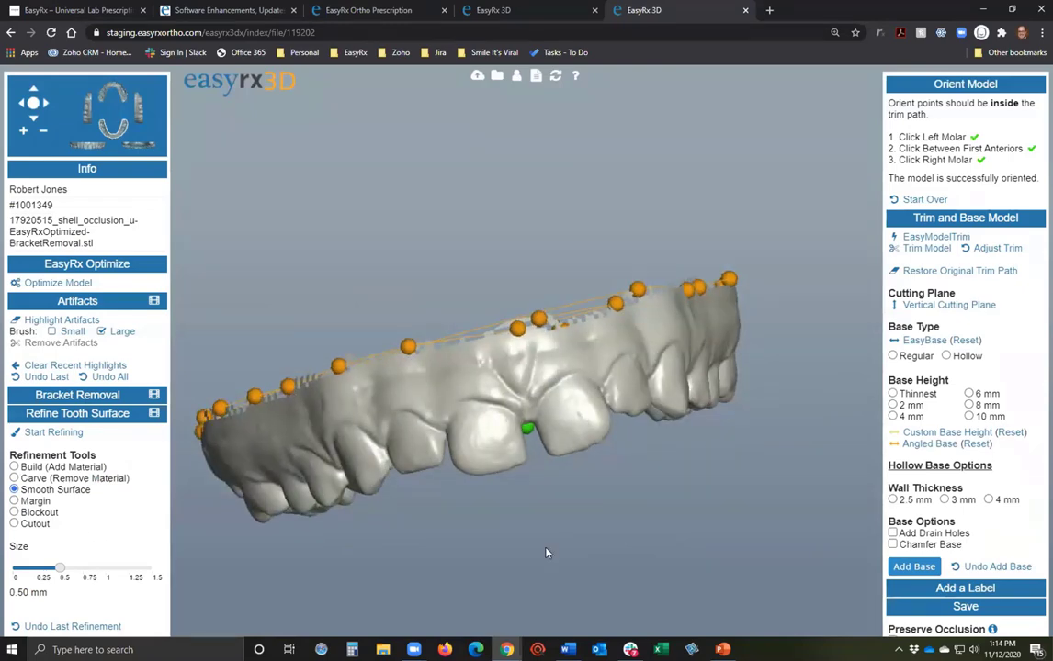
pyautogui.scroll(4, 488, 489)
# Start tooth refinement on the oriented arch (Smooth Surface, 0.50 mm) and inspect the front teeth.
pyautogui.moveTo(561, 563); pyautogui.dragTo(627, 421)
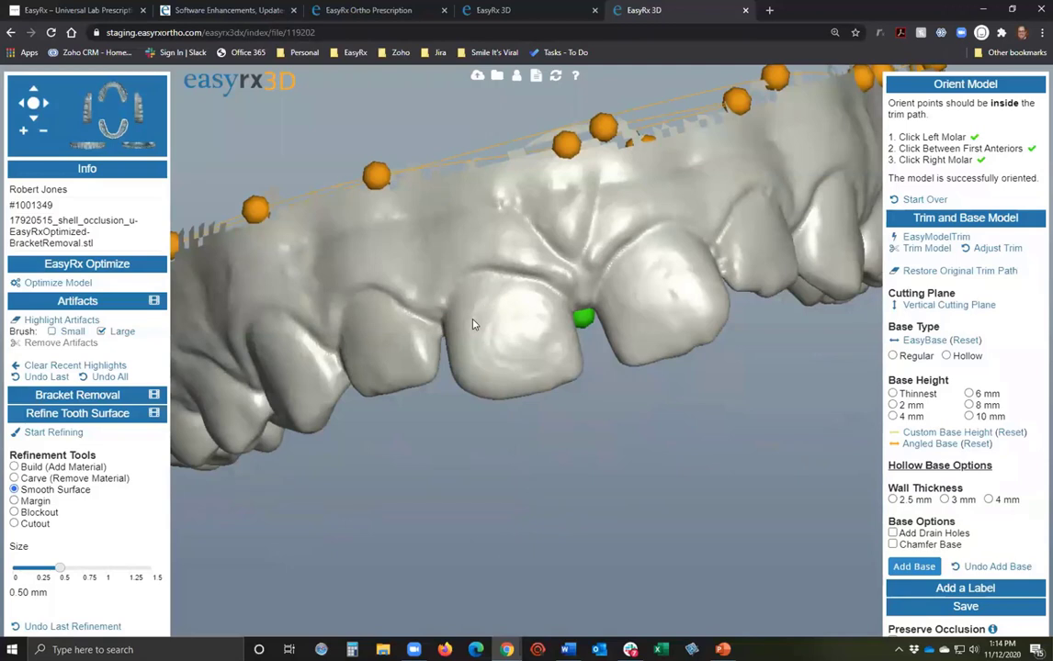
pyautogui.click(60, 437)
pyautogui.moveTo(512, 495); pyautogui.dragTo(459, 317)
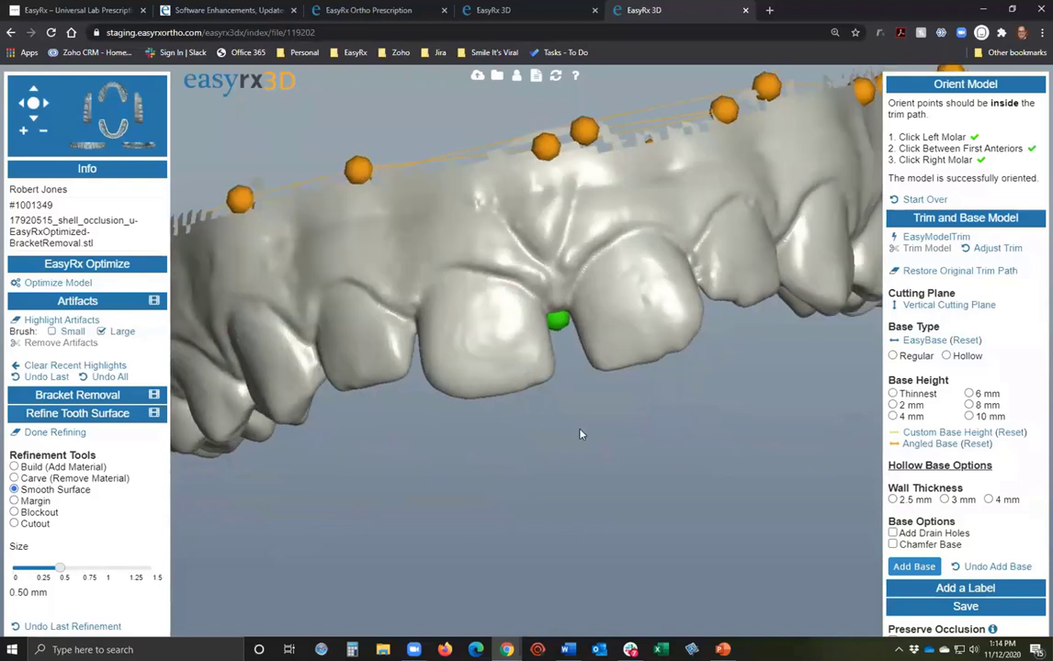
pyautogui.moveTo(579, 434); pyautogui.dragTo(545, 329)
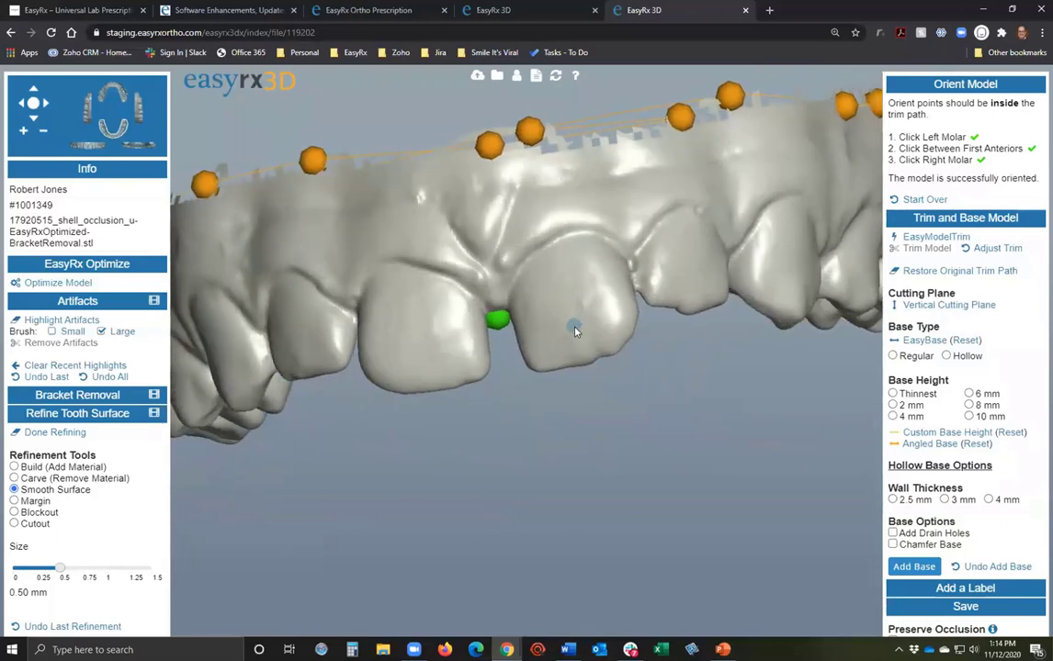
pyautogui.moveTo(758, 466); pyautogui.dragTo(455, 420)
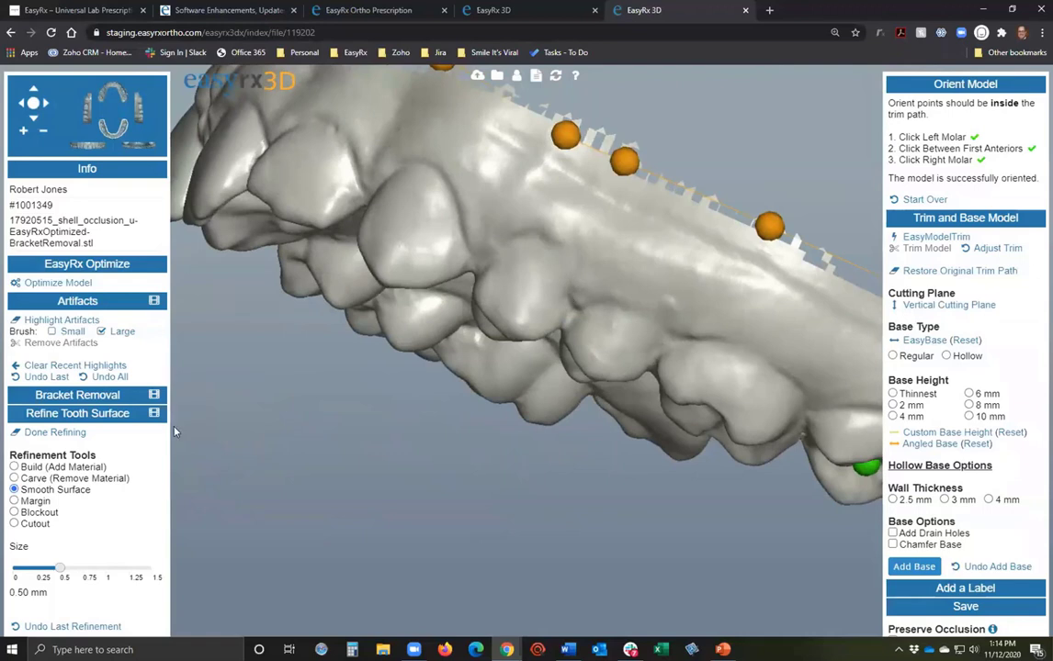
# Mark a margin line and smooth away the rough ridge on a side tooth.
pyautogui.click(14, 501)
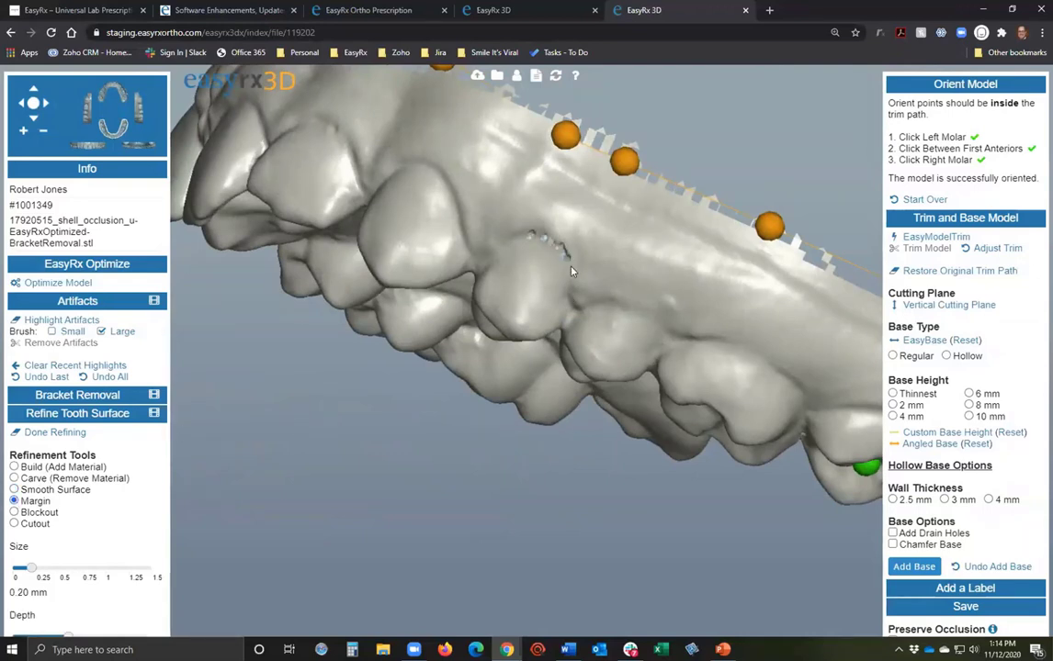
pyautogui.click(572, 309)
pyautogui.click(57, 490)
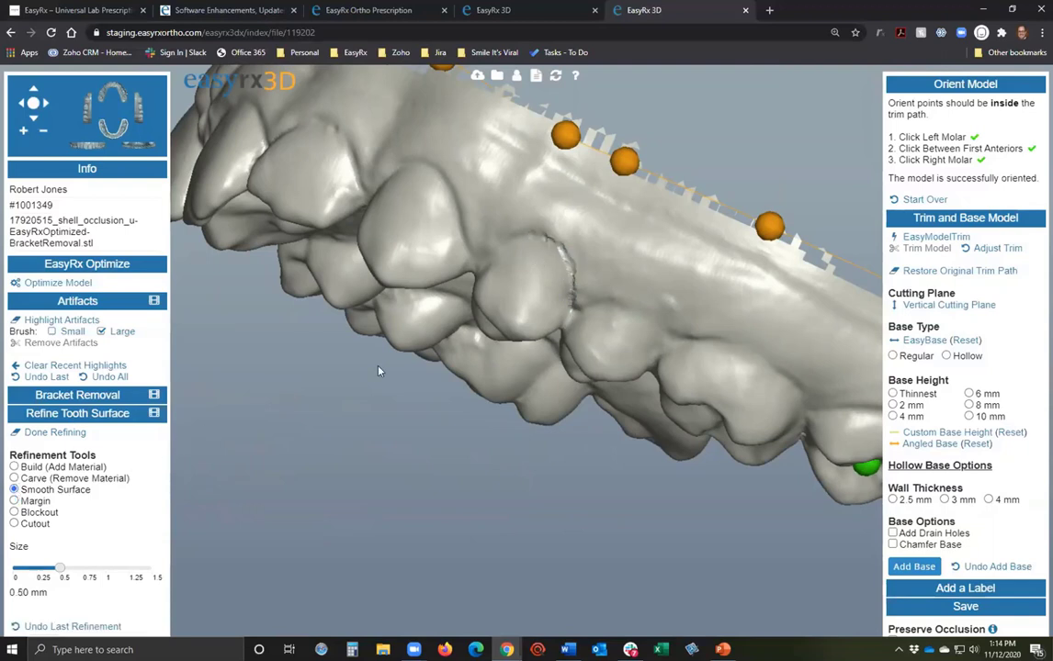
pyautogui.moveTo(524, 237)
pyautogui.mouseDown()
pyautogui.moveTo(548, 237)
pyautogui.moveTo(571, 310)
pyautogui.mouseUp()
pyautogui.moveTo(384, 541); pyautogui.dragTo(429, 211)
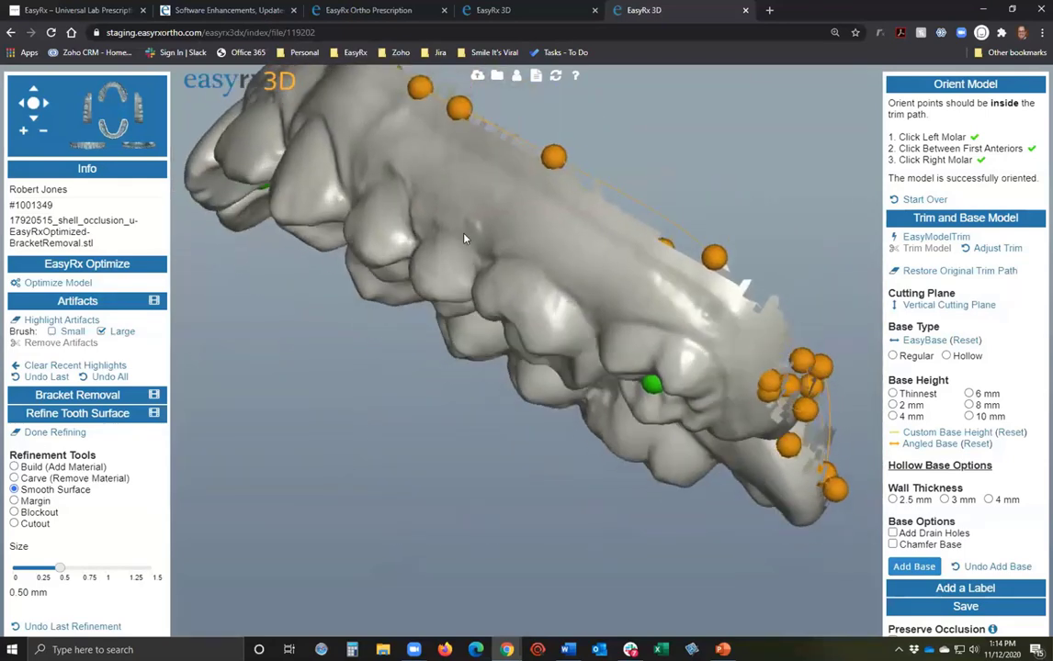
# Smooth the raised margin edge on the side tooth and review the result from the front.
pyautogui.click(14, 501)
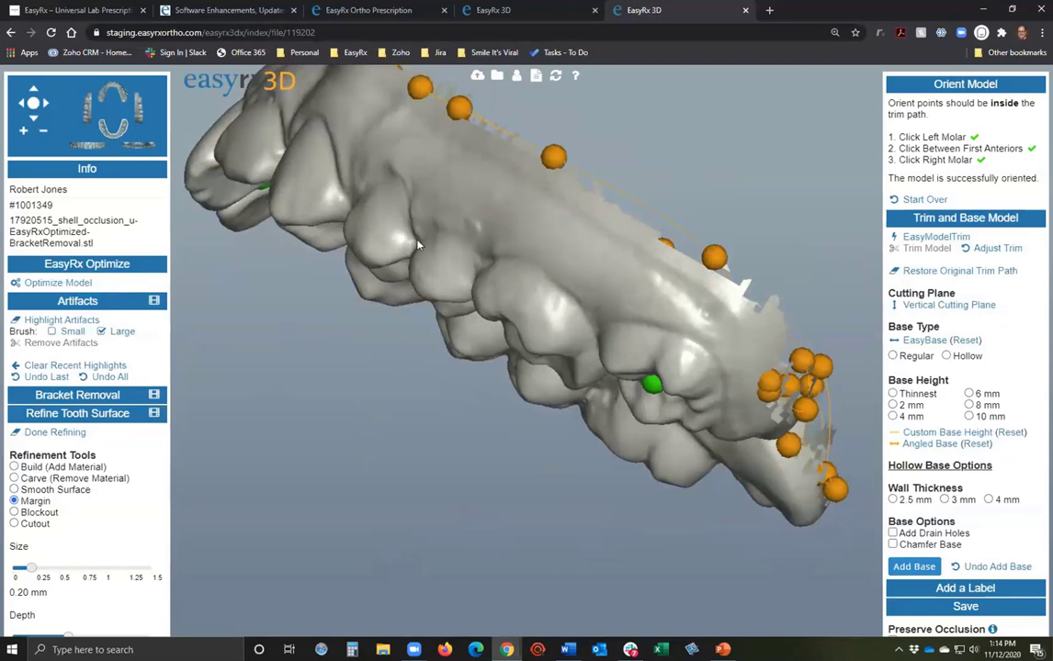
pyautogui.moveTo(449, 250); pyautogui.dragTo(602, 356)
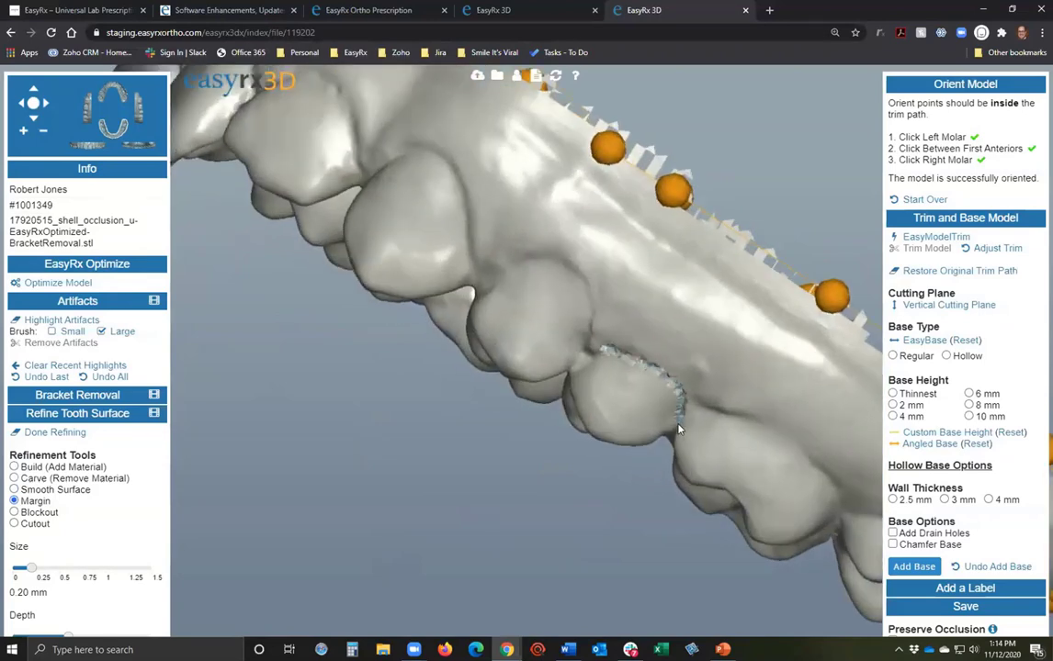
pyautogui.click(14, 490)
pyautogui.moveTo(598, 351); pyautogui.dragTo(674, 392)
pyautogui.moveTo(569, 537)
pyautogui.mouseDown()
pyautogui.moveTo(582, 527)
pyautogui.moveTo(583, 454)
pyautogui.moveTo(649, 455)
pyautogui.moveTo(523, 425)
pyautogui.mouseUp()
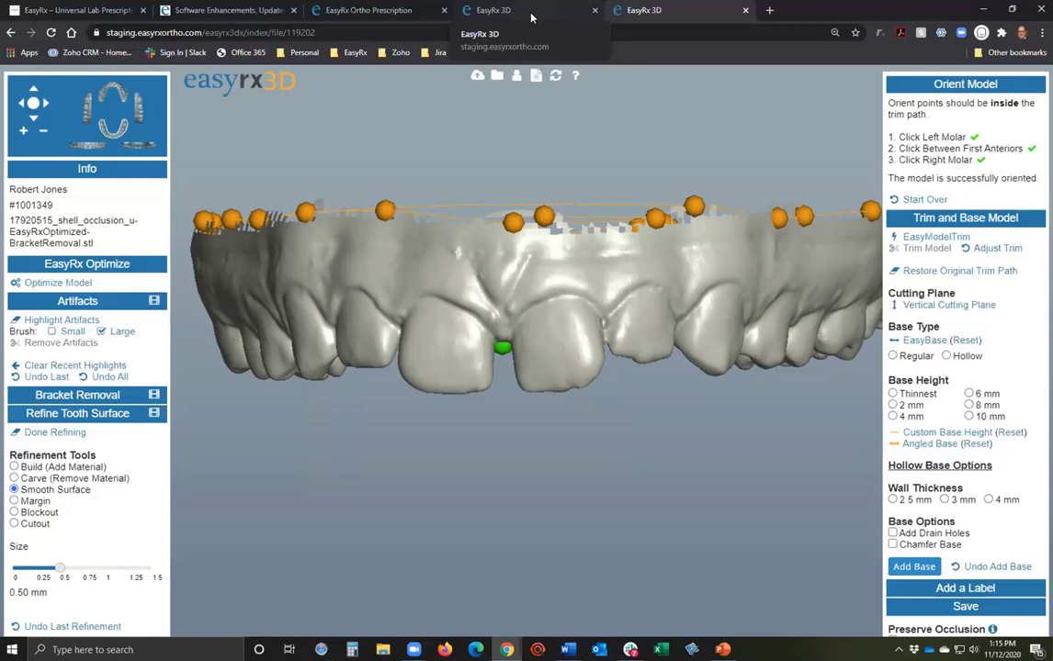
pyautogui.moveTo(488, 176); pyautogui.dragTo(542, 433)
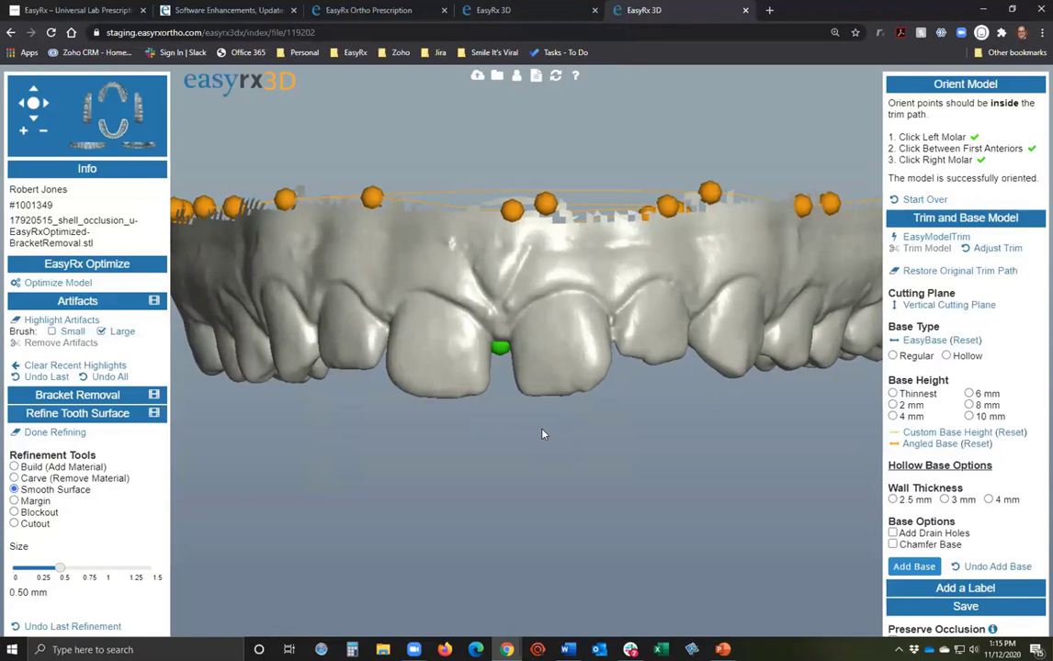
pyautogui.moveTo(542, 431); pyautogui.dragTo(231, 346)
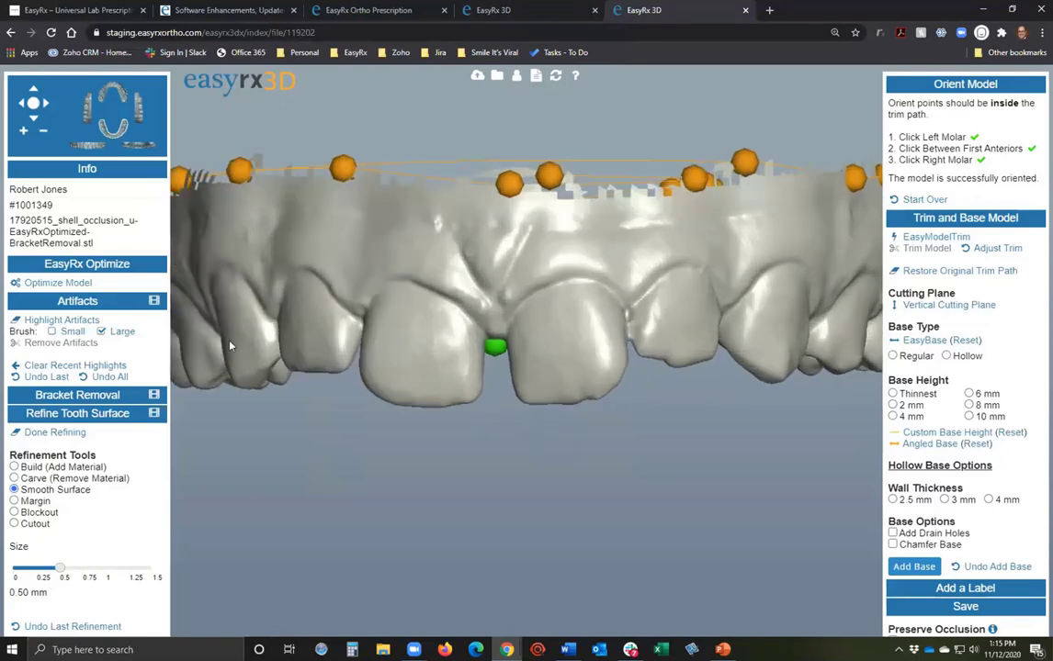
# Zoom out and orbit the arch to a top-down occlusal view.
pyautogui.click(567, 650)
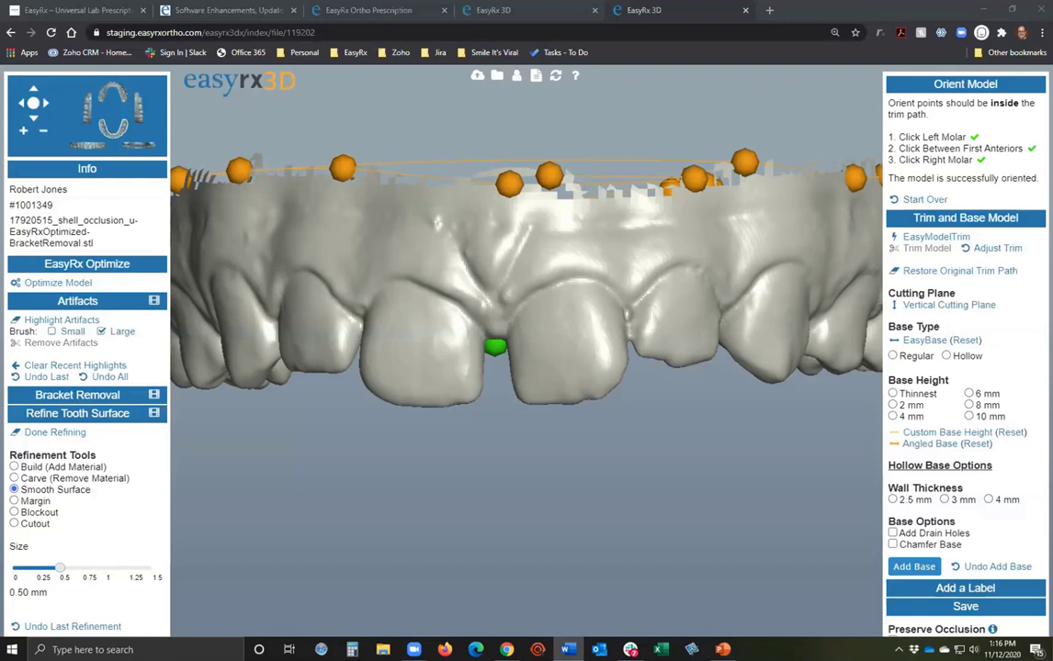
pyautogui.scroll(-5, 580, 390)
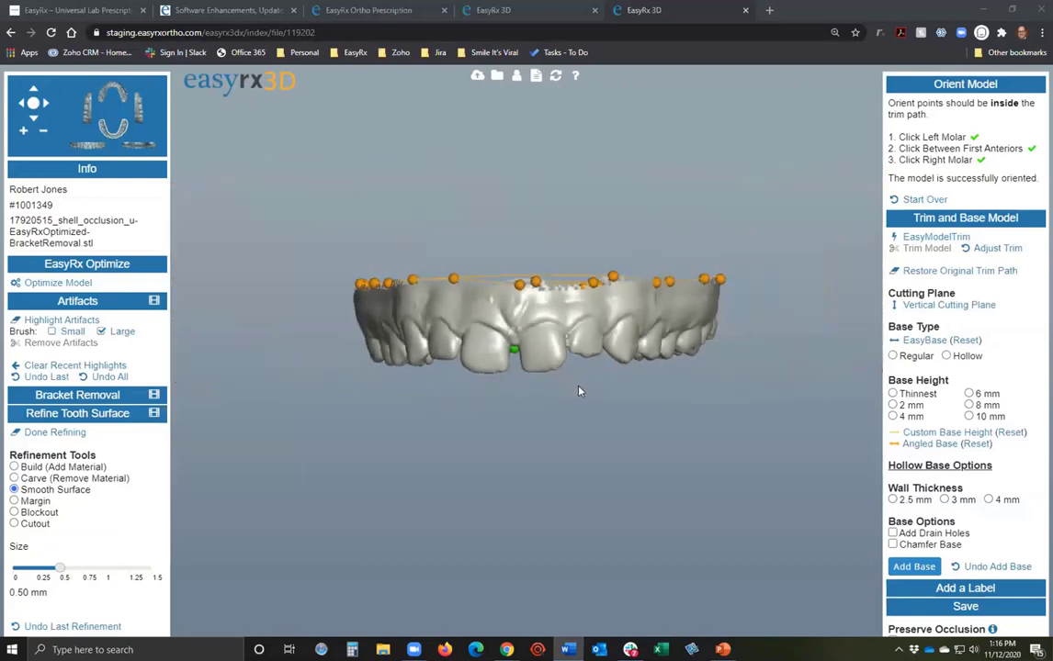
pyautogui.moveTo(580, 390); pyautogui.dragTo(581, 355)
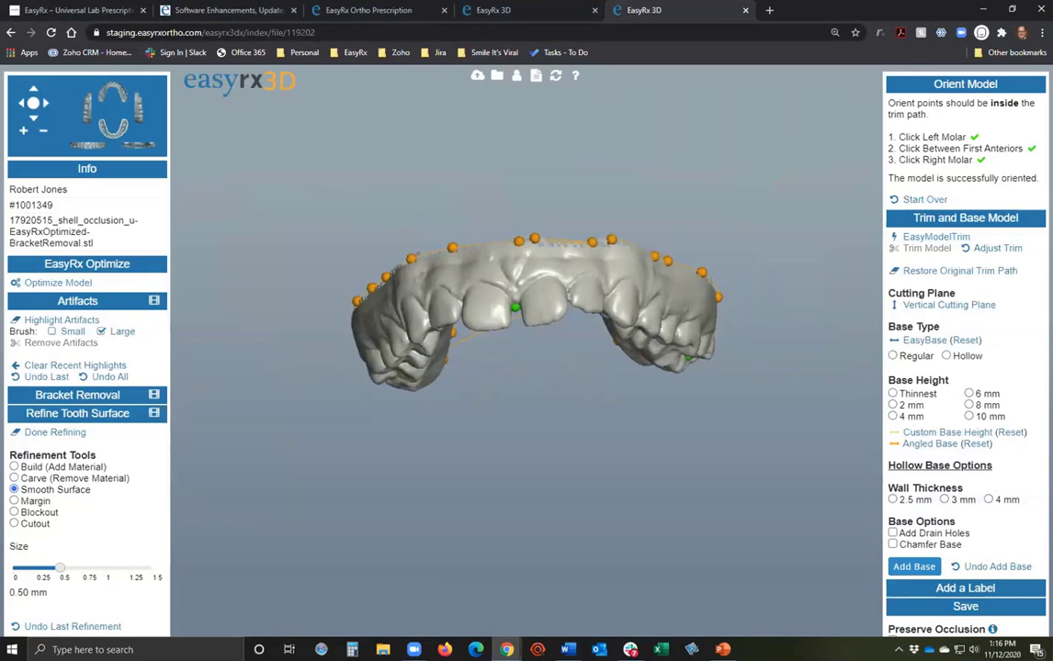
pyautogui.hotkey('alt', 'Tab')
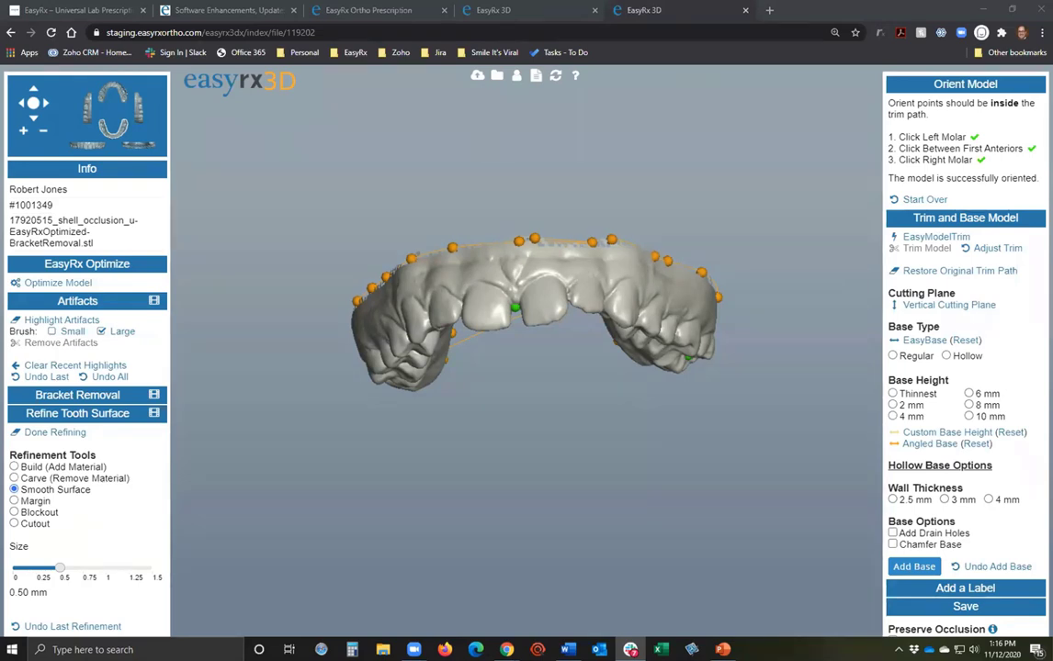
pyautogui.moveTo(513, 376); pyautogui.dragTo(514, 167)
# Return to the refined model's page and tilt the arch for a side view.
pyautogui.click(493, 10)
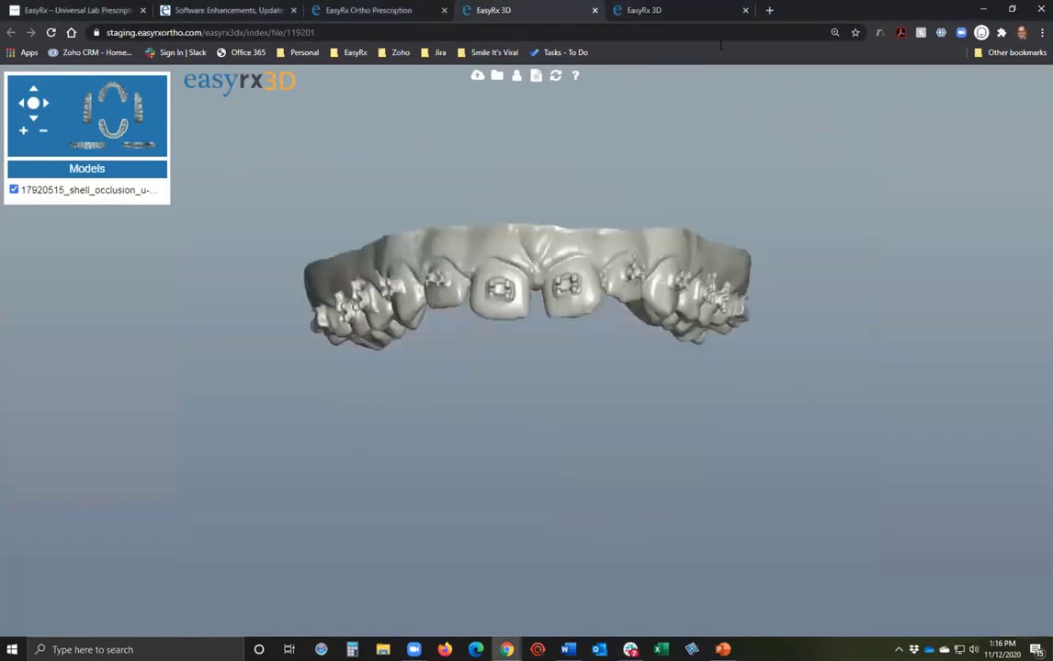
pyautogui.click(626, 11)
pyautogui.moveTo(510, 328); pyautogui.dragTo(459, 386)
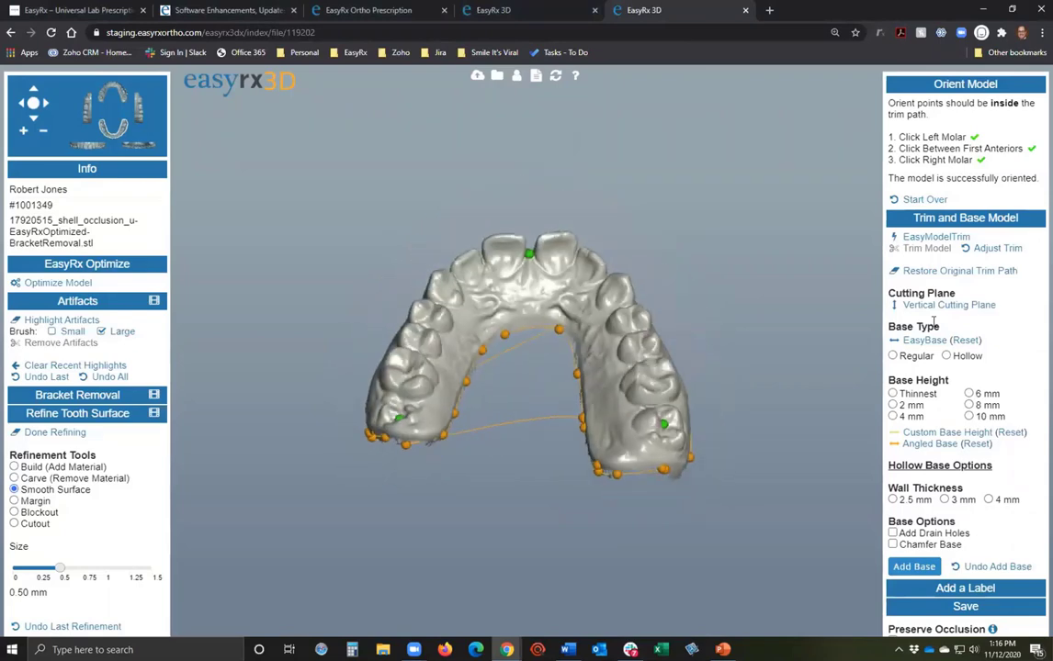
# Trim the arch with a Regular EasyBase at Thinnest height, then return to the prescription page.
pyautogui.click(928, 341)
pyautogui.moveTo(643, 478); pyautogui.dragTo(493, 356)
pyautogui.click(892, 355)
pyautogui.click(893, 393)
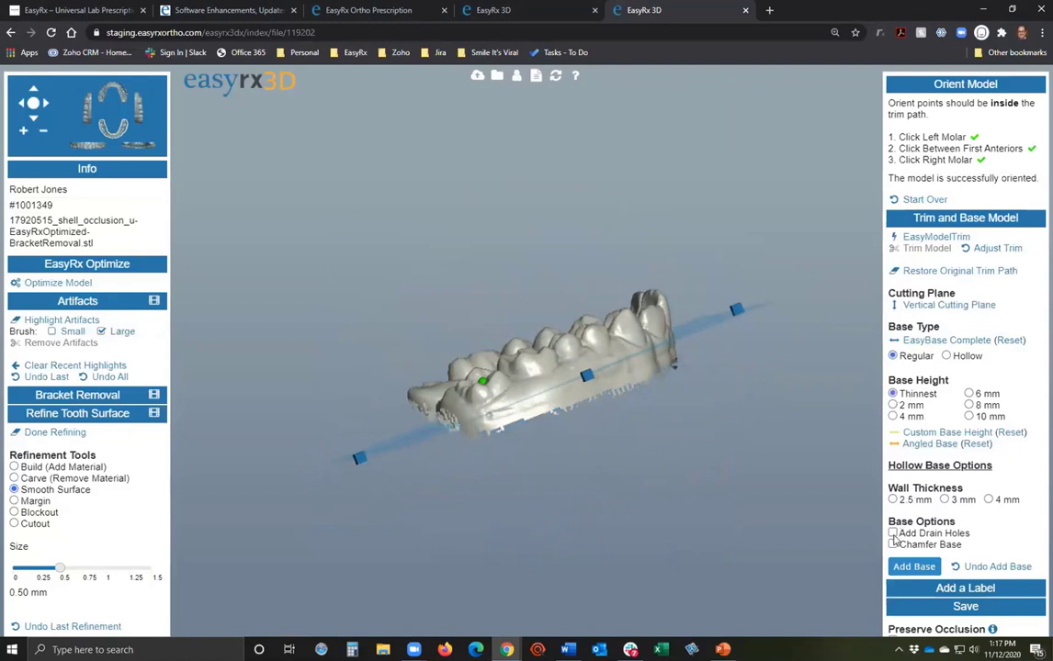
pyautogui.click(912, 568)
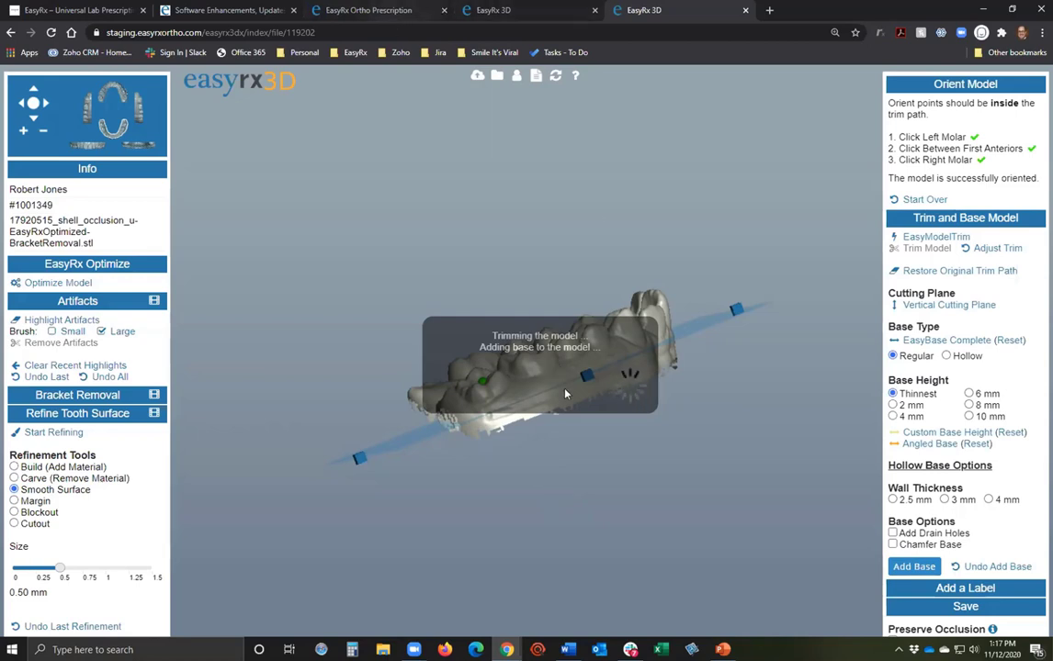
pyautogui.click(370, 11)
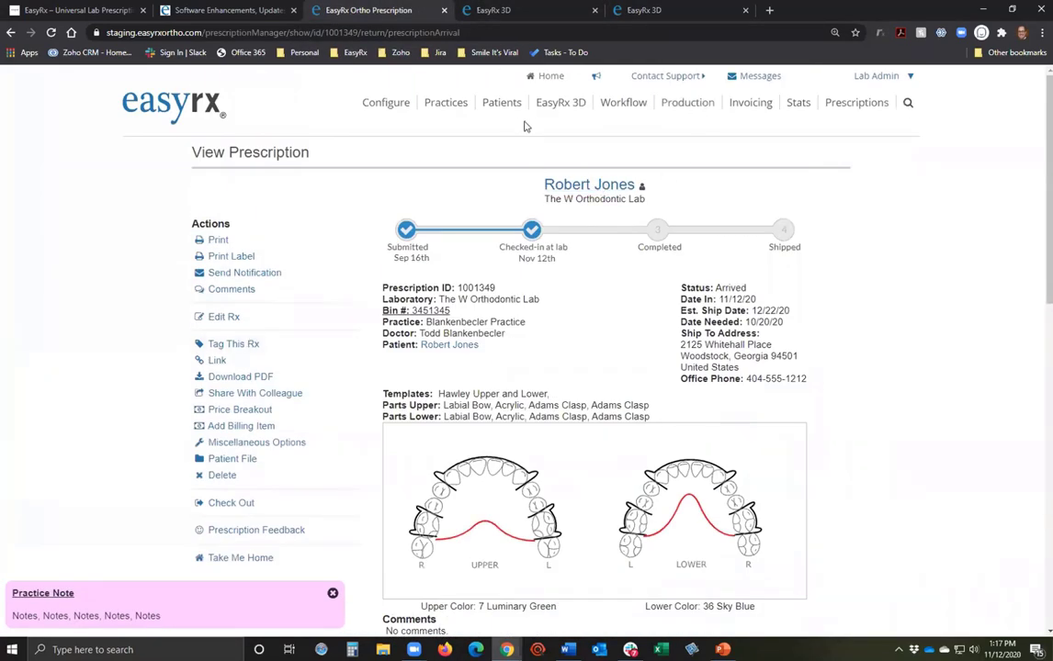
# Open the STL Print List, then the lab Configure settings.
pyautogui.click(573, 106)
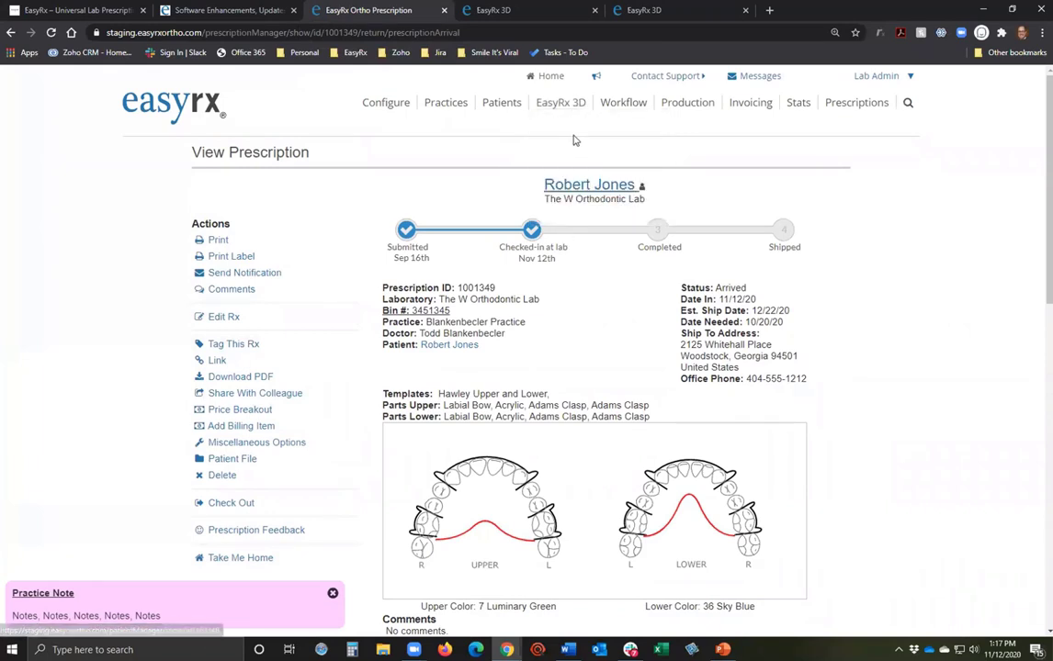
pyautogui.click(556, 210)
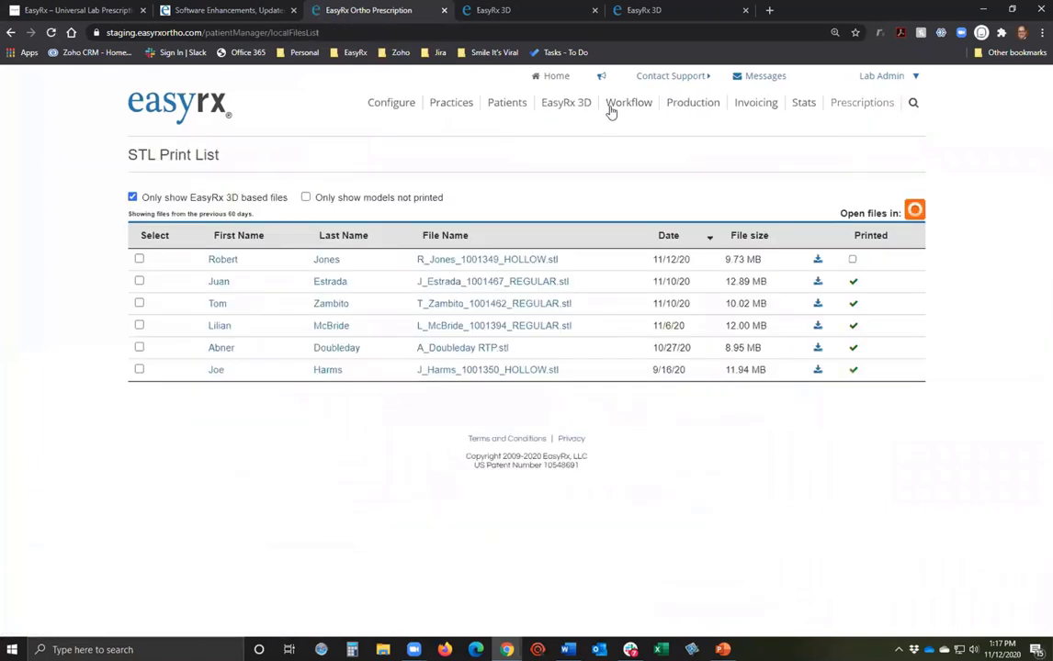
pyautogui.click(392, 102)
pyautogui.scroll(-3, 225, 386)
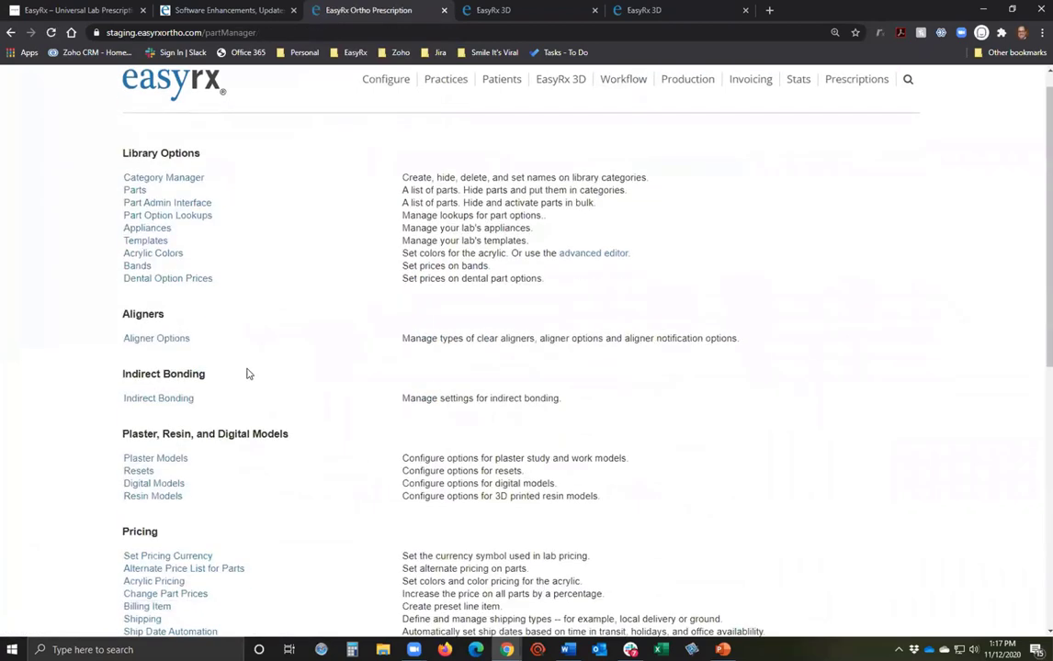
pyautogui.scroll(-2, 217, 396)
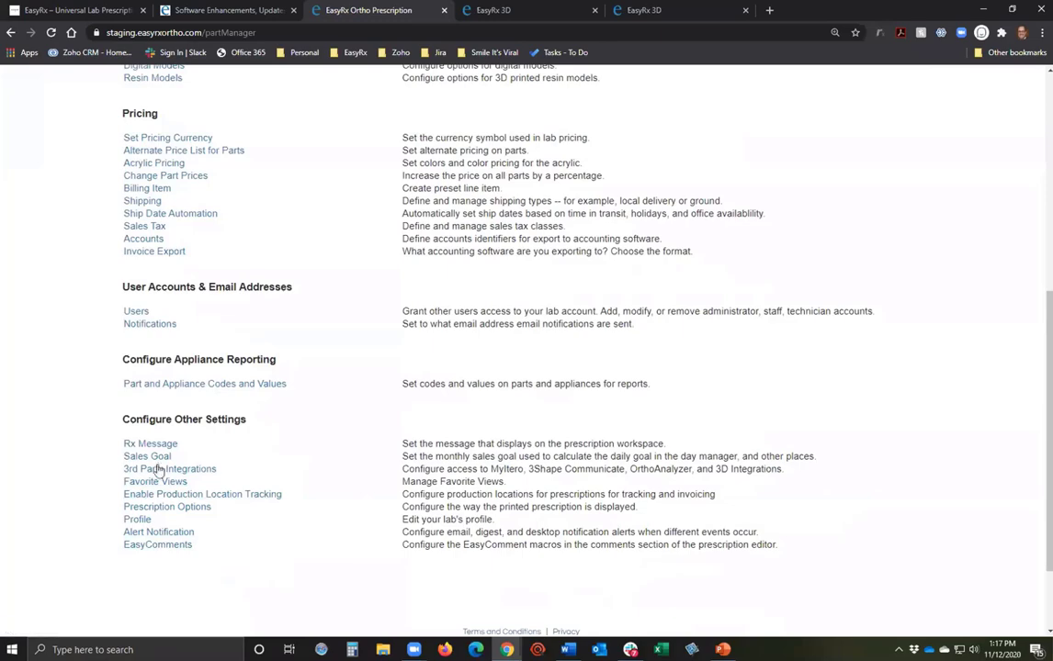
# Enable the FormLabs Preform and RayWare integrations under 3rd Party Integrations.
pyautogui.click(193, 469)
pyautogui.scroll(-4, 298, 434)
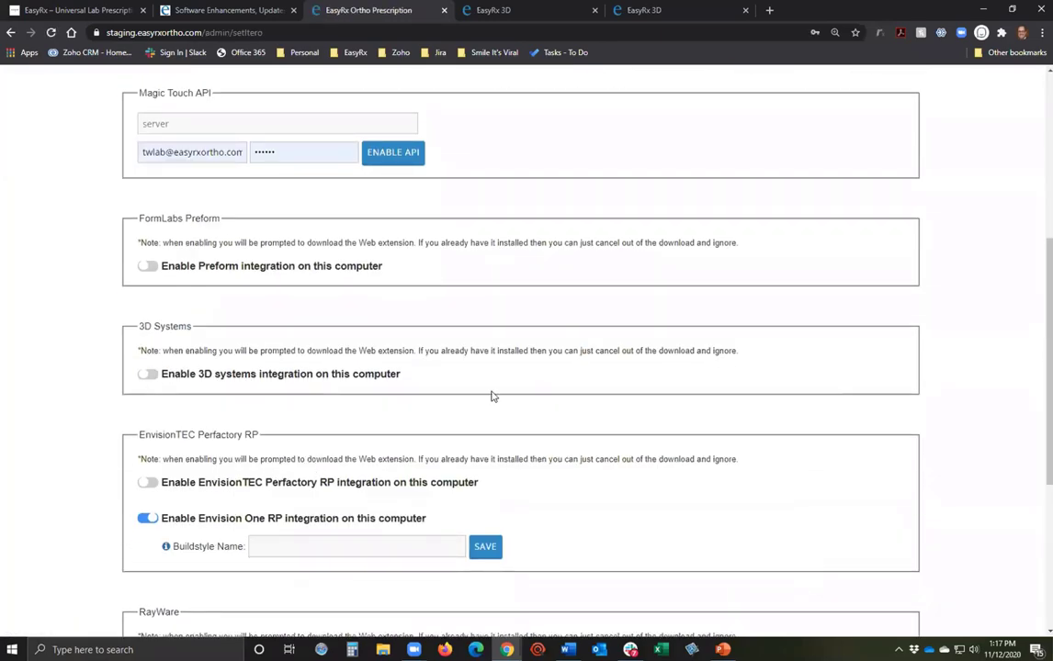
pyautogui.scroll(-1, 258, 315)
pyautogui.click(147, 140)
pyautogui.scroll(-1, 216, 395)
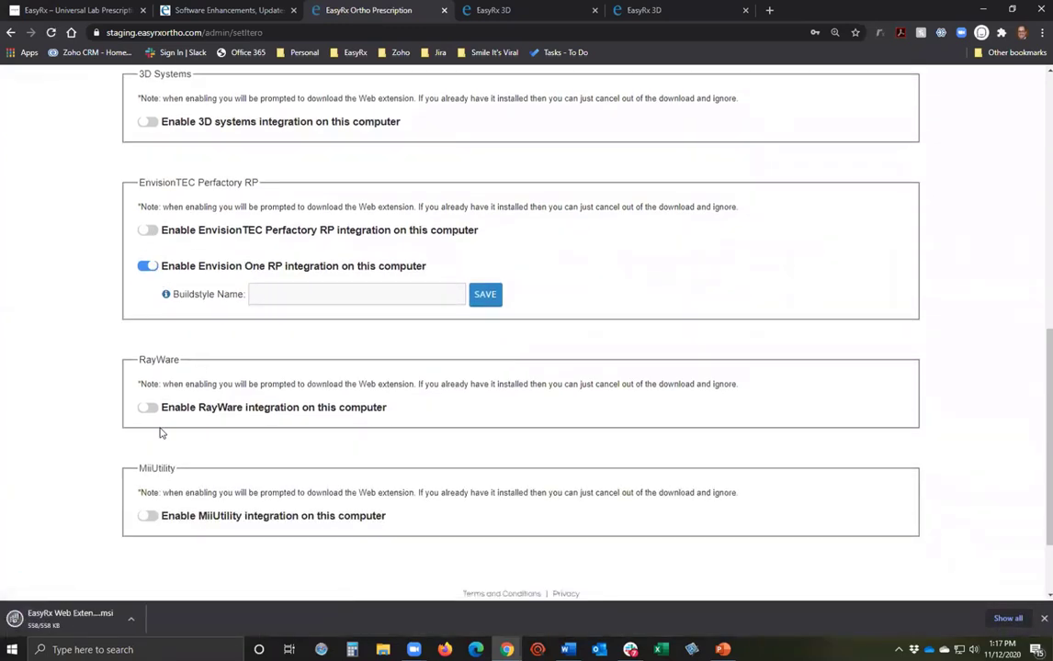
pyautogui.click(149, 408)
pyautogui.scroll(7, 719, 545)
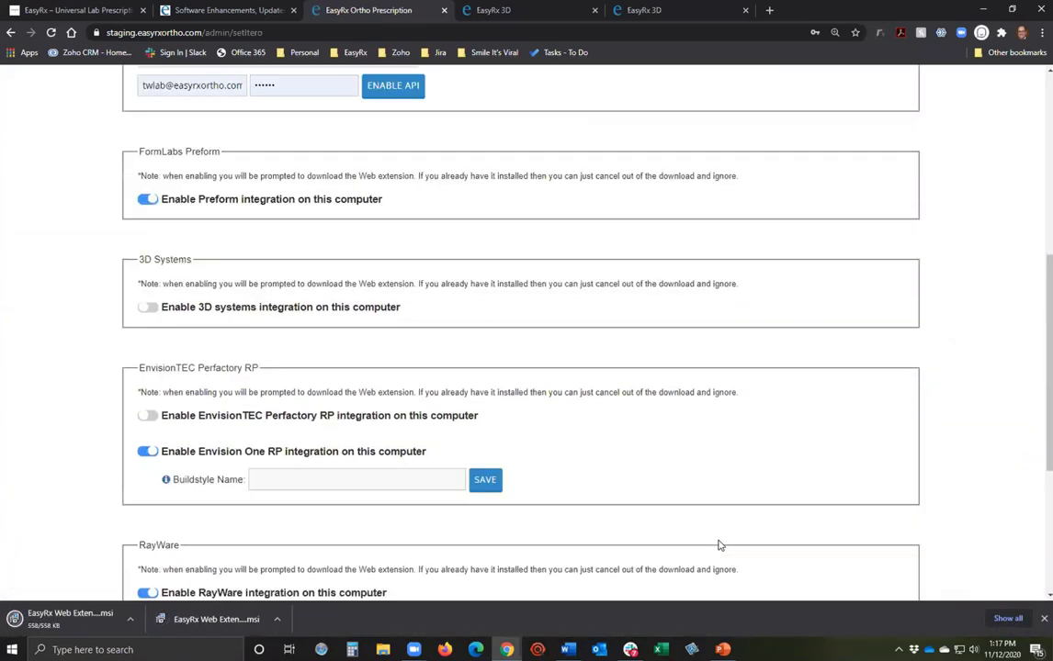
# Open the STL Print List and tick the first three files for printing.
pyautogui.click(571, 109)
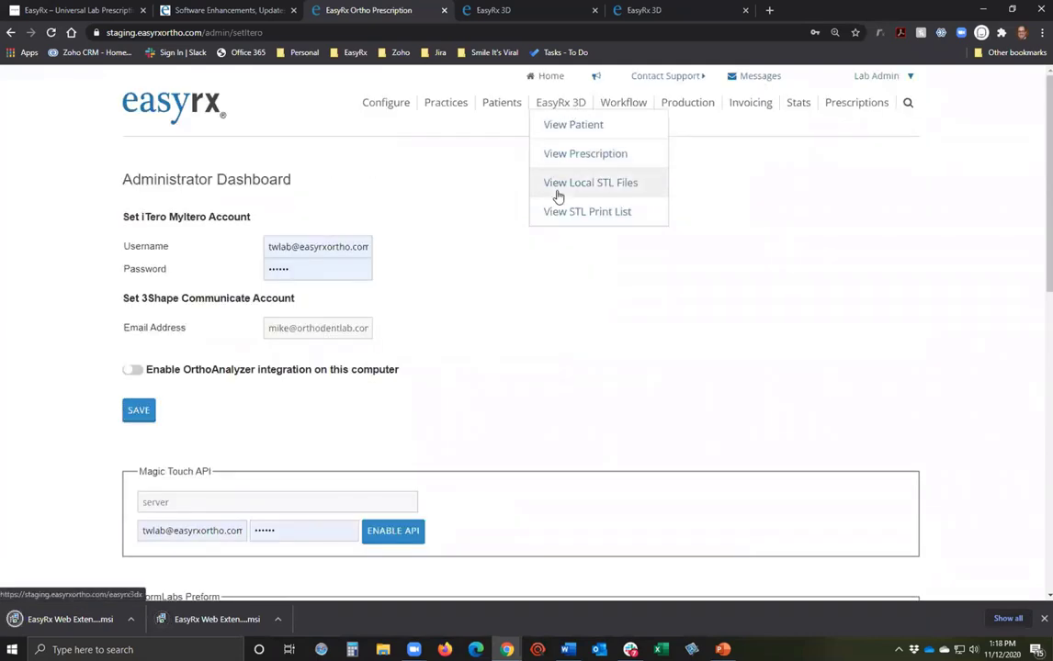
pyautogui.click(564, 212)
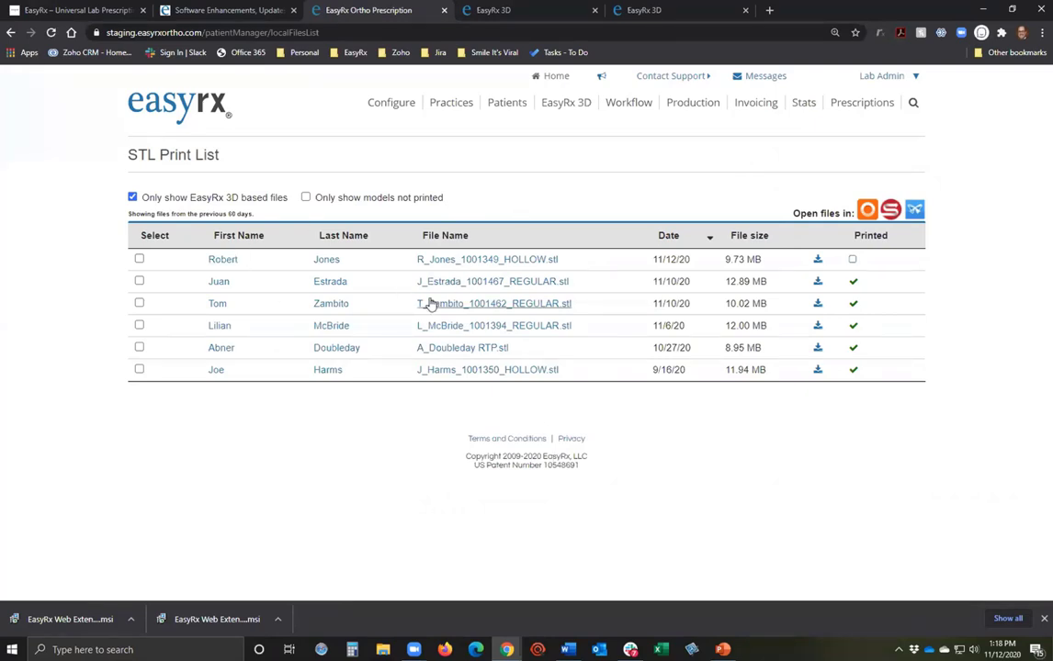
pyautogui.click(138, 259)
pyautogui.click(138, 281)
pyautogui.click(139, 303)
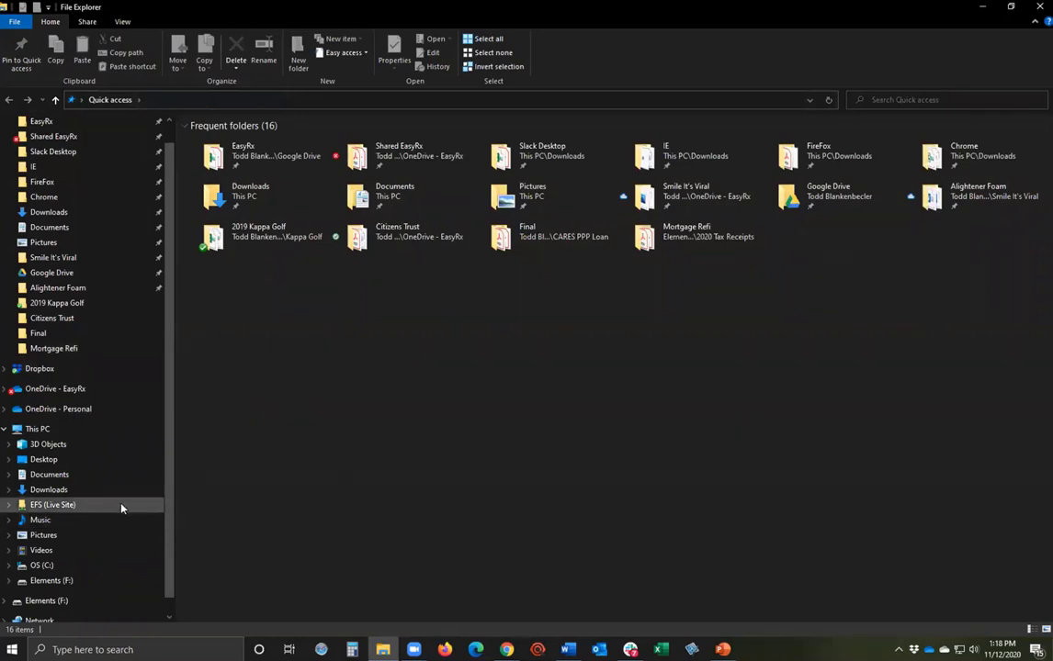
# Connect to the EFS (Live Site) drive with Remember my credentials ticked.
pyautogui.scroll(-1, 121, 508)
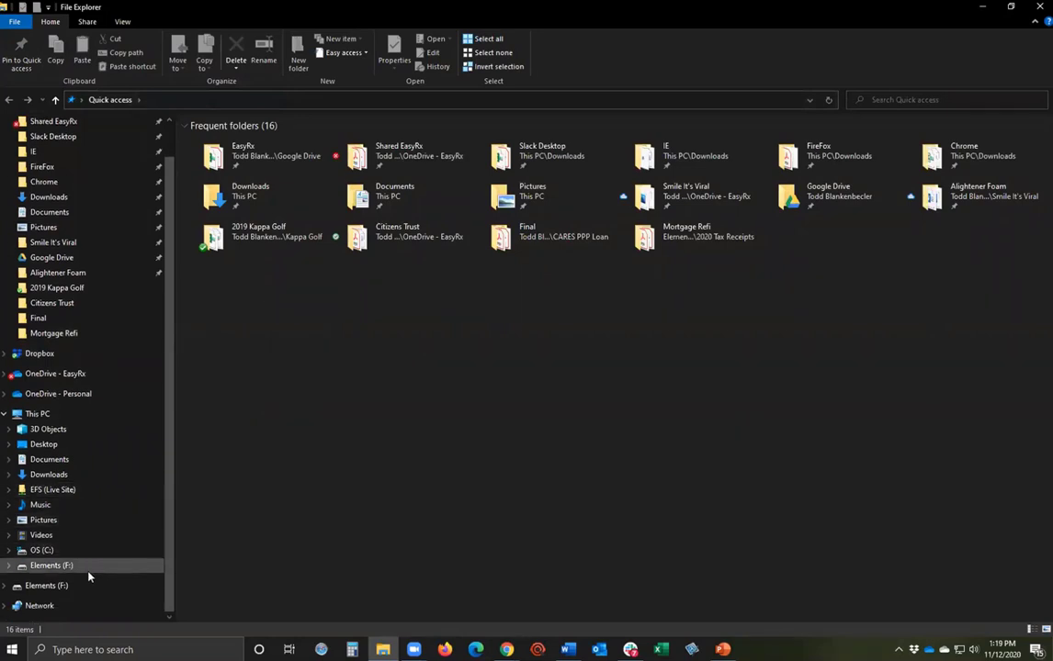
pyautogui.click(59, 491)
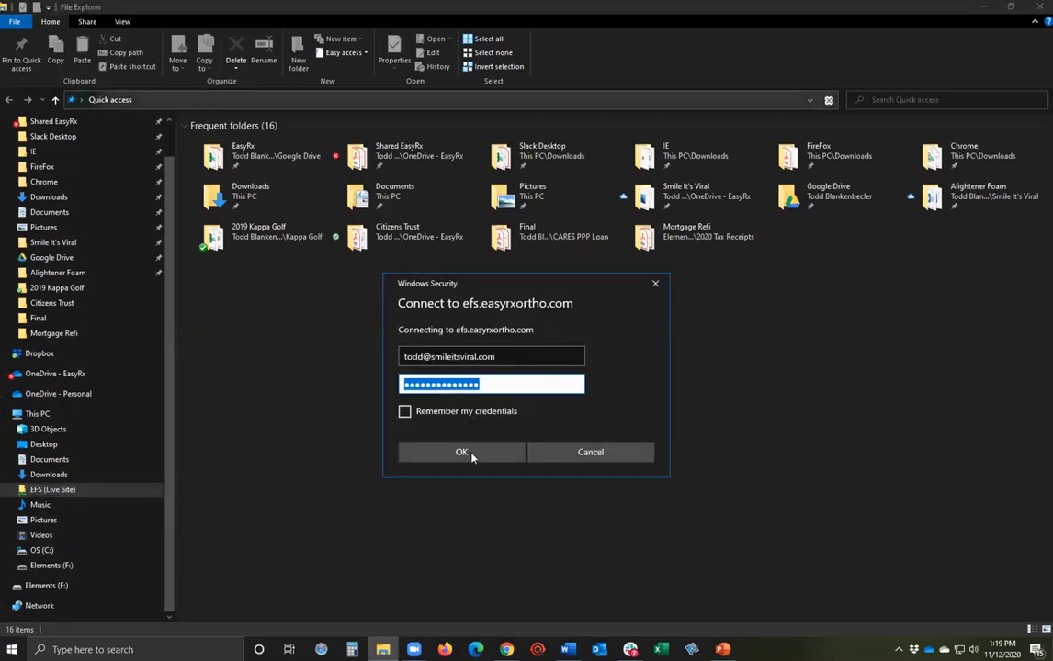
pyautogui.click(404, 413)
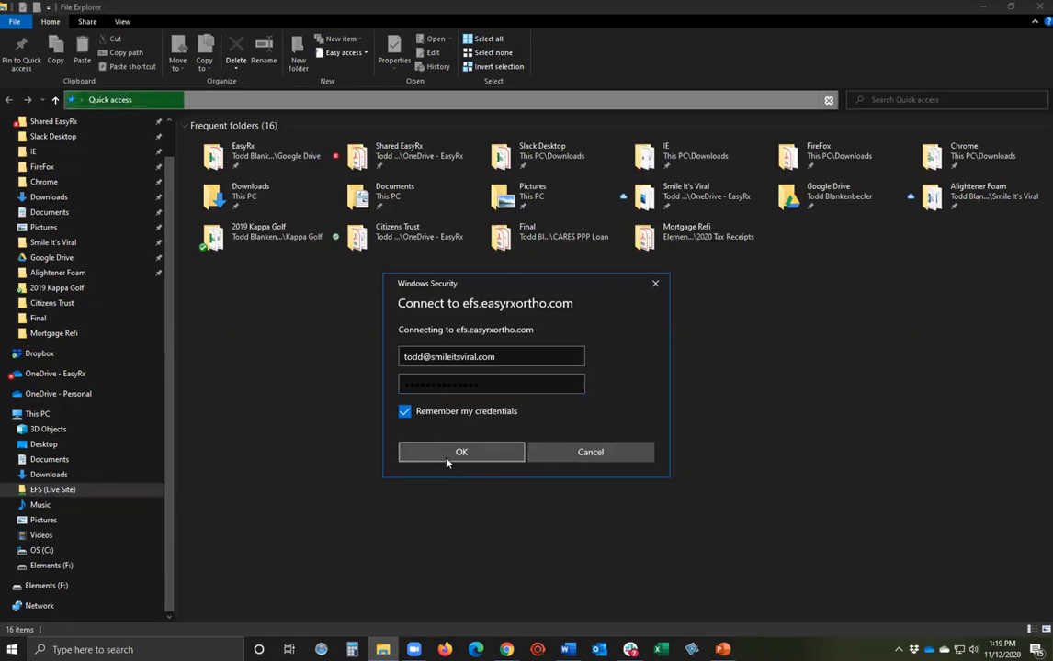
pyautogui.click(446, 454)
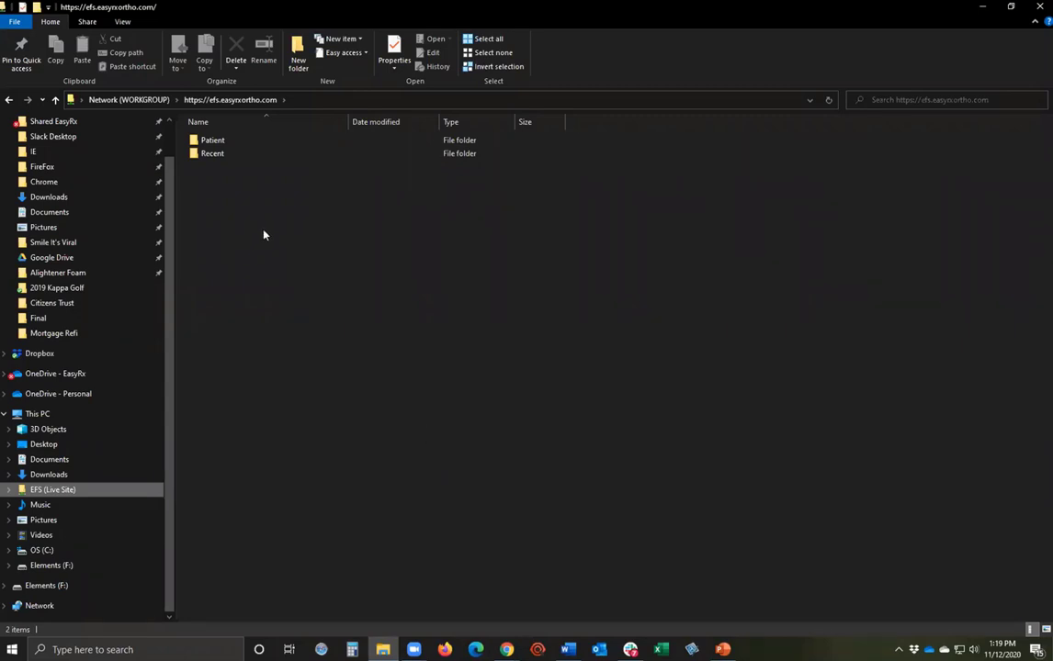
# Browse the Recent folder, then open the top-level Patient folder and the patient's model folder.
pyautogui.doubleClick(221, 154)
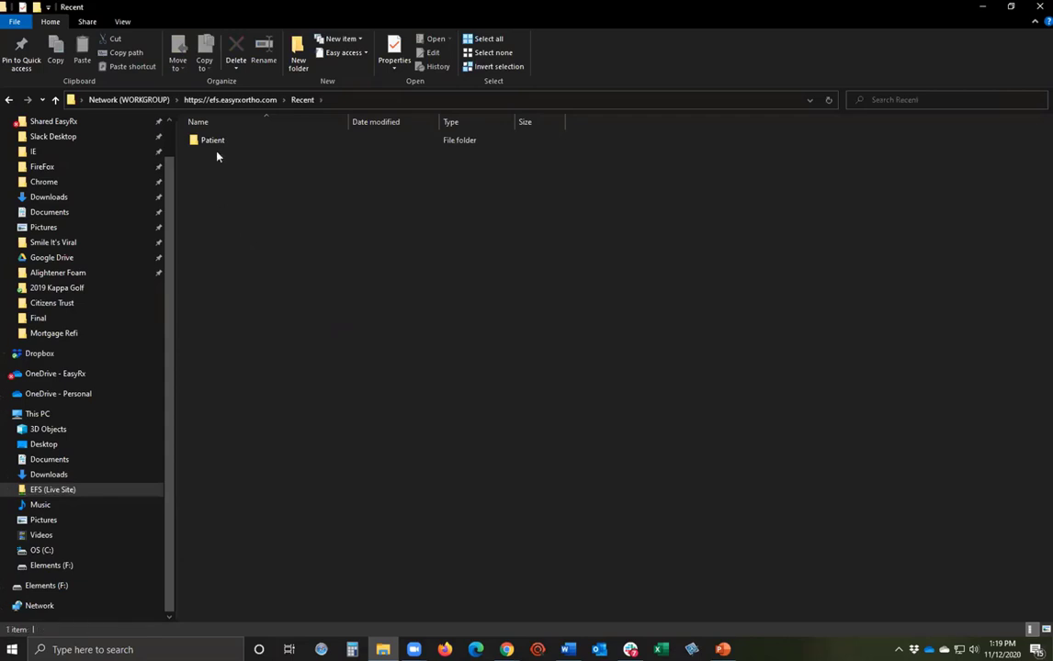
pyautogui.doubleClick(219, 142)
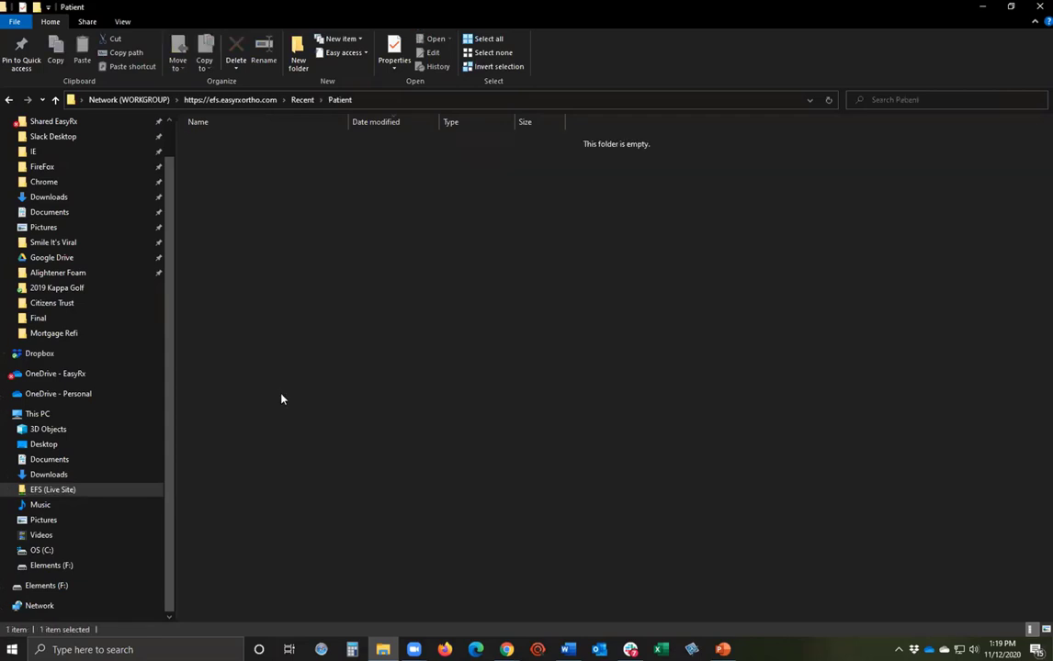
pyautogui.click(320, 100)
pyautogui.click(303, 99)
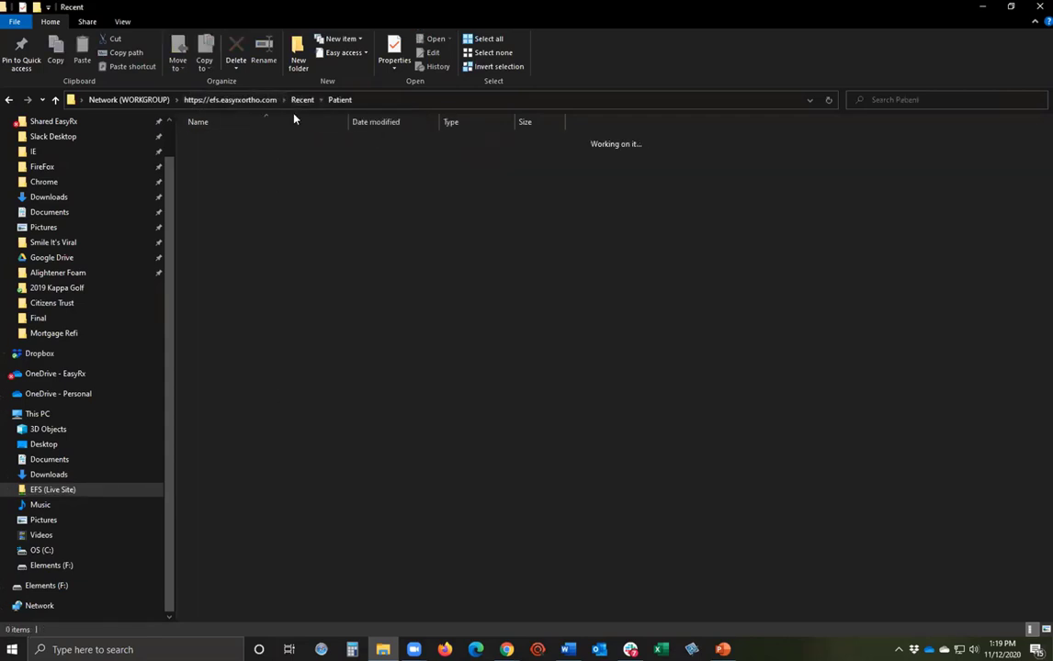
pyautogui.click(225, 101)
pyautogui.click(209, 143)
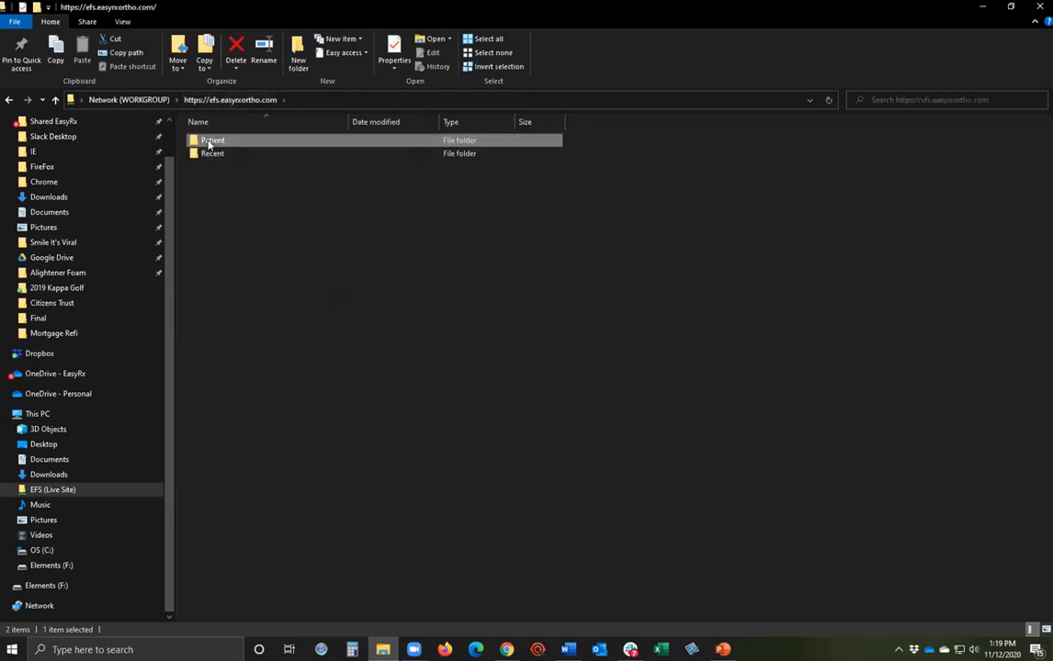
pyautogui.doubleClick(209, 142)
pyautogui.doubleClick(207, 168)
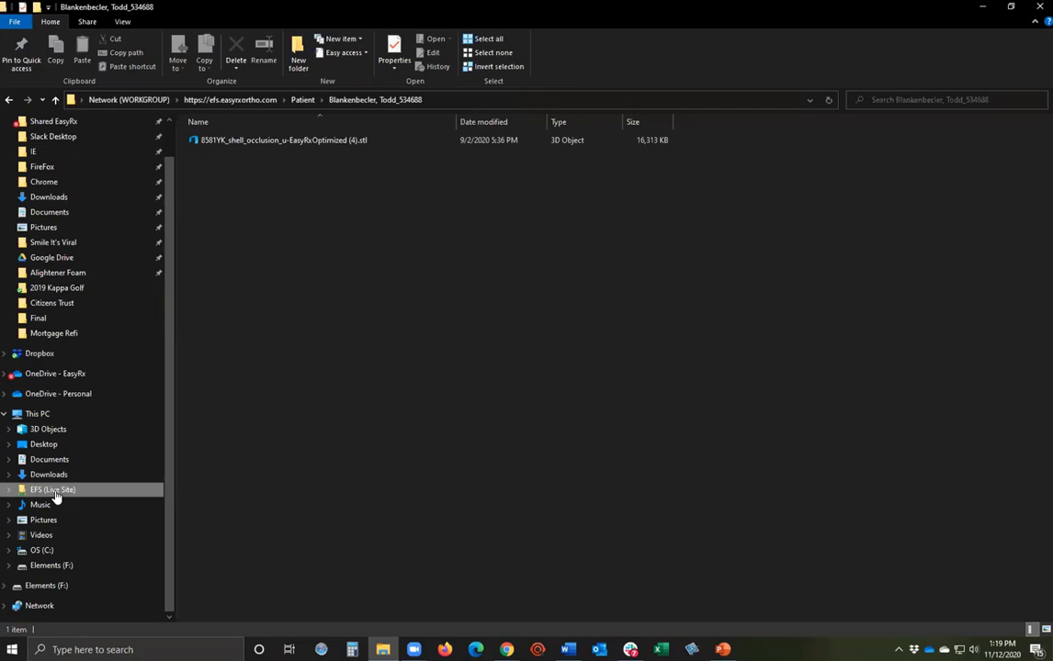
pyautogui.hotkey('alt', 'Tab')
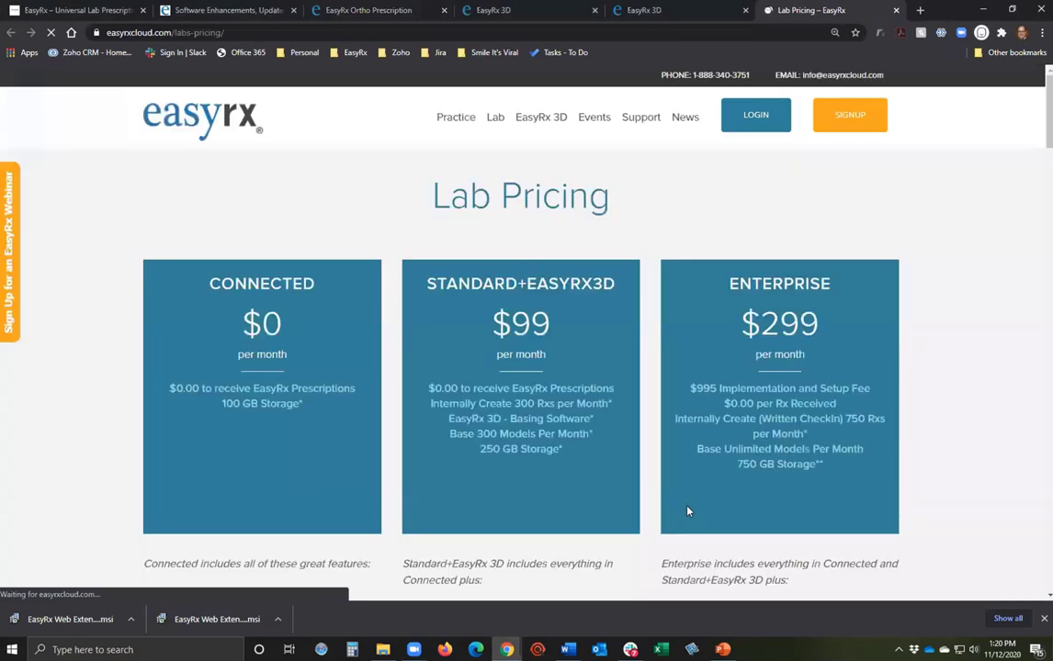
# Scroll through the Lab Pricing plans, storage tiers and Enterprise setup fee.
pyautogui.scroll(-2, 687, 510)
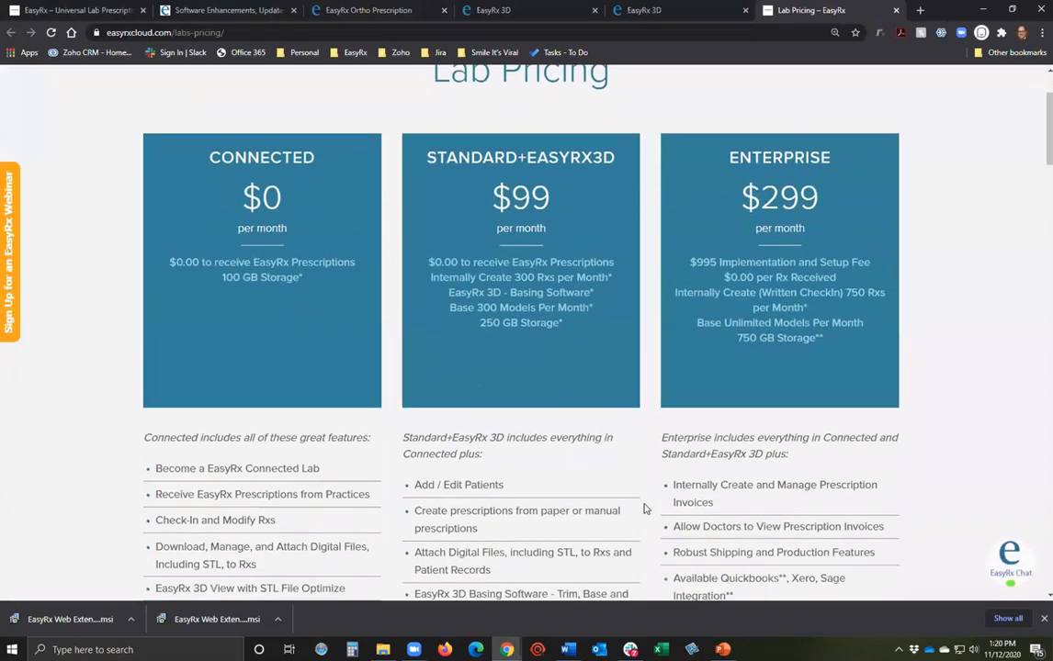
pyautogui.scroll(2, 643, 508)
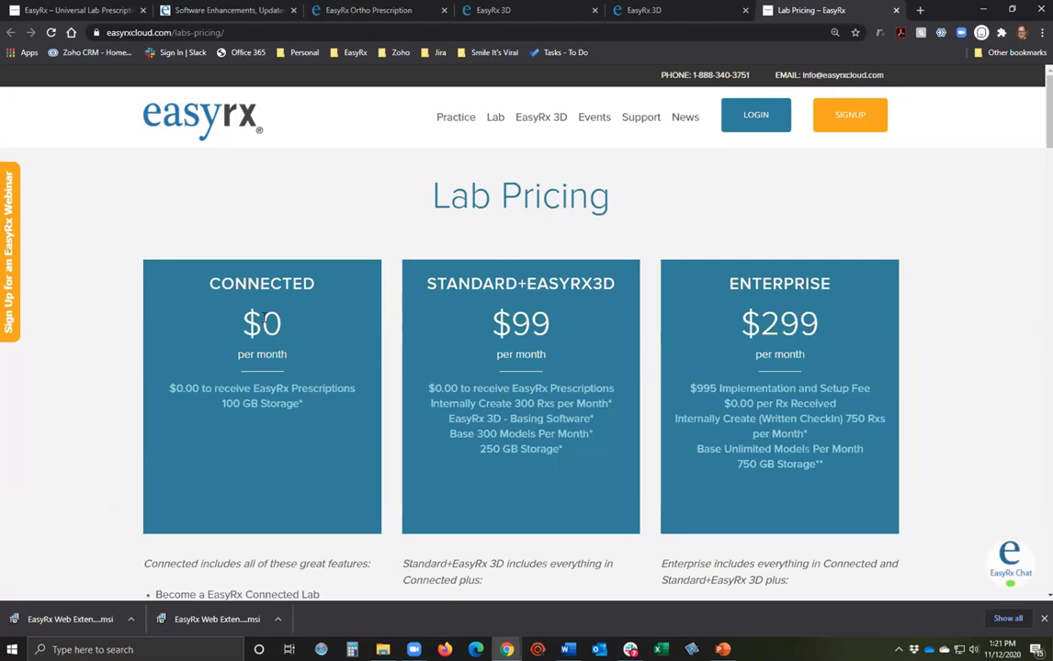
# Open the Practices list and page through it to the fourth page.
pyautogui.click(462, 11)
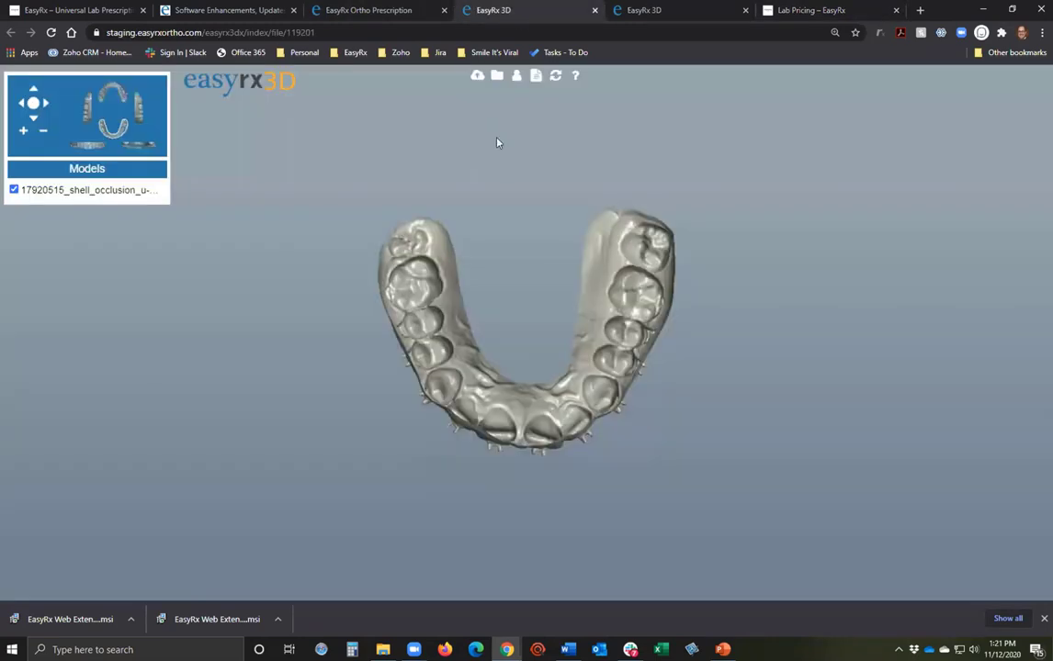
pyautogui.click(323, 10)
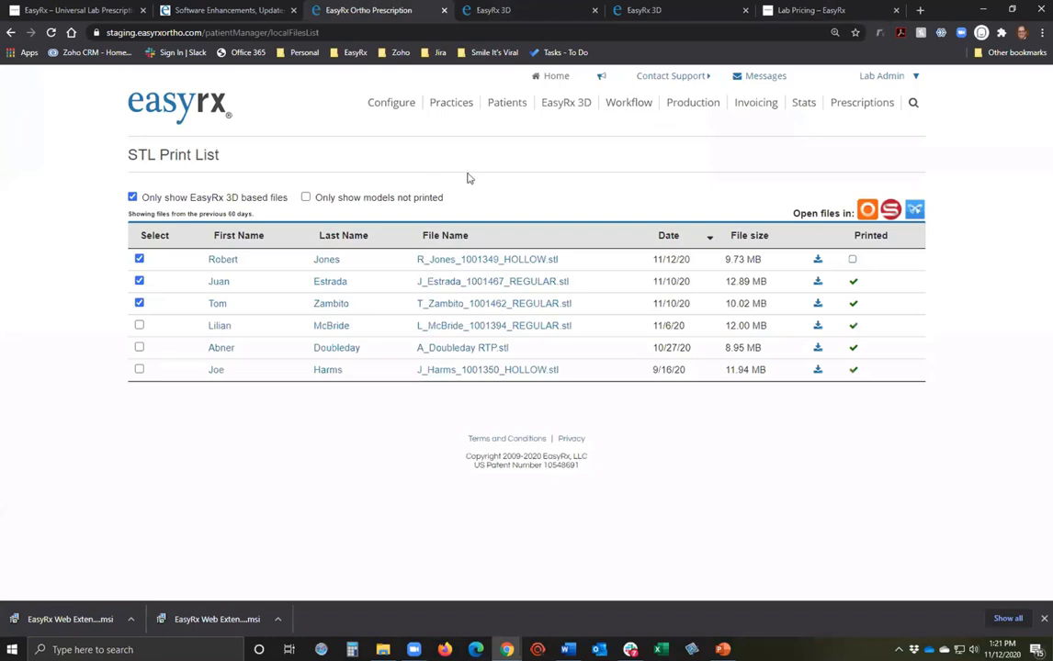
pyautogui.click(451, 102)
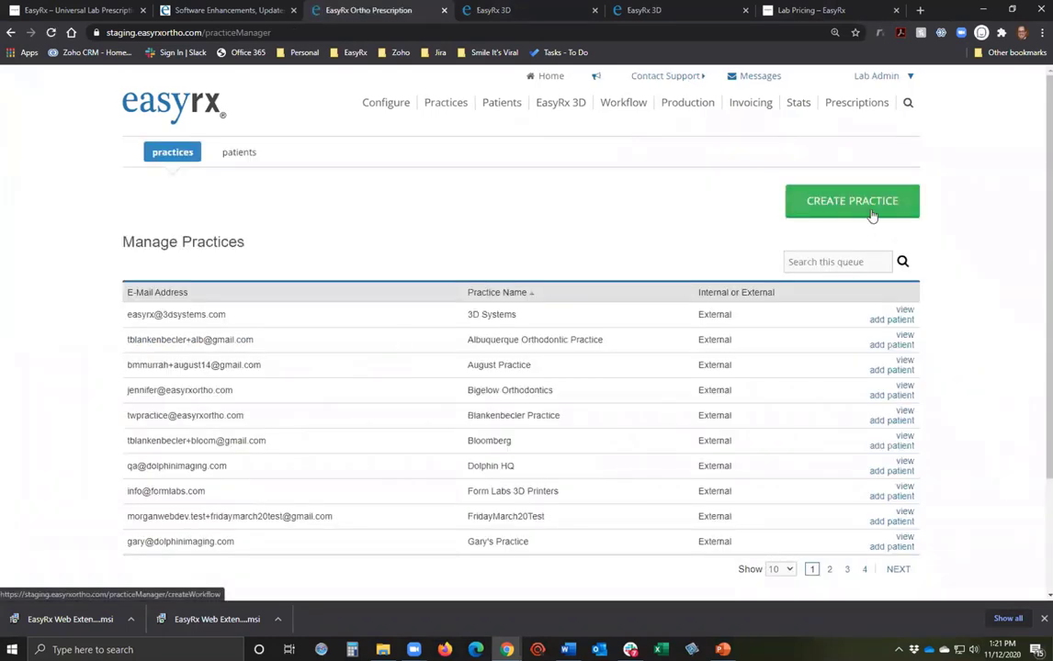
pyautogui.click(828, 570)
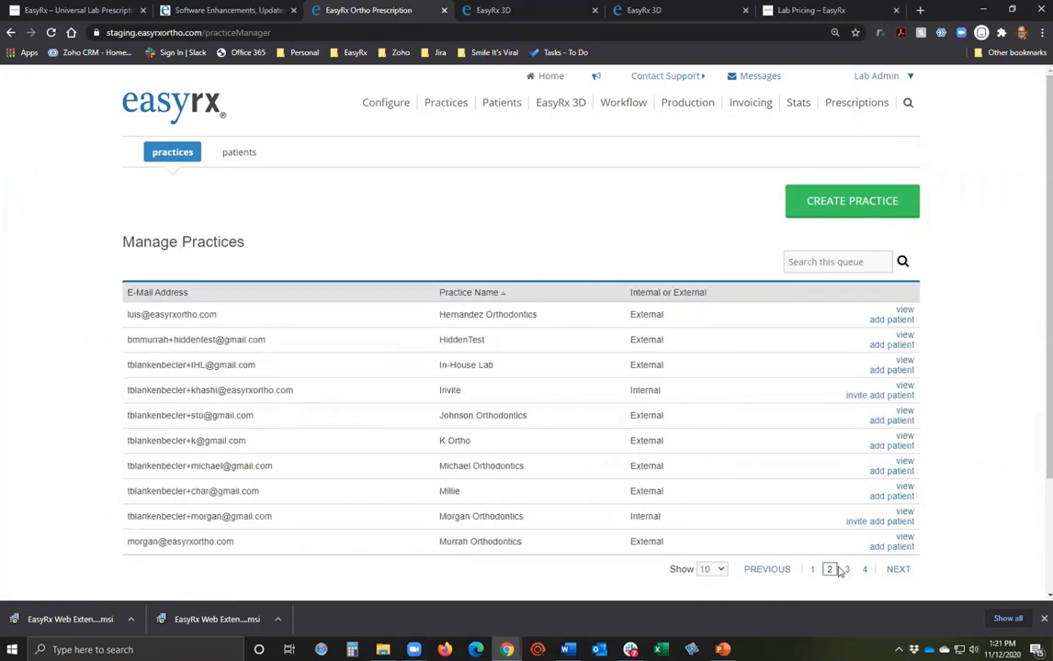
pyautogui.click(845, 569)
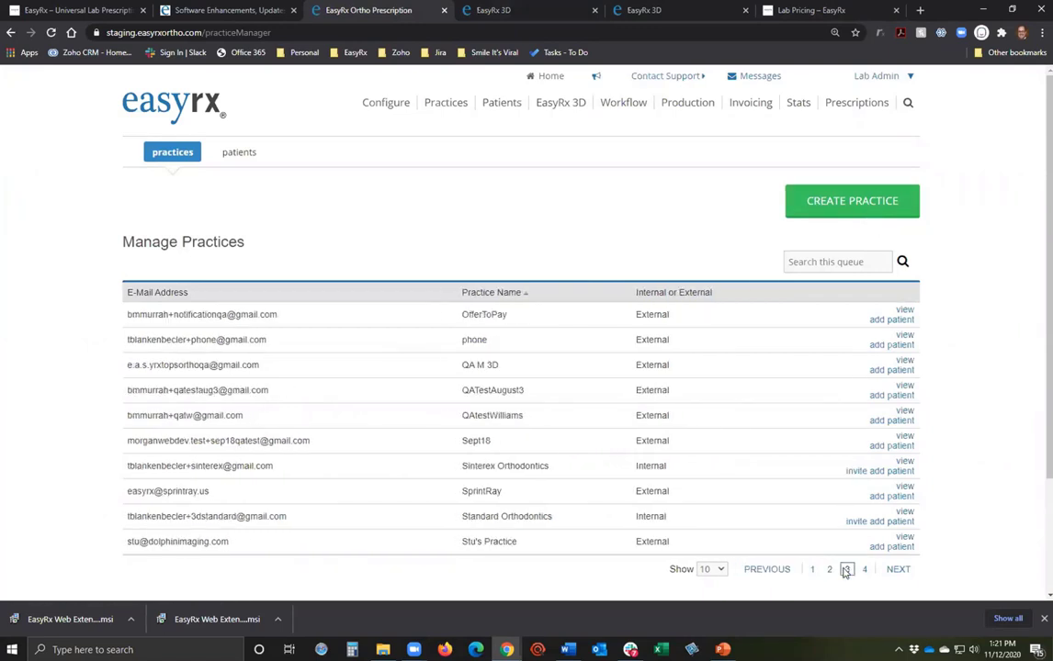
pyautogui.click(863, 569)
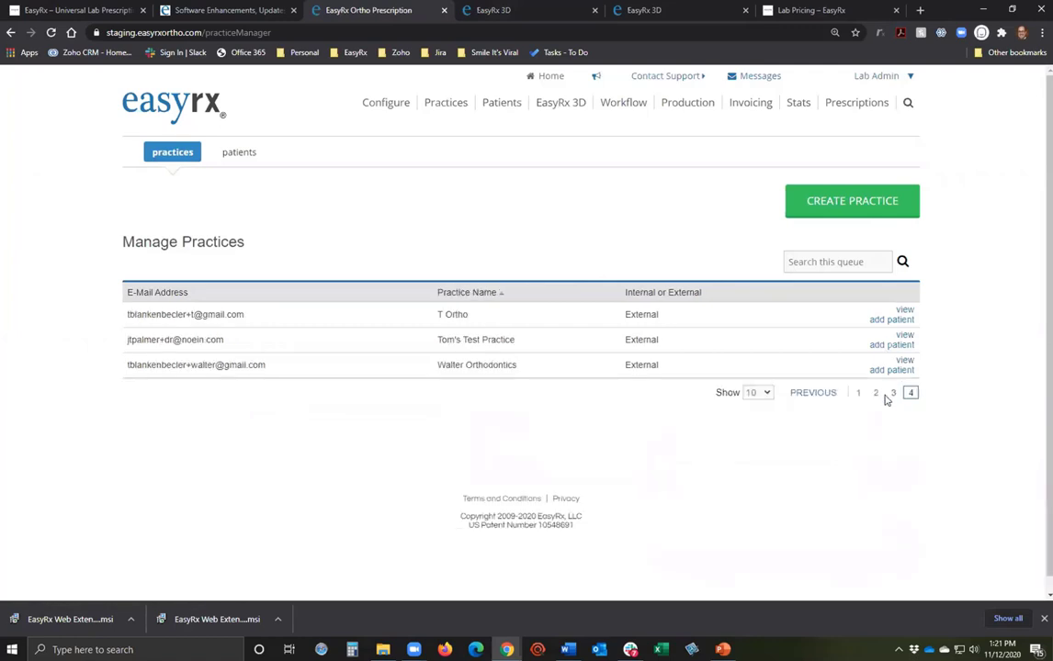
# Open Hernandez Orthodontics from page two and view its Pay for practice page.
pyautogui.click(875, 392)
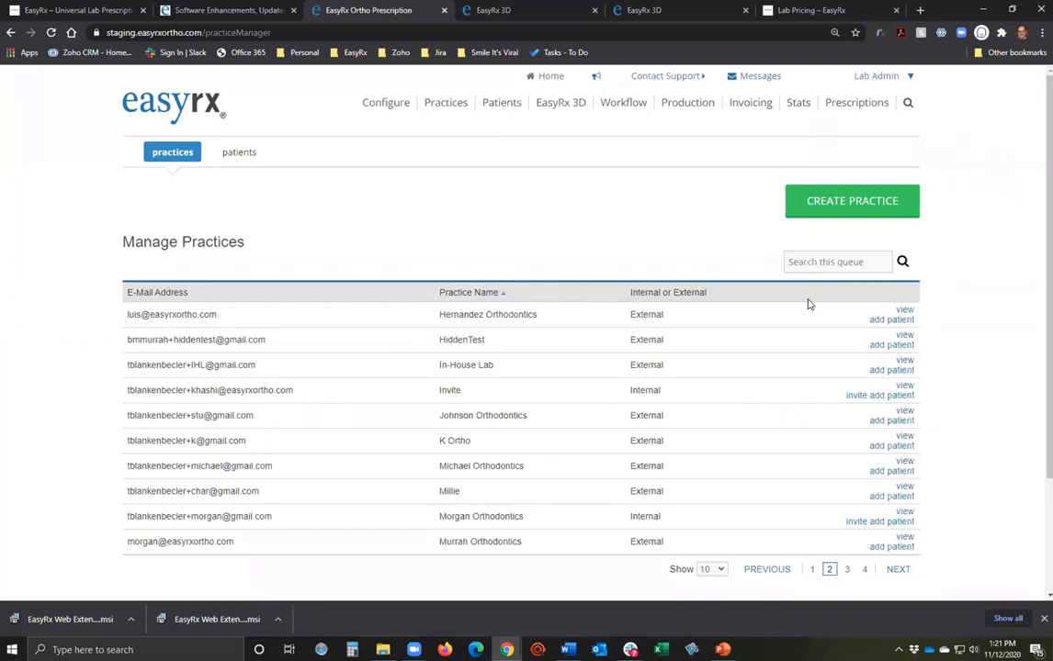
pyautogui.click(905, 310)
pyautogui.click(367, 155)
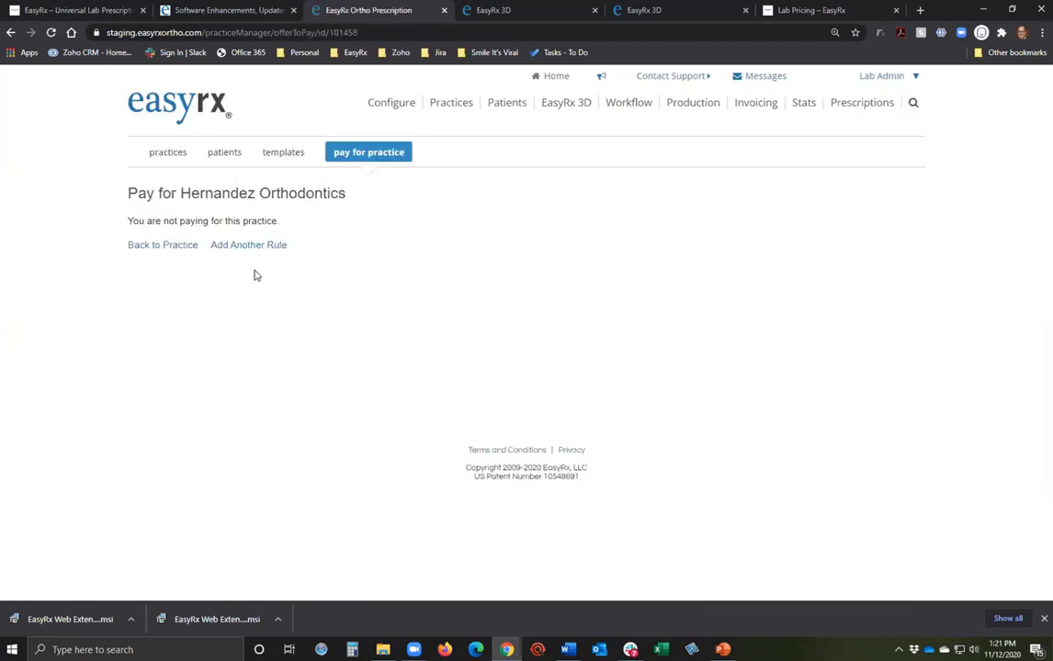